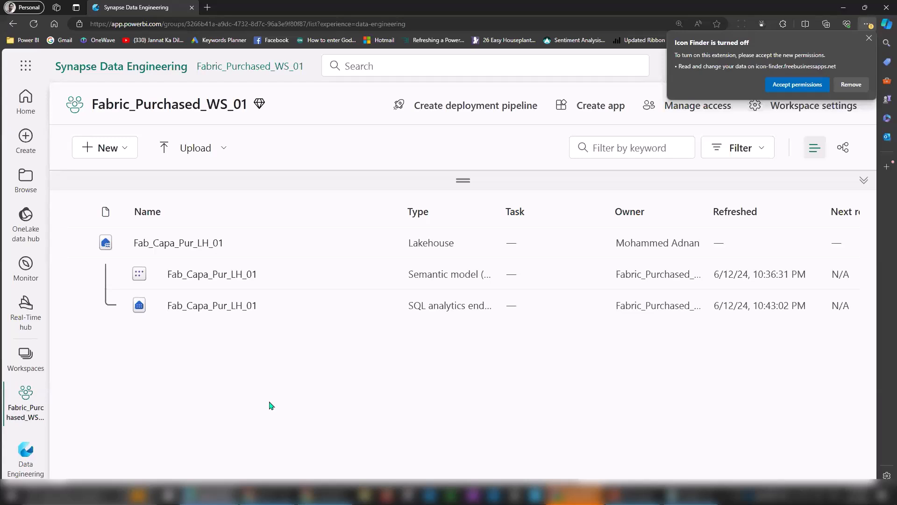
# Dismiss the extension notice and confirm the account holds a Pro license.
pyautogui.click(869, 39)
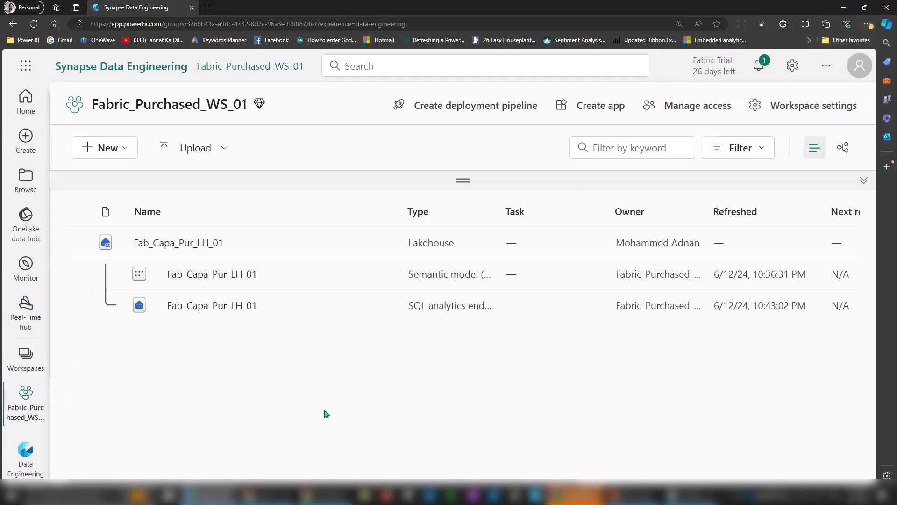
pyautogui.click(862, 68)
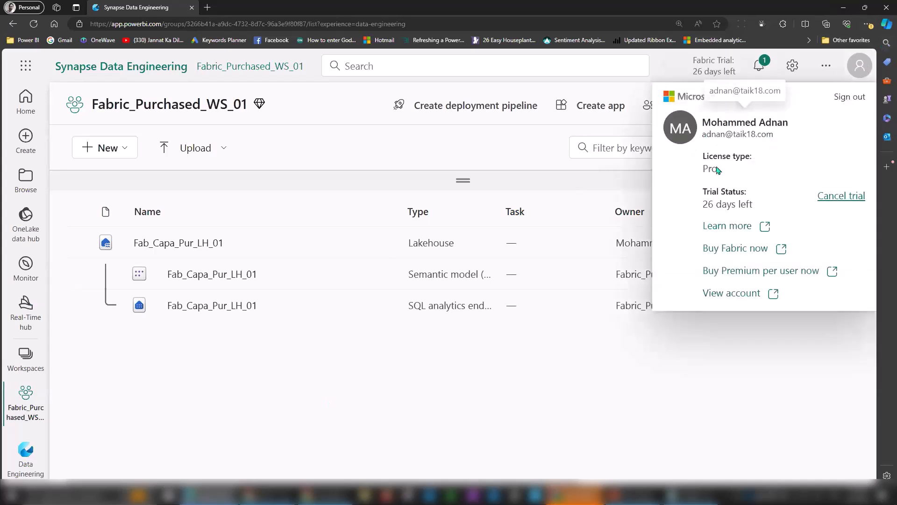
pyautogui.moveTo(704, 170); pyautogui.dragTo(717, 171)
pyautogui.click(445, 399)
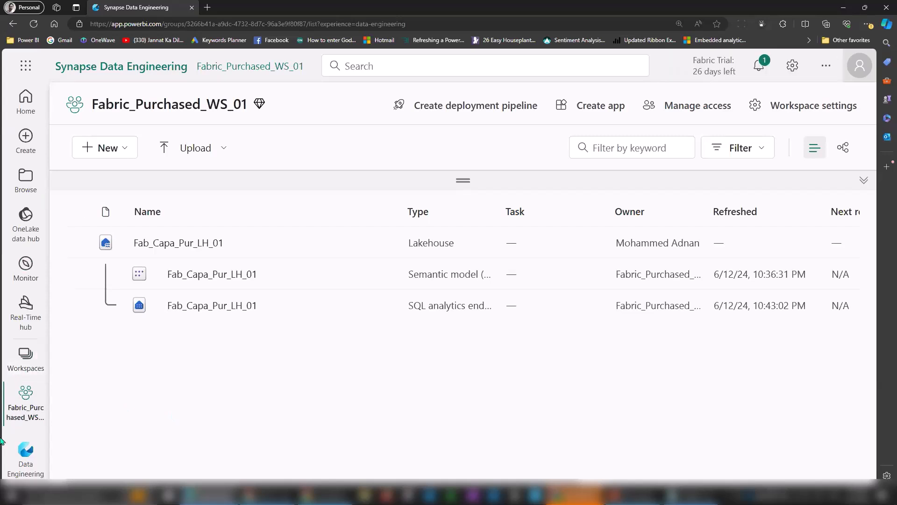
# Browse the full workspaces list, then close it to return to Fabric_Purchased_WS_01.
pyautogui.click(26, 360)
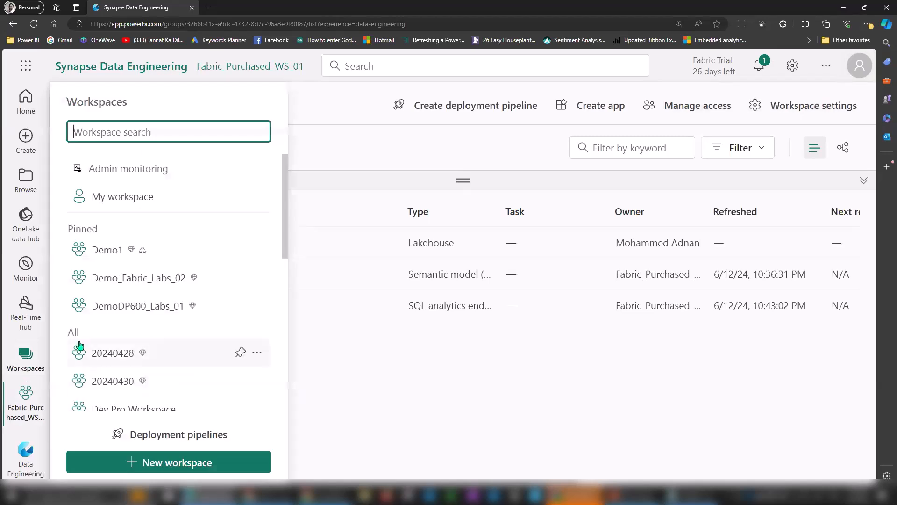
pyautogui.moveTo(285, 170); pyautogui.dragTo(284, 311)
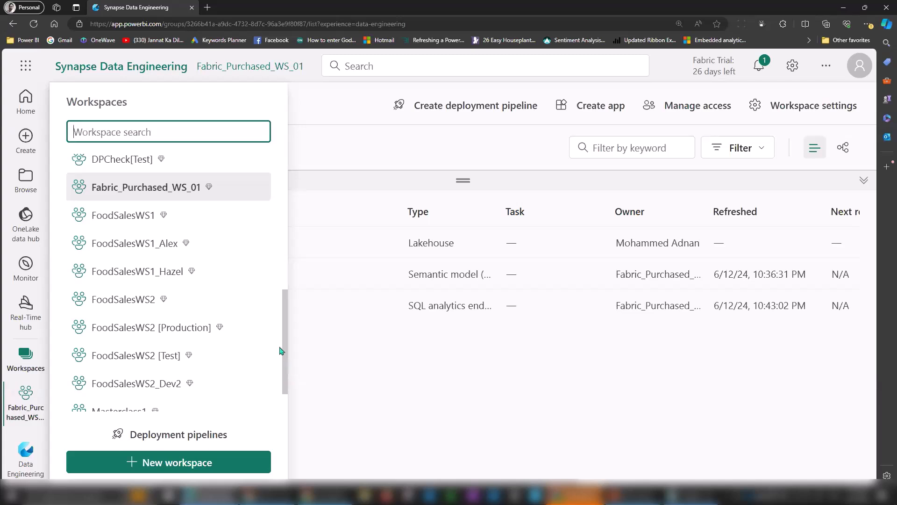
pyautogui.scroll(1, 279, 283)
pyautogui.scroll(5, 280, 282)
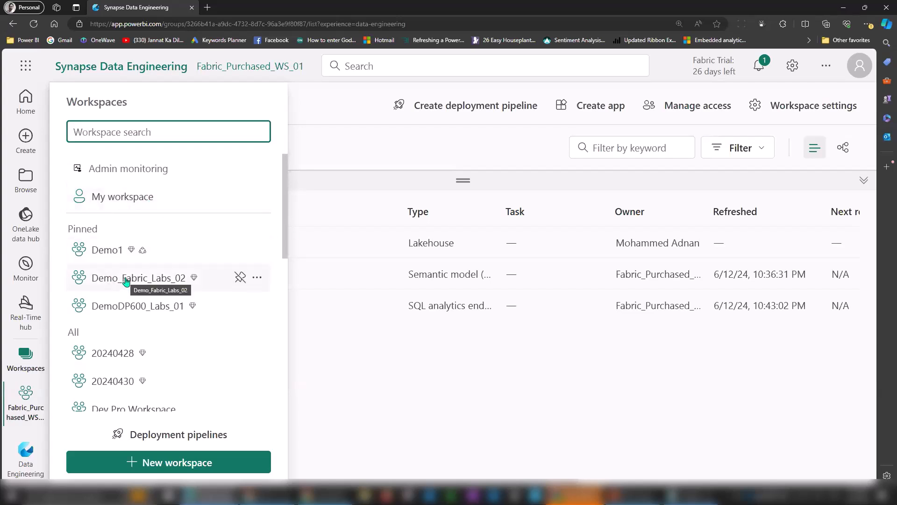
pyautogui.moveTo(287, 199); pyautogui.dragTo(285, 342)
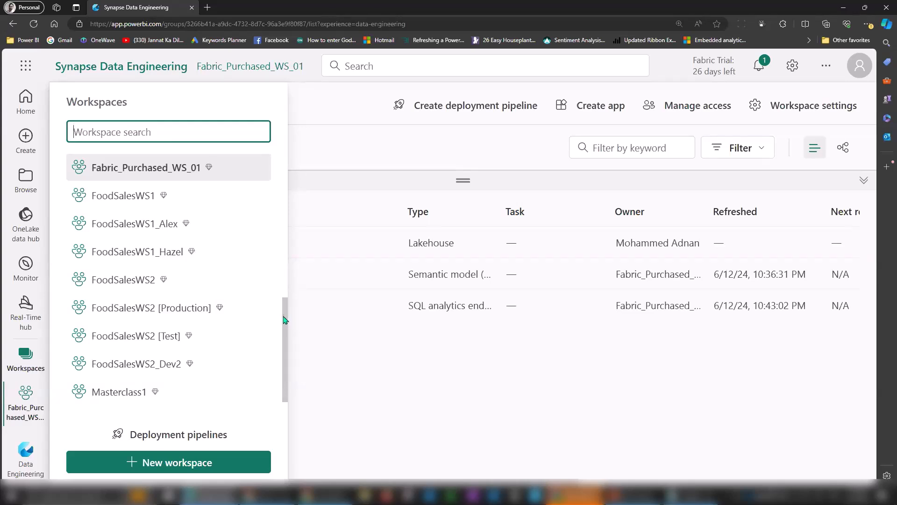
pyautogui.click(794, 66)
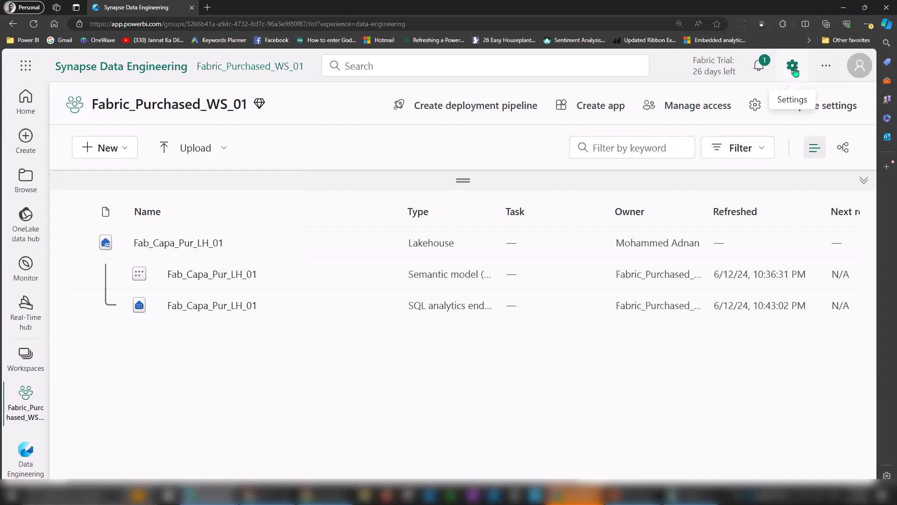
# Go to the Admin portal from the Settings menu, landing on Tenant settings.
pyautogui.click(793, 68)
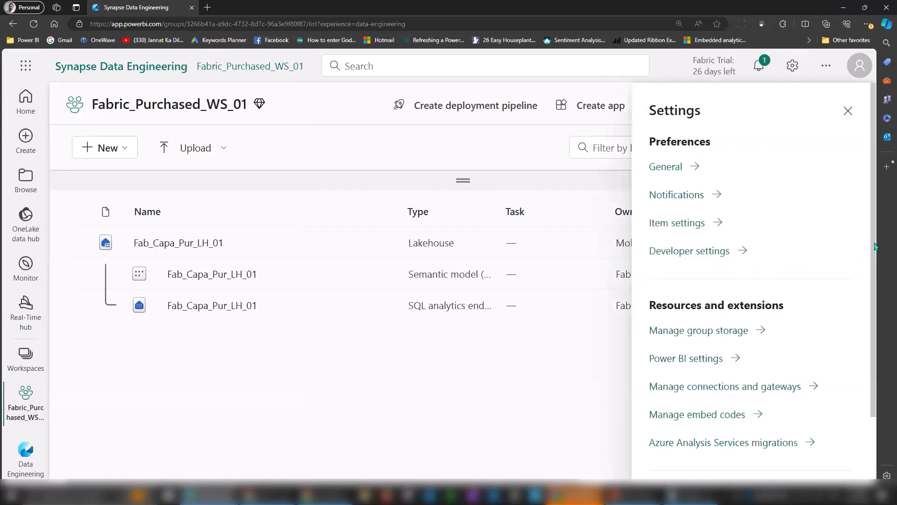
pyautogui.scroll(-2, 872, 247)
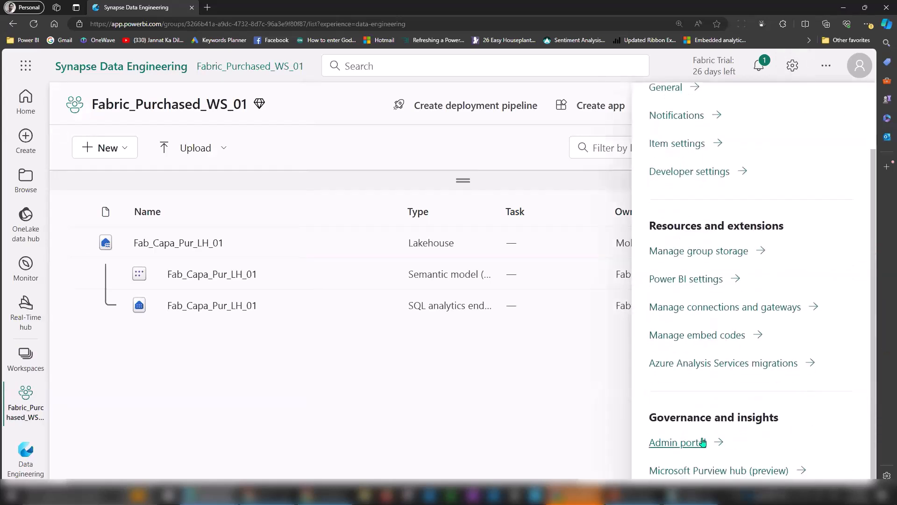
pyautogui.click(701, 444)
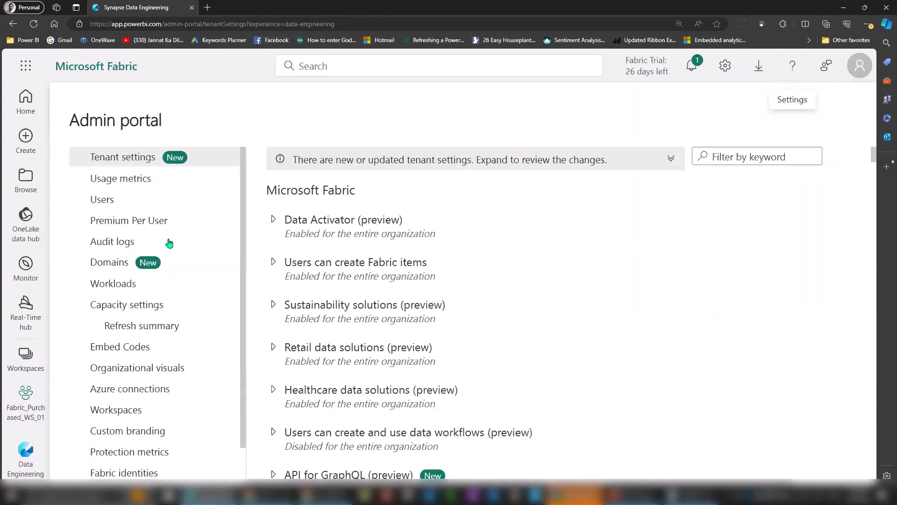
# Filter tenant settings by 'workspace', verify Create workspaces is enabled organization-wide, then list workspaces.
pyautogui.click(739, 156)
pyautogui.write('workspace')
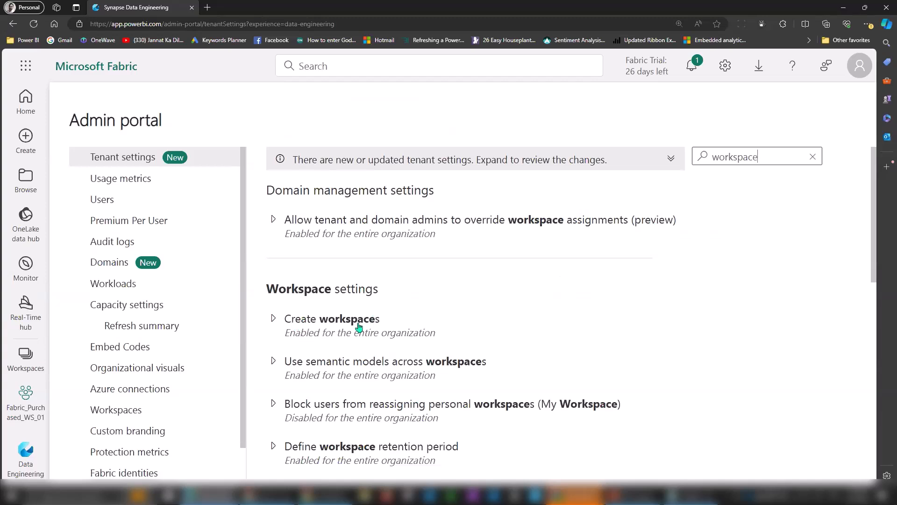
pyautogui.click(311, 324)
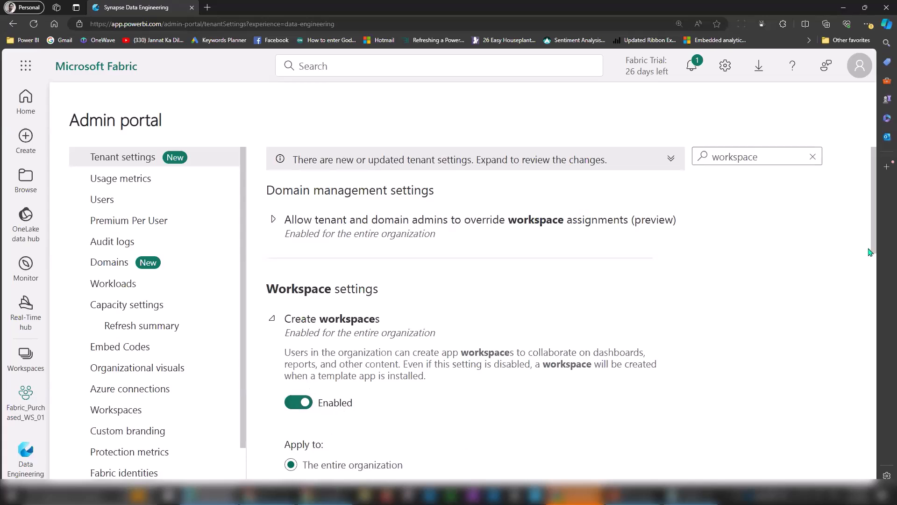
pyautogui.scroll(-2, 515, 327)
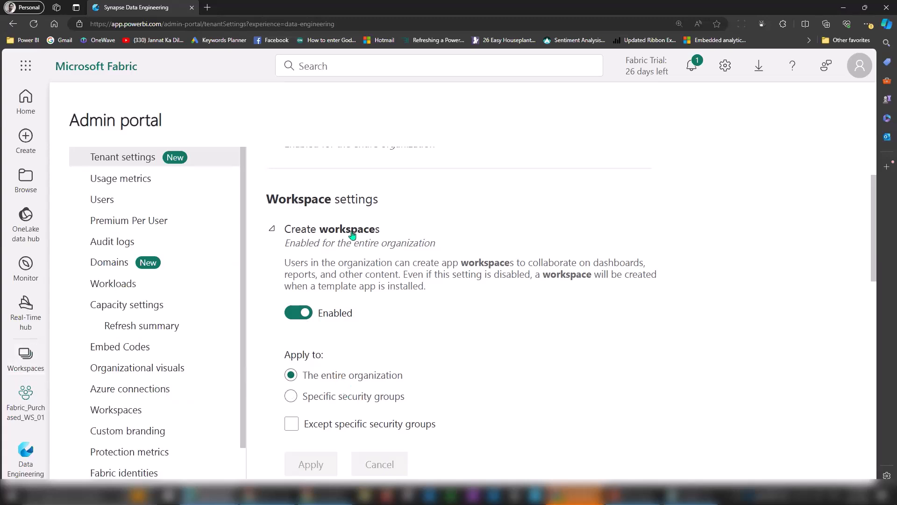
pyautogui.click(24, 354)
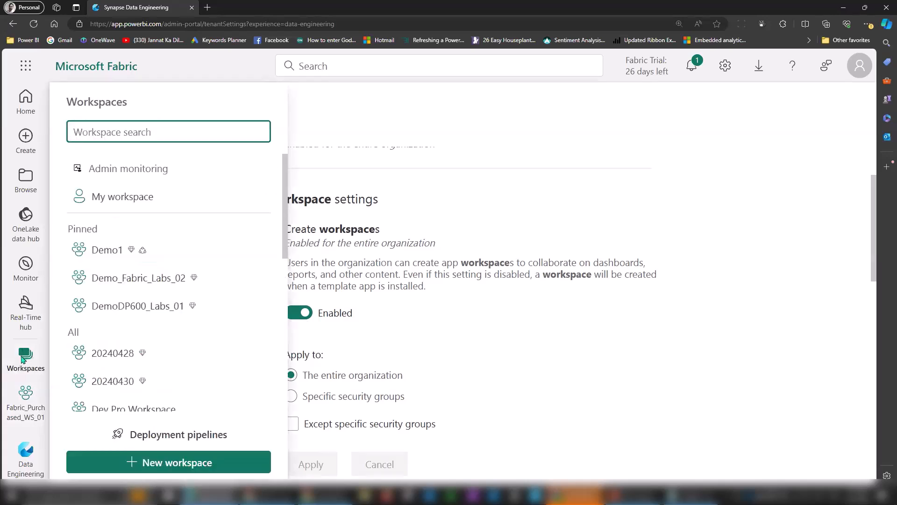
# Name a new workspace Bootcamp2024_01, confirmed available, and view the Domain choices.
pyautogui.click(196, 462)
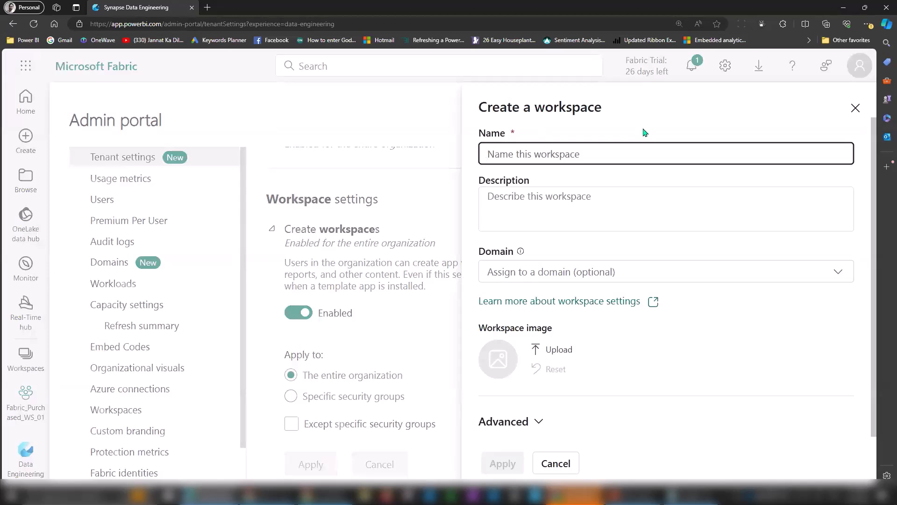
pyautogui.write('Boot')
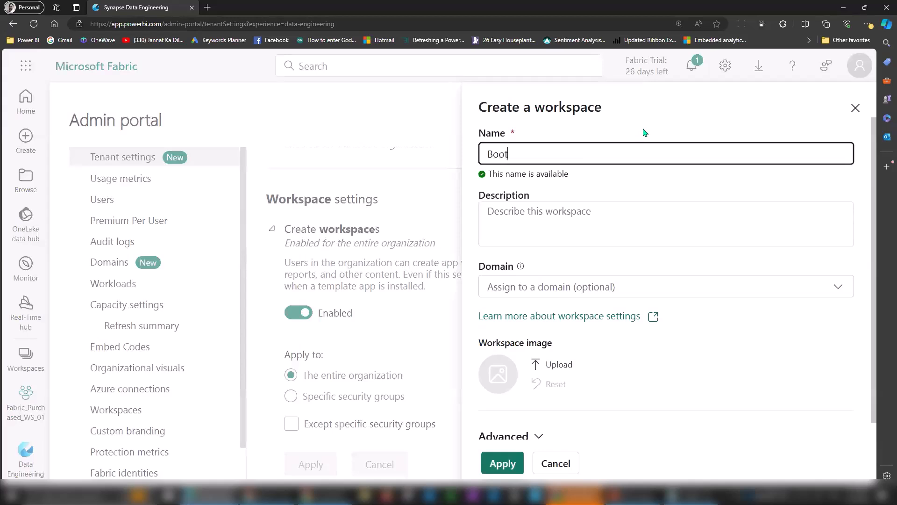
pyautogui.write('camp2024_01')
pyautogui.click(584, 216)
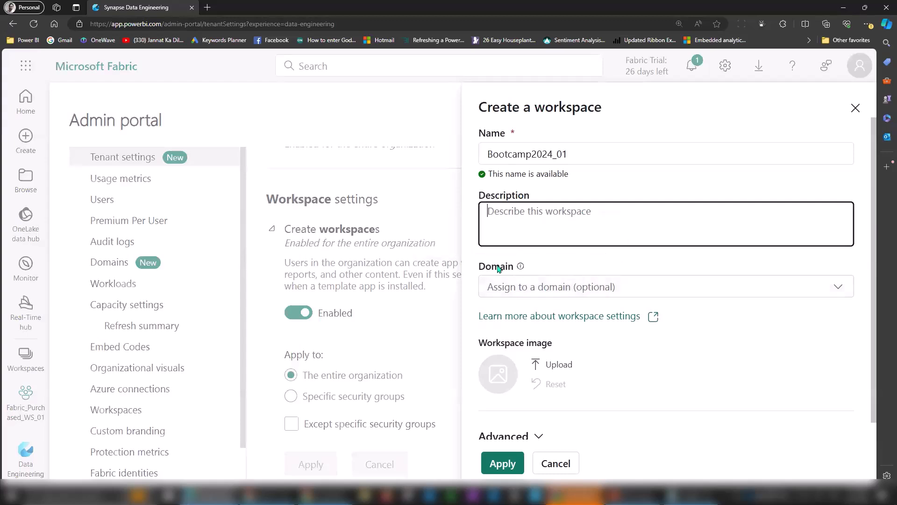
pyautogui.click(513, 293)
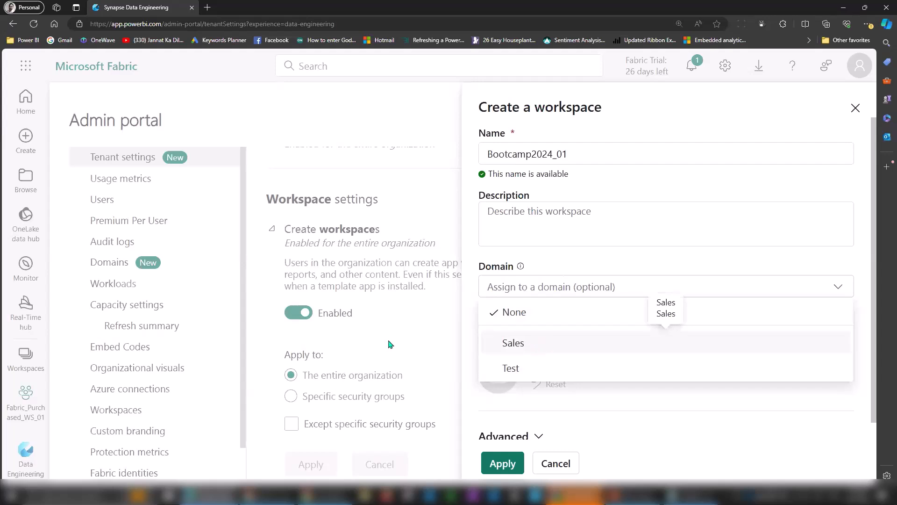
# Set the Bootcamp2024_01 workspace's domain to Sales.
pyautogui.click(554, 265)
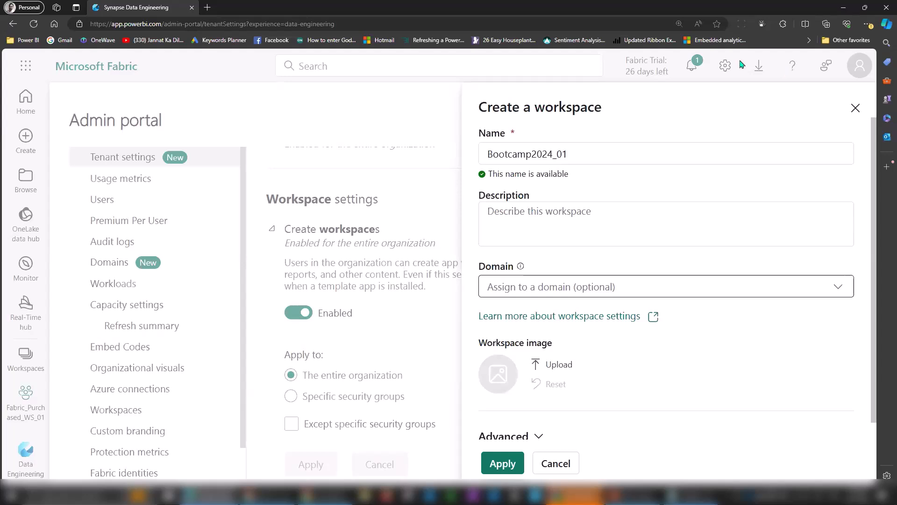
pyautogui.click(519, 288)
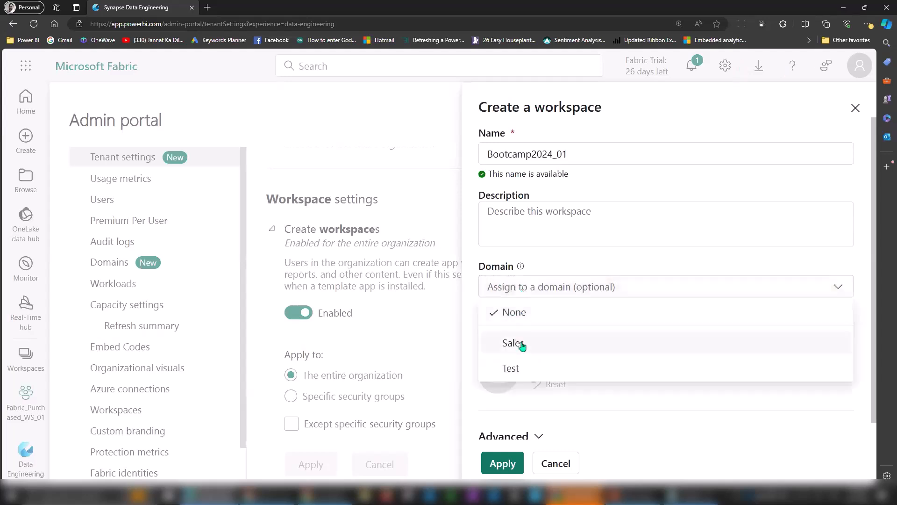
pyautogui.click(521, 344)
pyautogui.scroll(-1, 874, 245)
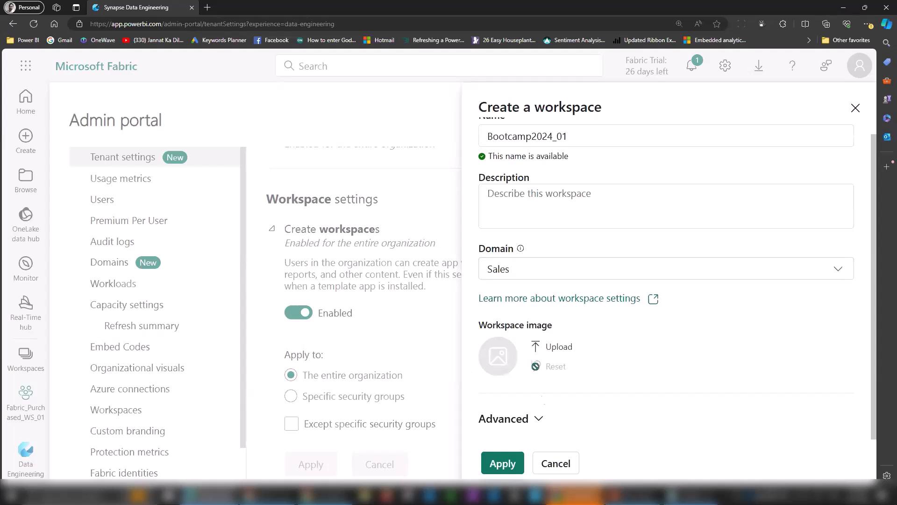
pyautogui.click(539, 419)
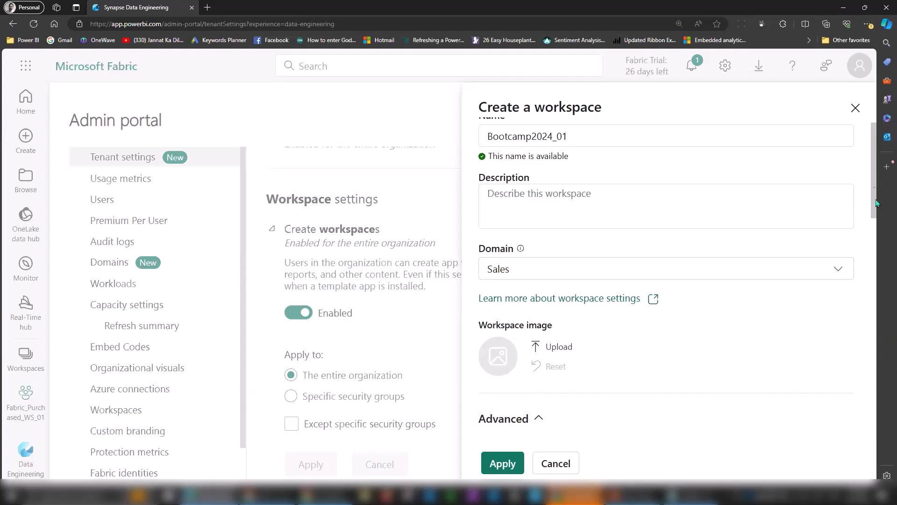
pyautogui.moveTo(874, 182); pyautogui.dragTo(882, 261)
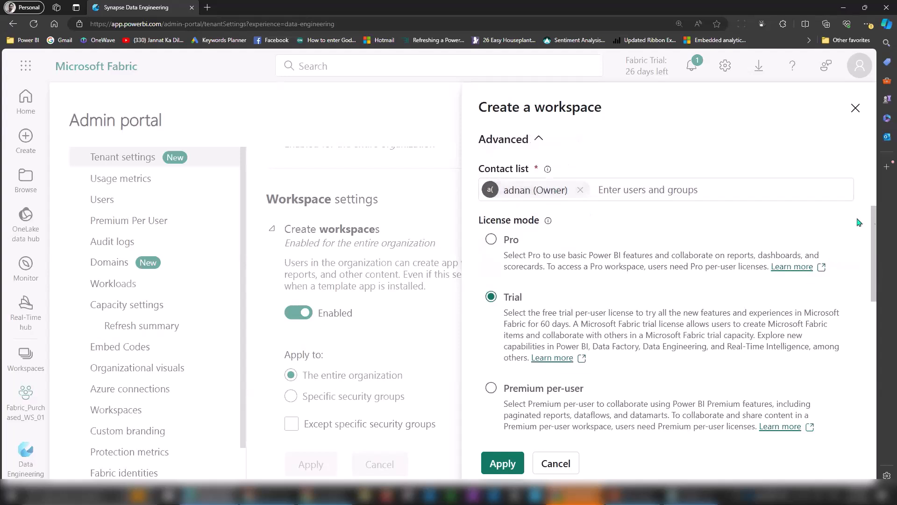
pyautogui.moveTo(876, 227); pyautogui.dragTo(877, 251)
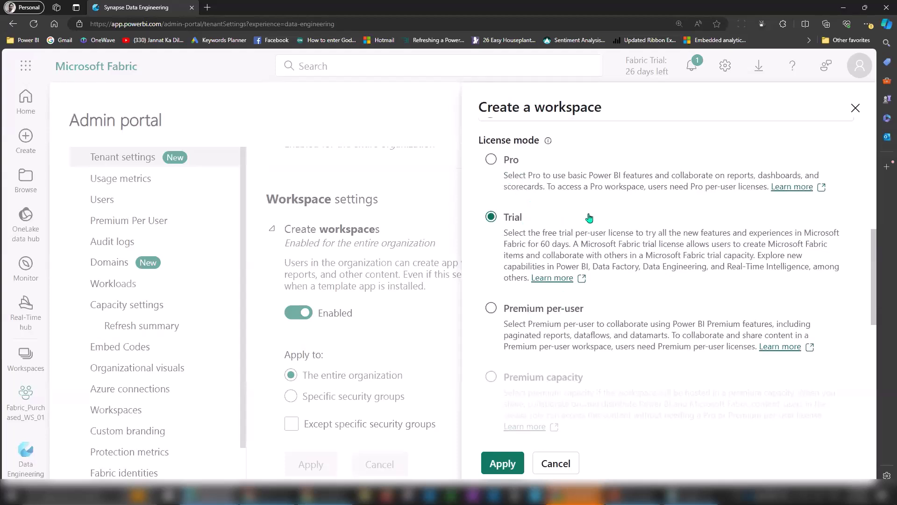
pyautogui.moveTo(876, 286); pyautogui.dragTo(884, 350)
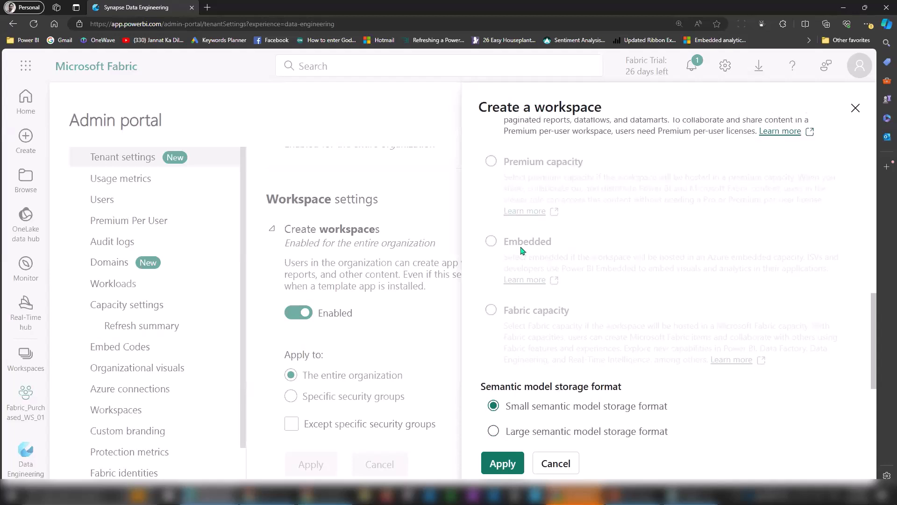
pyautogui.moveTo(873, 314); pyautogui.dragTo(857, 251)
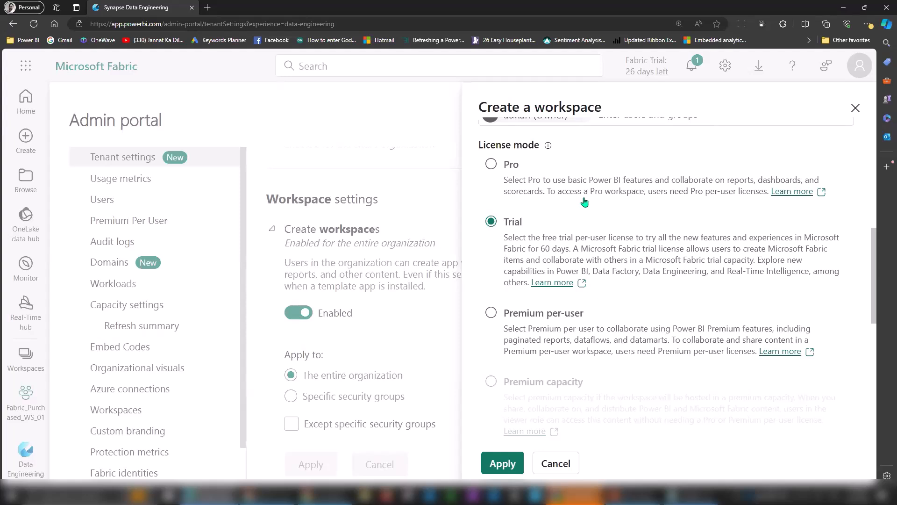
pyautogui.scroll(-2, 875, 257)
pyautogui.scroll(-3, 875, 258)
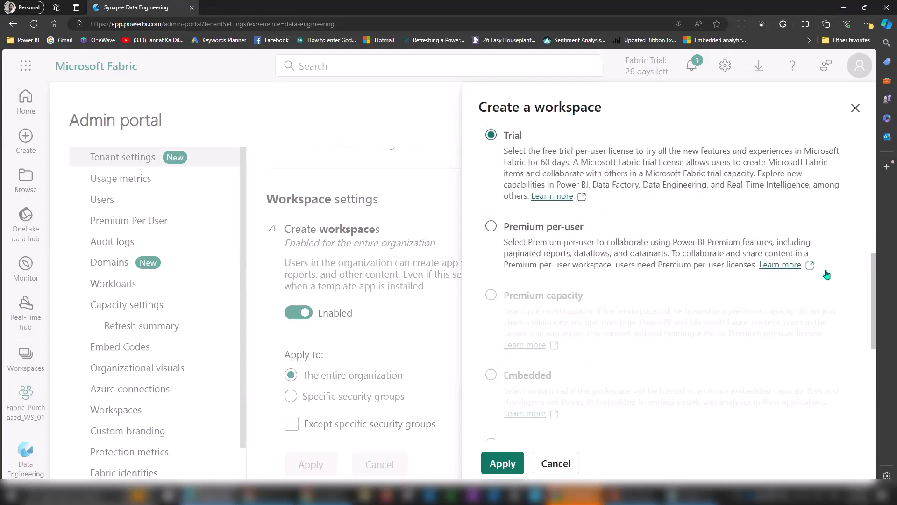
pyautogui.scroll(-3, 748, 290)
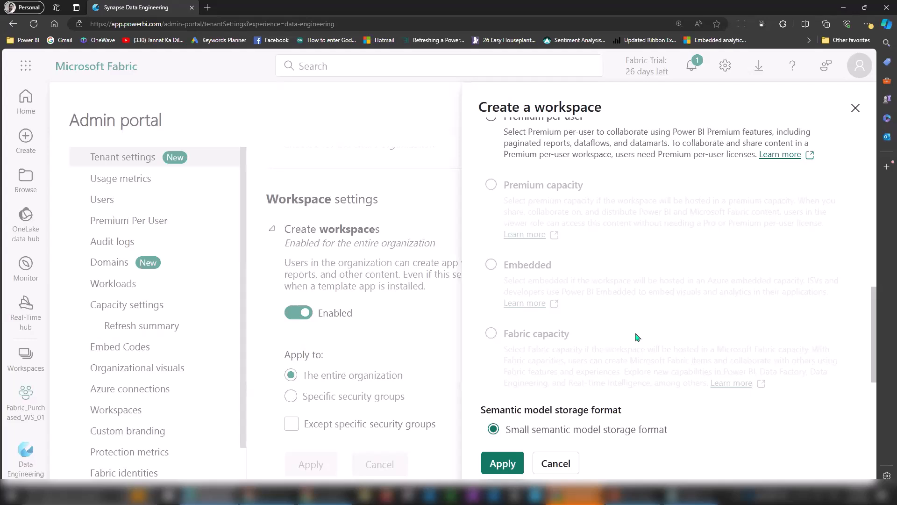
pyautogui.moveTo(877, 304); pyautogui.dragTo(878, 242)
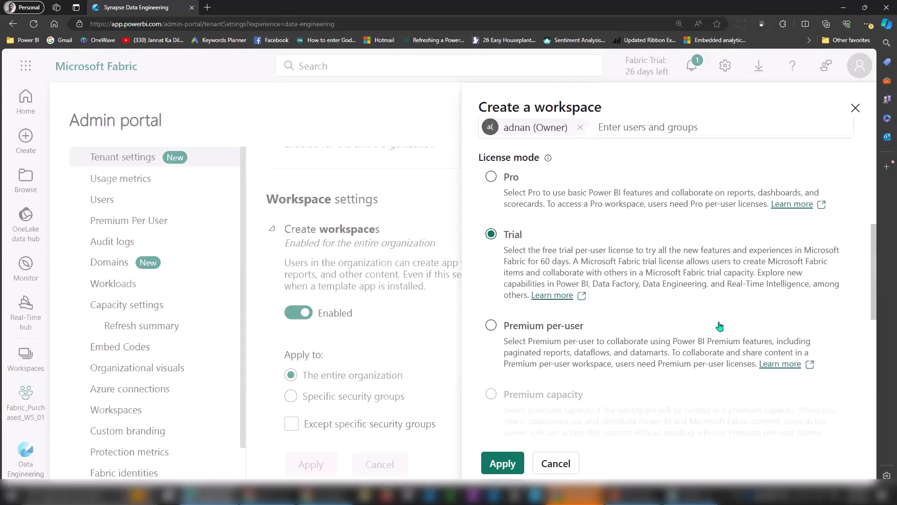
pyautogui.moveTo(875, 248); pyautogui.dragTo(874, 292)
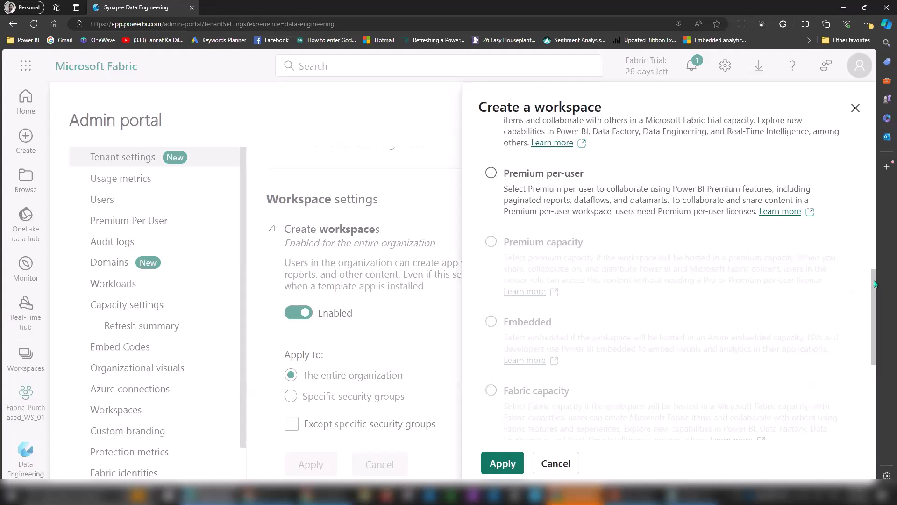
pyautogui.moveTo(875, 283); pyautogui.dragTo(877, 305)
pyautogui.moveTo(533, 349); pyautogui.dragTo(679, 379)
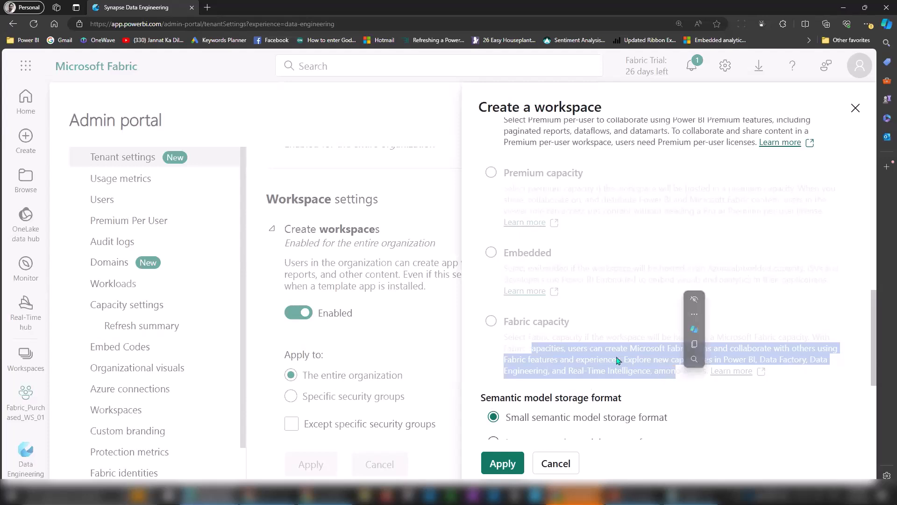
pyautogui.click(608, 356)
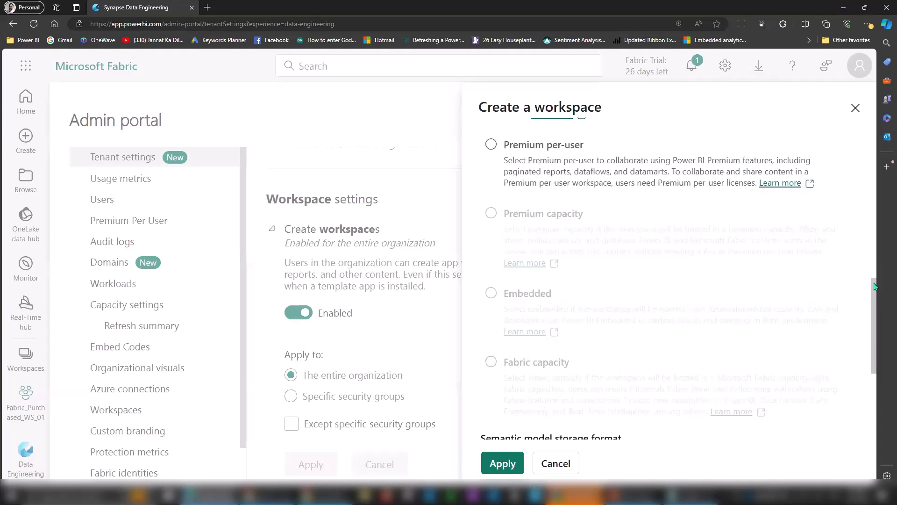
pyautogui.scroll(3, 876, 287)
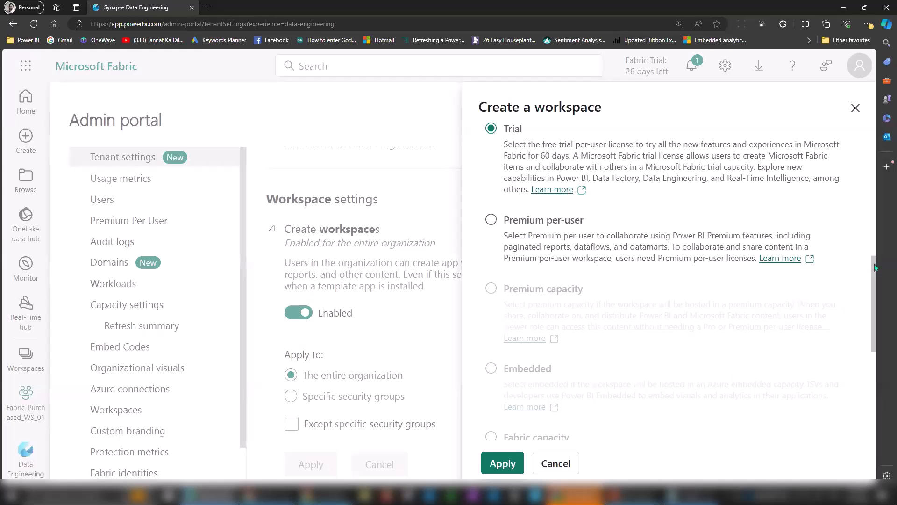
pyautogui.scroll(3, 877, 265)
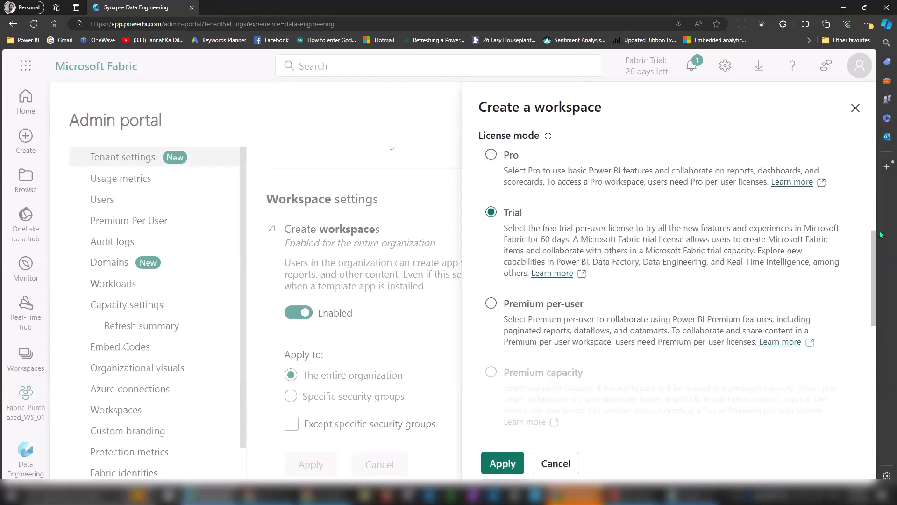
pyautogui.scroll(-1, 883, 253)
pyautogui.scroll(1, 893, 245)
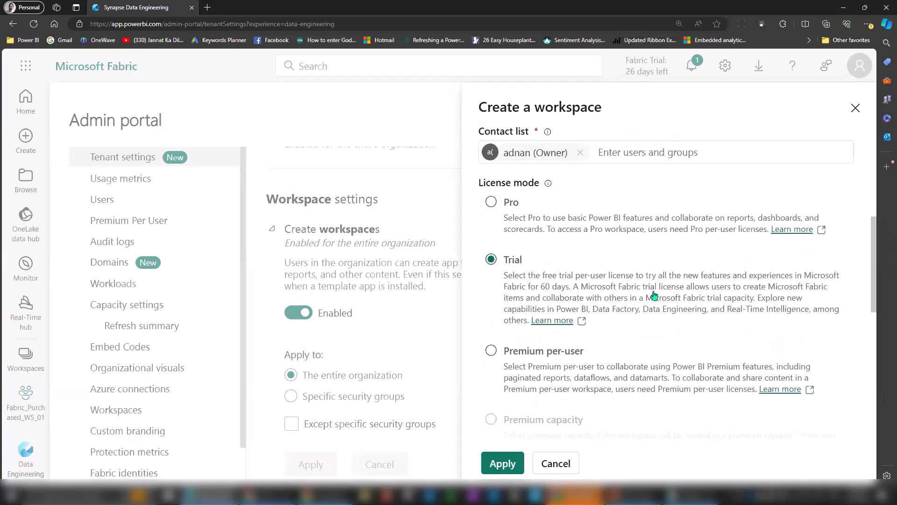
pyautogui.moveTo(582, 287); pyautogui.dragTo(783, 310)
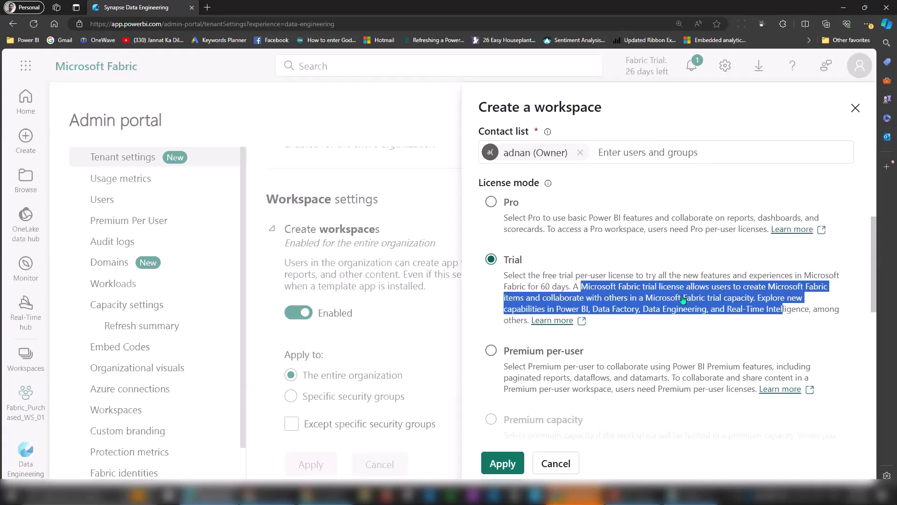
pyautogui.click(699, 293)
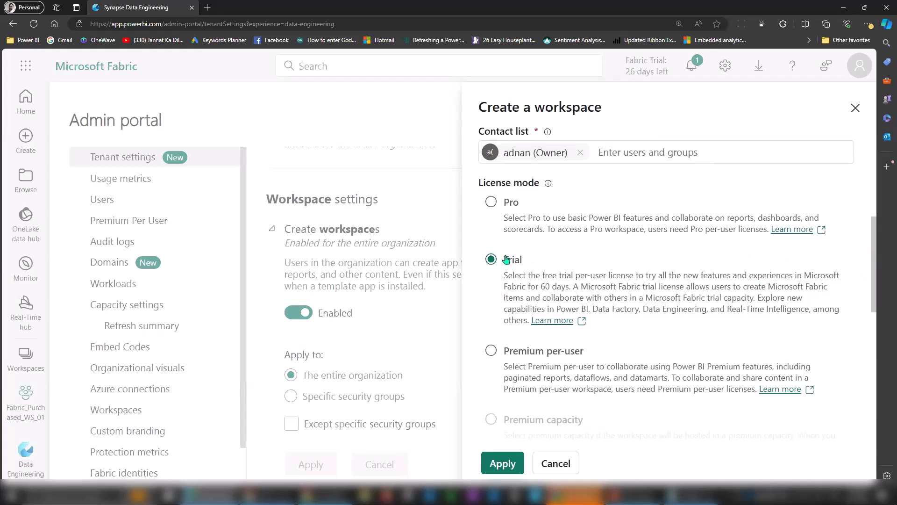
pyautogui.moveTo(874, 241); pyautogui.dragTo(876, 367)
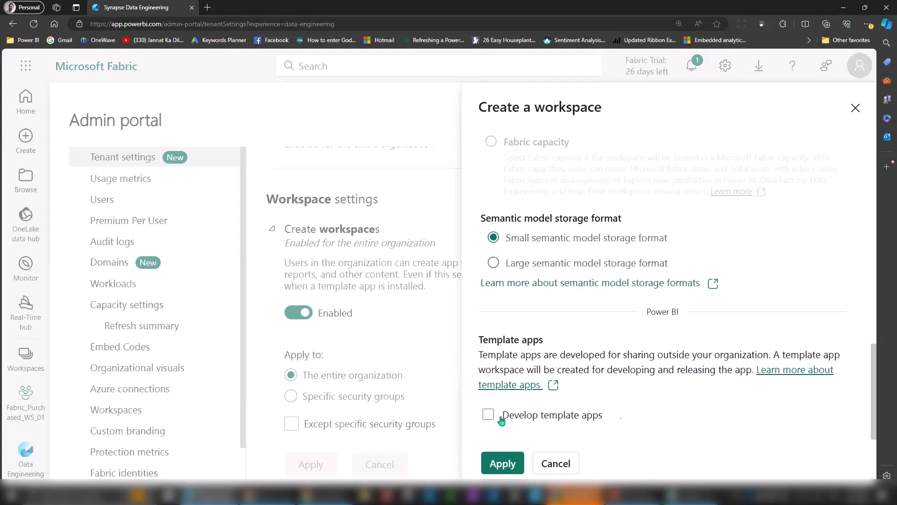
# Apply the form to create the Bootcamp2024_01 workspace and highlight its name.
pyautogui.click(511, 464)
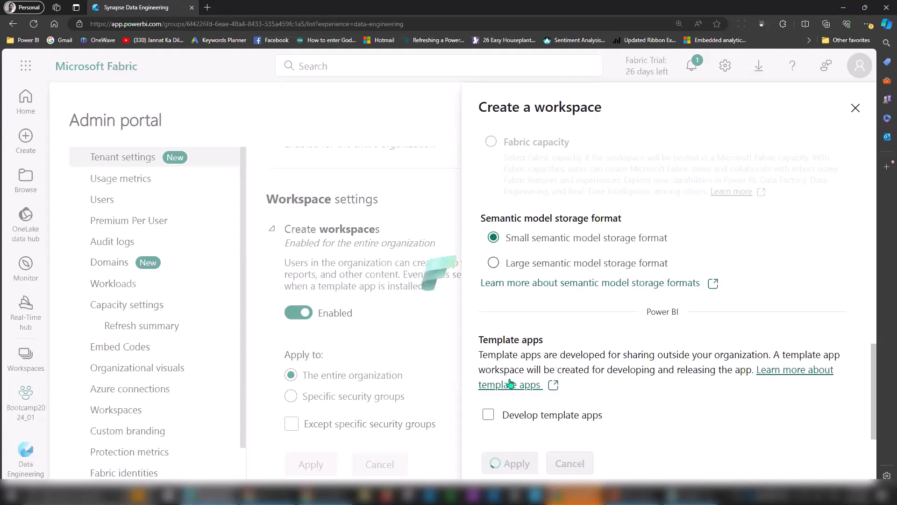
pyautogui.moveTo(93, 105); pyautogui.dragTo(206, 106)
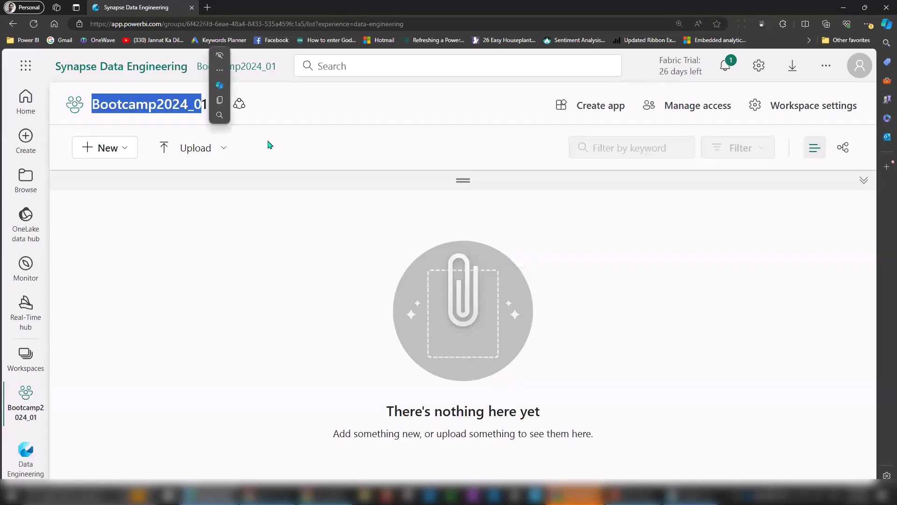
# Upload AdventureWorksDW 2024.pbix from this computer into the Bootcamp2024_01 workspace.
pyautogui.click(262, 208)
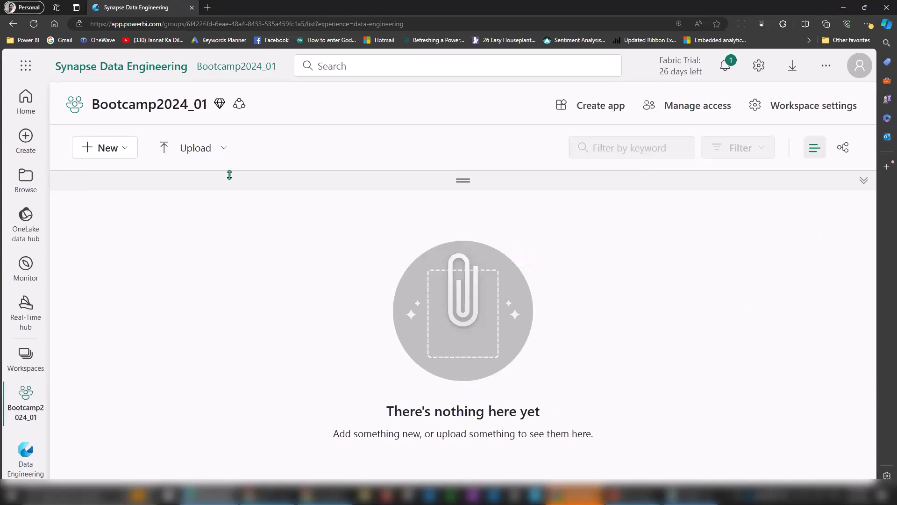
pyautogui.click(219, 151)
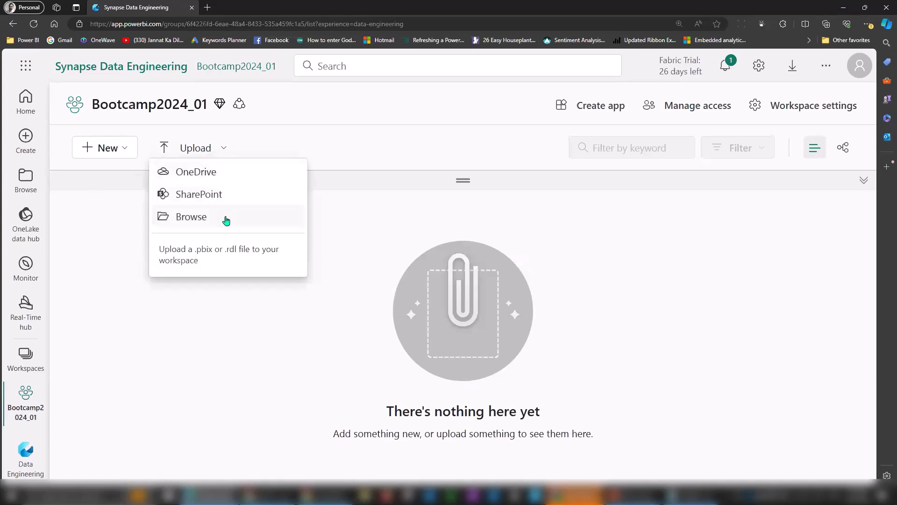
pyautogui.click(697, 367)
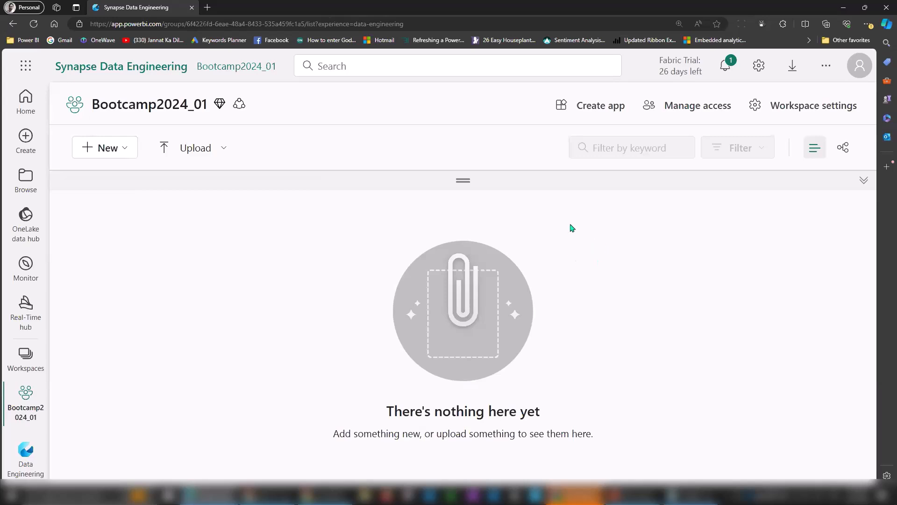
pyautogui.click(206, 155)
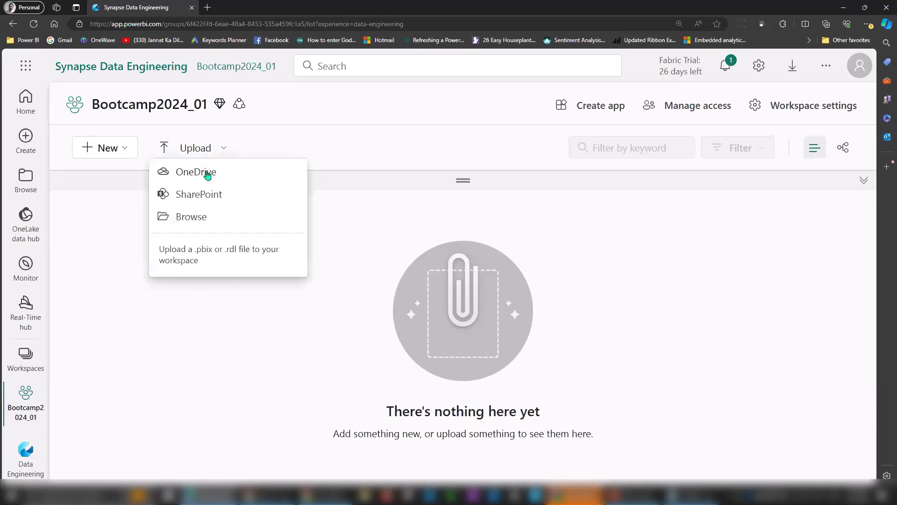
pyautogui.click(201, 217)
pyautogui.click(164, 105)
pyautogui.moveTo(162, 56); pyautogui.dragTo(209, 57)
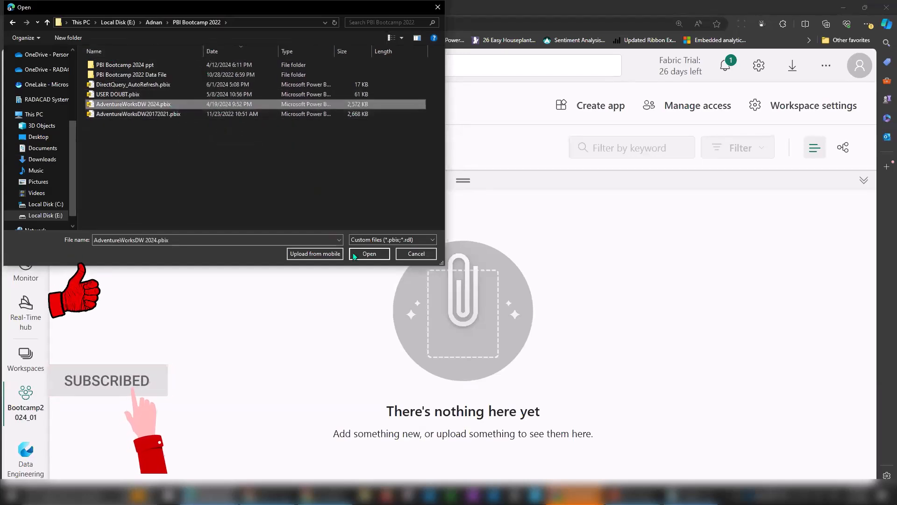
pyautogui.click(368, 255)
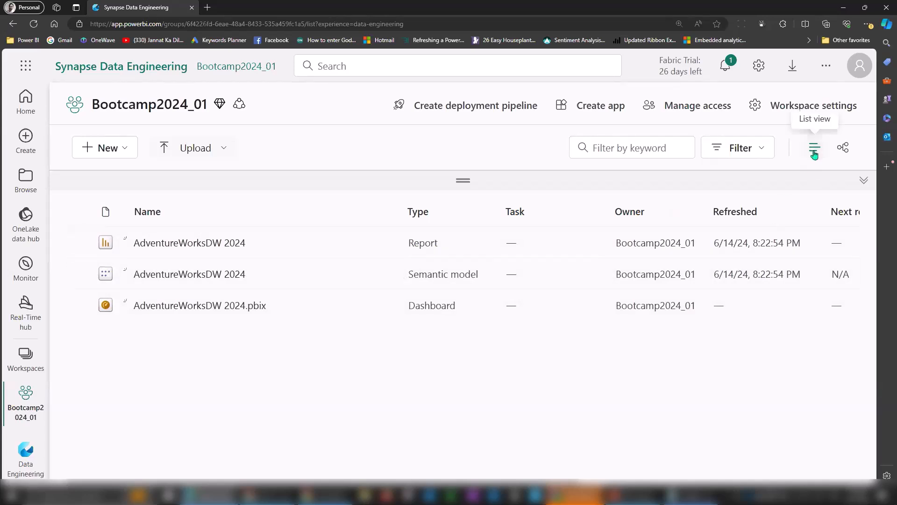
pyautogui.click(844, 151)
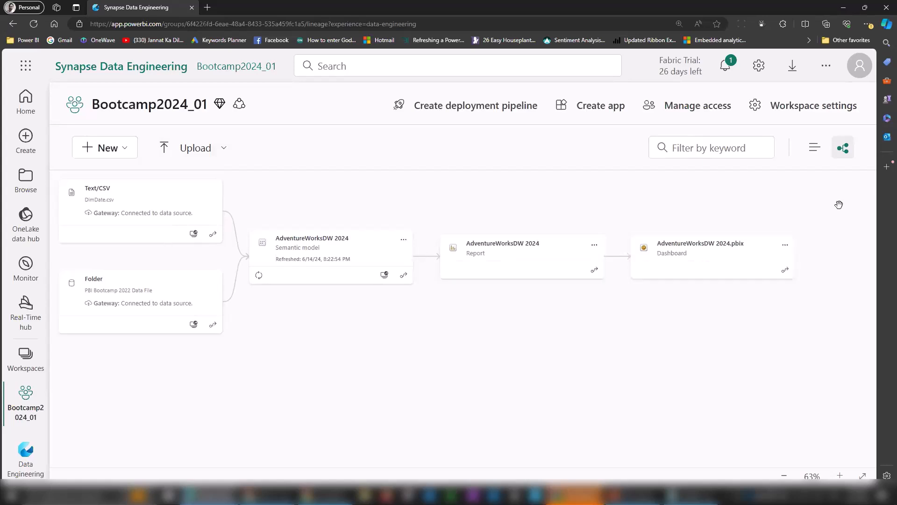
pyautogui.click(814, 148)
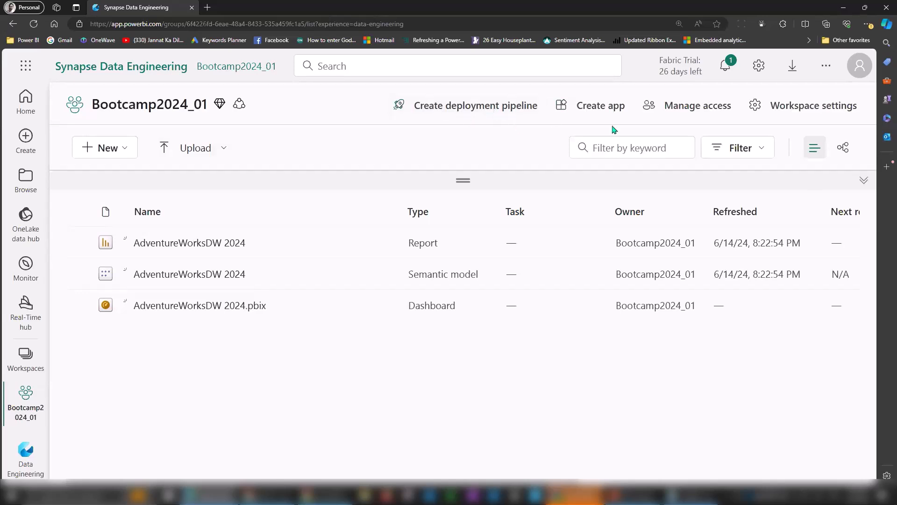
# Check in Bootcamp2024_01's workspace settings that the license mode is Trial.
pyautogui.click(823, 111)
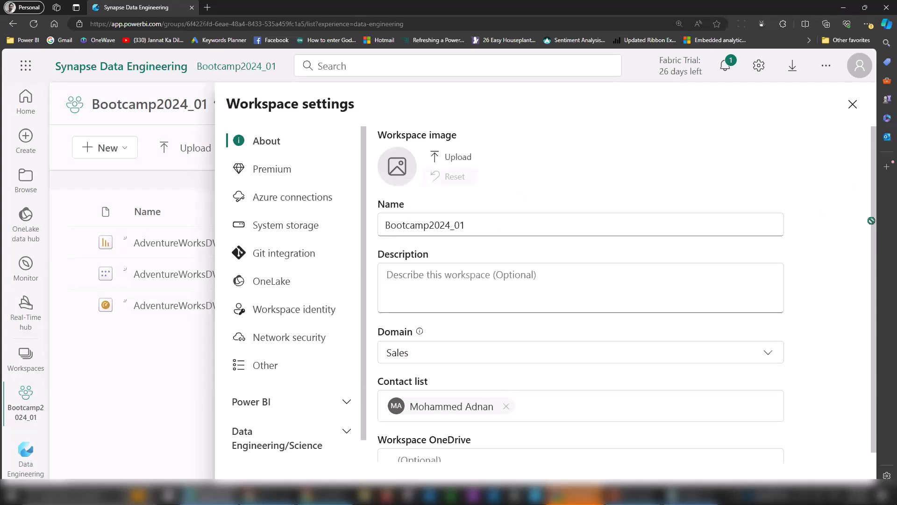
pyautogui.scroll(-1, 875, 220)
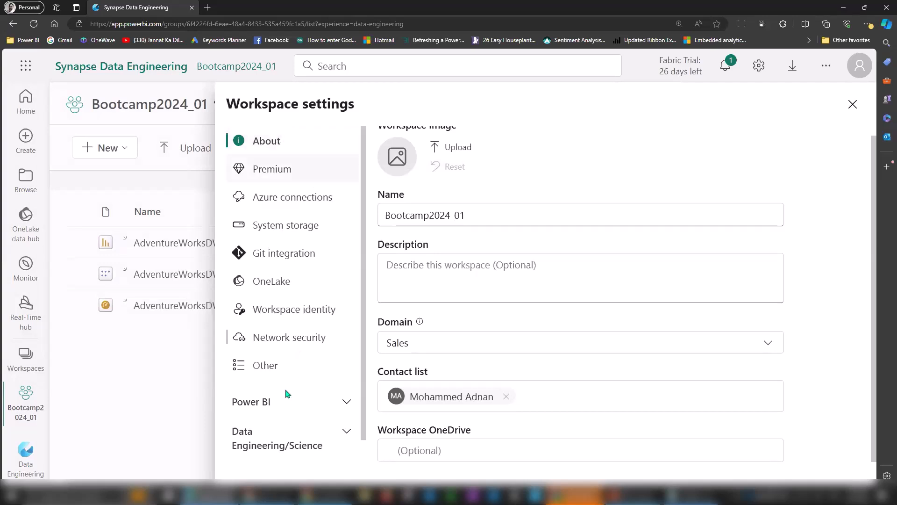
pyautogui.click(279, 173)
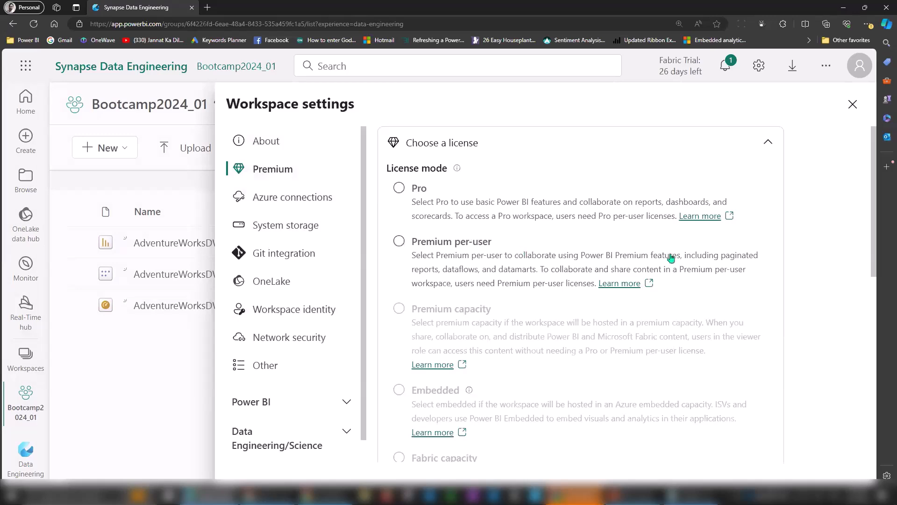
pyautogui.scroll(-2, 877, 227)
pyautogui.scroll(-6, 877, 228)
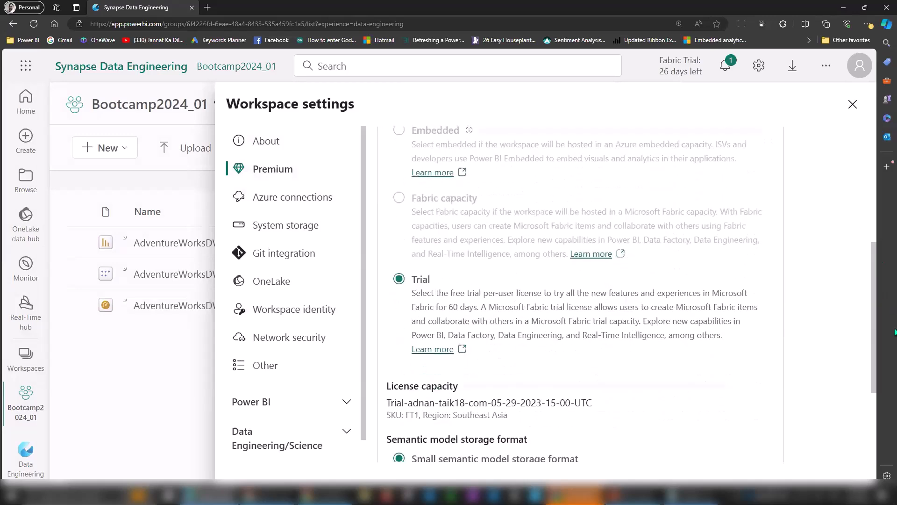
pyautogui.scroll(2, 894, 298)
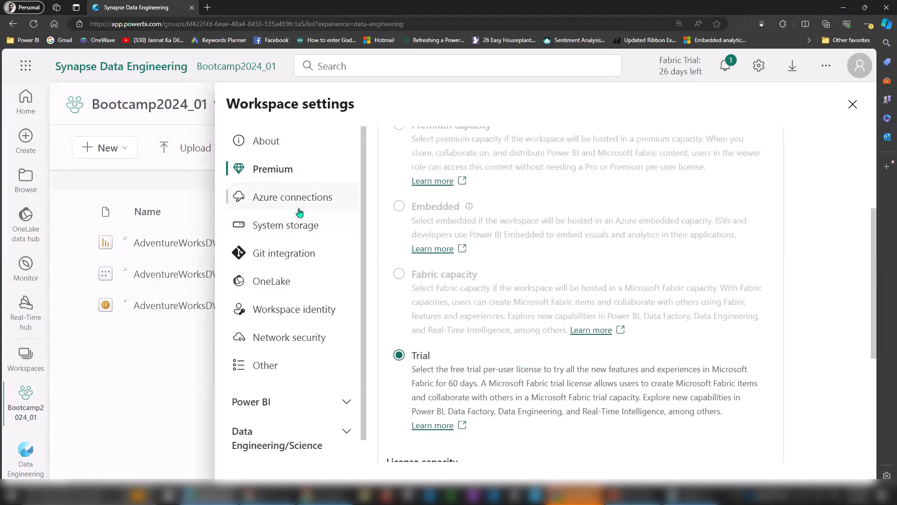
# Review the Azure Data Lake Gen2 connection, then view system storage showing the 3 MB dataset.
pyautogui.click(315, 204)
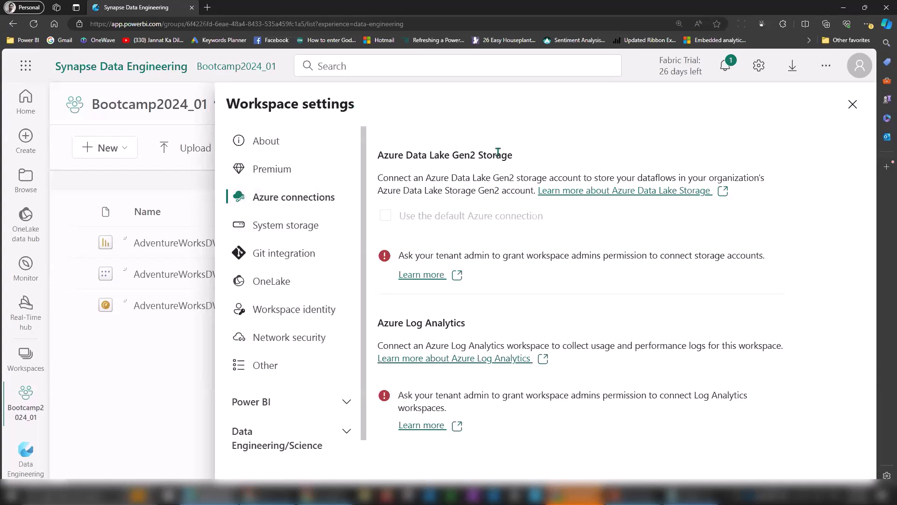
pyautogui.moveTo(400, 178); pyautogui.dragTo(748, 178)
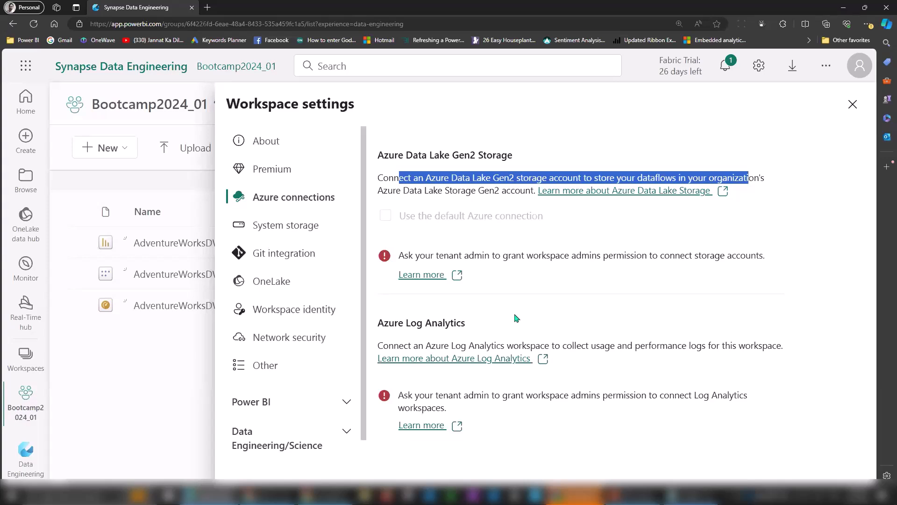
pyautogui.click(292, 230)
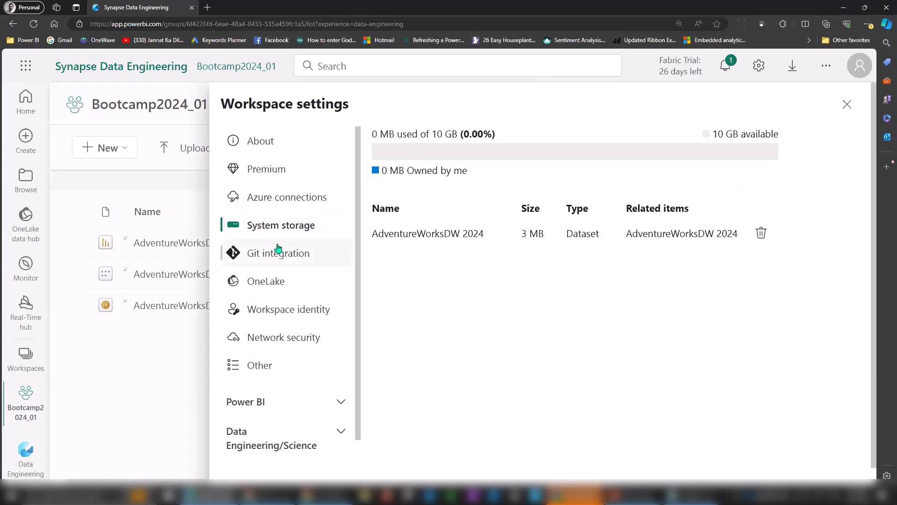
# Show Bootcamp2024_01's Git integration settings, with AzureDevOps as the provider.
pyautogui.click(293, 256)
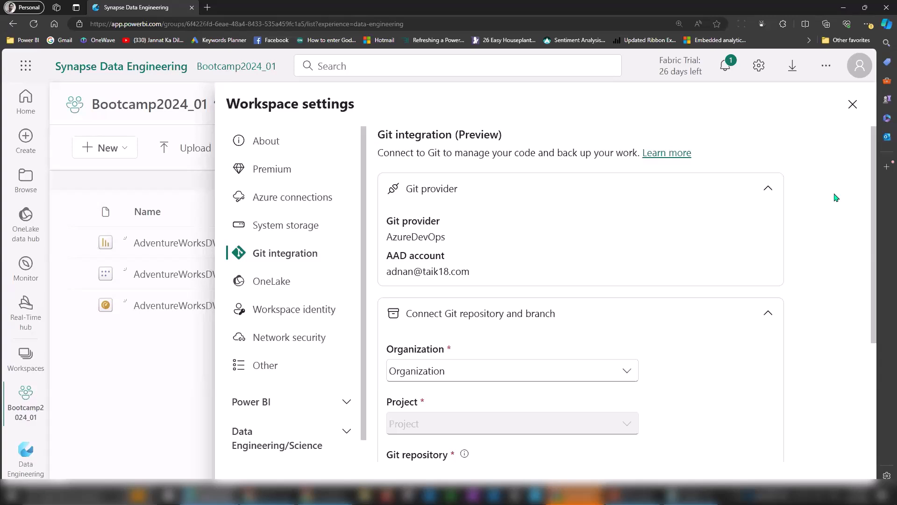
# Browse the OneLake, Workspace identity, Network security and Other settings, then expand the Power BI group.
pyautogui.click(254, 282)
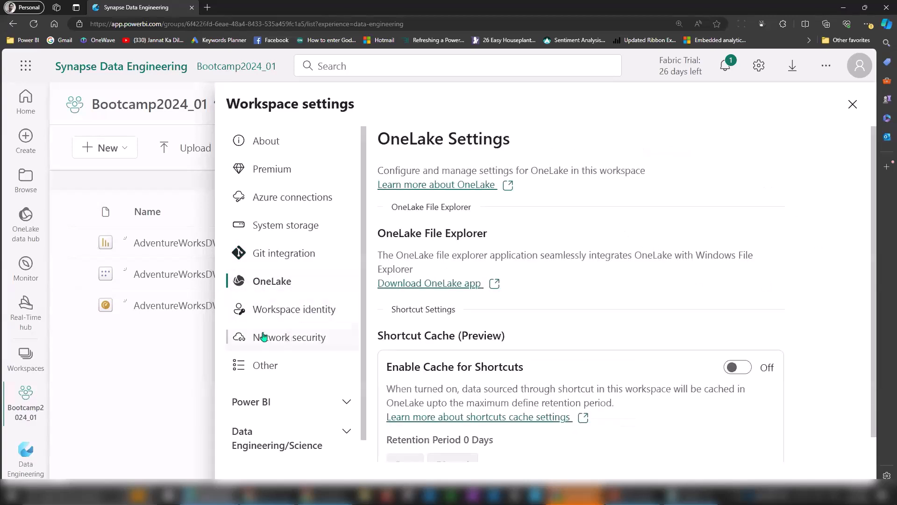
pyautogui.click(290, 311)
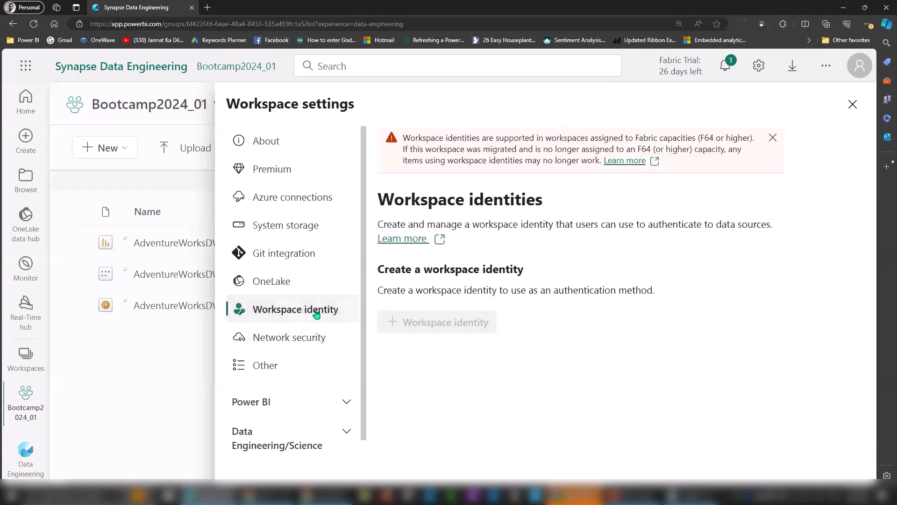
pyautogui.click(288, 345)
pyautogui.click(278, 364)
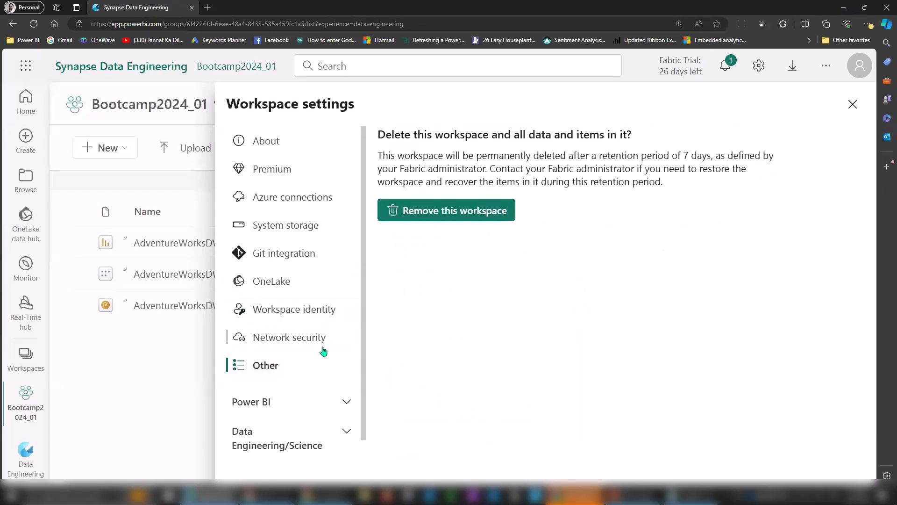
pyautogui.click(264, 402)
pyautogui.scroll(-3, 365, 279)
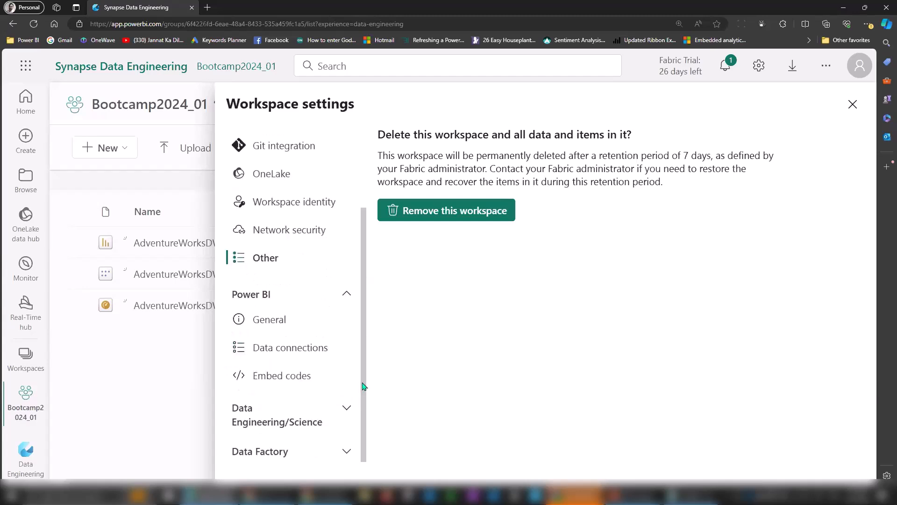
# Review the Power BI General, Data connections and Embed codes settings, then close Workspace settings.
pyautogui.click(293, 327)
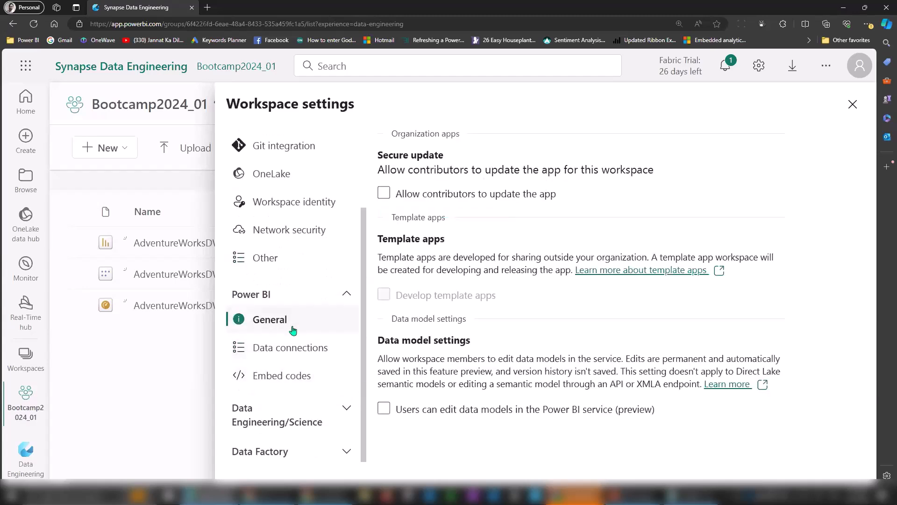
pyautogui.click(301, 354)
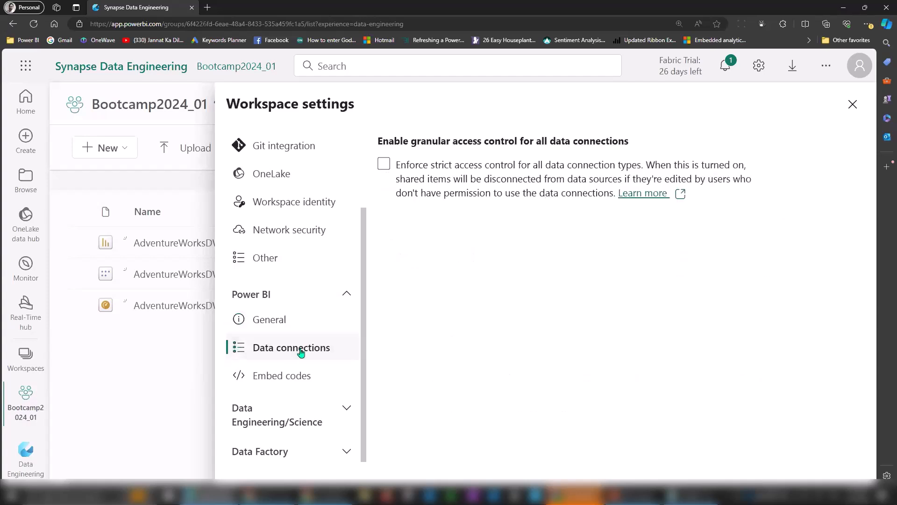
pyautogui.click(294, 382)
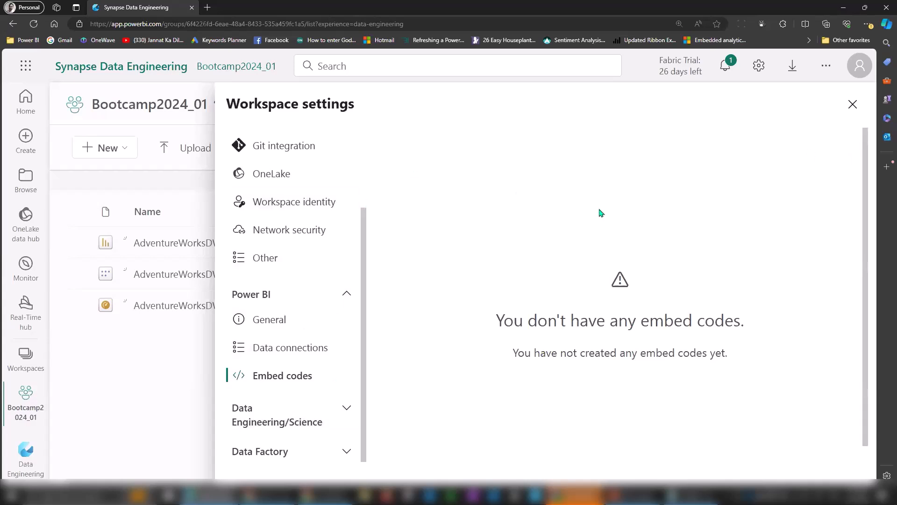
pyautogui.click(853, 105)
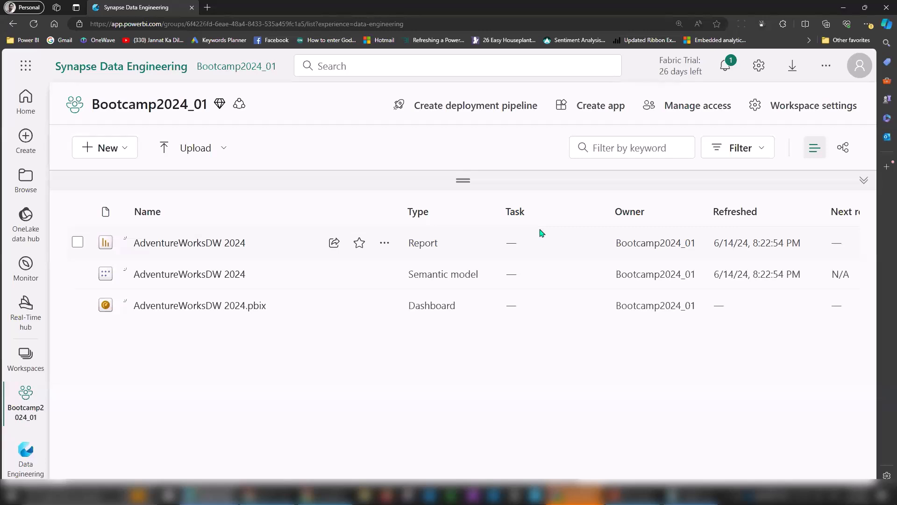
# From Manage access, enter a colleague into the Add people panel.
pyautogui.click(705, 110)
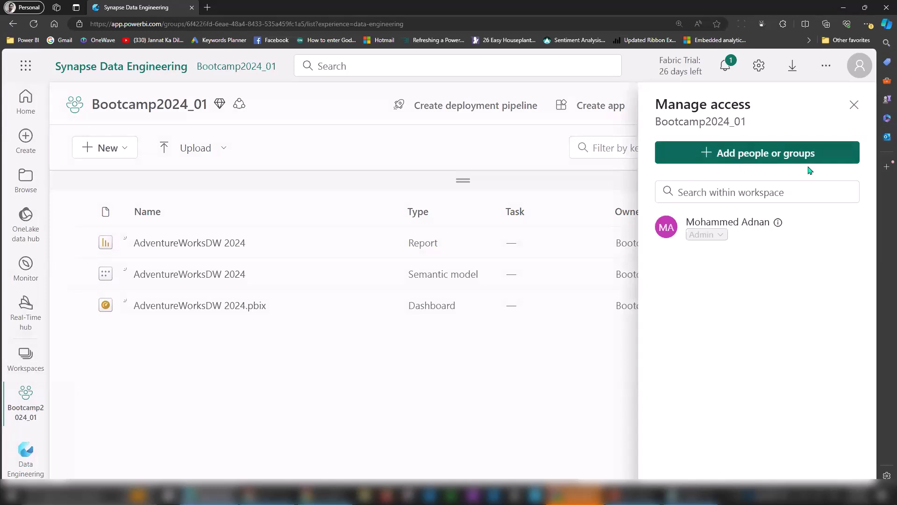
pyautogui.click(750, 157)
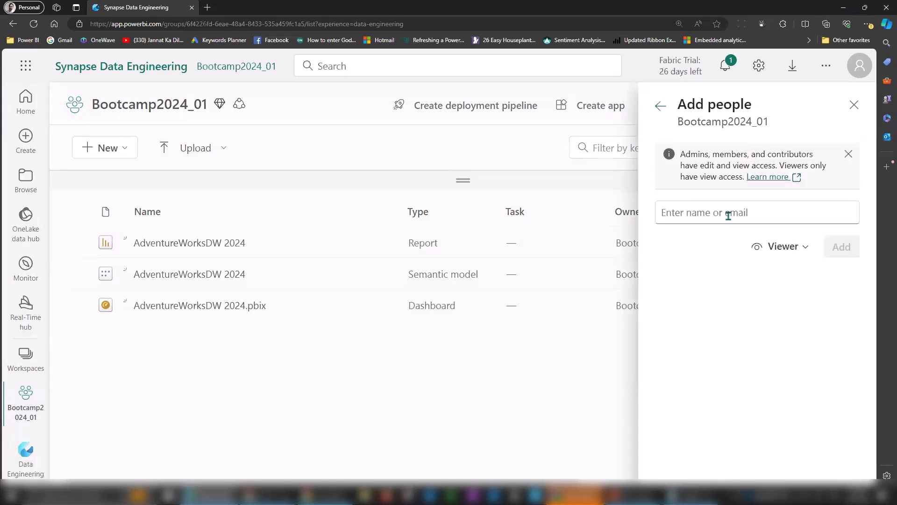
pyautogui.write('alex')
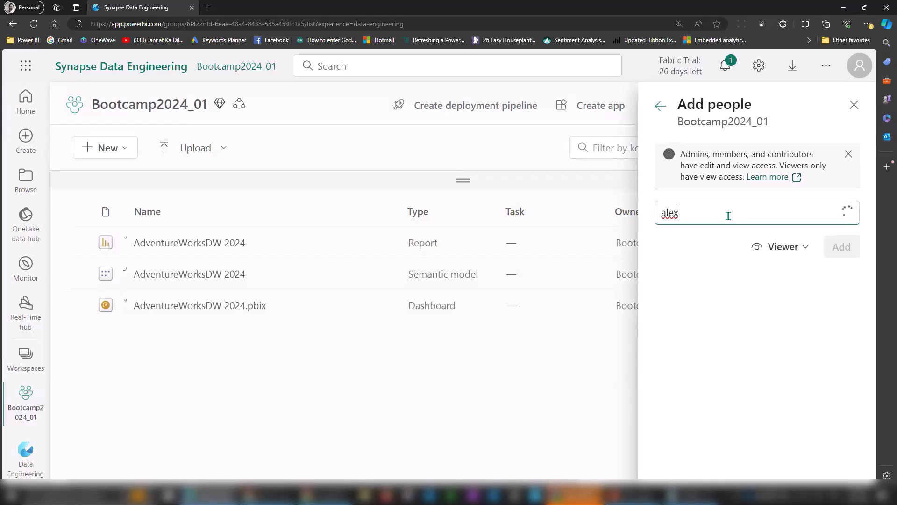
pyautogui.click(731, 244)
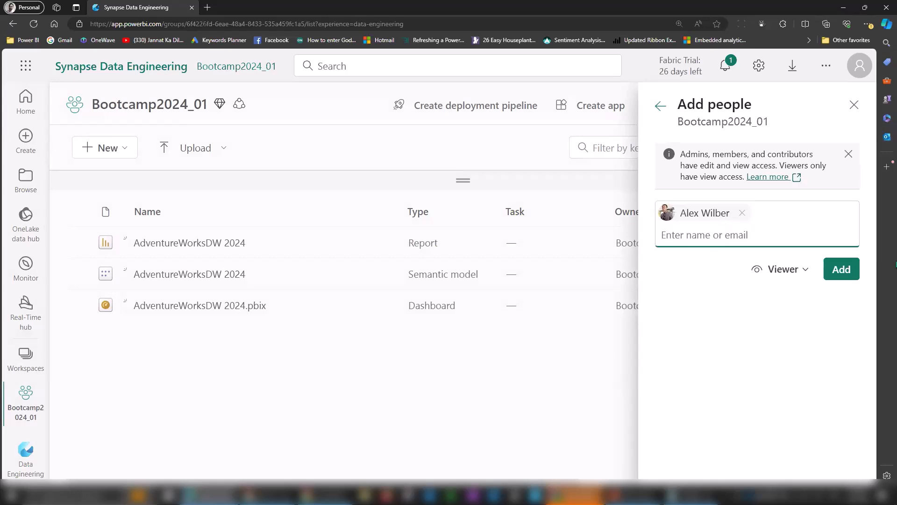
# Keep the Viewer role and open the workspace roles documentation in another tab.
pyautogui.click(802, 272)
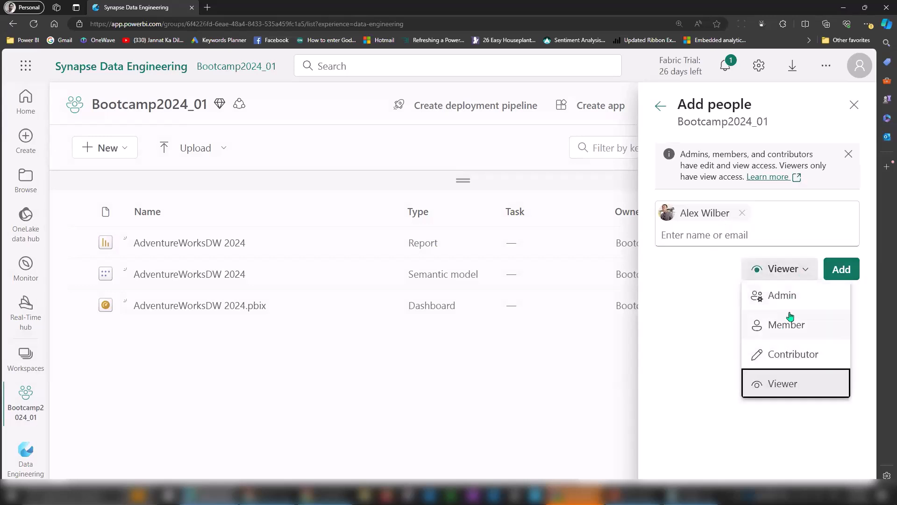
pyautogui.click(771, 177)
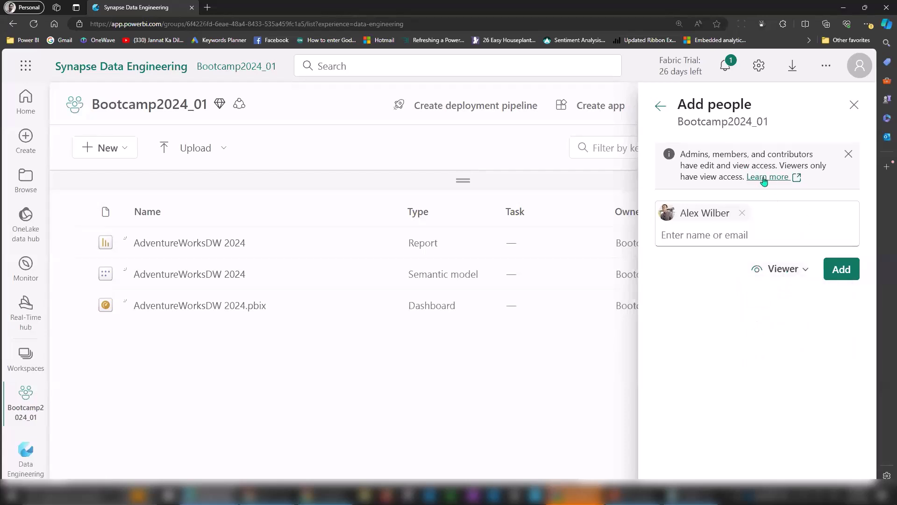
pyautogui.click(756, 177)
pyautogui.click(121, 5)
pyautogui.click(774, 269)
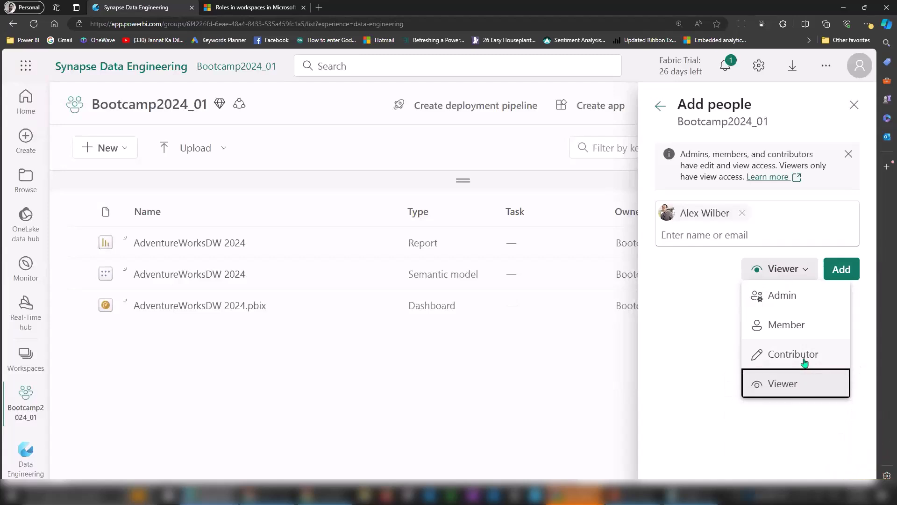
# Scroll to the workspace roles table and highlight capability rows and the four role names.
pyautogui.click(257, 7)
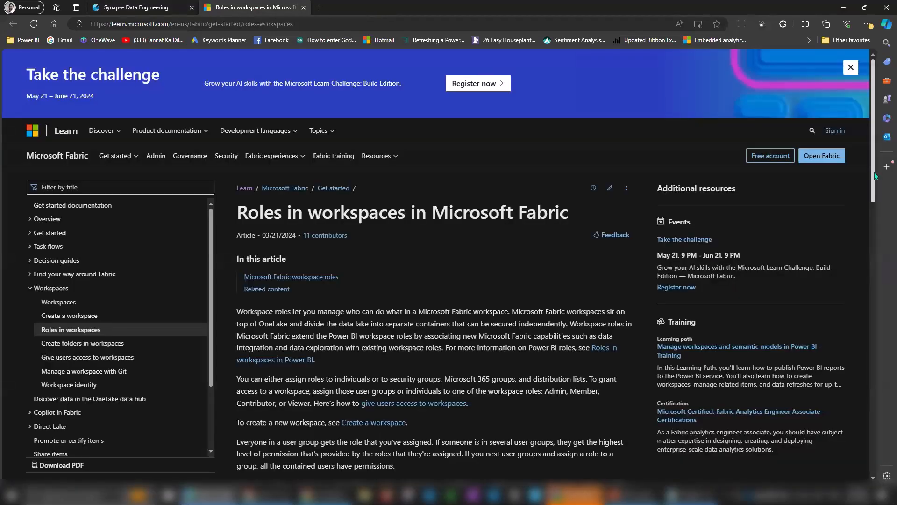
pyautogui.scroll(-5, 868, 271)
pyautogui.scroll(-4, 869, 271)
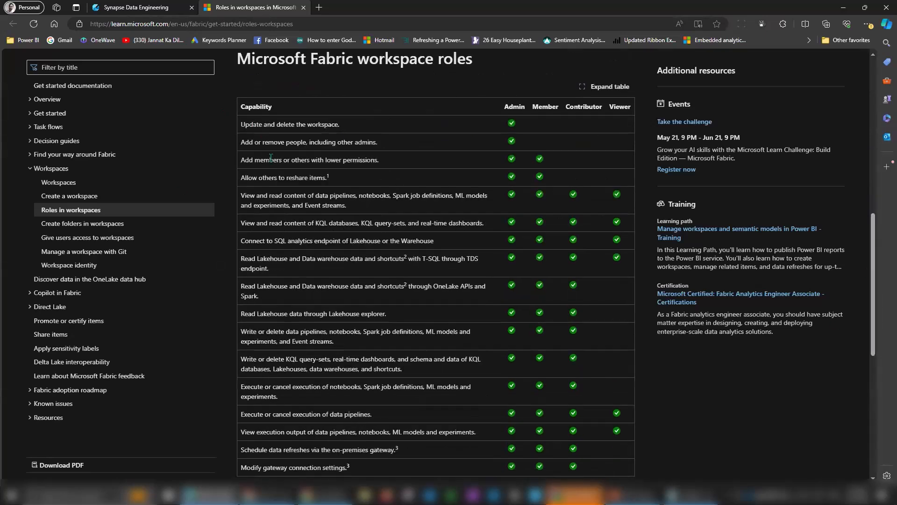
pyautogui.moveTo(259, 142); pyautogui.dragTo(293, 311)
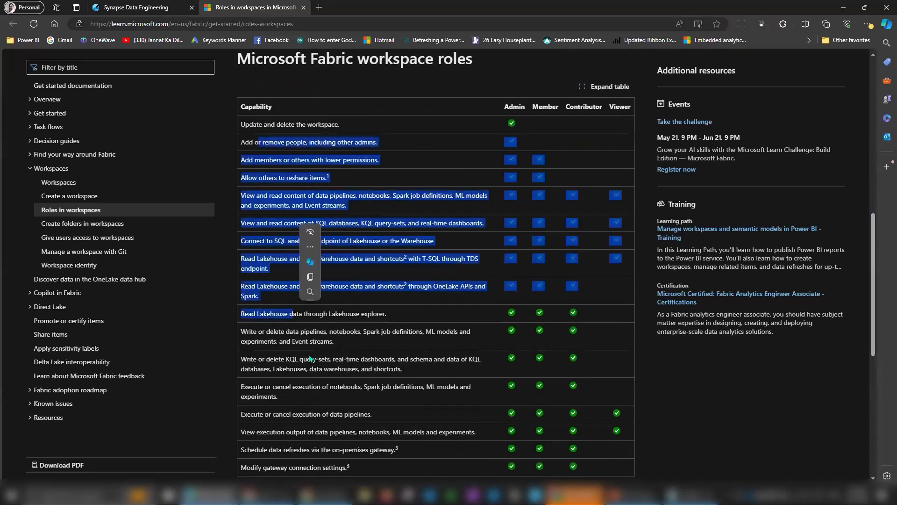
pyautogui.click(315, 372)
pyautogui.moveTo(505, 106); pyautogui.dragTo(633, 109)
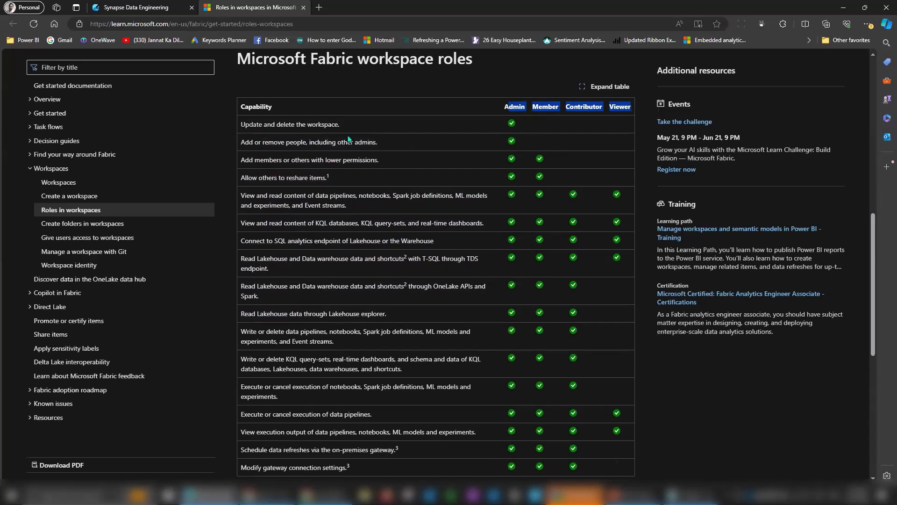
# Highlight the add/remove people, add members with lower permissions, and reshare items capabilities.
pyautogui.scroll(-3, 877, 246)
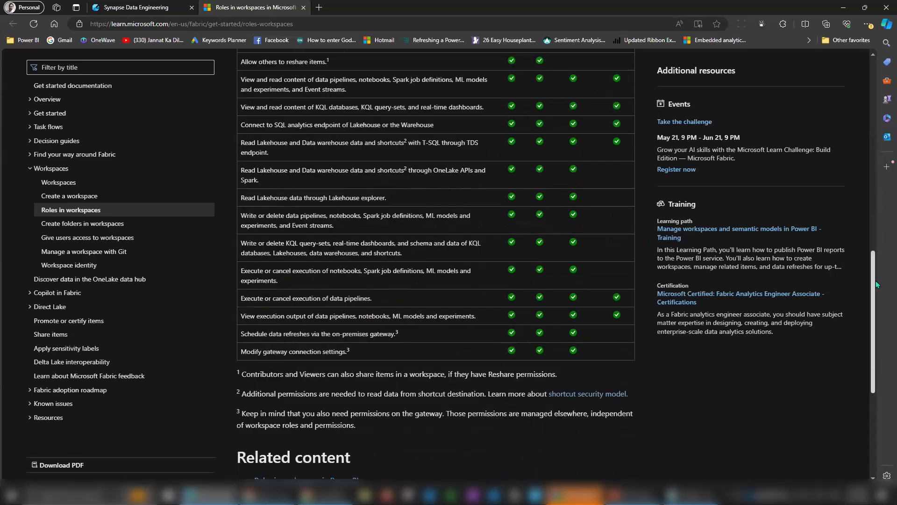
pyautogui.scroll(4, 876, 246)
pyautogui.moveTo(241, 178); pyautogui.dragTo(333, 177)
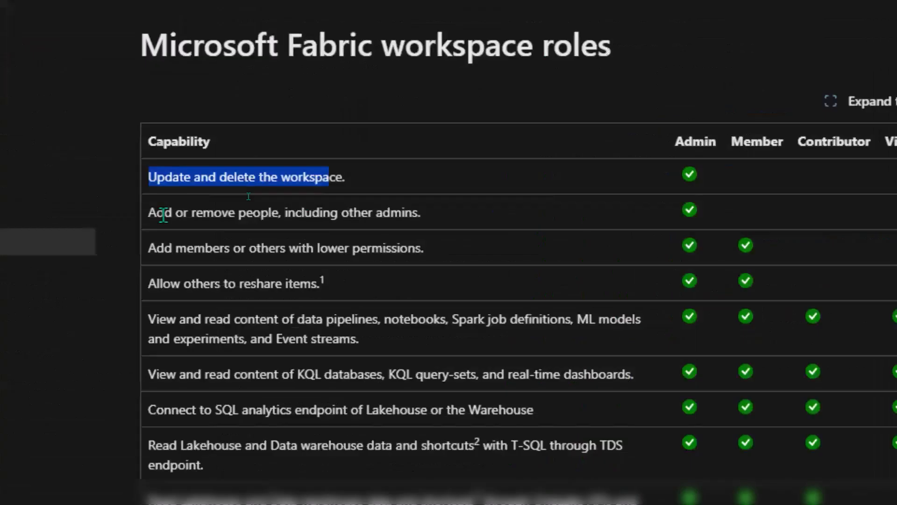
pyautogui.moveTo(249, 195); pyautogui.dragTo(406, 221)
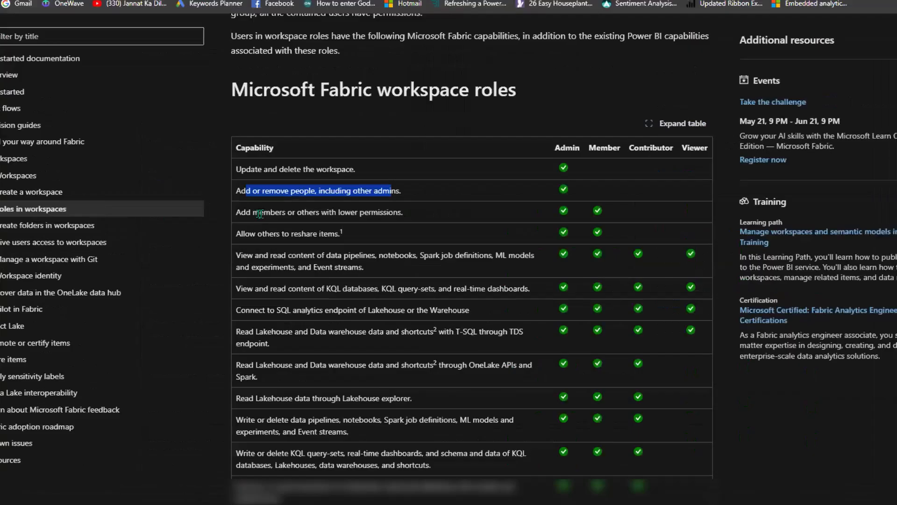
pyautogui.moveTo(249, 212); pyautogui.dragTo(371, 213)
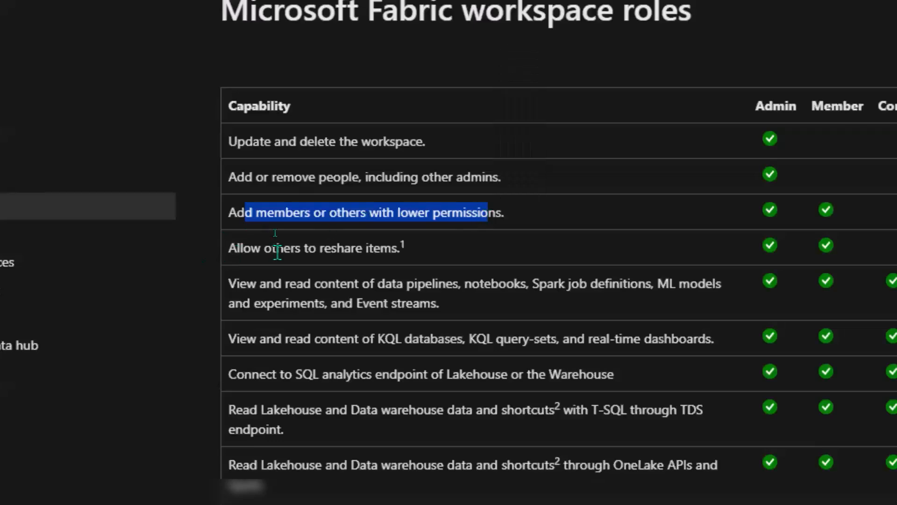
pyautogui.moveTo(58, 247); pyautogui.dragTo(195, 248)
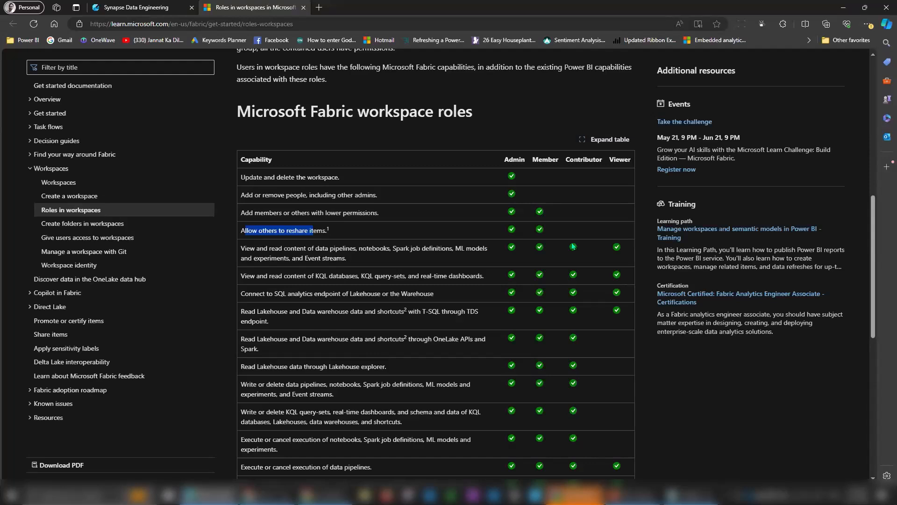
# Add the colleague to Bootcamp2024_01 with the Contributor role and close the Add people panel.
pyautogui.click(136, 8)
pyautogui.click(805, 356)
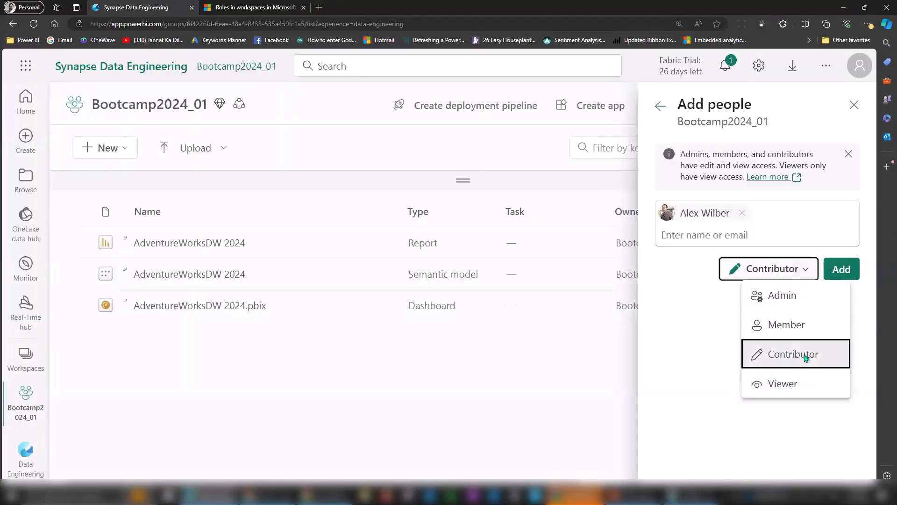
pyautogui.click(843, 270)
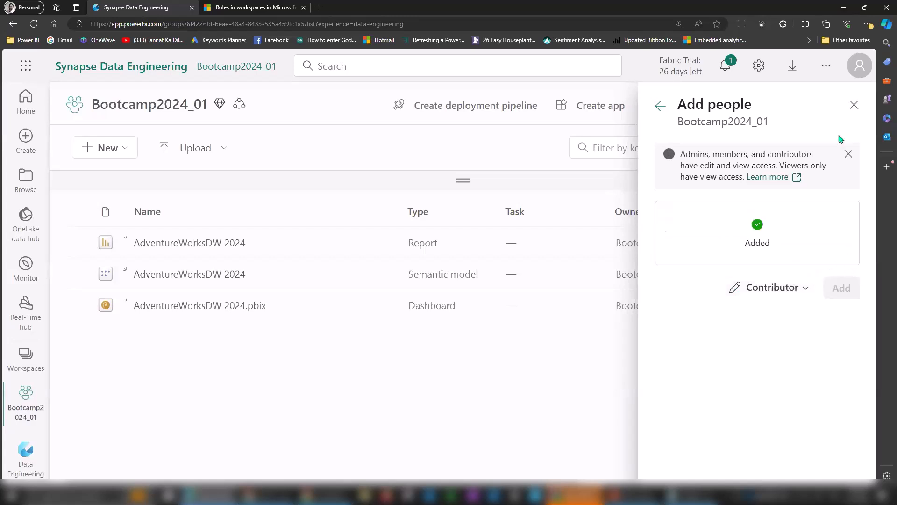
pyautogui.click(856, 107)
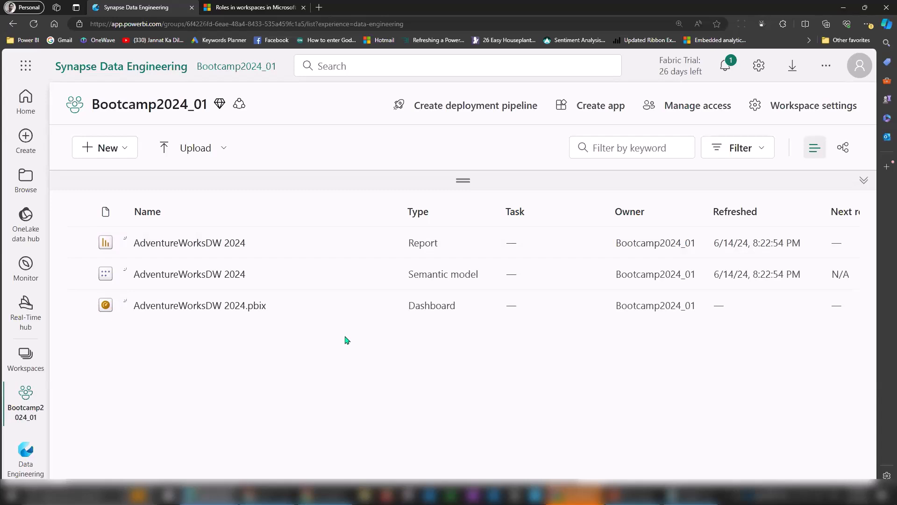
# Open the Manage access panel listing the Admin and the new Contributor.
pyautogui.click(679, 107)
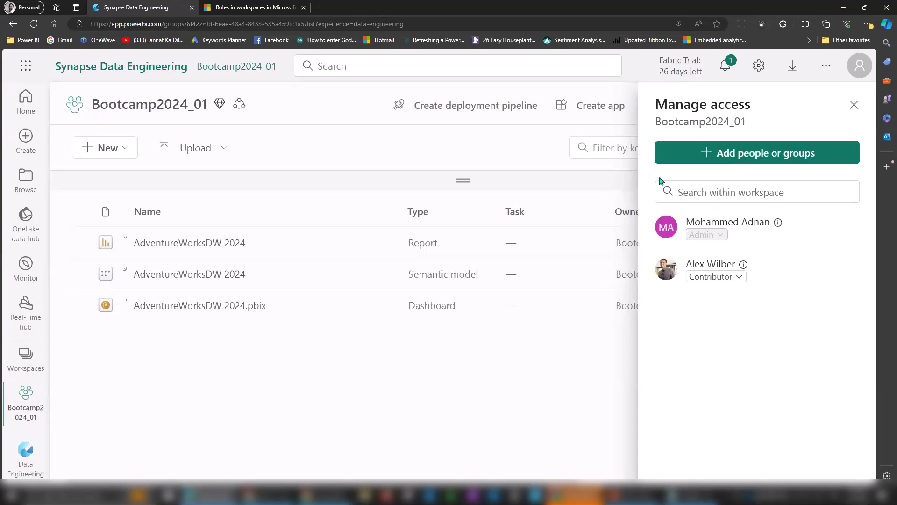
# Remove the colleague's Contributor access so only the Admin remains, then close Manage access.
pyautogui.click(214, 338)
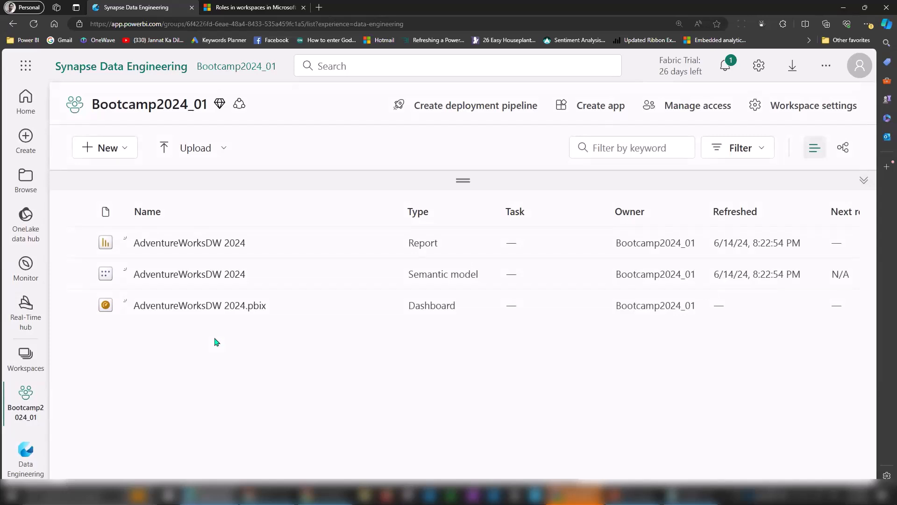
pyautogui.click(700, 110)
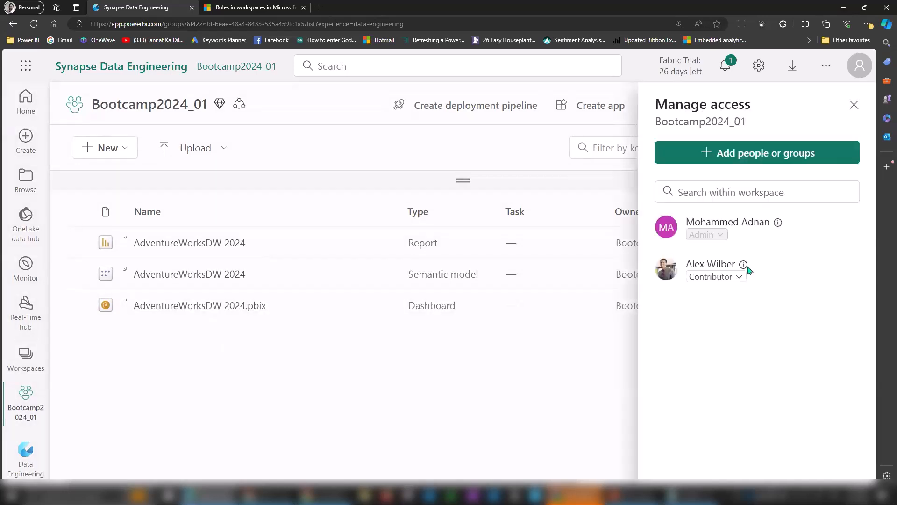
pyautogui.click(722, 276)
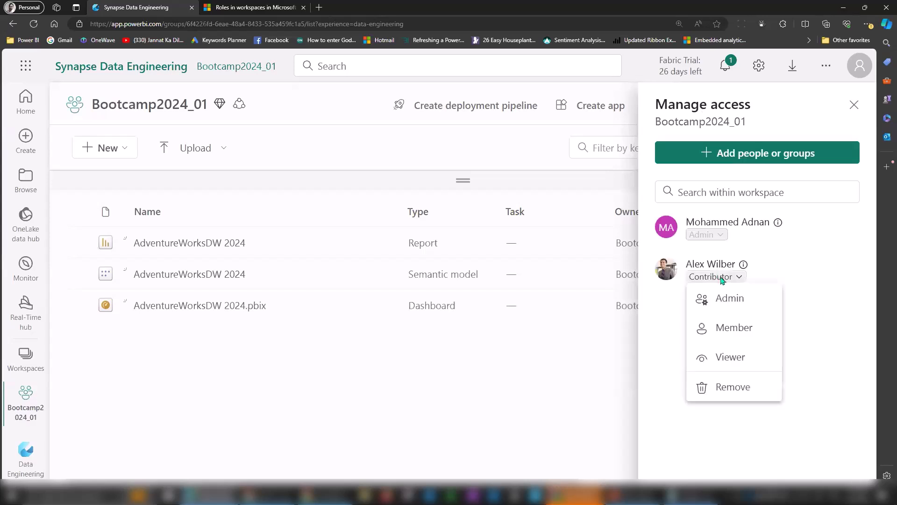
pyautogui.click(734, 387)
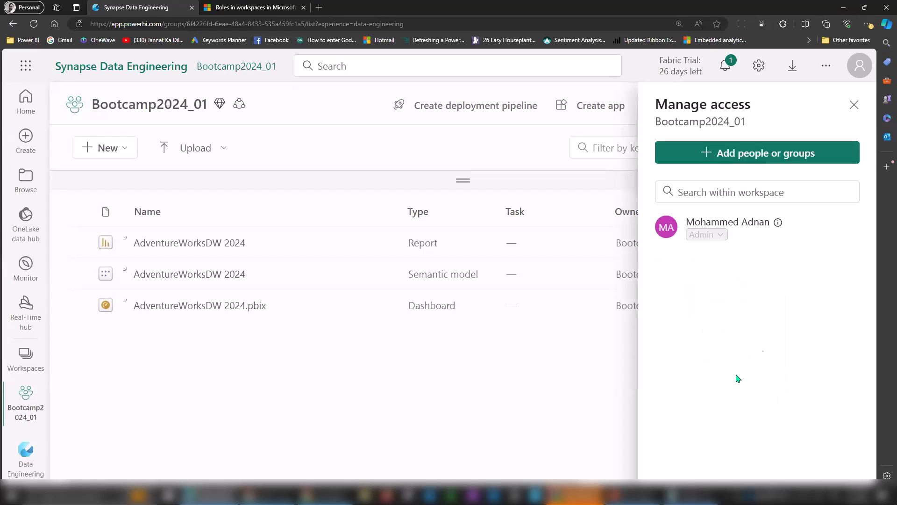
pyautogui.click(532, 384)
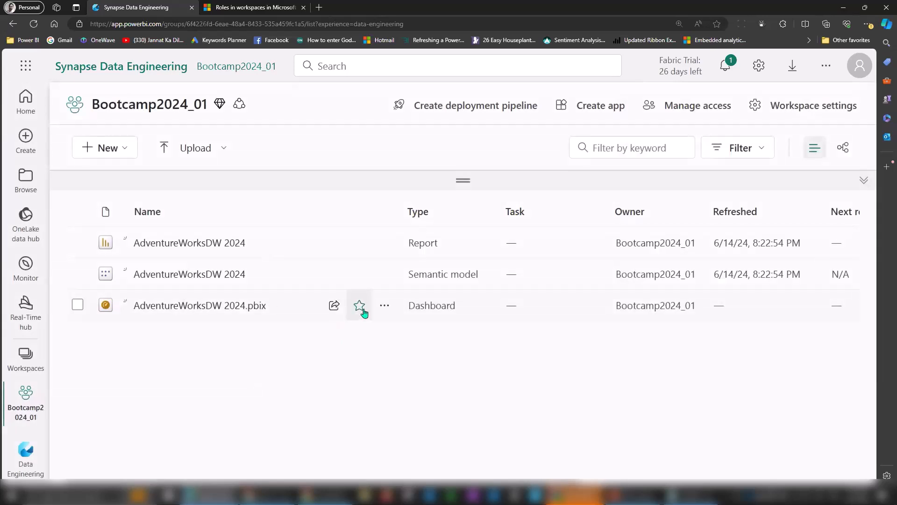
# Permanently delete the AdventureWorksDW 2024.pbix dashboard from Bootcamp2024_01.
pyautogui.click(384, 311)
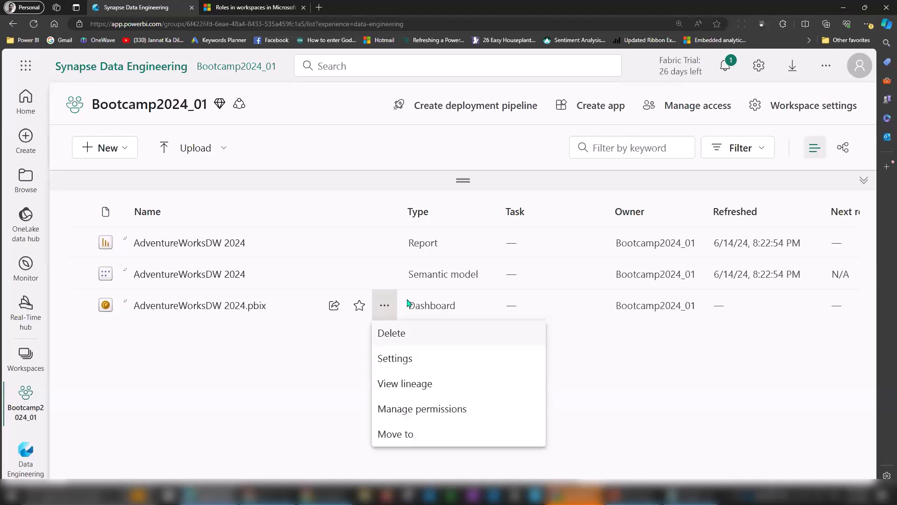
pyautogui.click(409, 338)
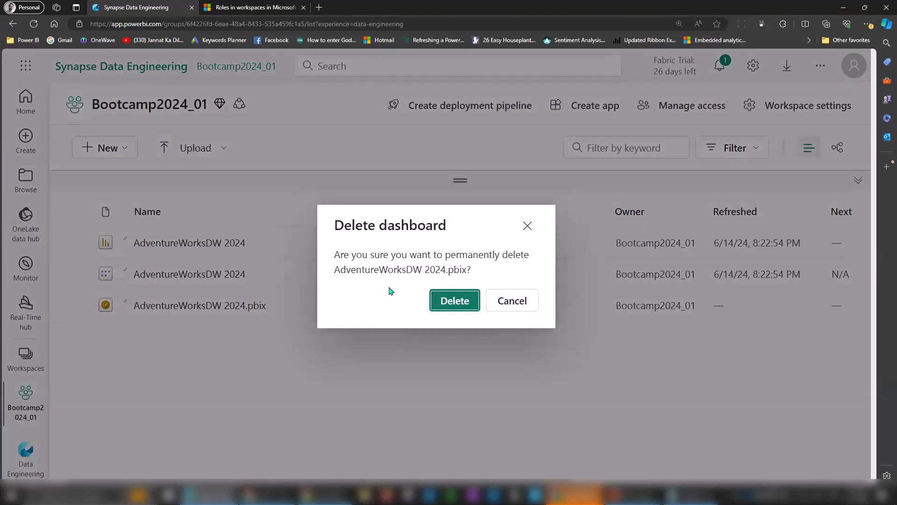
pyautogui.click(457, 301)
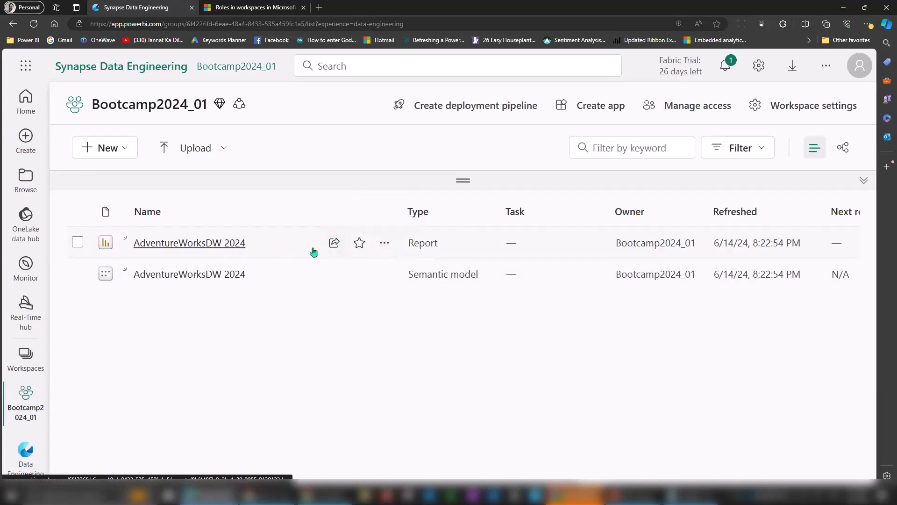
pyautogui.click(391, 244)
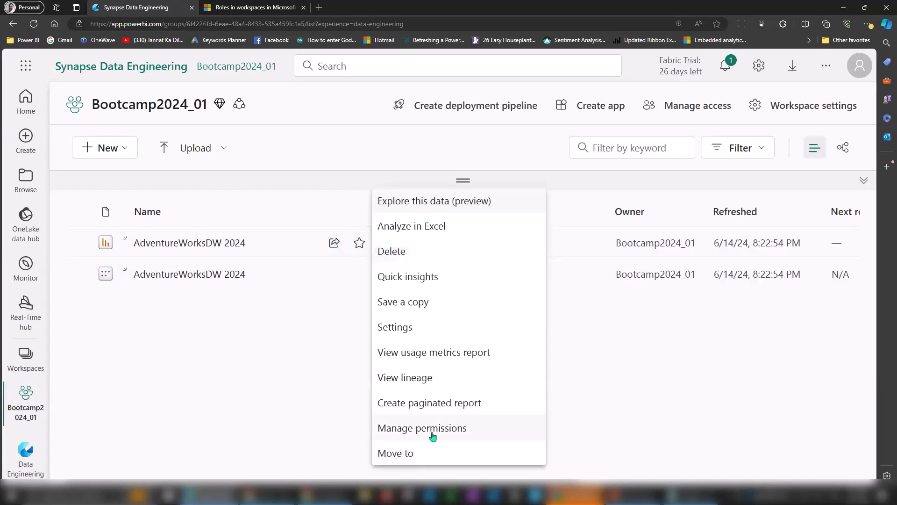
pyautogui.click(432, 435)
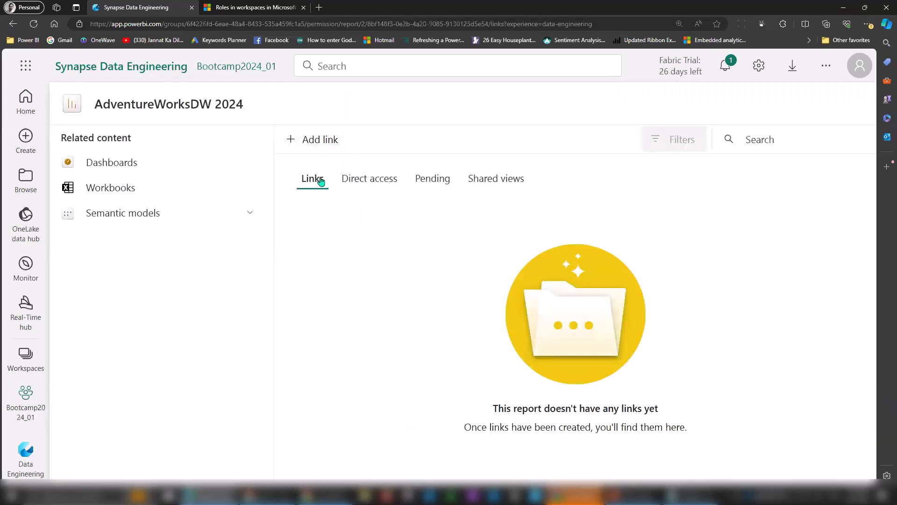
pyautogui.click(374, 179)
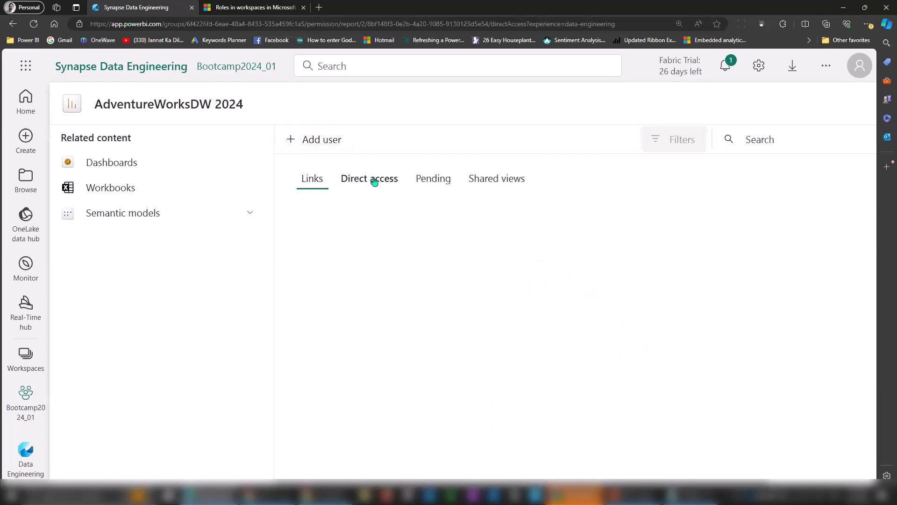
pyautogui.click(326, 148)
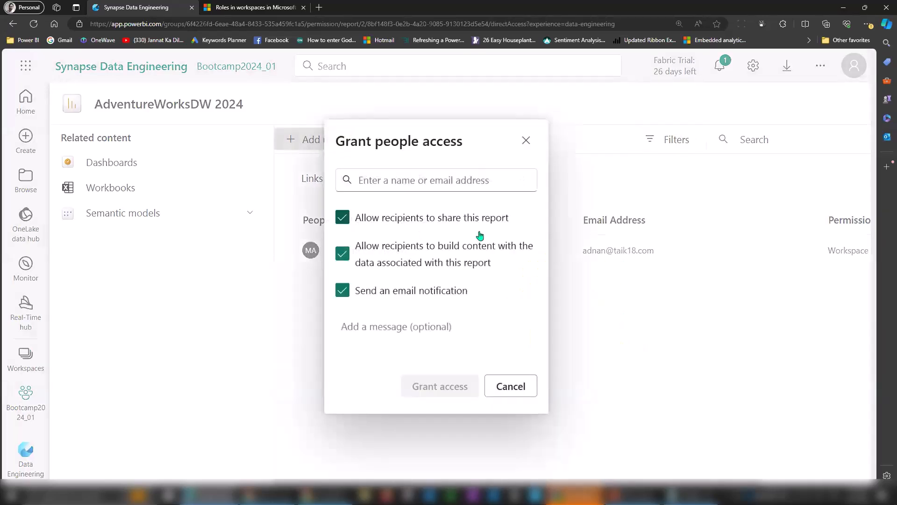
pyautogui.click(513, 387)
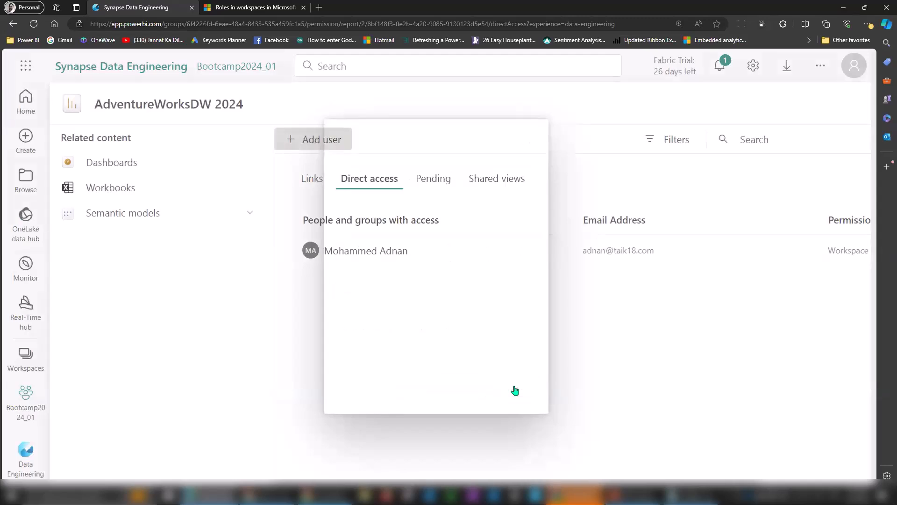
pyautogui.click(27, 396)
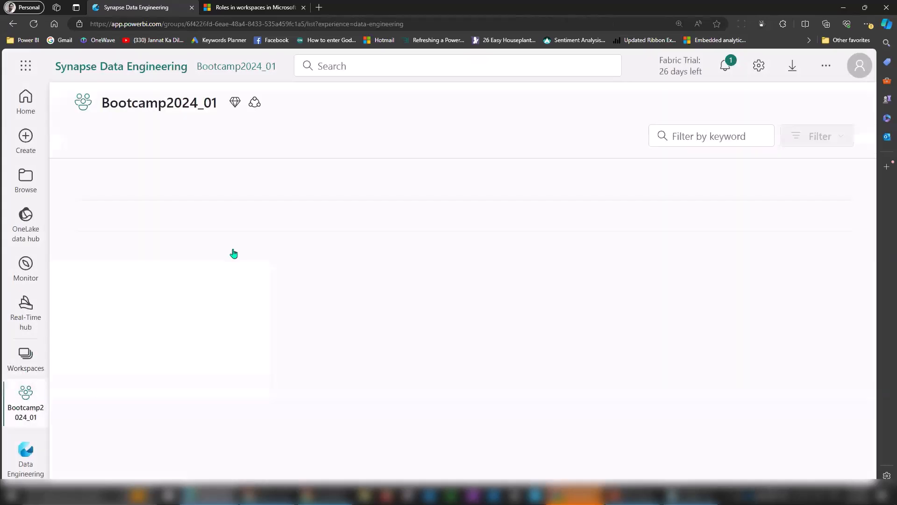
# Address a share link for the AdventureWorksDW 2024 report to a colleague, scoped to People in your organization.
pyautogui.click(335, 244)
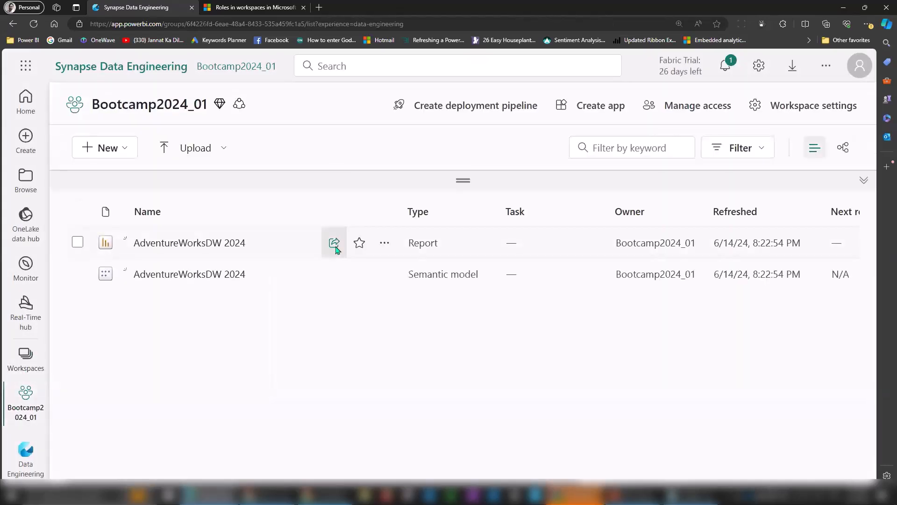
pyautogui.click(364, 242)
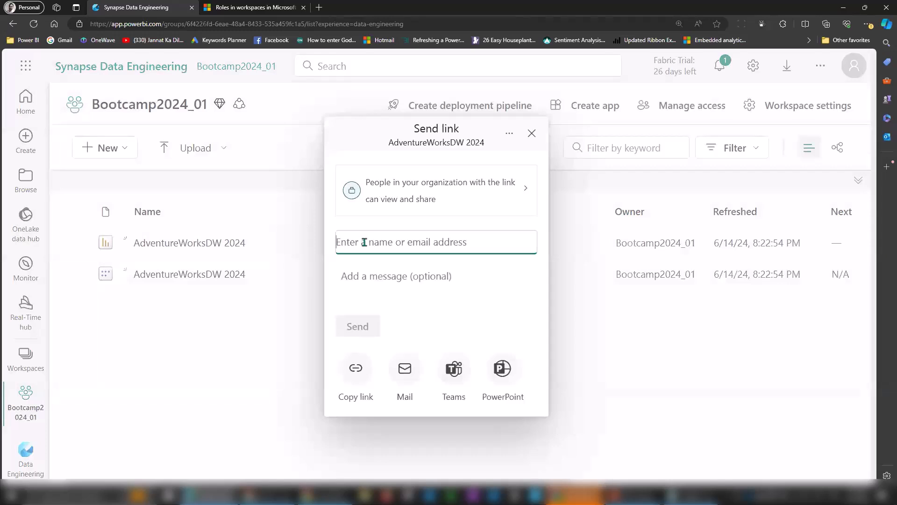
pyautogui.write('alex')
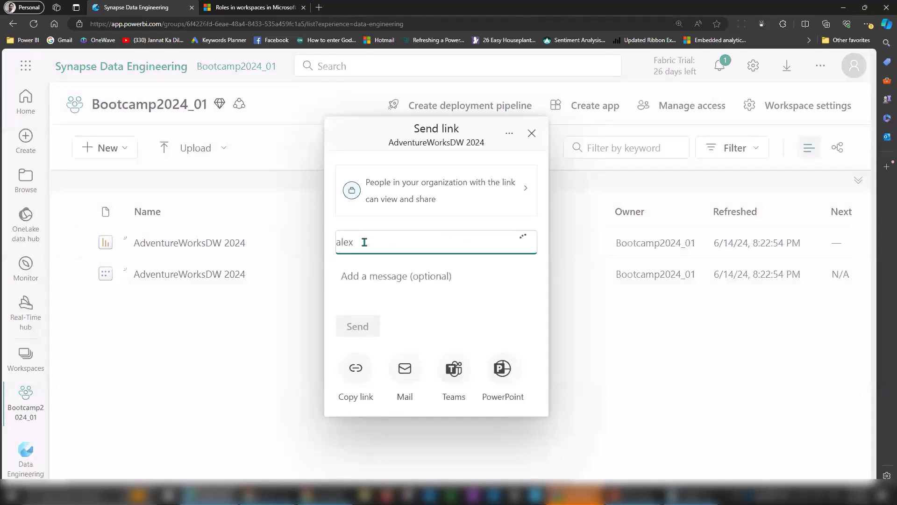
pyautogui.click(379, 267)
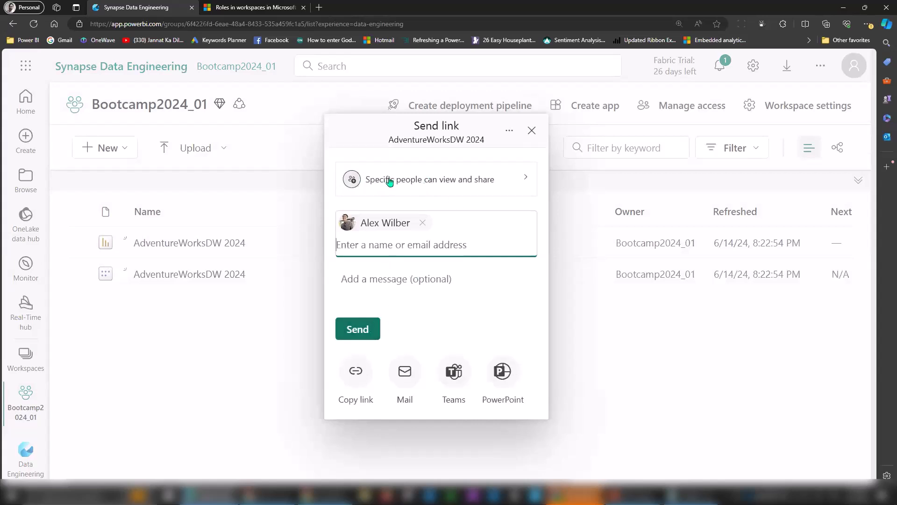
pyautogui.click(526, 179)
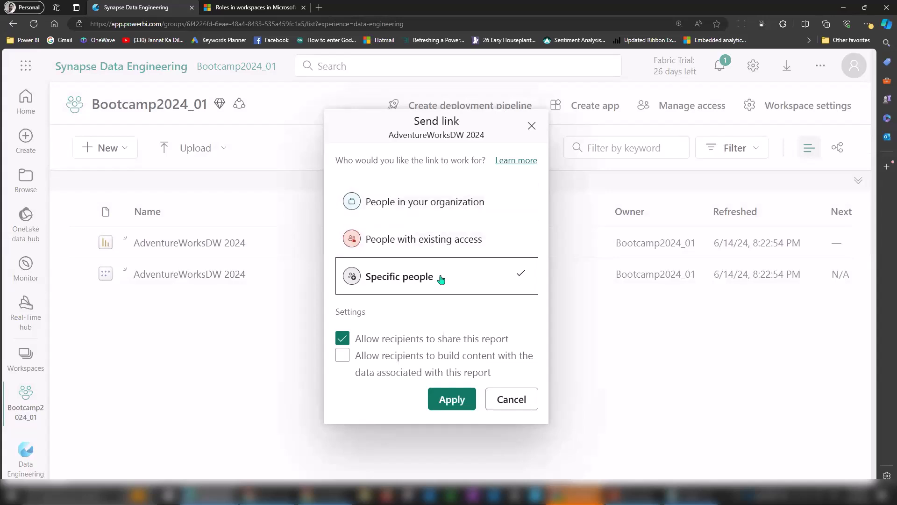
pyautogui.click(445, 210)
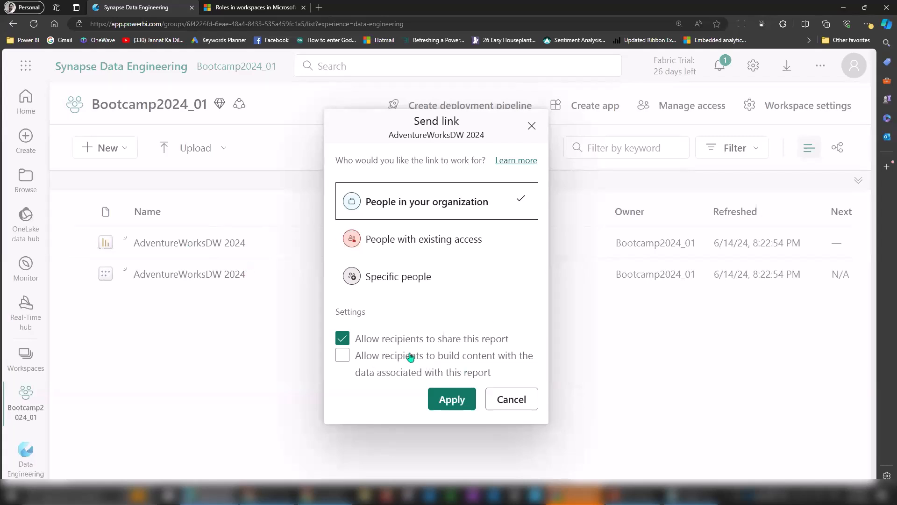
# Limit the AdventureWorksDW 2024 report link to Specific people without resharing, then send it.
pyautogui.click(343, 338)
pyautogui.click(452, 399)
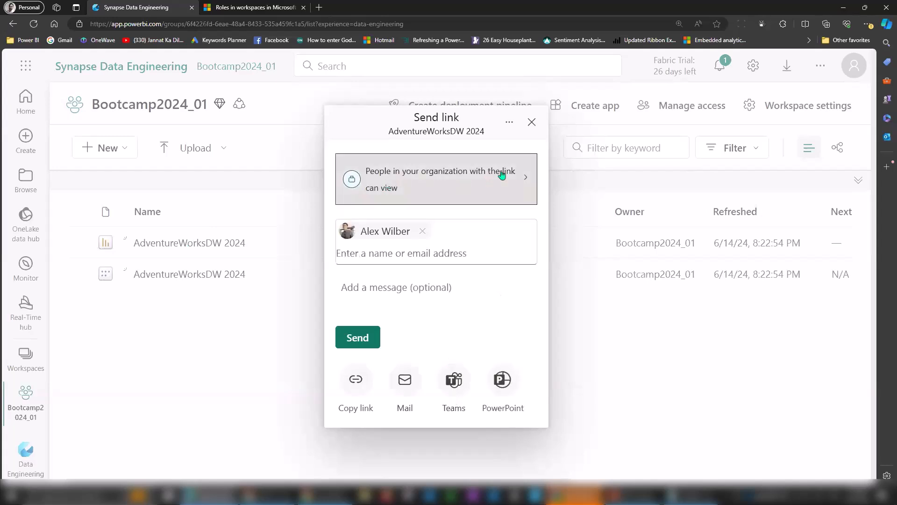
pyautogui.click(517, 180)
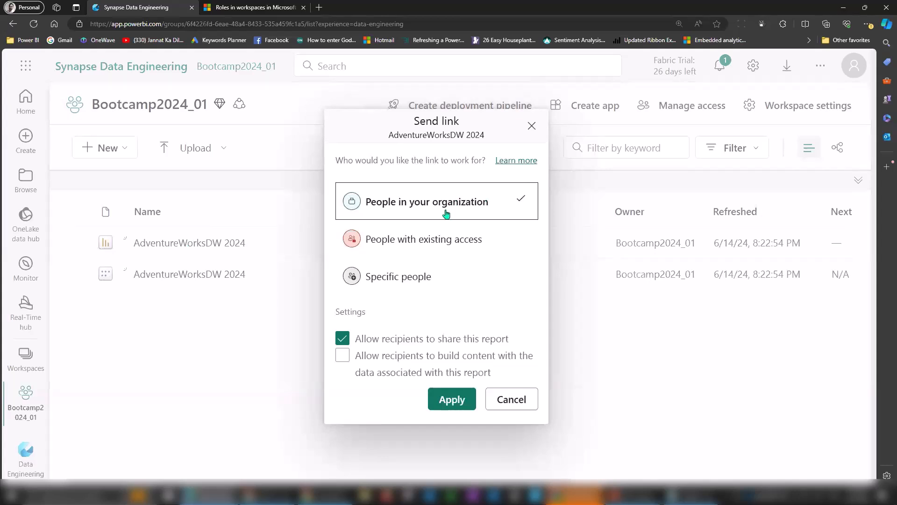
pyautogui.click(436, 247)
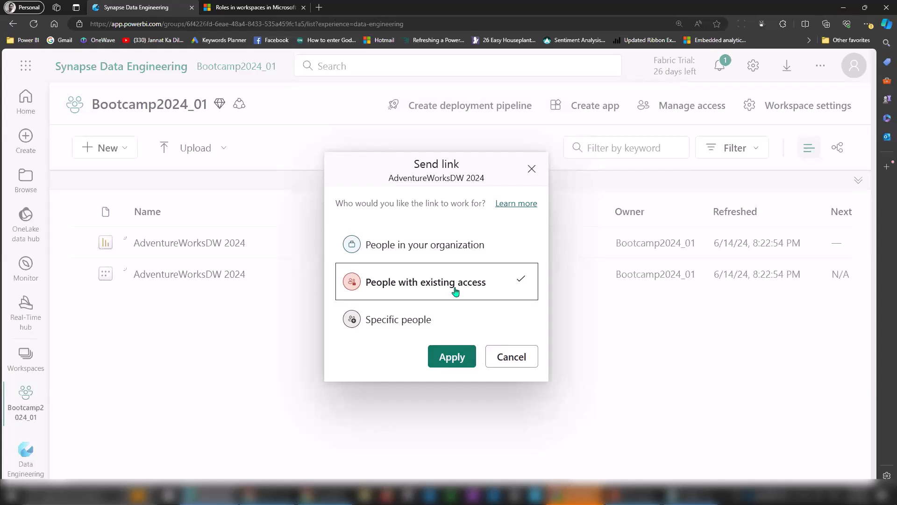
pyautogui.click(441, 318)
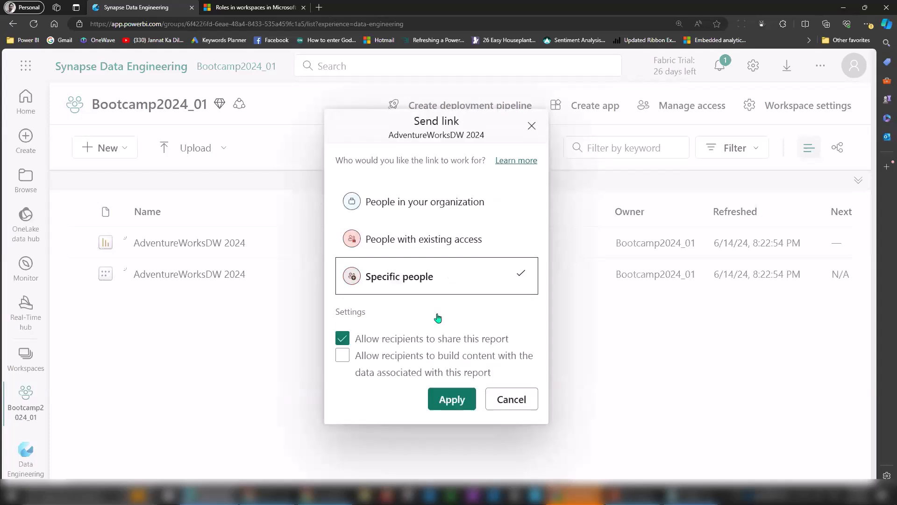
pyautogui.click(424, 339)
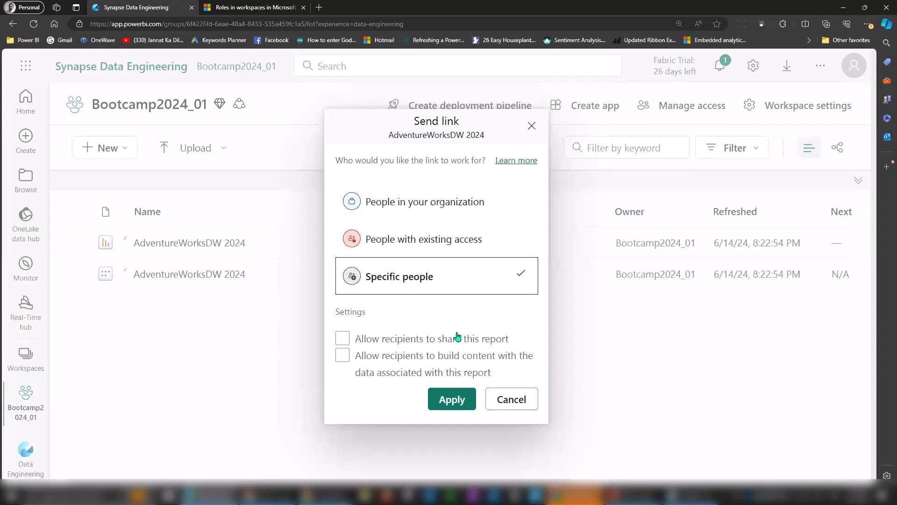
pyautogui.click(451, 405)
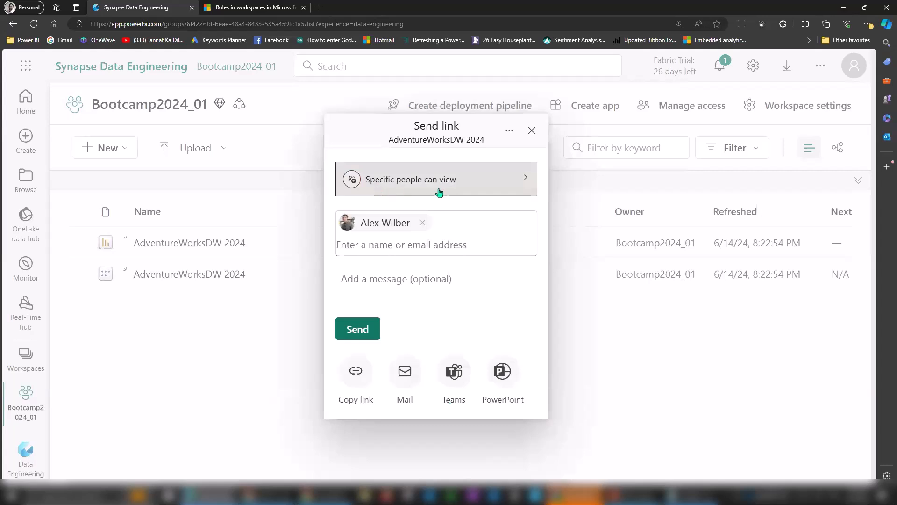
pyautogui.click(368, 339)
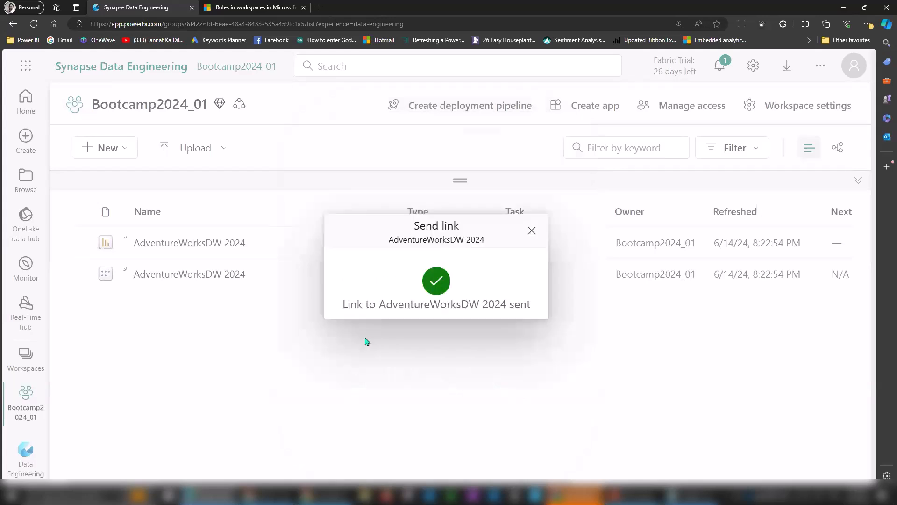
pyautogui.click(531, 231)
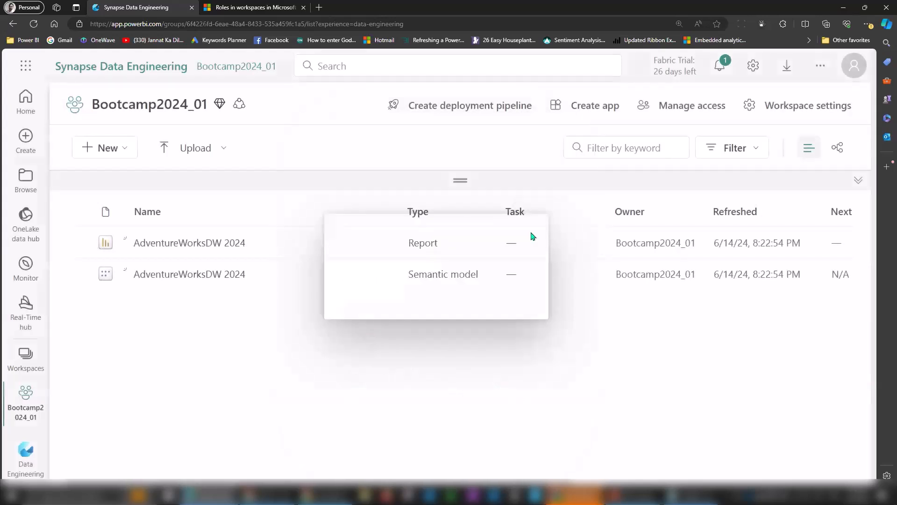
pyautogui.click(383, 244)
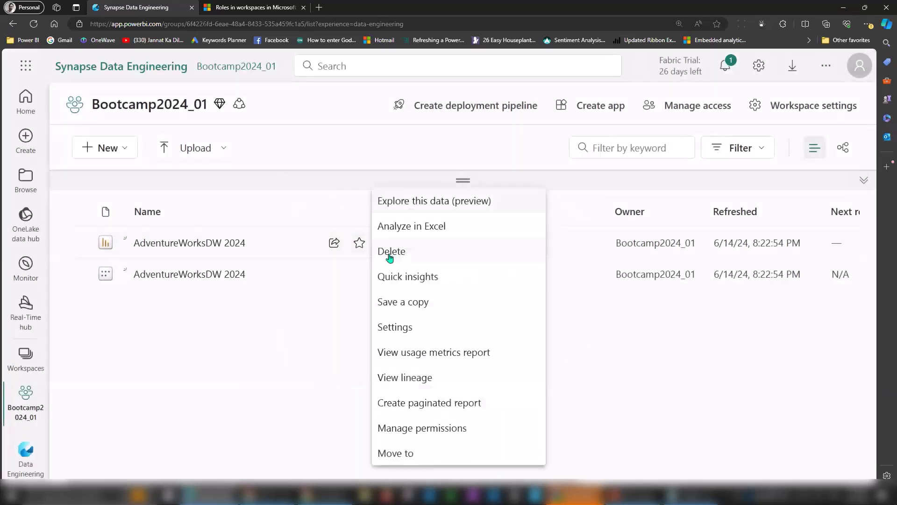
pyautogui.click(431, 431)
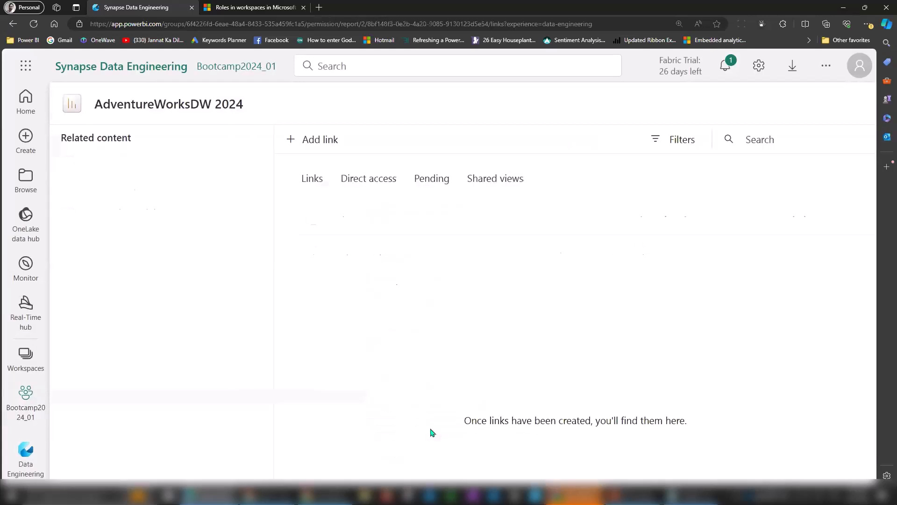
pyautogui.click(374, 181)
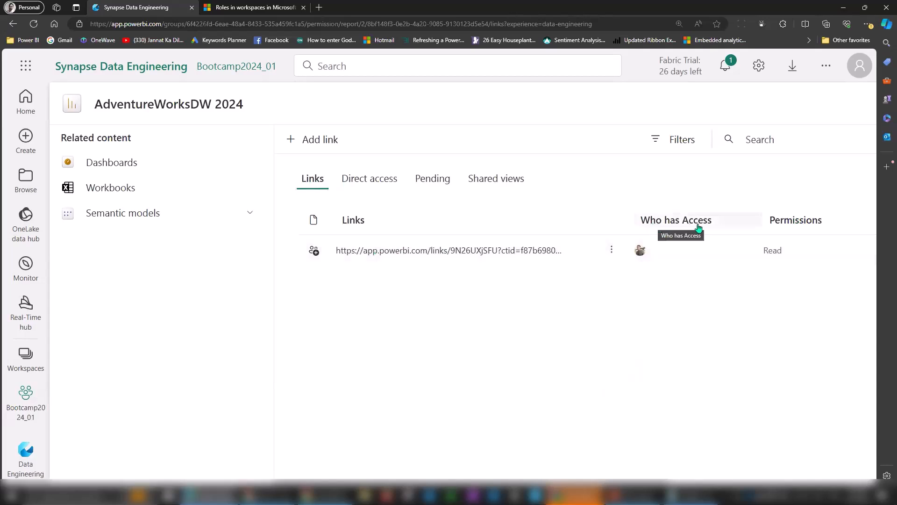
pyautogui.moveTo(644, 253)
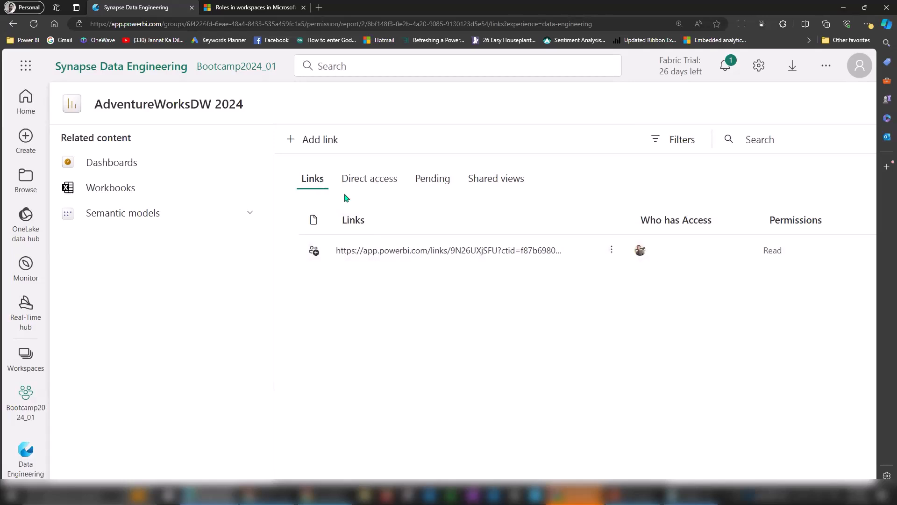
# Browse the semantic model's more-actions menu and its Manage permissions page in Bootcamp2024_01.
pyautogui.click(20, 412)
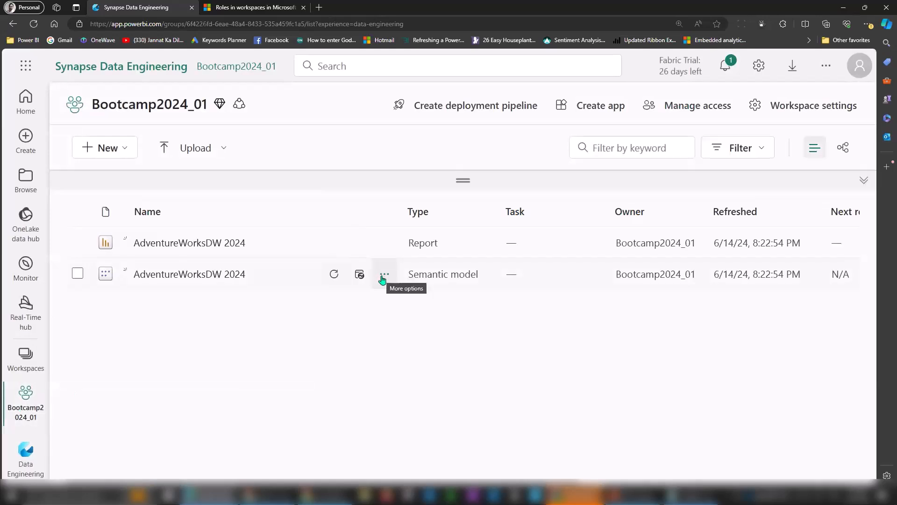
pyautogui.click(383, 277)
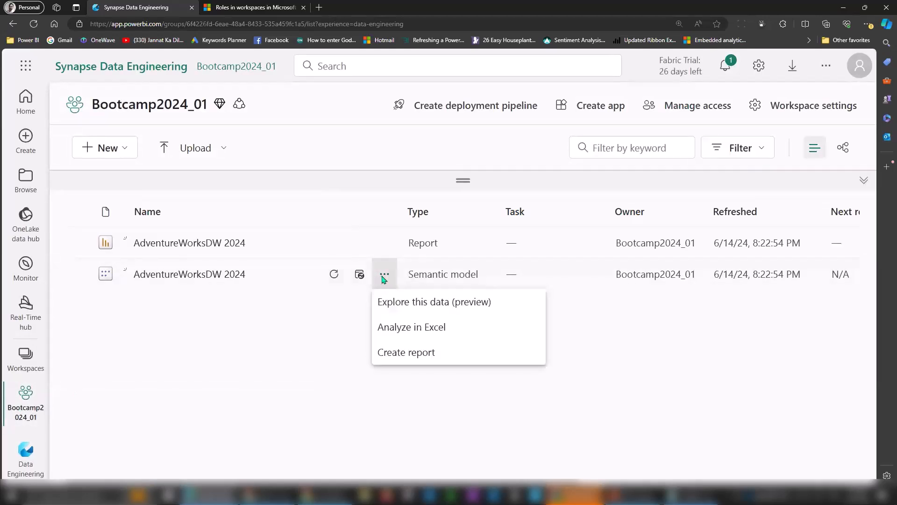
pyautogui.moveTo(544, 315); pyautogui.dragTo(555, 391)
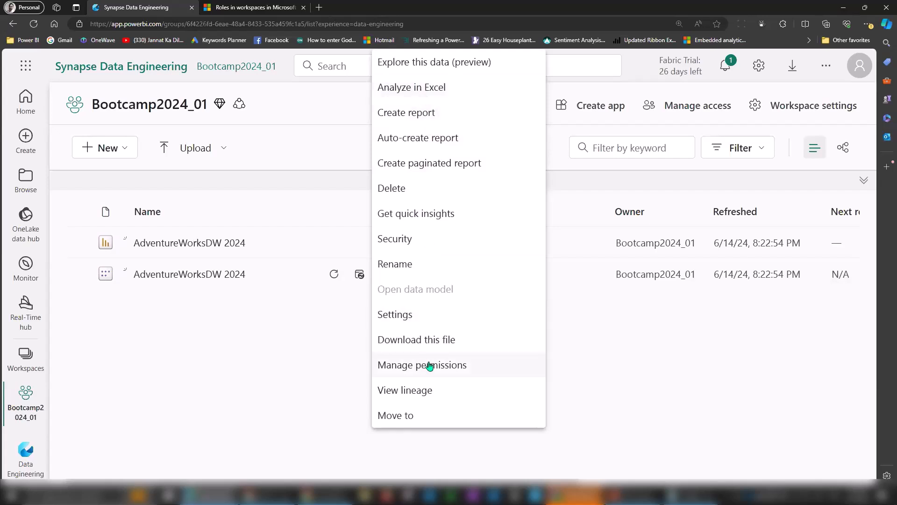
pyautogui.click(452, 372)
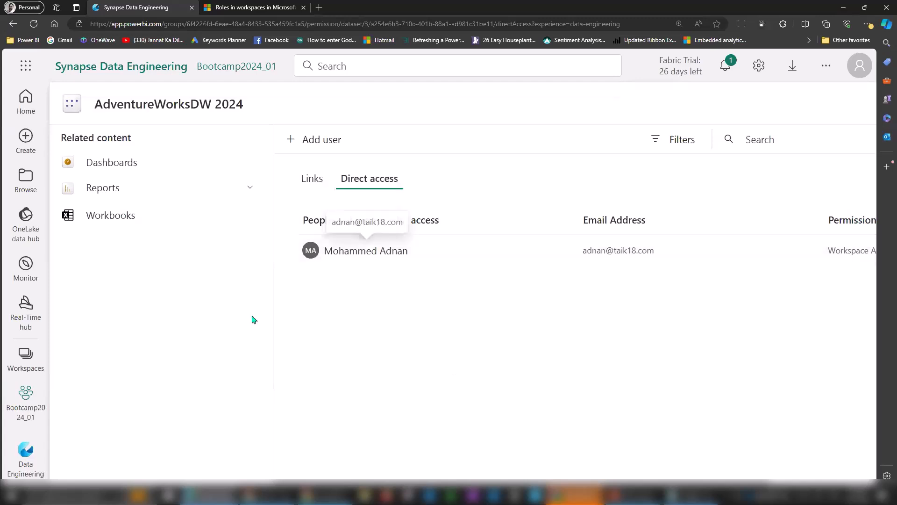
pyautogui.click(25, 401)
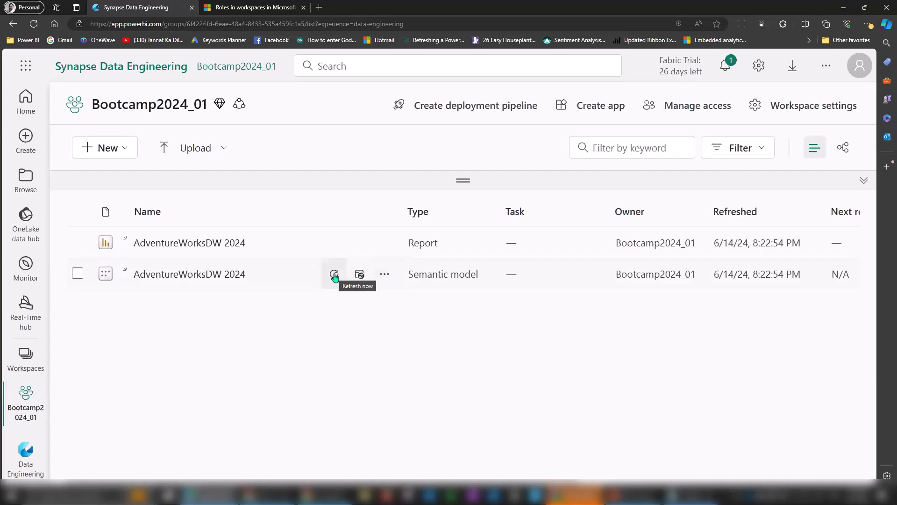
pyautogui.click(384, 276)
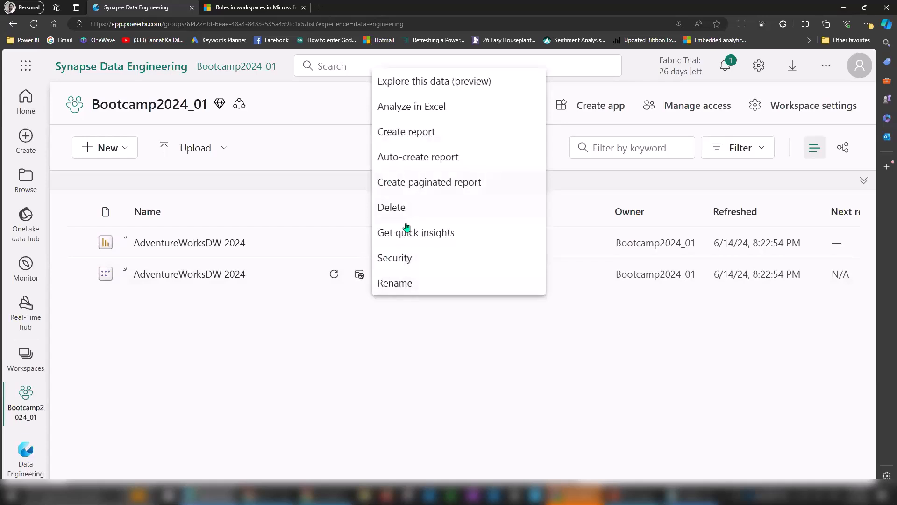
pyautogui.click(360, 318)
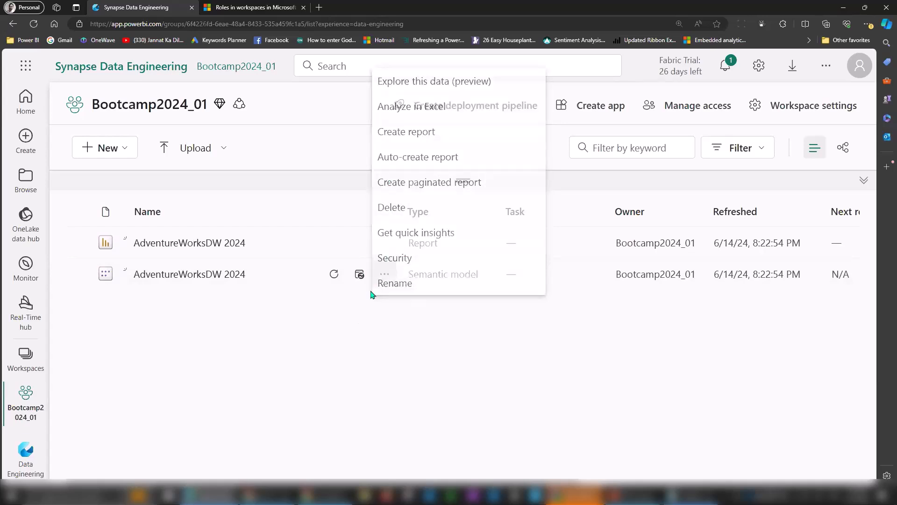
pyautogui.click(385, 277)
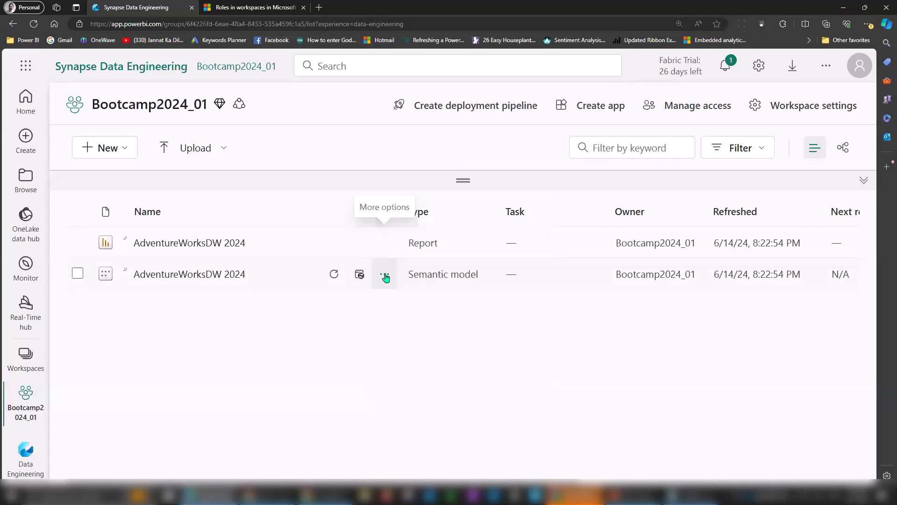
pyautogui.click(386, 277)
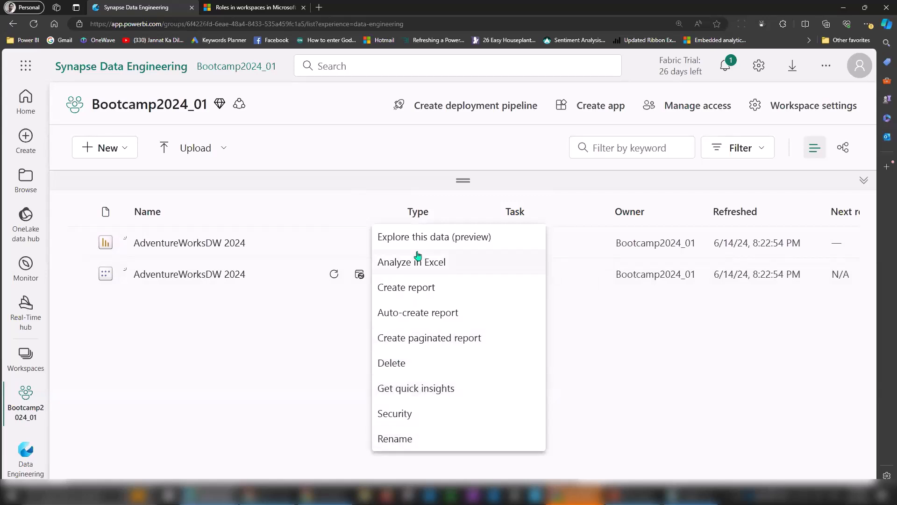
pyautogui.click(335, 317)
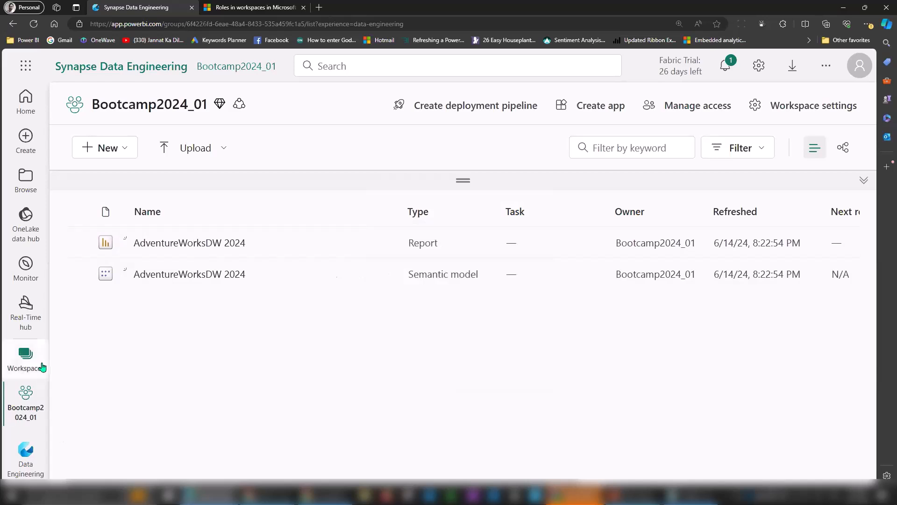
# Check the Demo1 workspace via Workspaces, then return to Bootcamp2024_01.
pyautogui.click(25, 355)
pyautogui.click(110, 252)
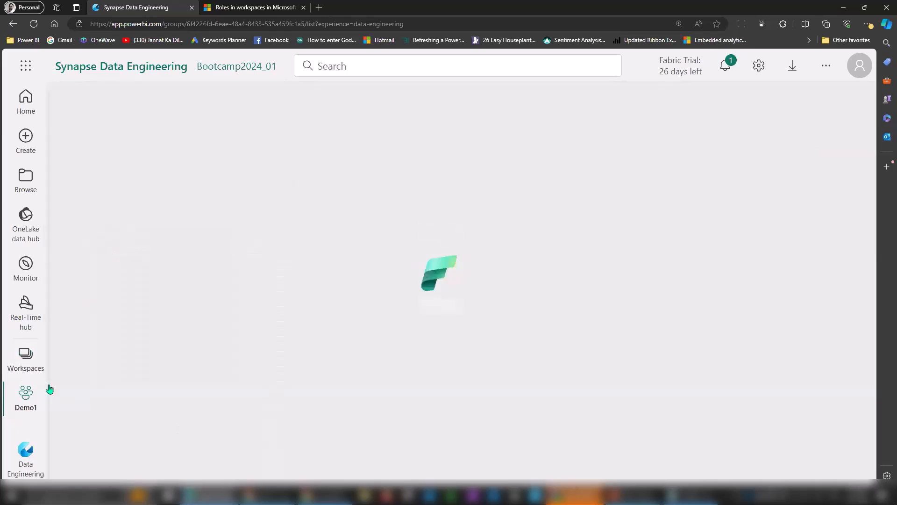
pyautogui.click(32, 355)
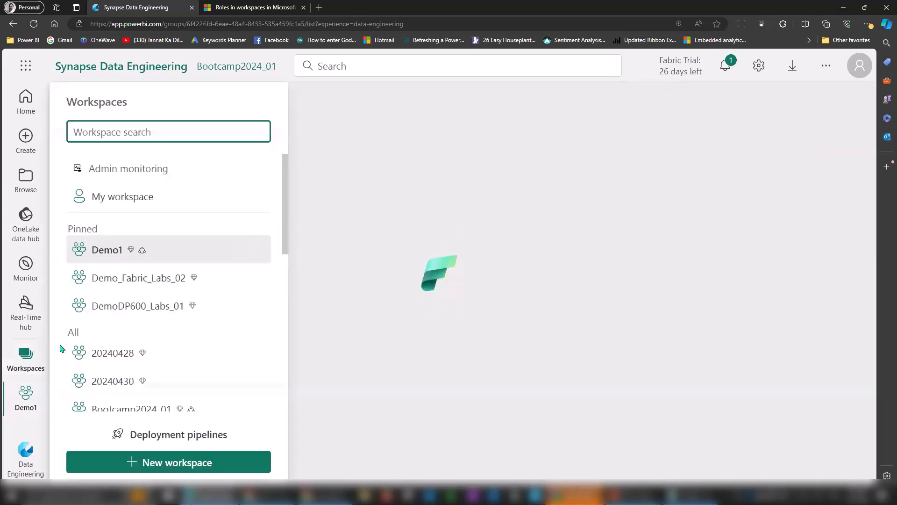
pyautogui.click(236, 408)
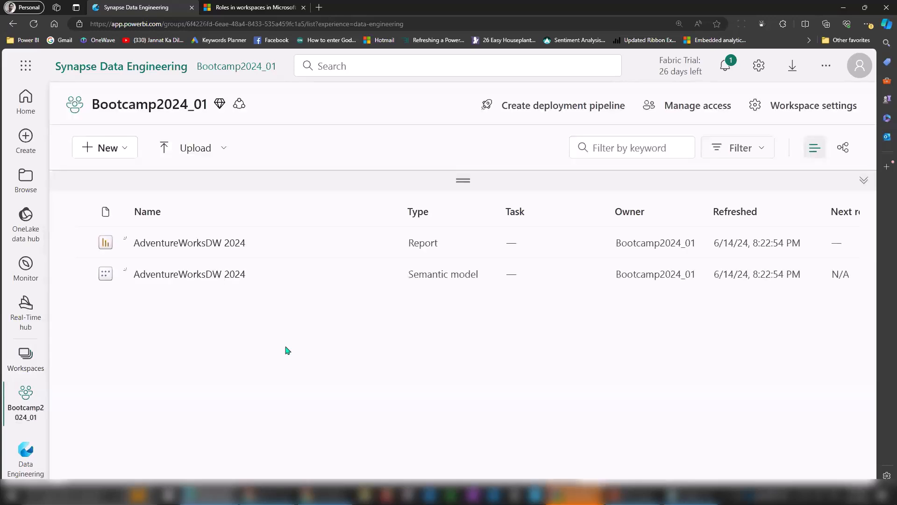
# Add the colleague to the AdventureWorksDW 2024 semantic model with all permission boxes checked.
pyautogui.click(387, 276)
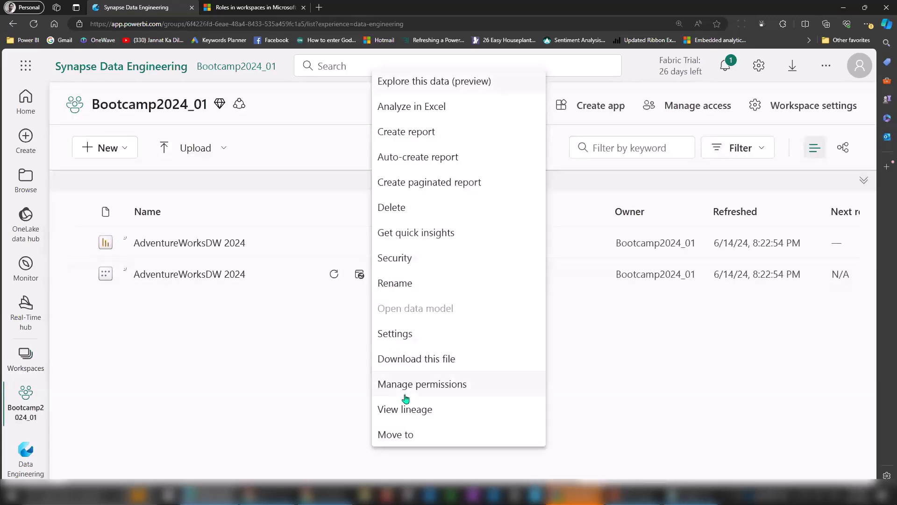
pyautogui.click(423, 390)
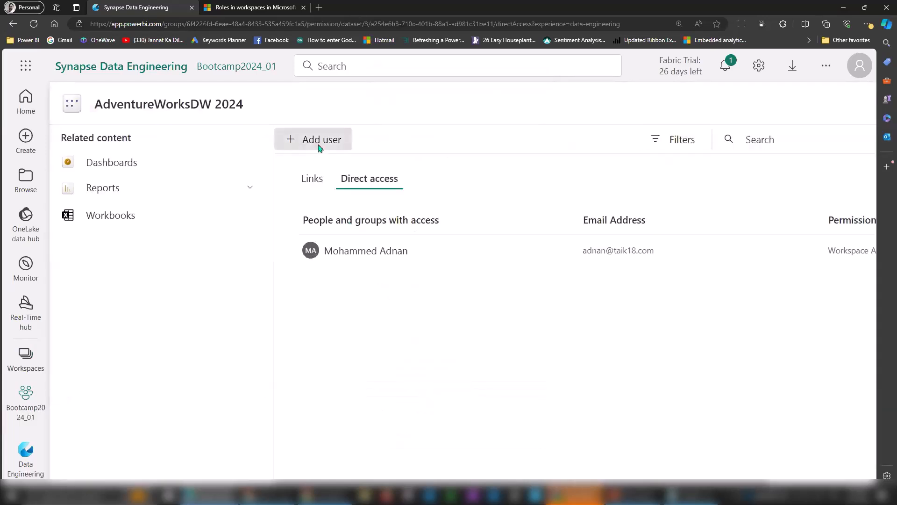
pyautogui.click(319, 146)
pyautogui.click(382, 156)
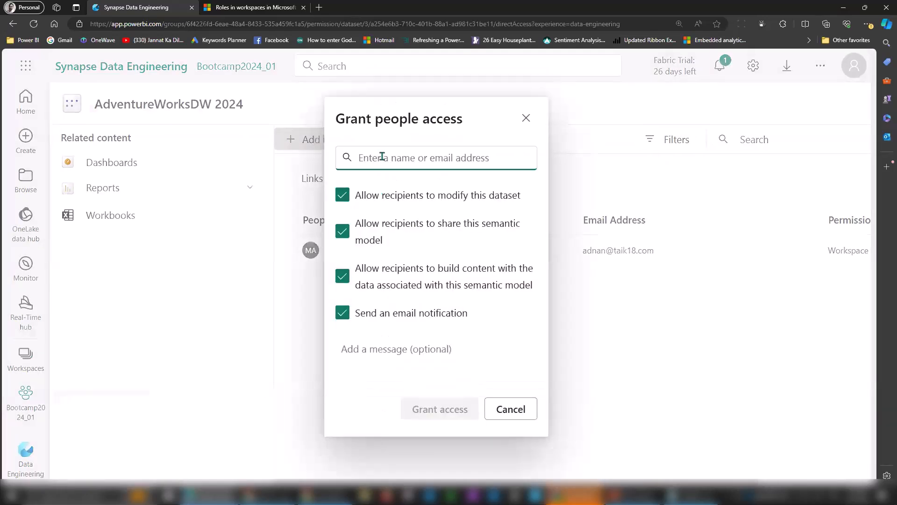
pyautogui.write('alex')
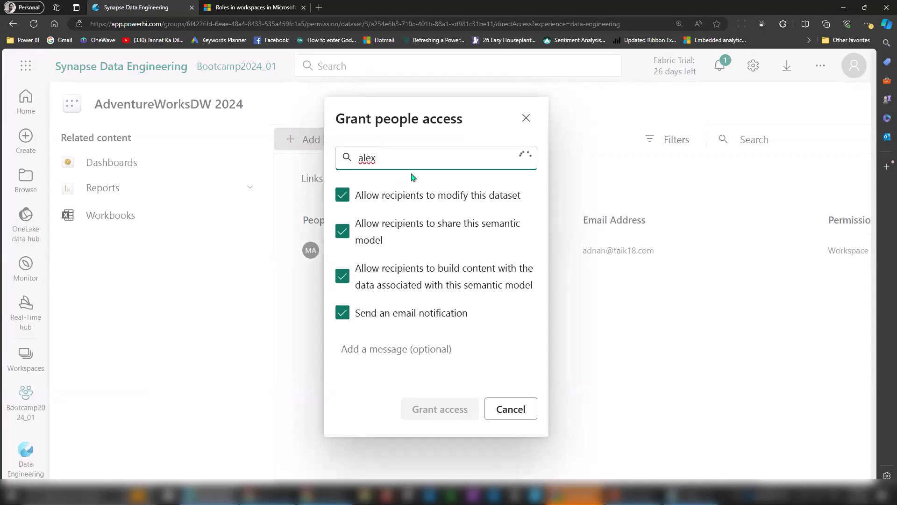
pyautogui.click(408, 176)
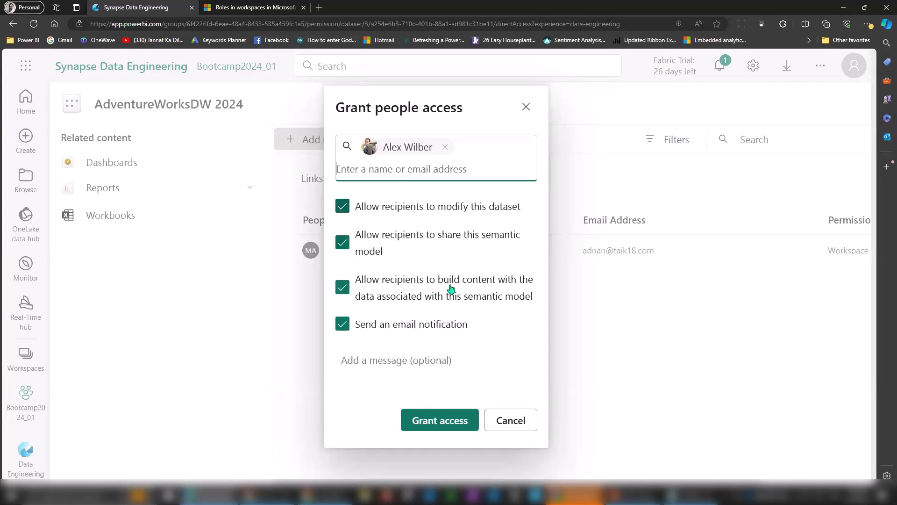
pyautogui.click(449, 417)
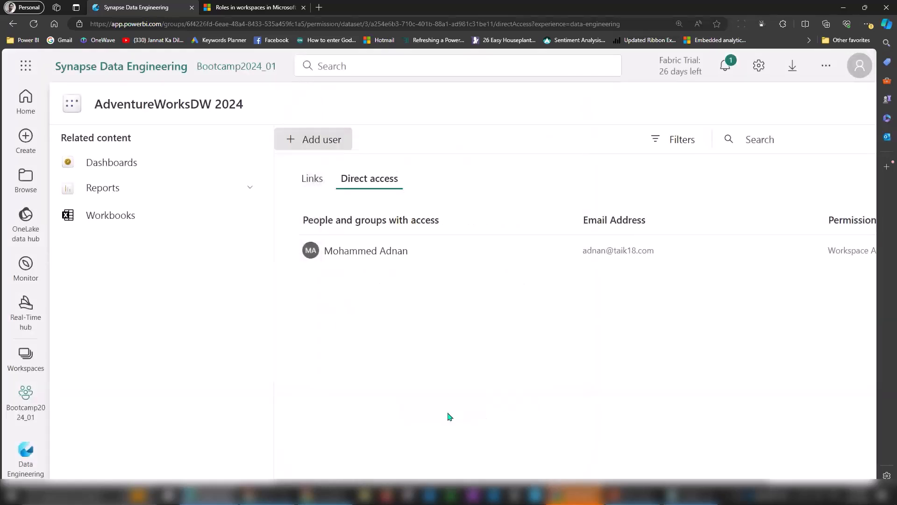
pyautogui.click(319, 183)
# Confirm the colleague's full permissions on the Direct access list, then return to Bootcamp2024_01.
pyautogui.click(372, 182)
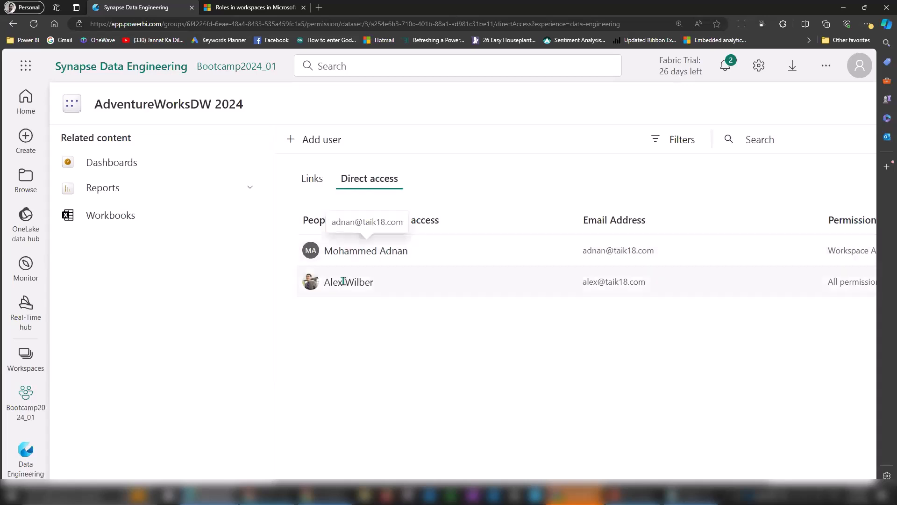
pyautogui.moveTo(677, 482); pyautogui.dragTo(810, 472)
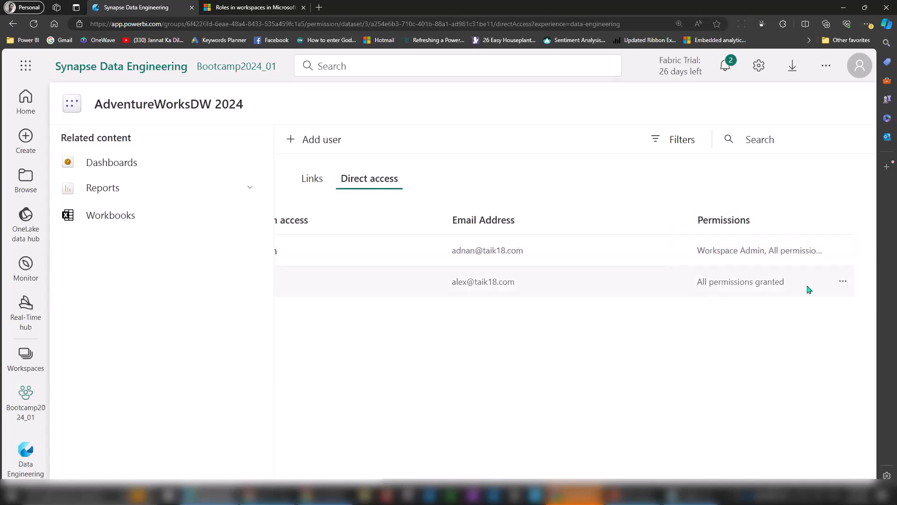
pyautogui.click(844, 282)
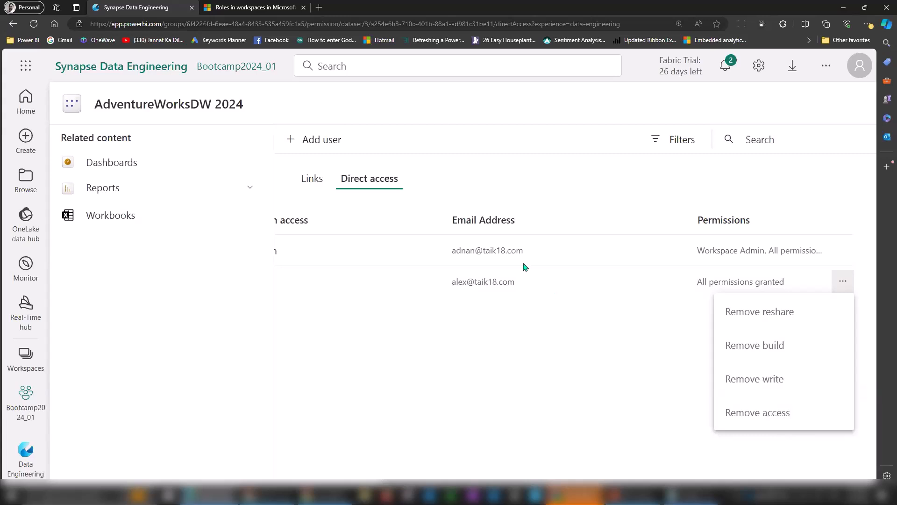
pyautogui.click(416, 478)
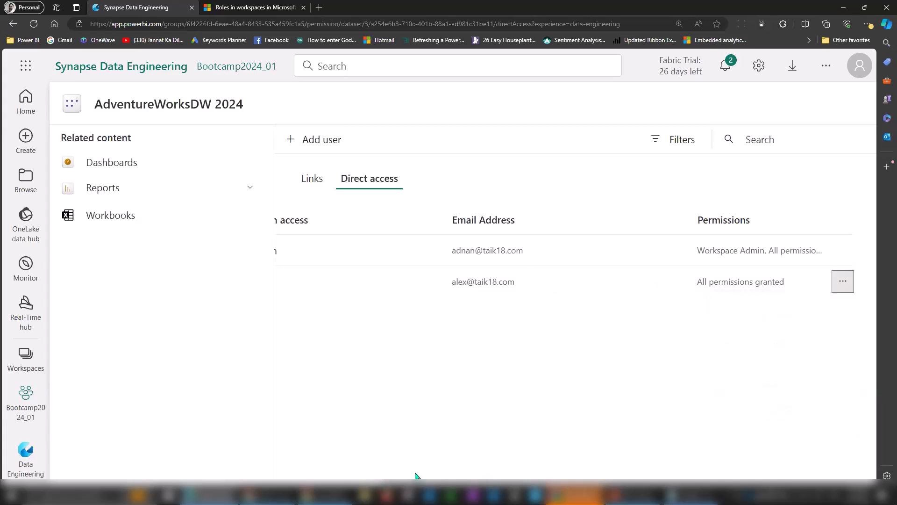
pyautogui.click(354, 484)
pyautogui.click(33, 405)
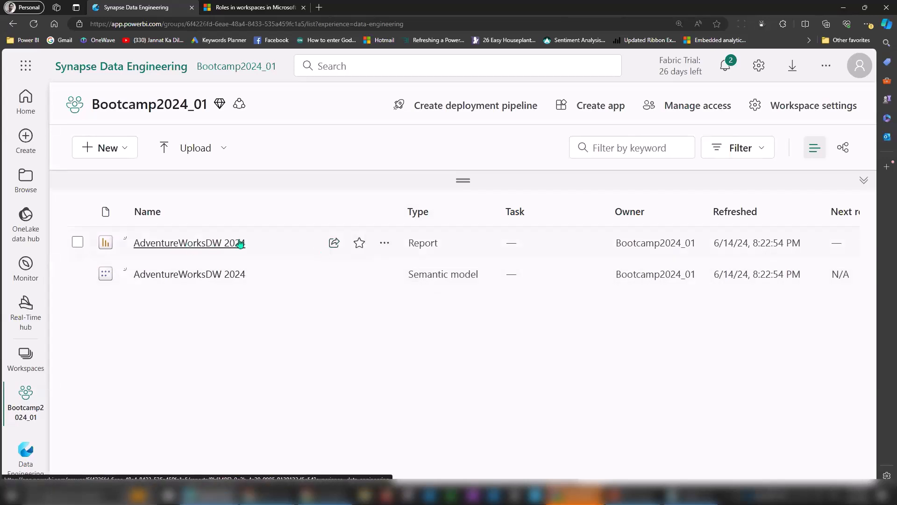
pyautogui.click(384, 243)
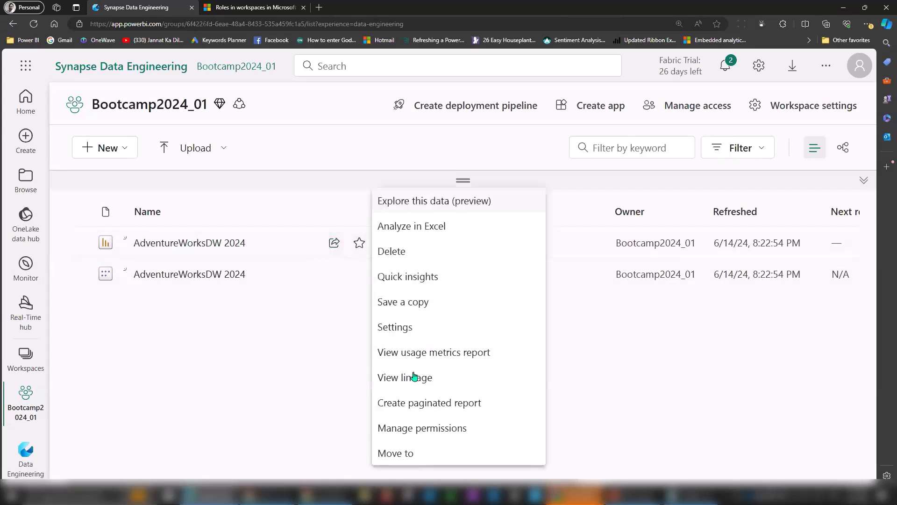
pyautogui.click(417, 425)
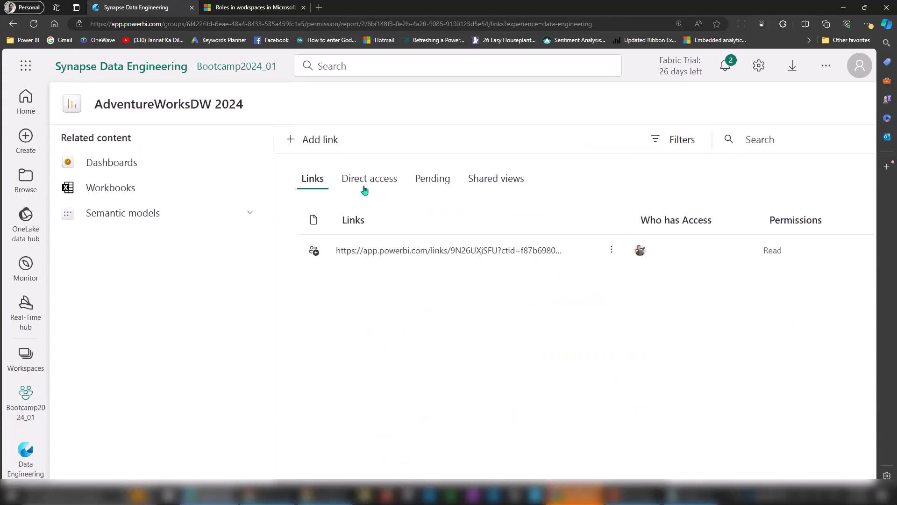
pyautogui.click(364, 180)
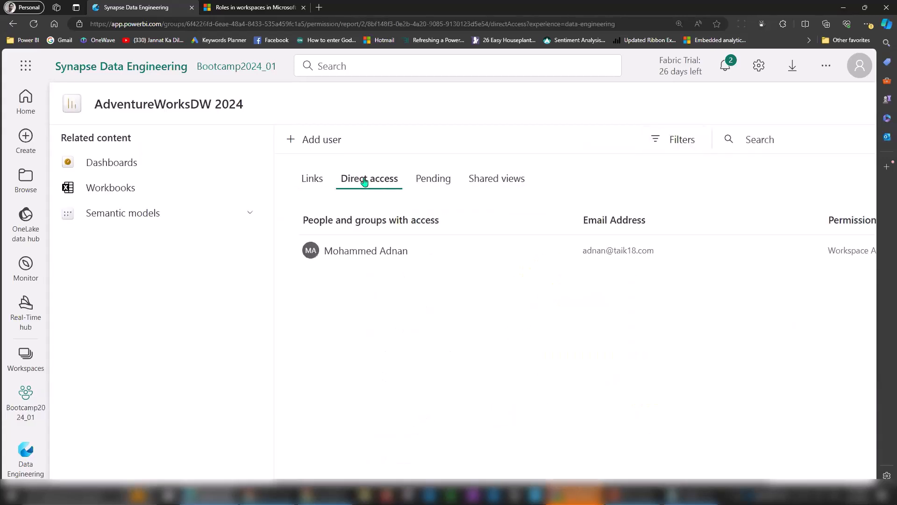
pyautogui.click(425, 178)
pyautogui.click(491, 179)
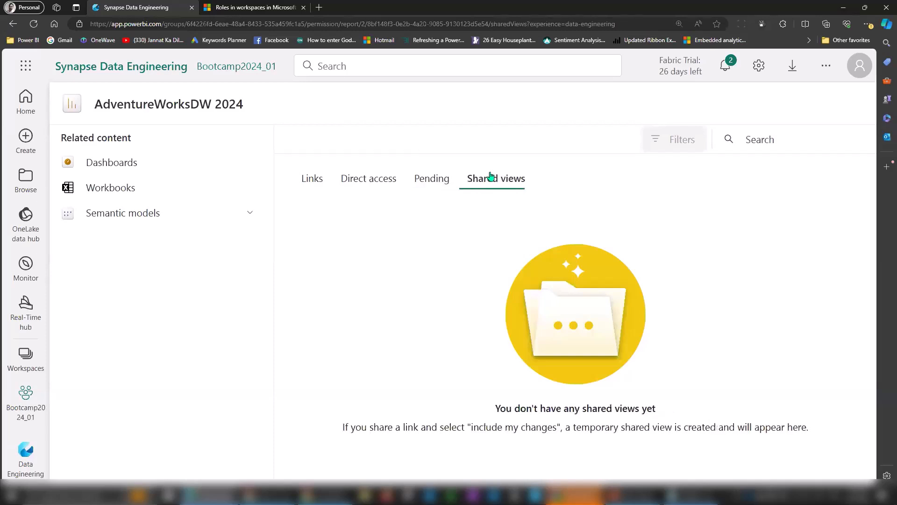
pyautogui.click(25, 397)
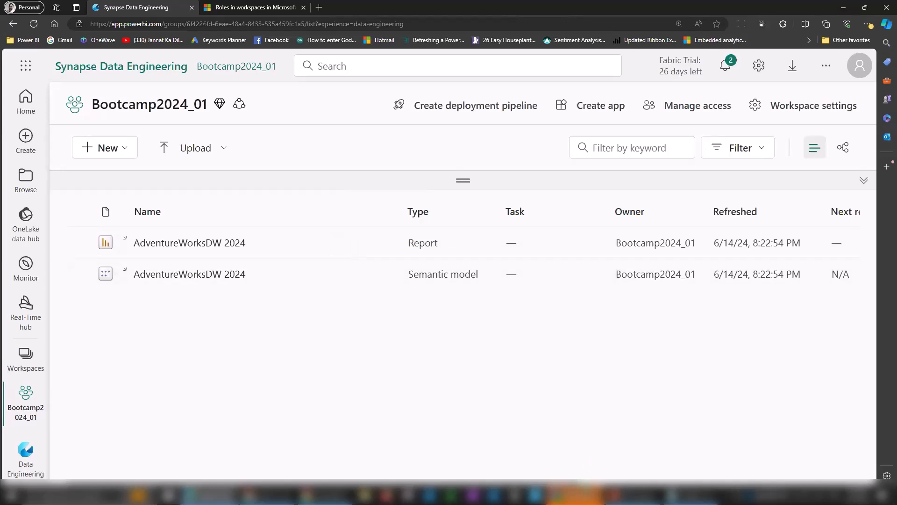
# Scroll to the Included in app column and start Create app for Bootcamp2024_01.
pyautogui.moveTo(301, 484); pyautogui.dragTo(577, 482)
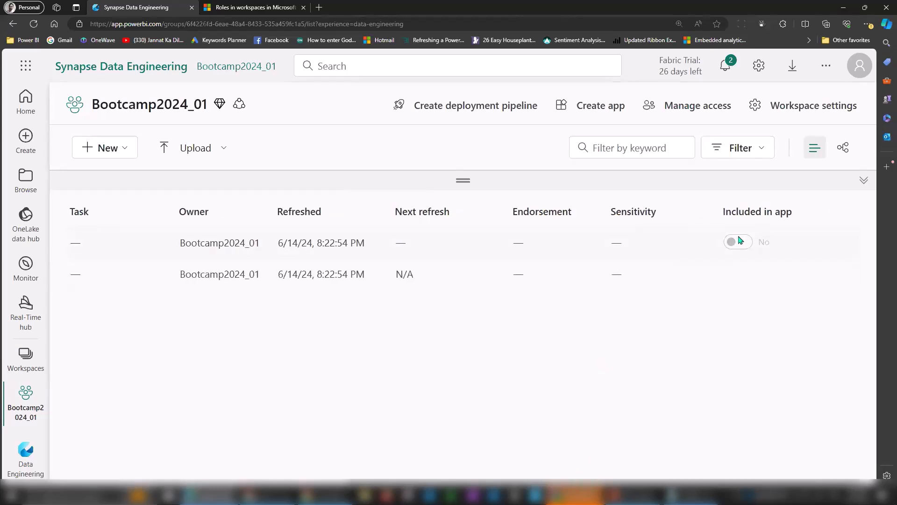
pyautogui.click(588, 109)
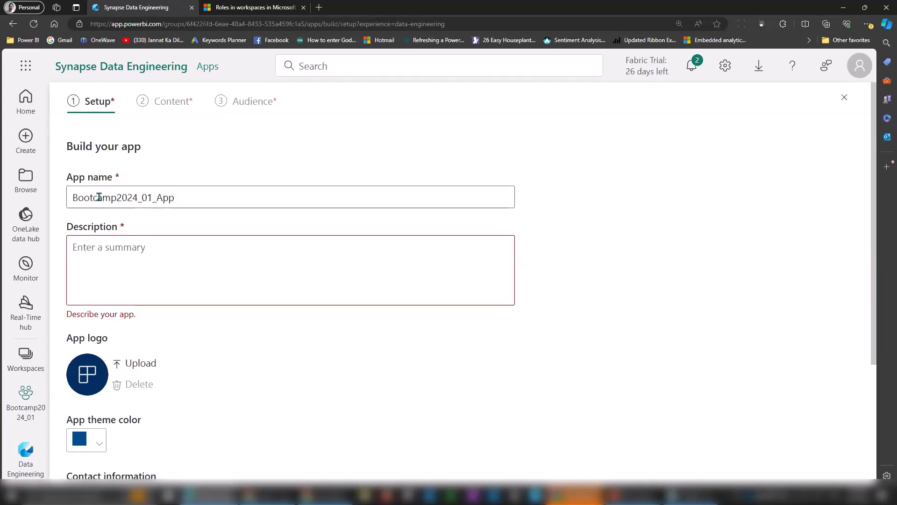
# Copy the app name Bootcamp2024_01_App into the description and pick a light blue theme colour.
pyautogui.hotkey('ctrl', 'a')
pyautogui.hotkey('ctrl', 'c')
pyautogui.click(157, 251)
pyautogui.hotkey('ctrl', 'v')
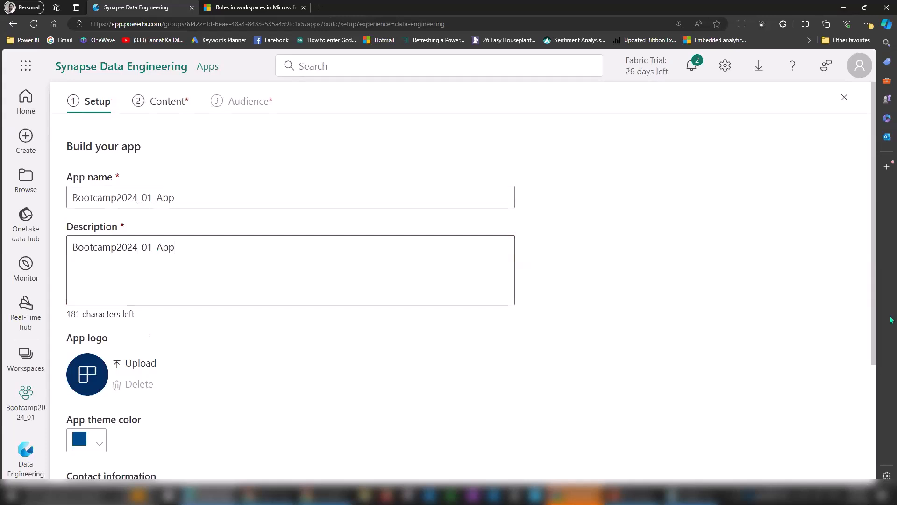
pyautogui.scroll(-3, 468, 308)
pyautogui.click(102, 316)
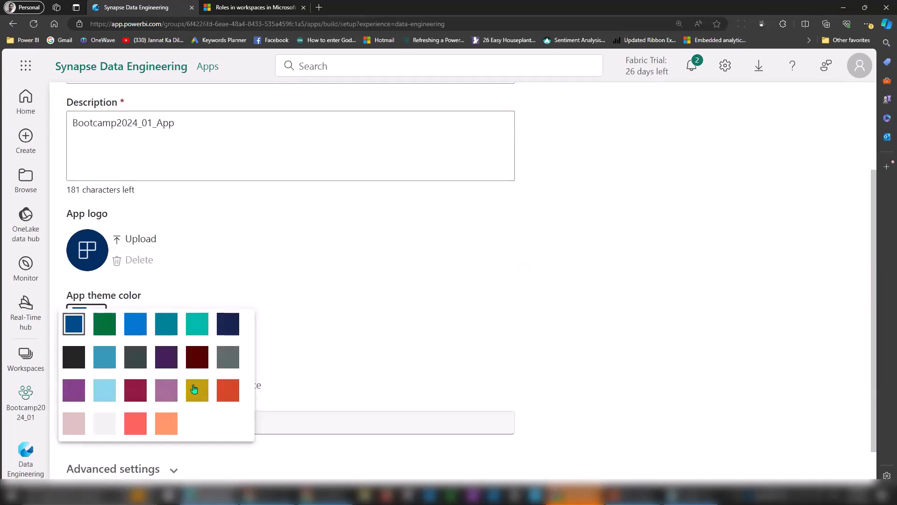
pyautogui.click(106, 392)
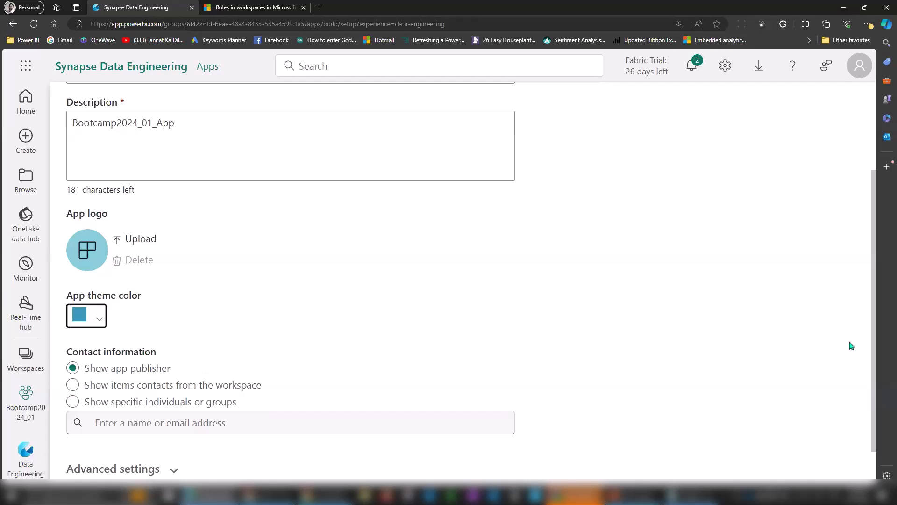
# In Advanced settings, collapse the navigation pane by default and install the app automatically.
pyautogui.scroll(-1, 873, 331)
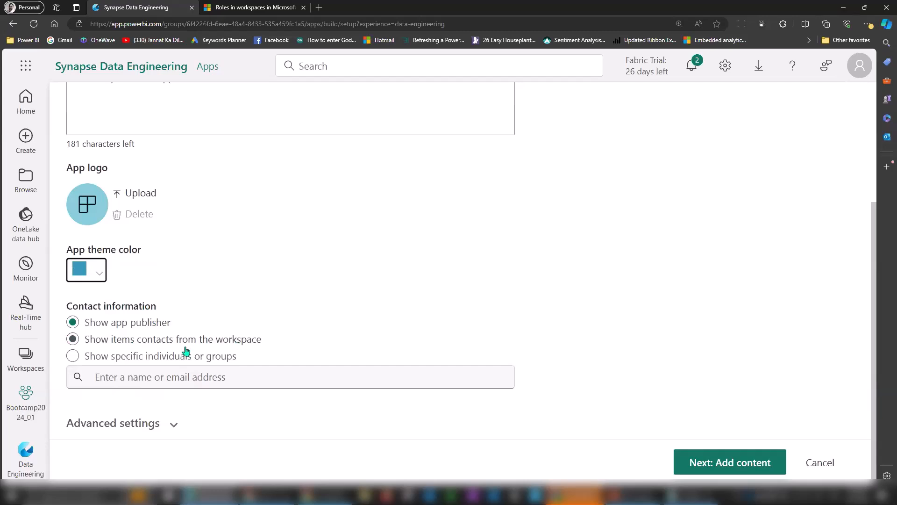
pyautogui.click(174, 424)
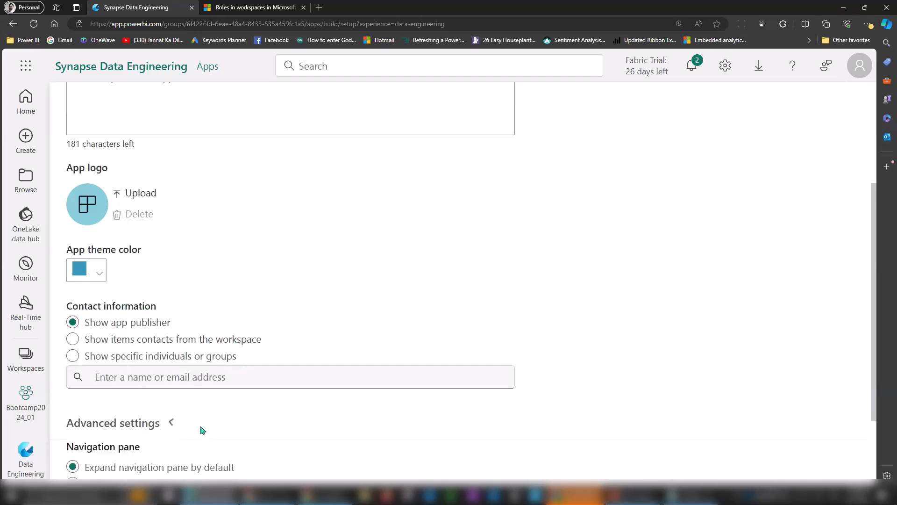
pyautogui.scroll(-4, 875, 276)
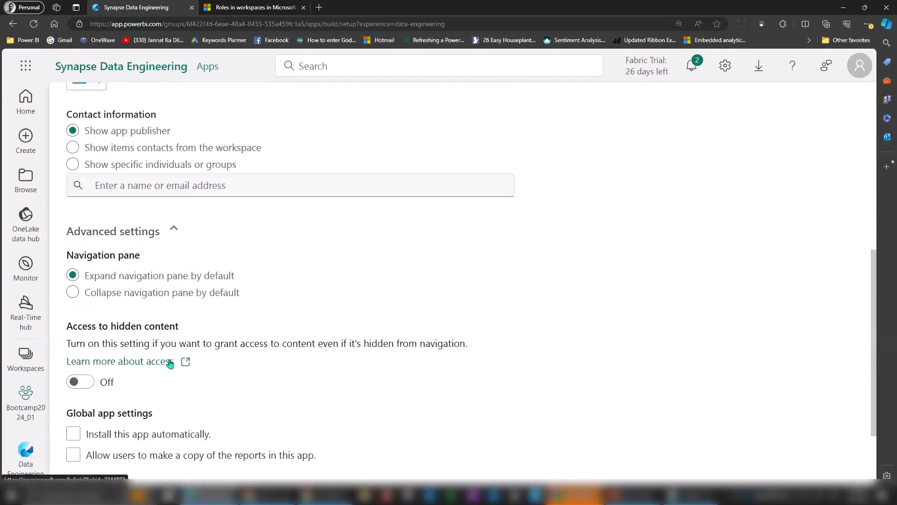
pyautogui.click(174, 294)
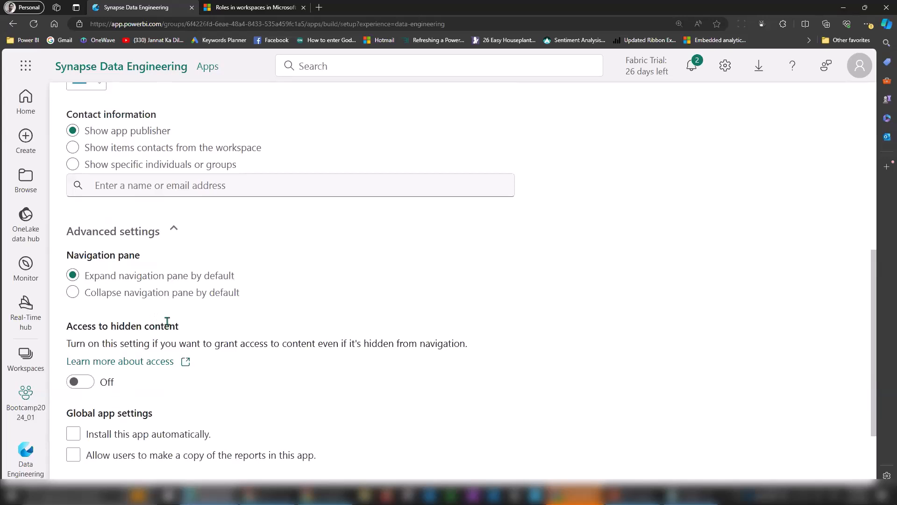
pyautogui.moveTo(92, 412); pyautogui.dragTo(147, 413)
pyautogui.click(79, 434)
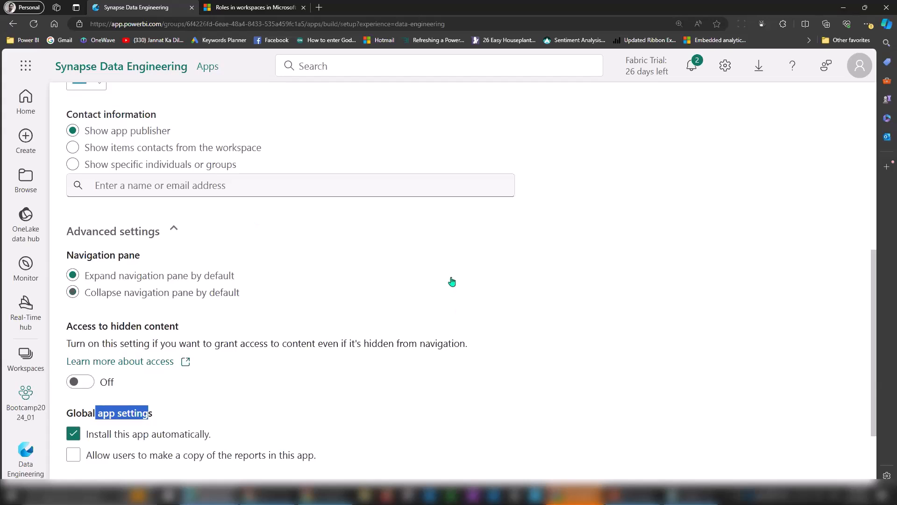
pyautogui.click(875, 235)
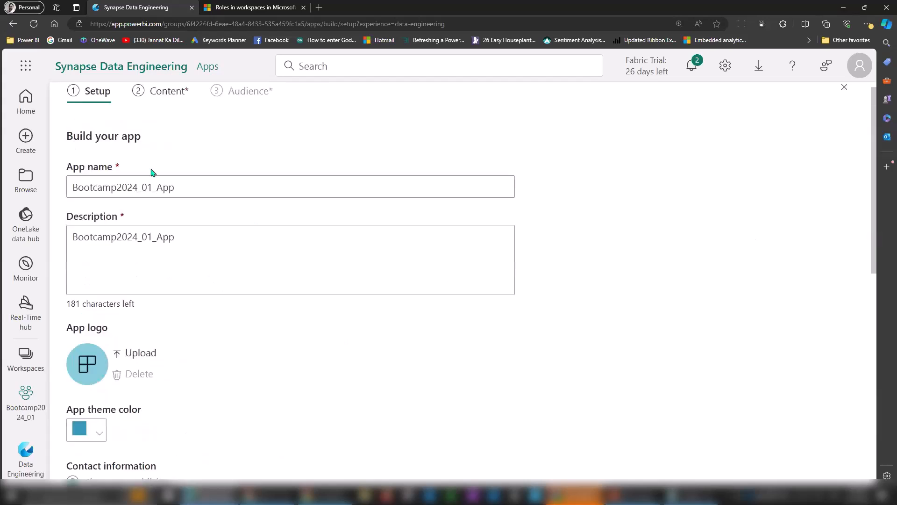
# On the Content step, add the AdventureWorksDW 2024 report from the workspace.
pyautogui.click(156, 92)
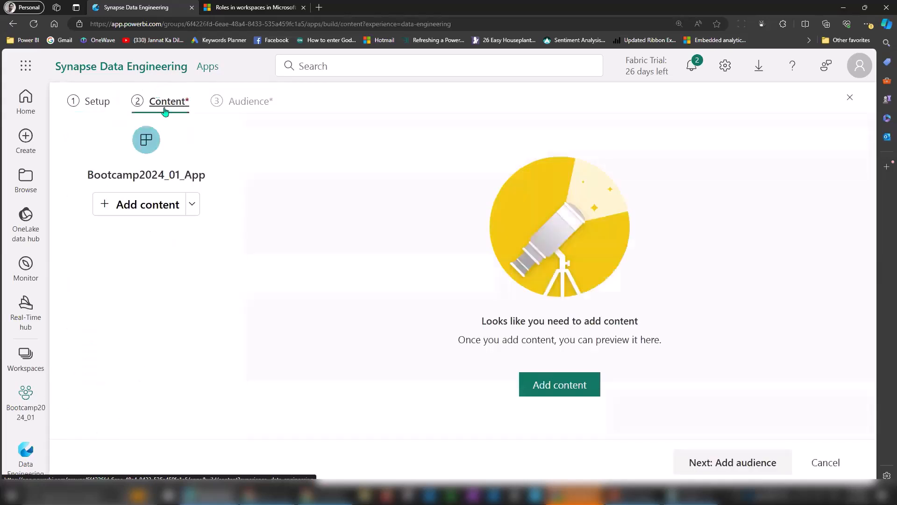
pyautogui.click(196, 207)
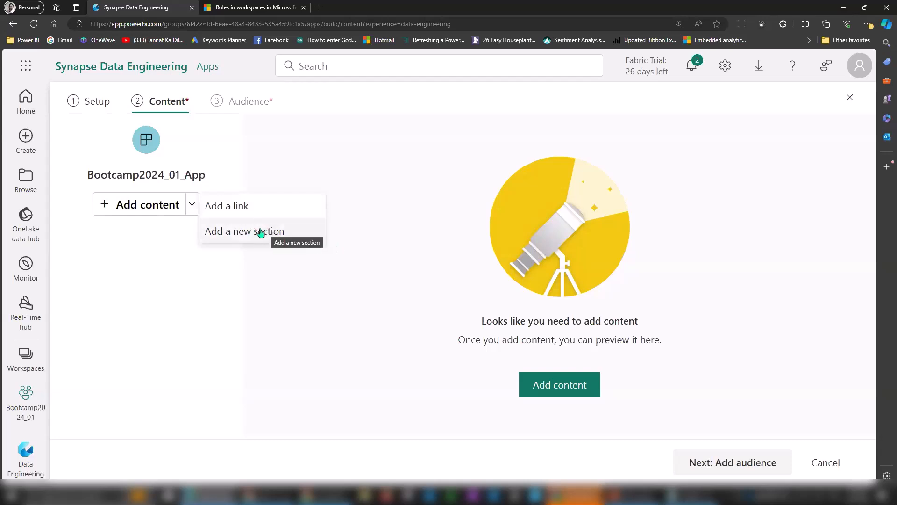
pyautogui.click(104, 204)
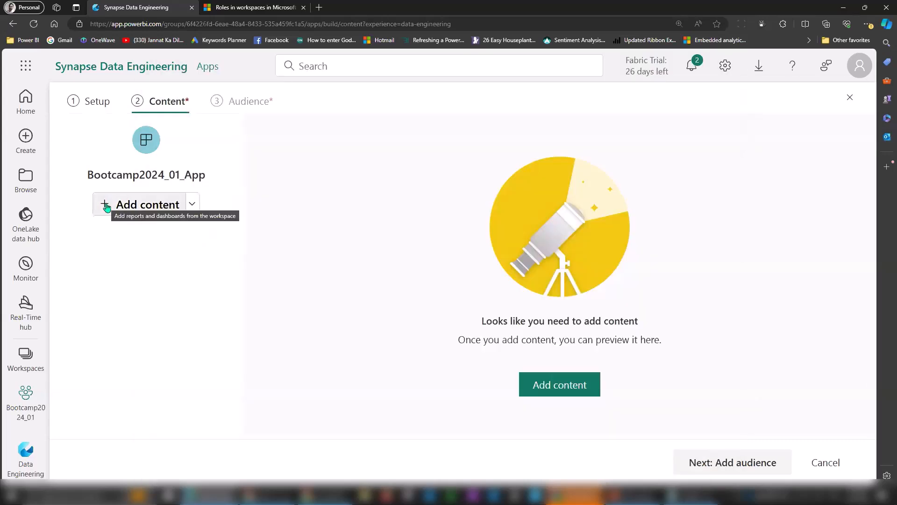
pyautogui.click(147, 206)
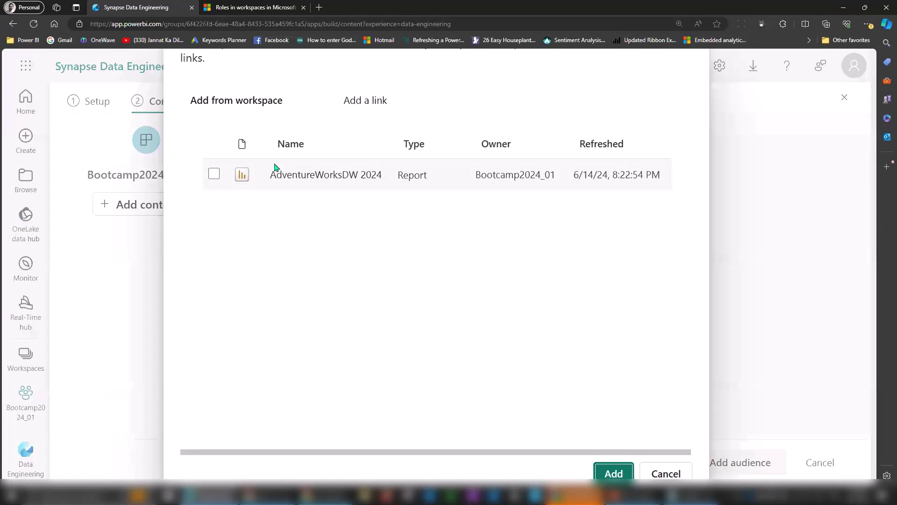
pyautogui.click(218, 177)
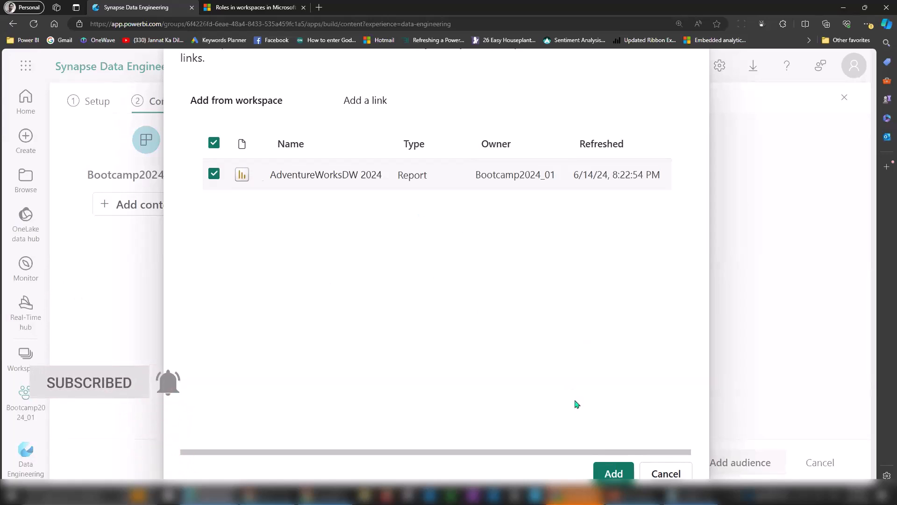
pyautogui.click(614, 473)
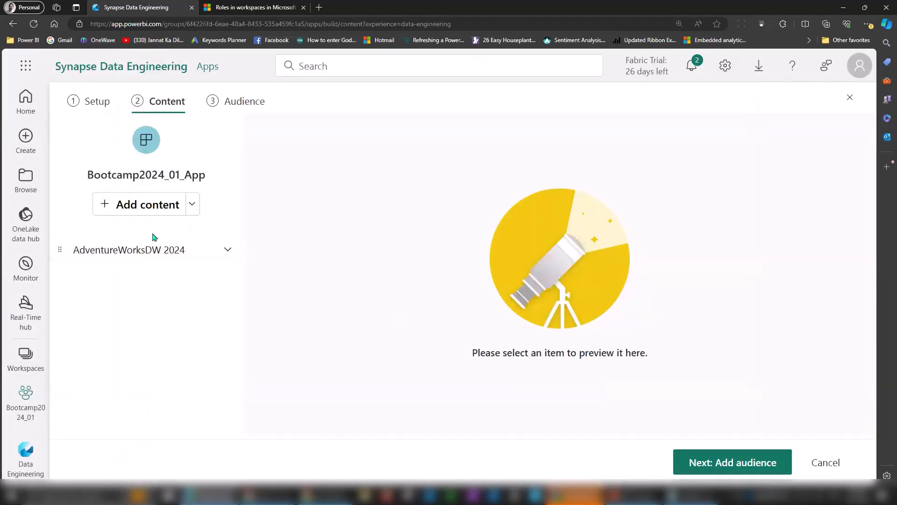
# Add a new section named 'Sales' and move the AdventureWorksDW 2024 report into it.
pyautogui.click(192, 204)
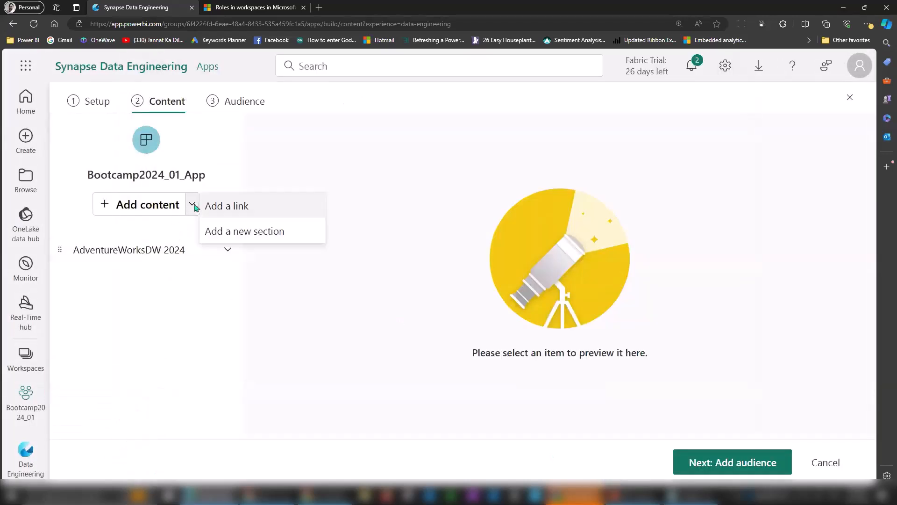
pyautogui.click(244, 231)
pyautogui.click(96, 250)
pyautogui.hotkey('ctrl', 'a')
pyautogui.write('Sales')
pyautogui.press('Return')
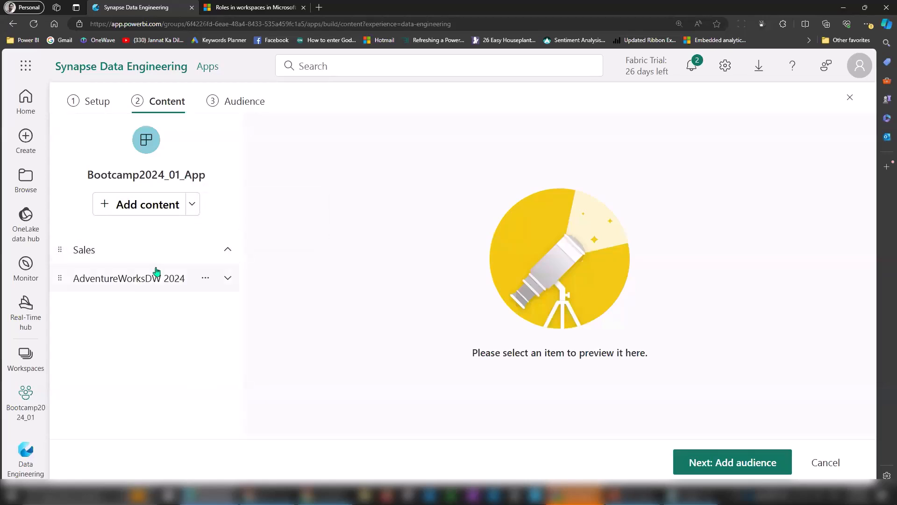
pyautogui.moveTo(59, 278); pyautogui.dragTo(107, 263)
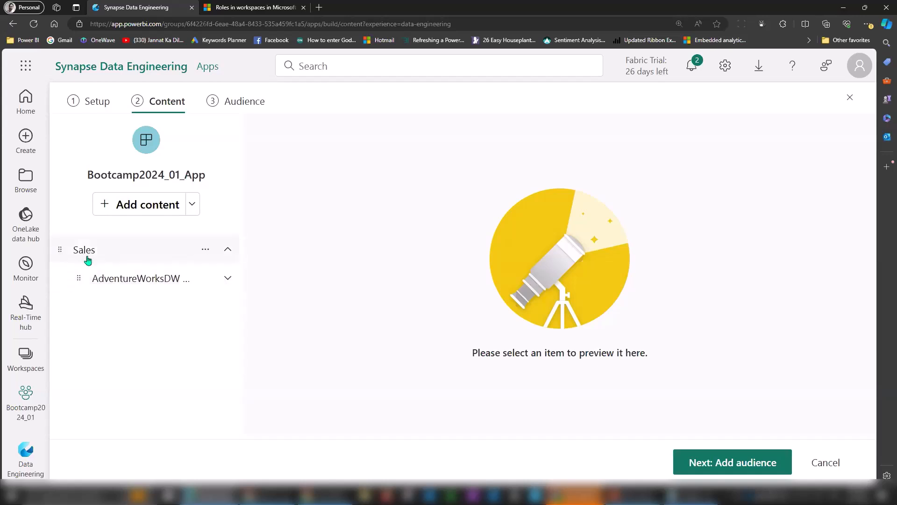
pyautogui.click(228, 249)
pyautogui.click(229, 250)
pyautogui.click(195, 205)
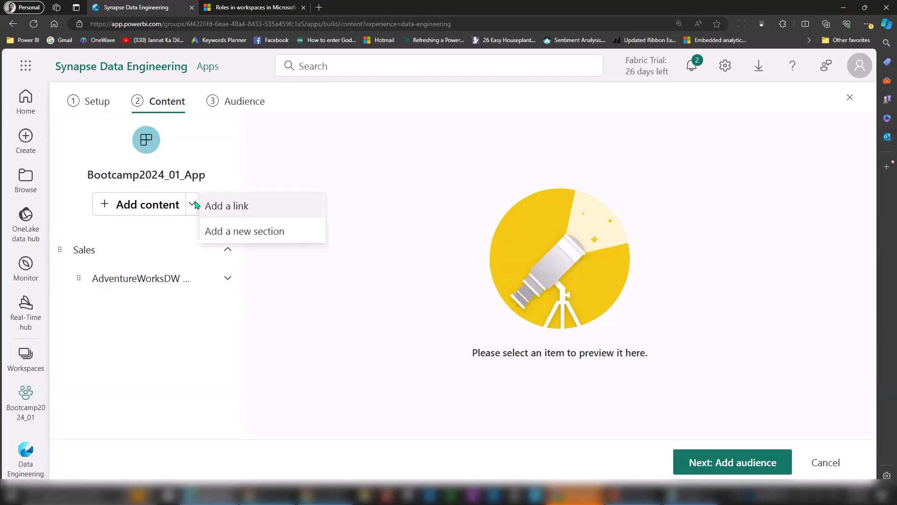
# Open the Add a link form in Add content, with name and URL still empty.
pyautogui.click(245, 207)
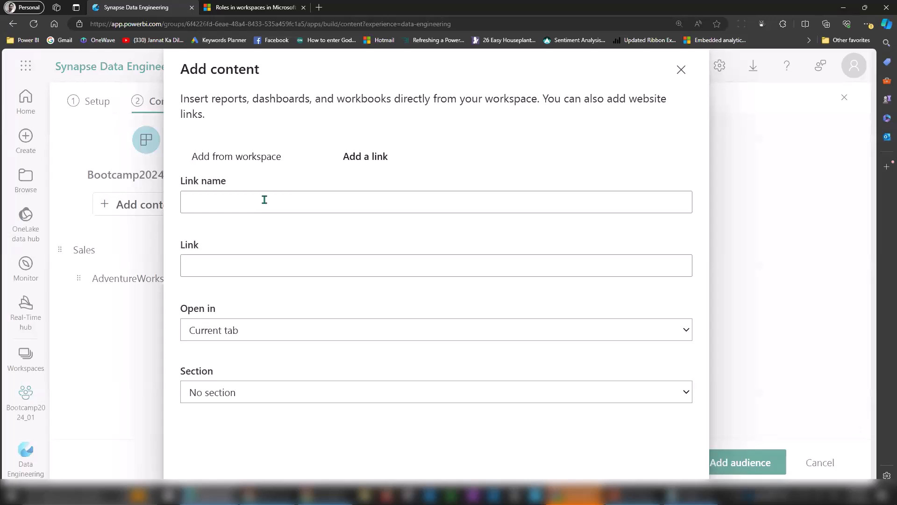
pyautogui.click(246, 159)
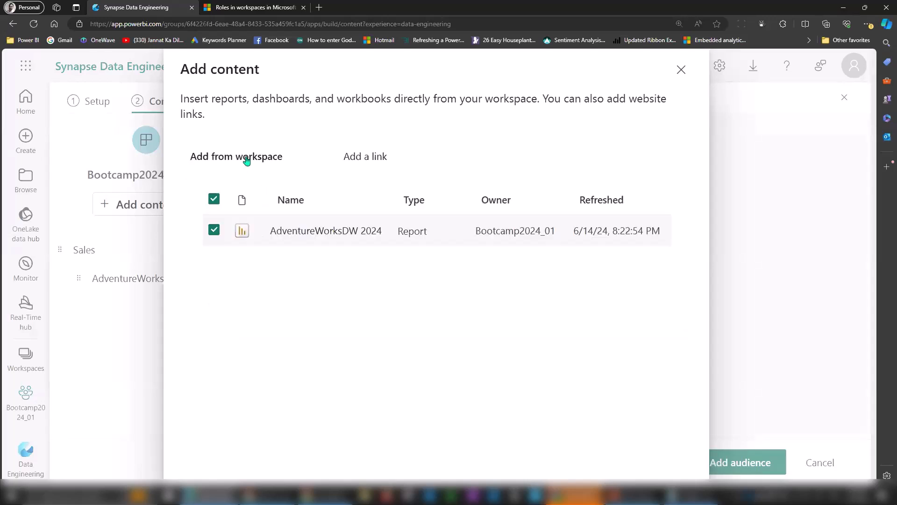
pyautogui.click(367, 162)
pyautogui.click(307, 199)
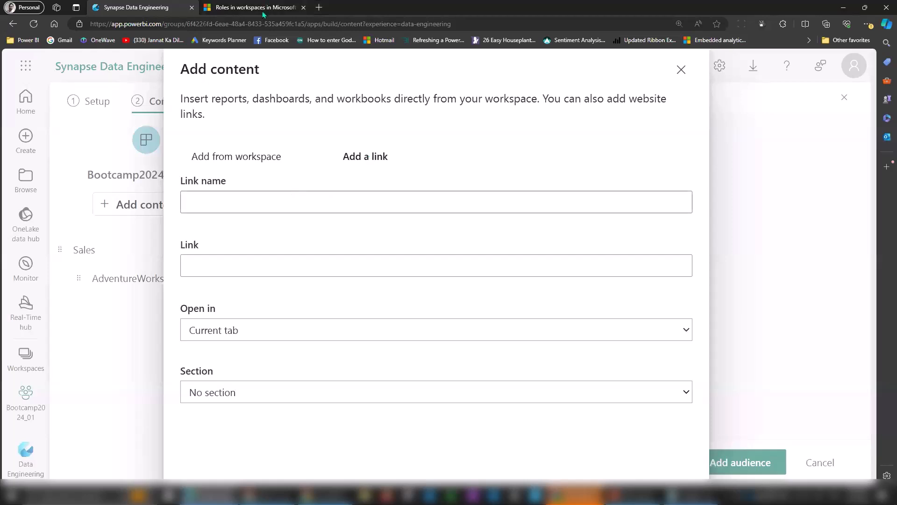
# Open app.powerbi.com in a new tab, sign in, and select the Dynamic M Query Parameter report's URL.
pyautogui.click(319, 7)
pyautogui.write('app')
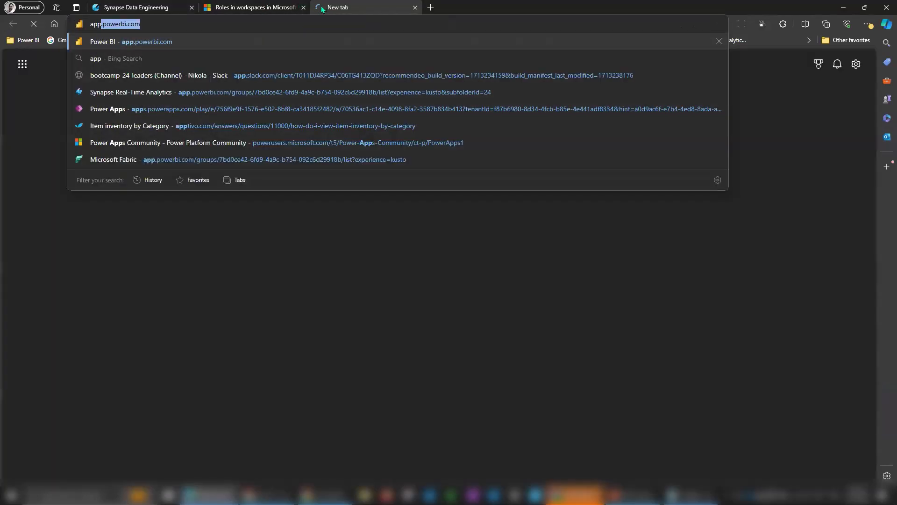
pyautogui.press('Return')
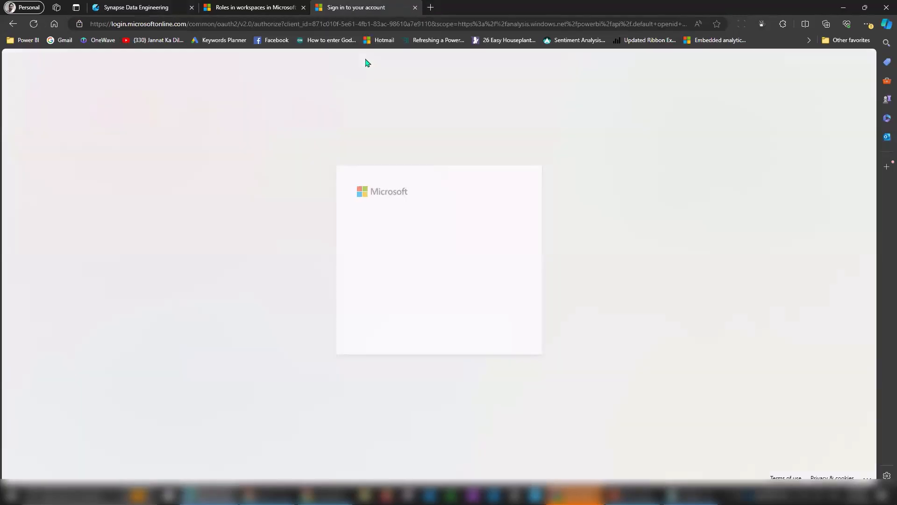
pyautogui.click(426, 241)
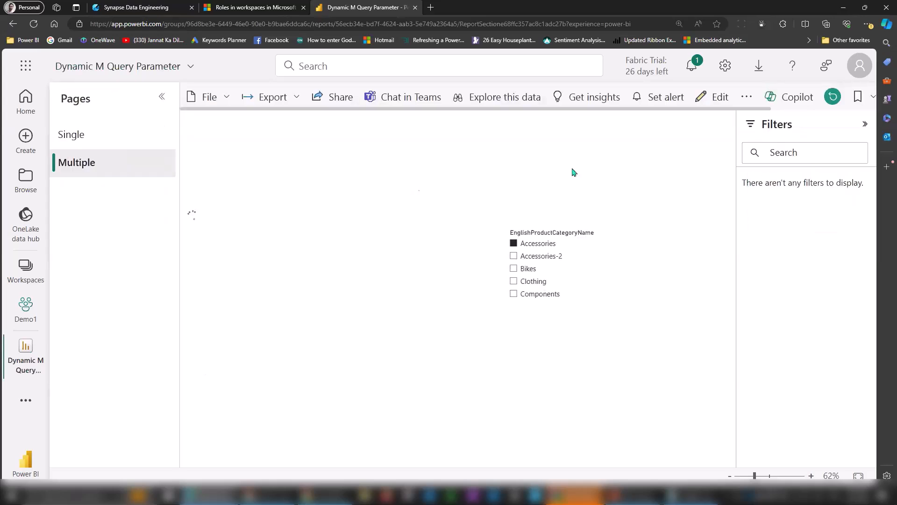
pyautogui.click(502, 23)
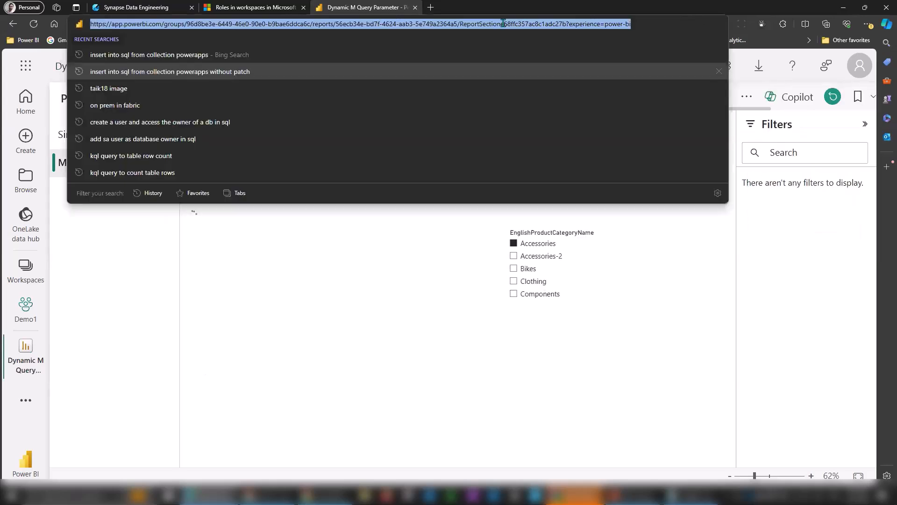
pyautogui.click(115, 8)
# Name the new link 'Dynamic Parameter' and paste the Power BI report URL as its address.
pyautogui.write('DYN')
pyautogui.press('BackSpace')
pyautogui.press('BackSpace')
pyautogui.write('ynamic Parameter')
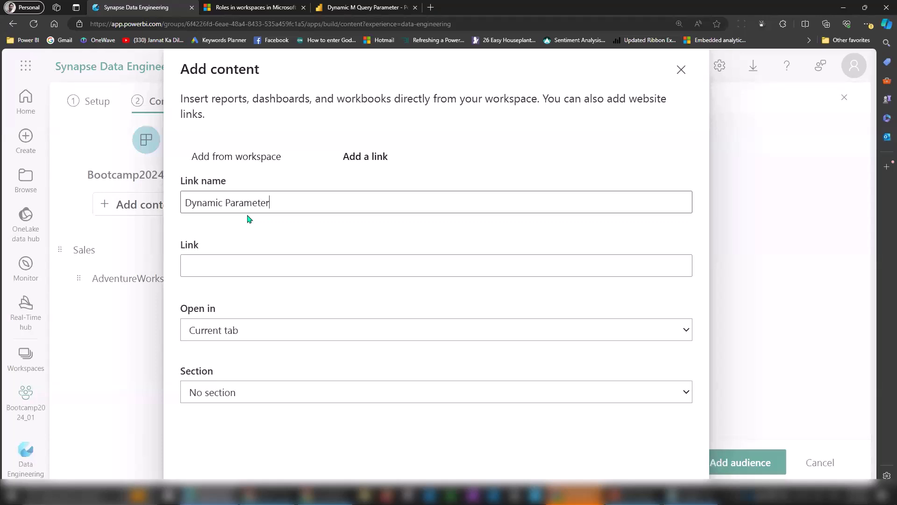
pyautogui.click(234, 266)
pyautogui.hotkey('ctrl', 'v')
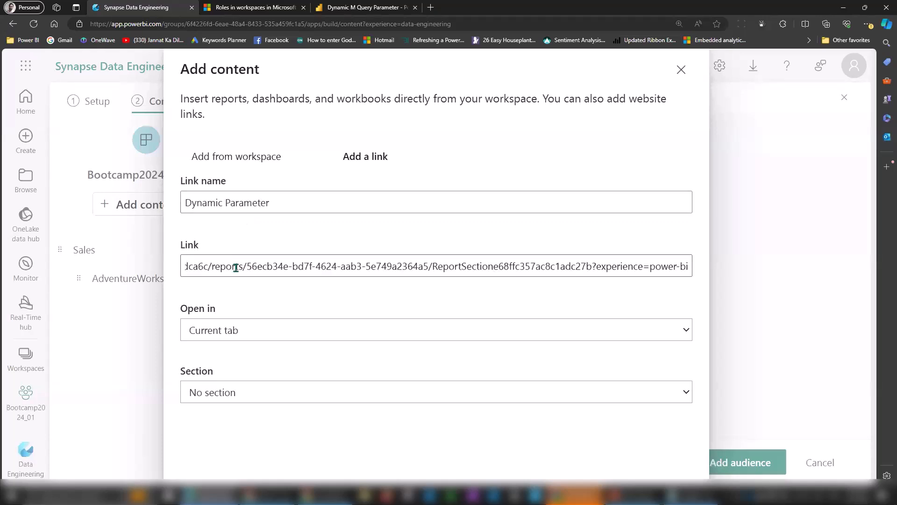
# Set the link to open in the Content area with No section, then add it.
pyautogui.click(240, 332)
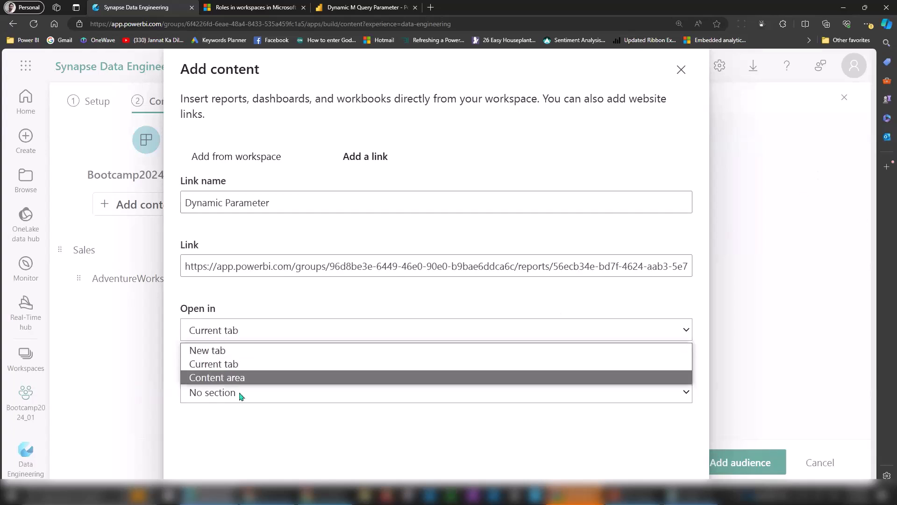
pyautogui.click(239, 377)
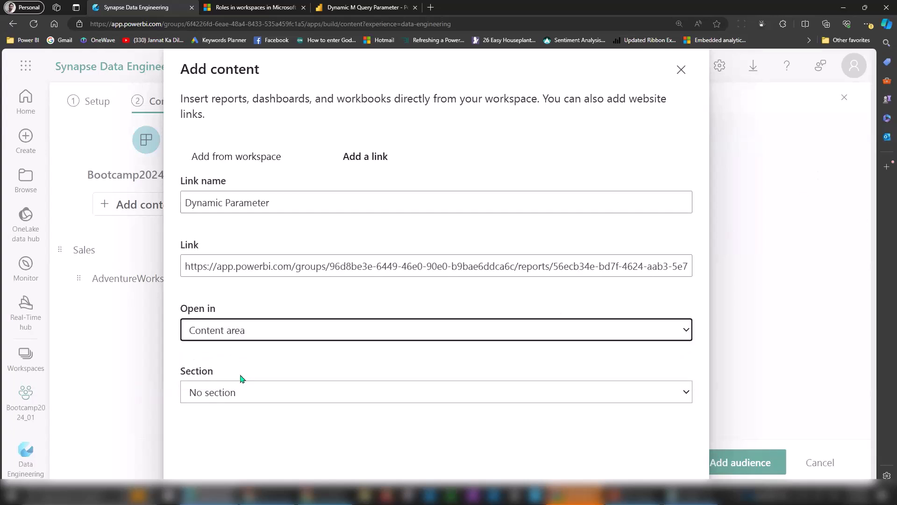
pyautogui.click(256, 399)
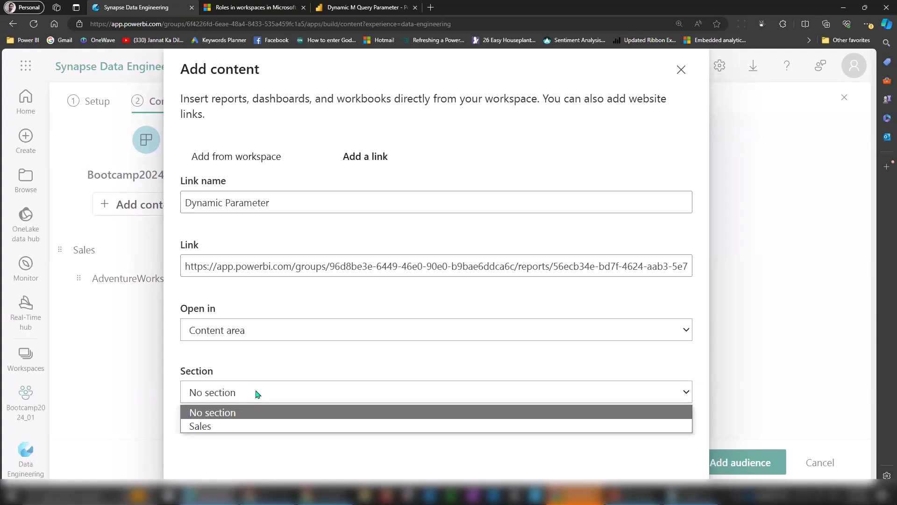
pyautogui.click(269, 378)
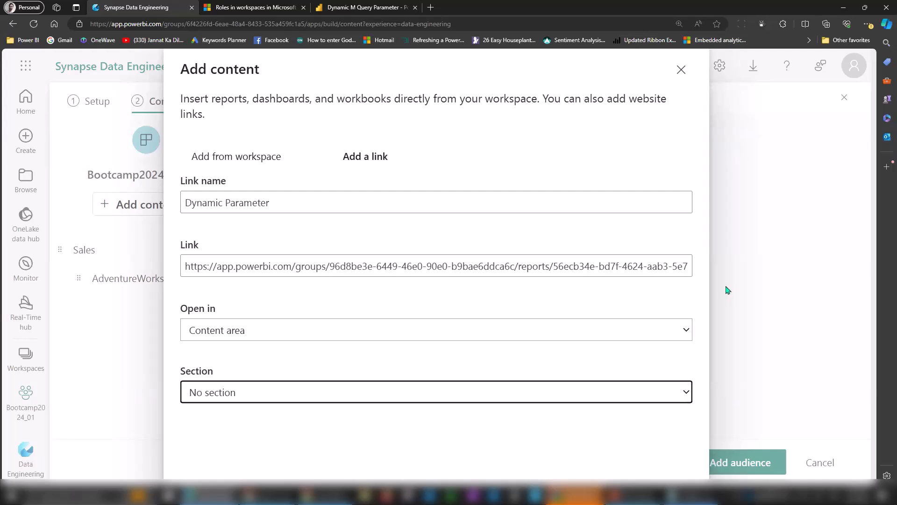
pyautogui.click(867, 24)
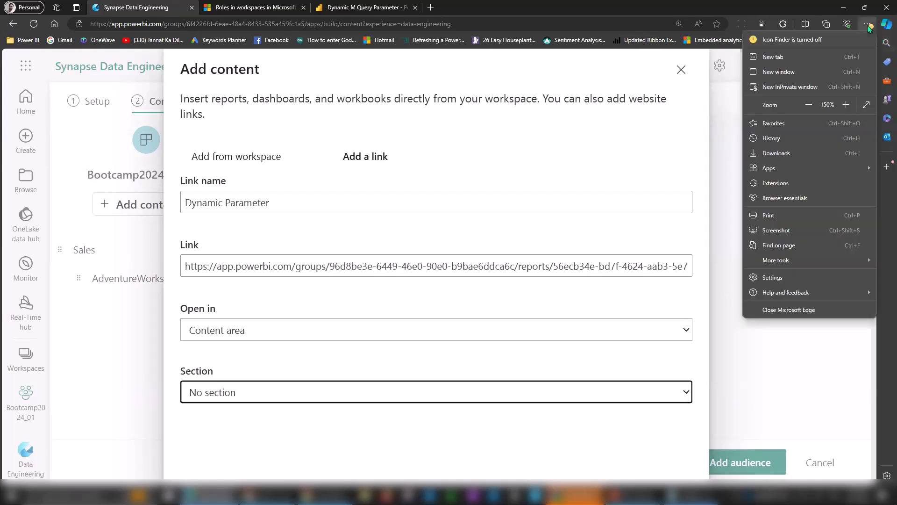
pyautogui.click(810, 105)
pyautogui.click(810, 105)
pyautogui.click(568, 427)
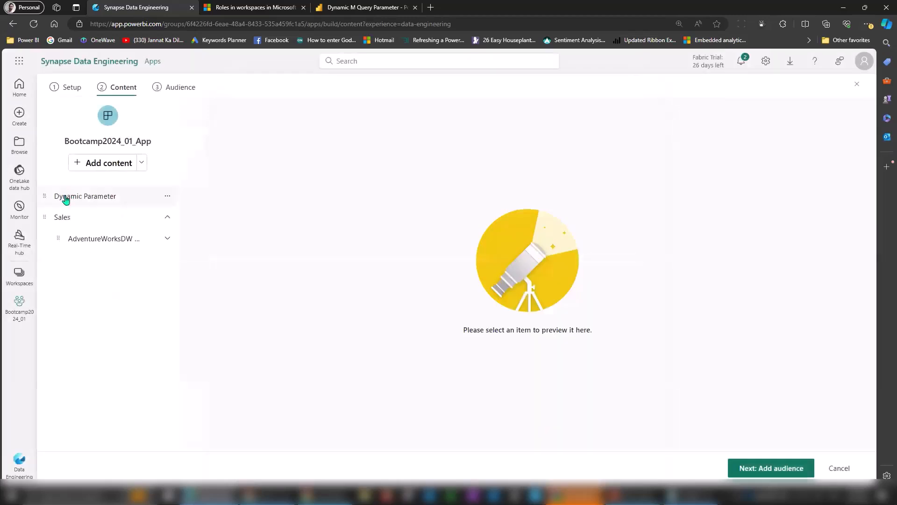
# Try reordering Dynamic Parameter and the Sales section, then add a new section.
pyautogui.moveTo(65, 200); pyautogui.dragTo(71, 265)
pyautogui.moveTo(61, 216)
pyautogui.mouseDown()
pyautogui.moveTo(66, 186)
pyautogui.moveTo(58, 198)
pyautogui.mouseUp()
pyautogui.click(141, 163)
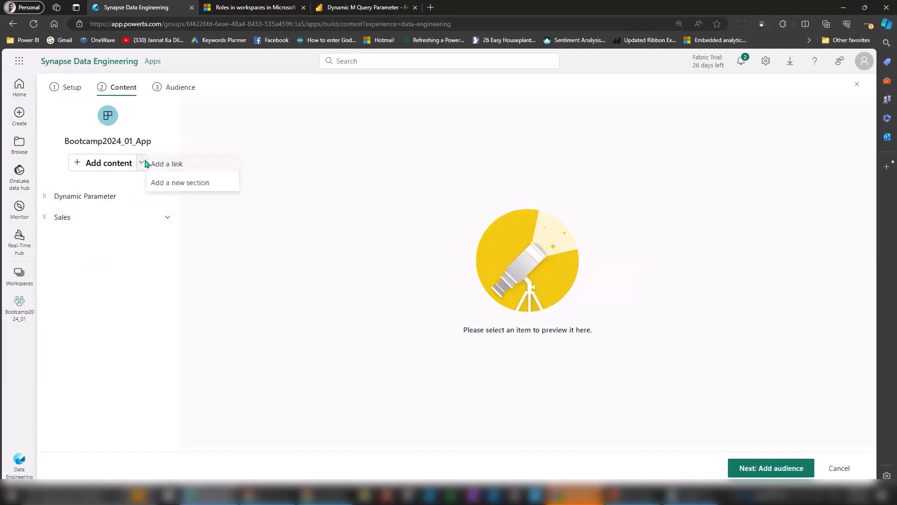
pyautogui.click(175, 183)
# Rename the new section to 'Trail'.
pyautogui.click(87, 196)
pyautogui.hotkey('ctrl', 'a')
pyautogui.write('T')
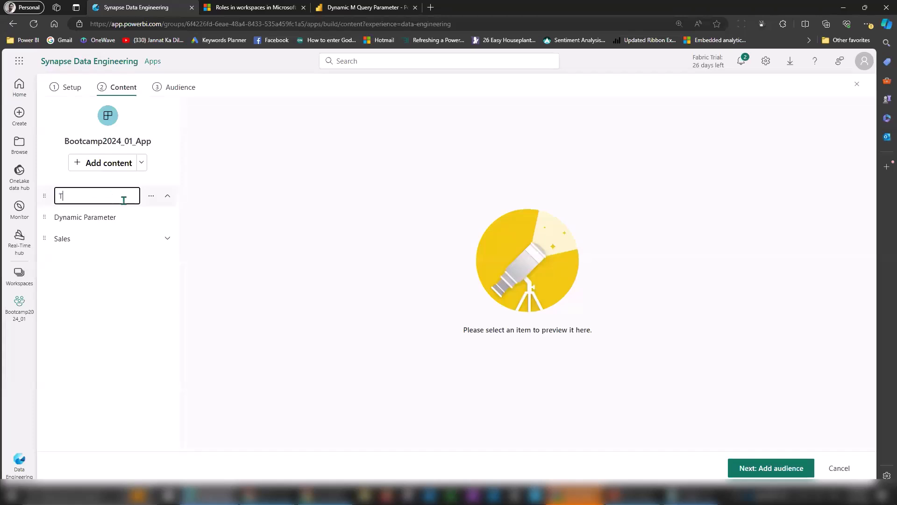
pyautogui.press('Return')
pyautogui.click(869, 24)
pyautogui.click(847, 105)
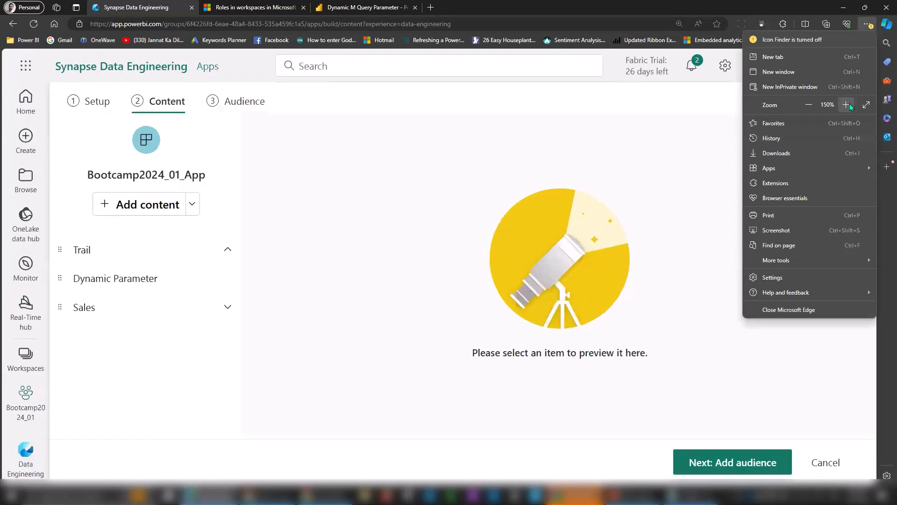
# Move Dynamic Parameter into the Trail section and preview Page 1 of the Sales report.
pyautogui.click(103, 264)
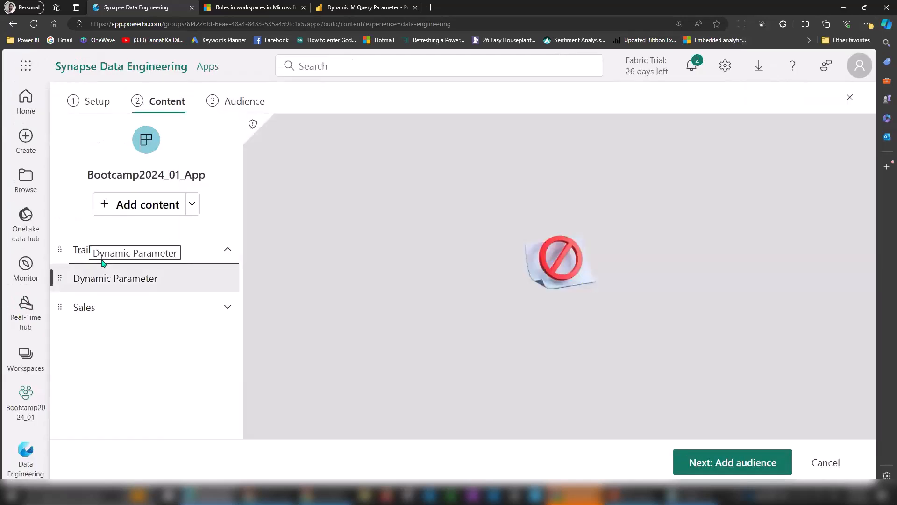
pyautogui.moveTo(103, 264); pyautogui.dragTo(73, 253)
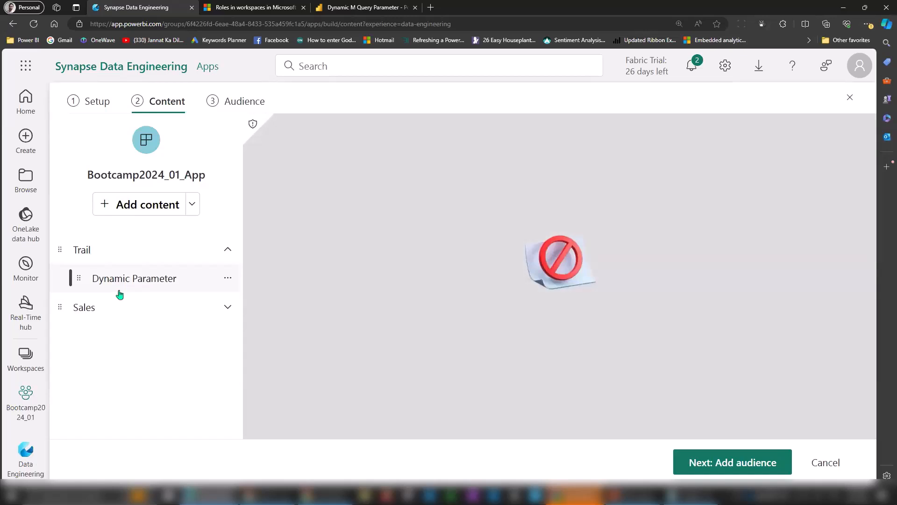
pyautogui.click(84, 307)
pyautogui.click(105, 333)
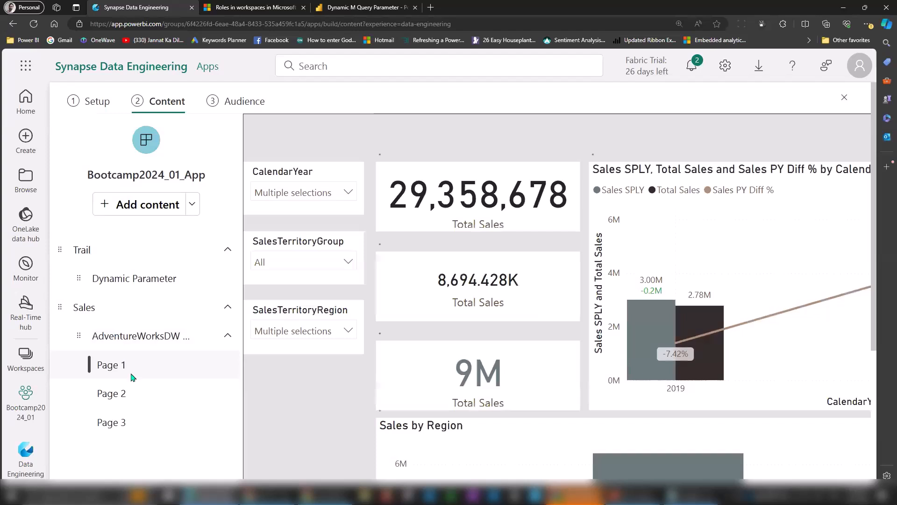
# Preview the Dynamic Parameter link, then continue to the Audience step.
pyautogui.click(127, 280)
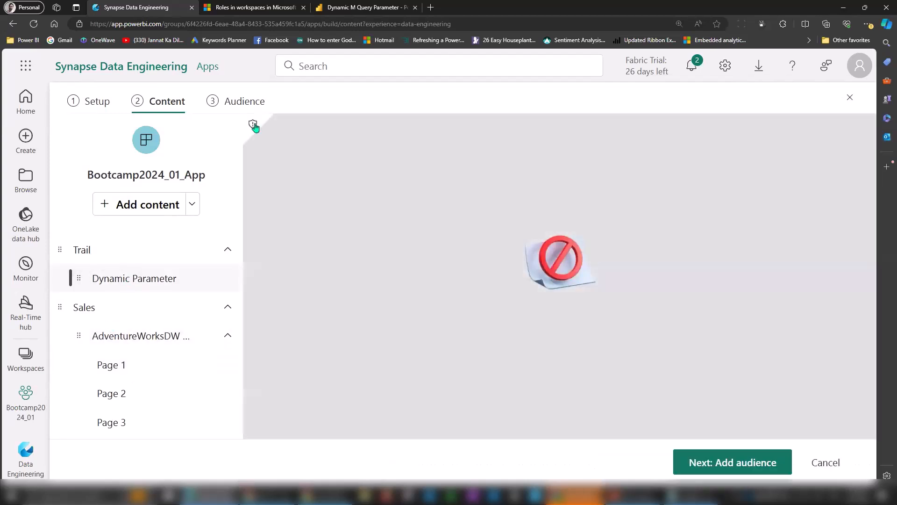
pyautogui.moveTo(253, 125)
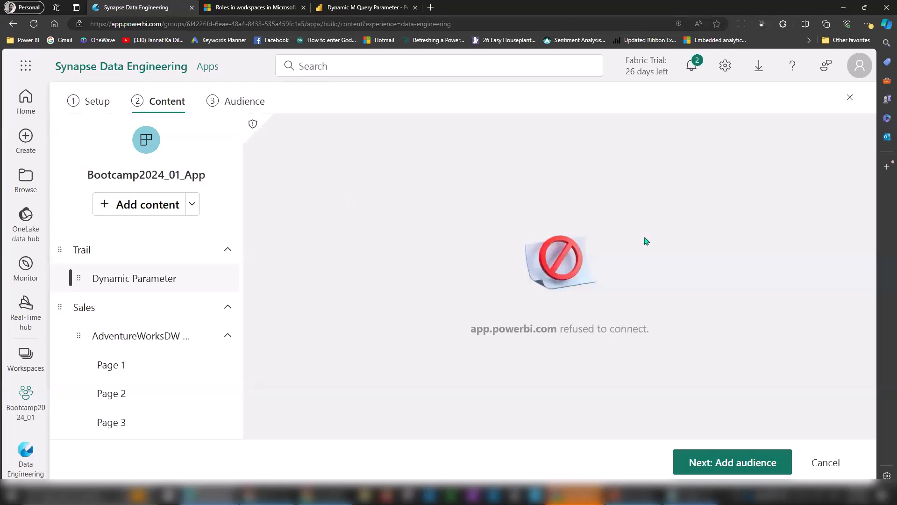
pyautogui.click(735, 466)
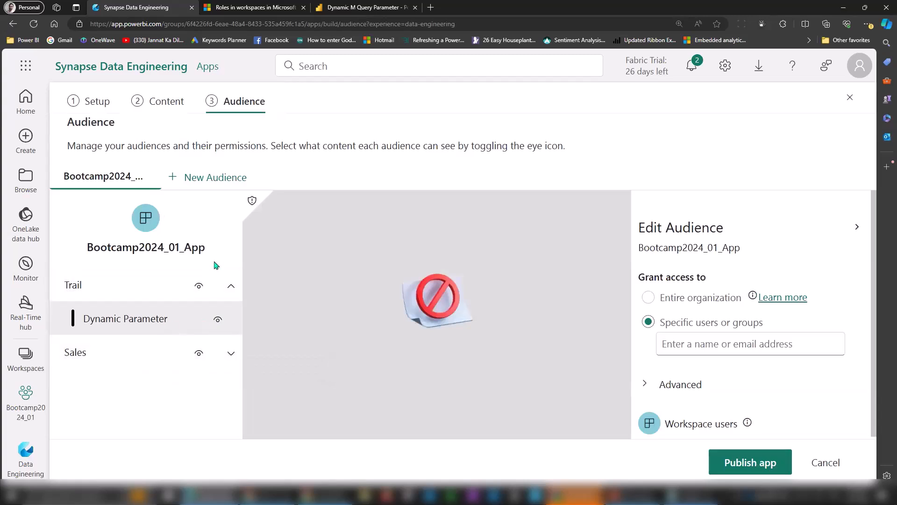
# Back on the Content step, rename the Dynamic Parameter link to 'taik18'.
pyautogui.click(156, 101)
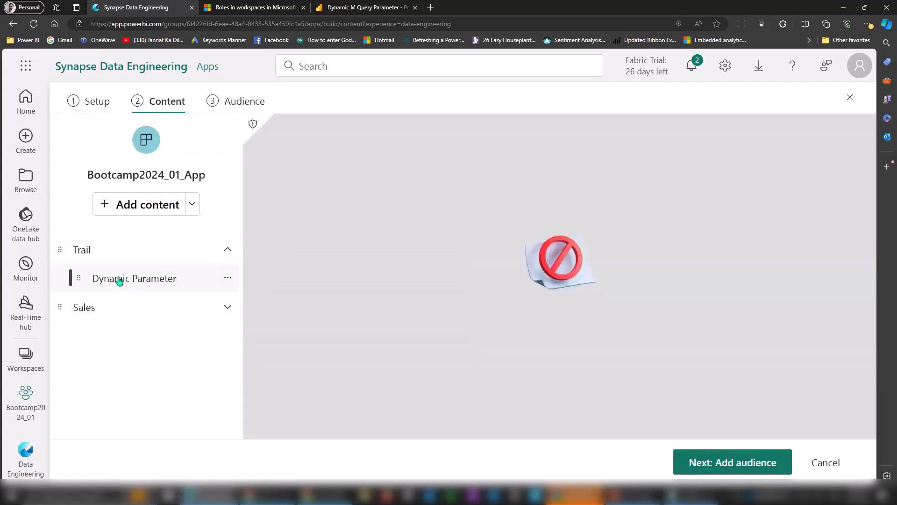
pyautogui.click(227, 278)
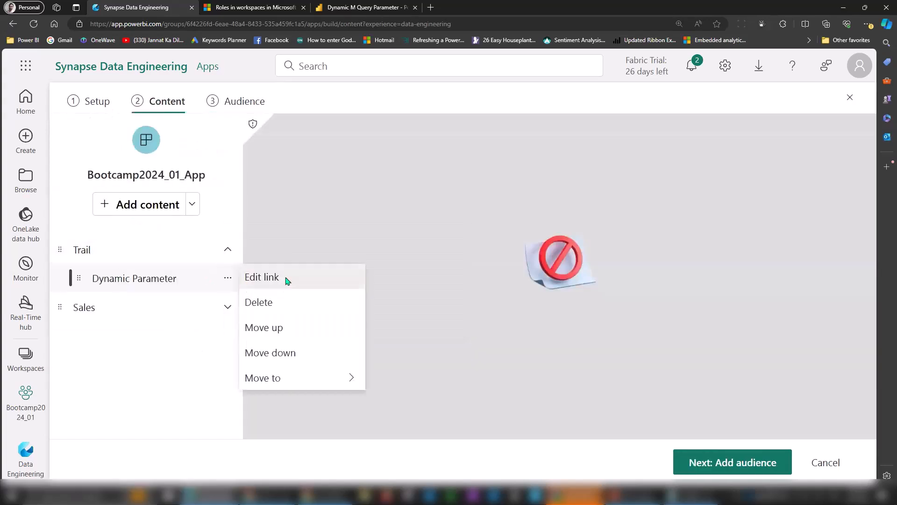
pyautogui.click(287, 279)
pyautogui.hotkey('ctrl', 'a')
pyautogui.write('taik18')
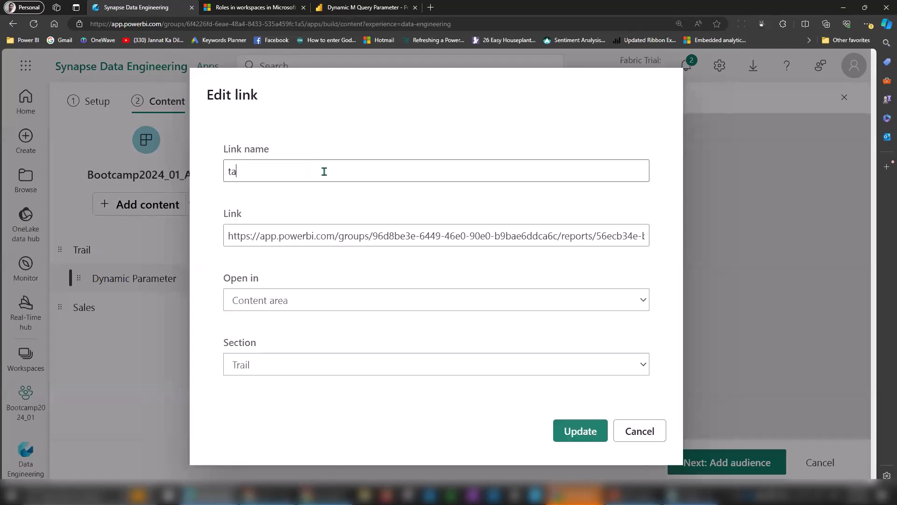
pyautogui.press('Tab')
pyautogui.press('Home')
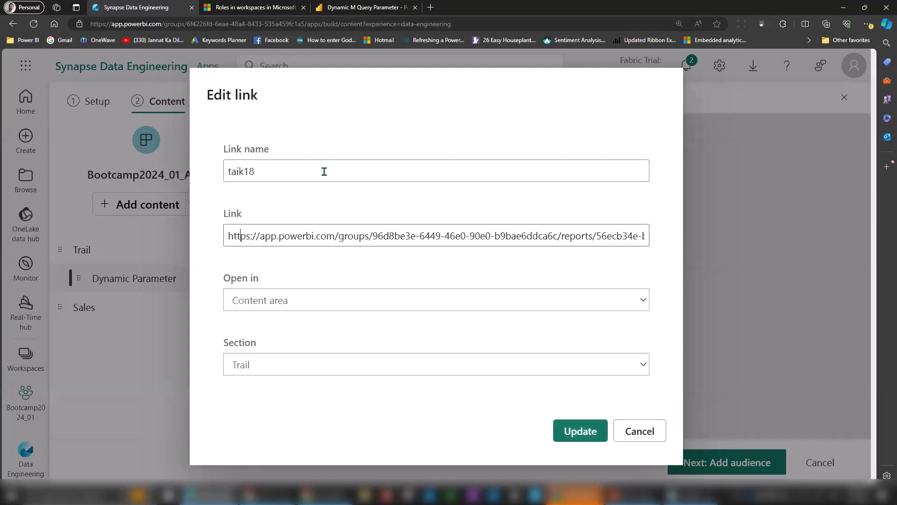
pyautogui.hotkey('shift', 'End')
pyautogui.write('www.taik18.co')
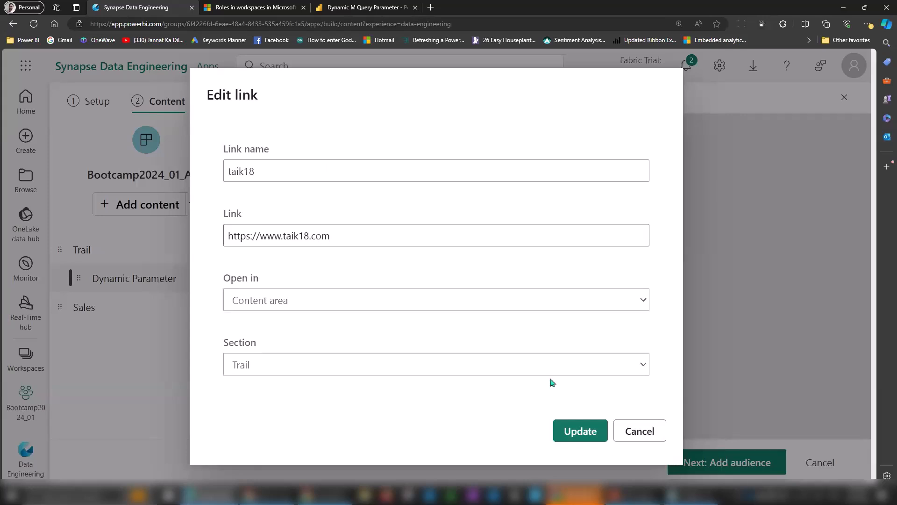
# Make the link open in a New tab, update it, and return to the Audience step.
pyautogui.click(280, 306)
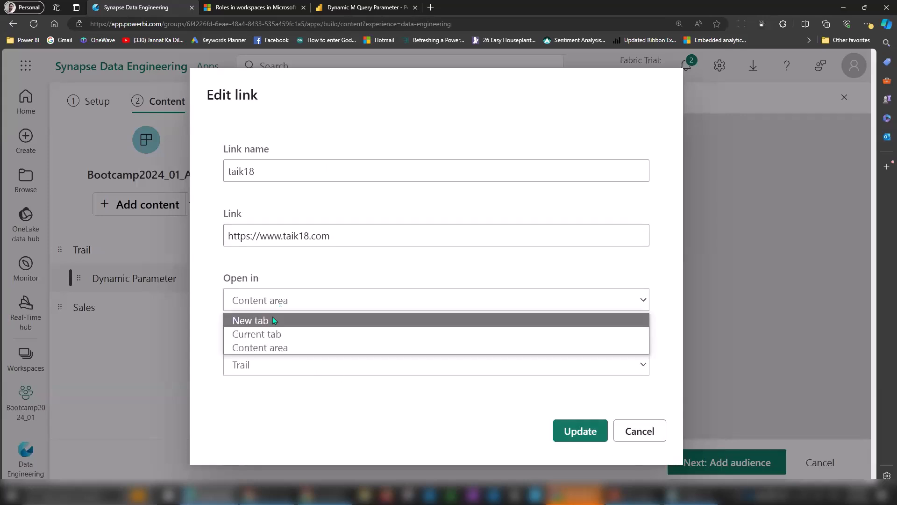
pyautogui.click(276, 319)
pyautogui.click(584, 428)
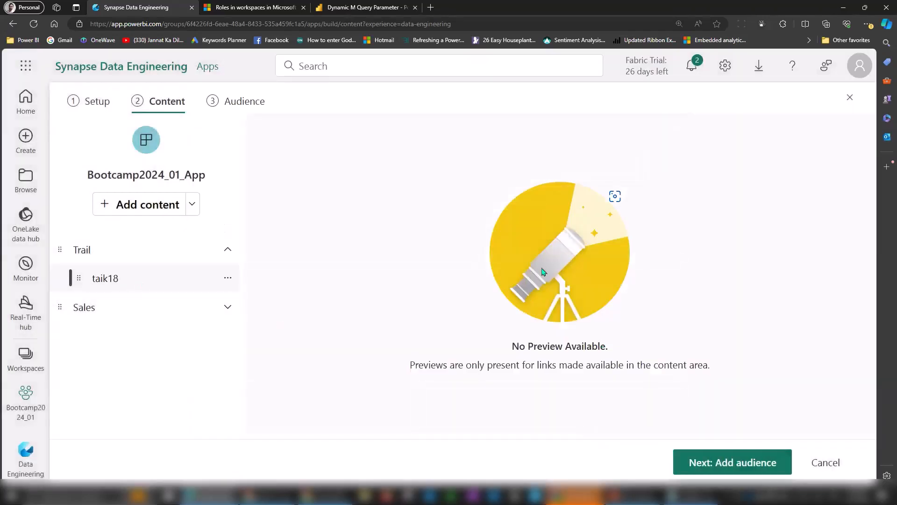
pyautogui.click(235, 103)
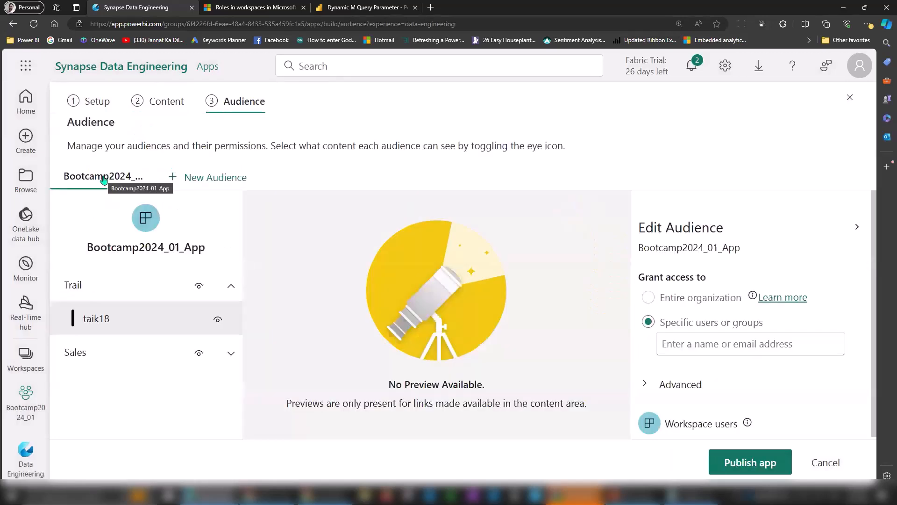
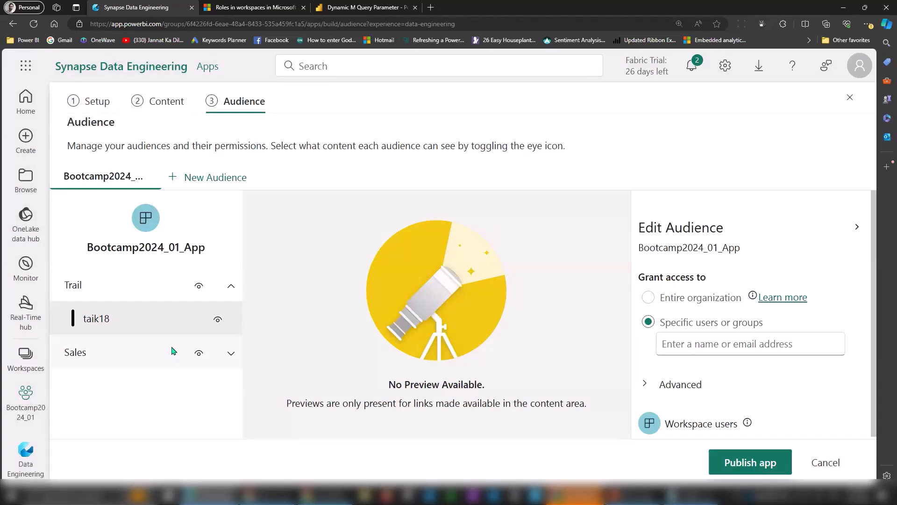
# Hide the Trail section from this audience and grant access to the chosen user.
pyautogui.click(199, 287)
pyautogui.click(695, 348)
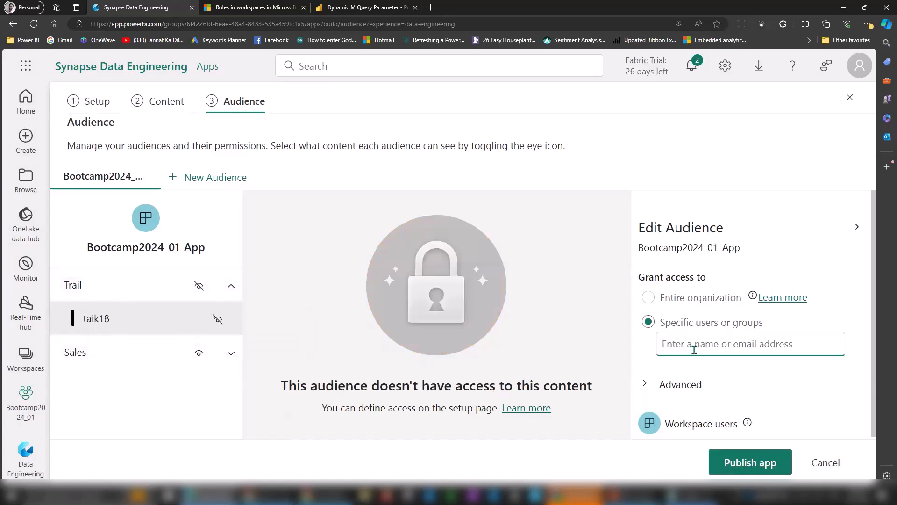
pyautogui.write('alex')
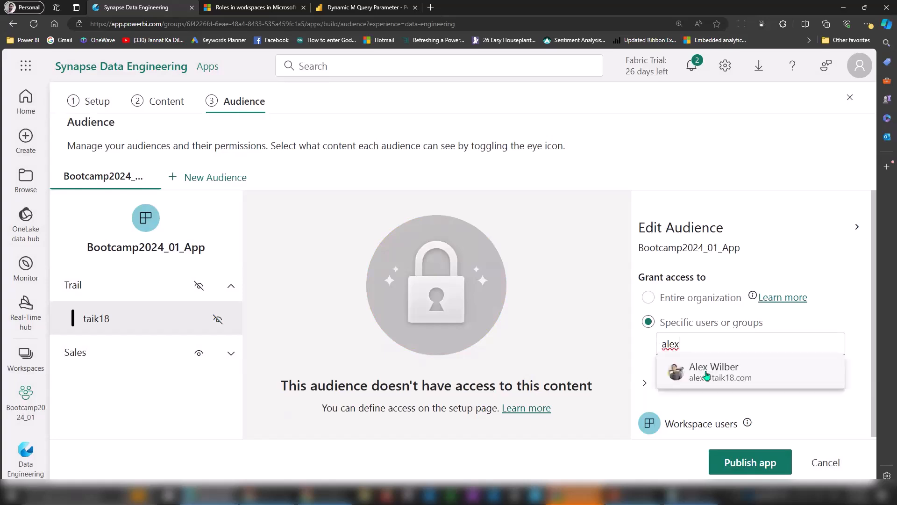
pyautogui.click(710, 364)
# Expand the advanced audience settings and review them, leaving dataset permissions off.
pyautogui.moveTo(874, 333); pyautogui.dragTo(875, 369)
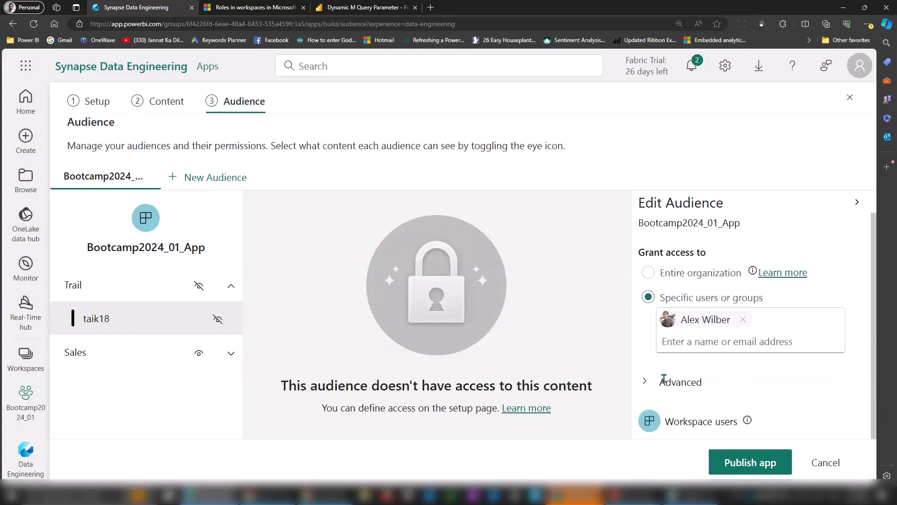
pyautogui.click(646, 383)
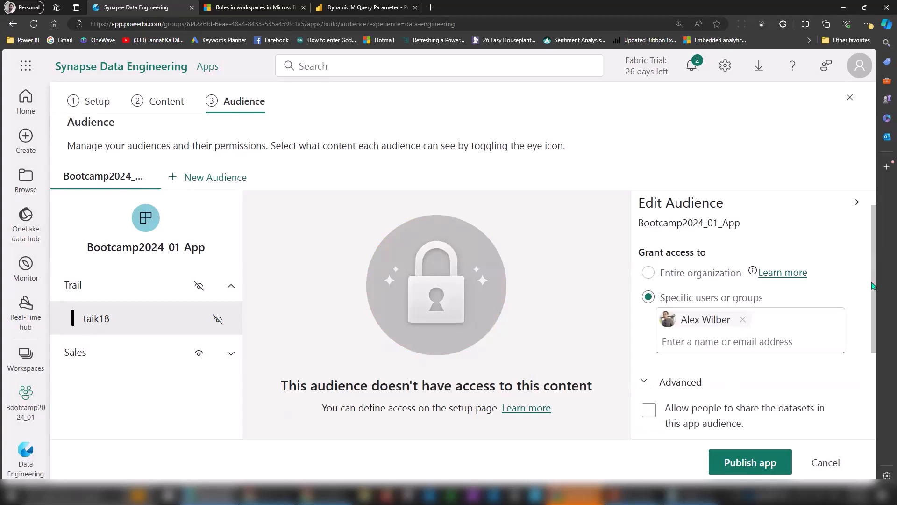
pyautogui.scroll(-2, 872, 286)
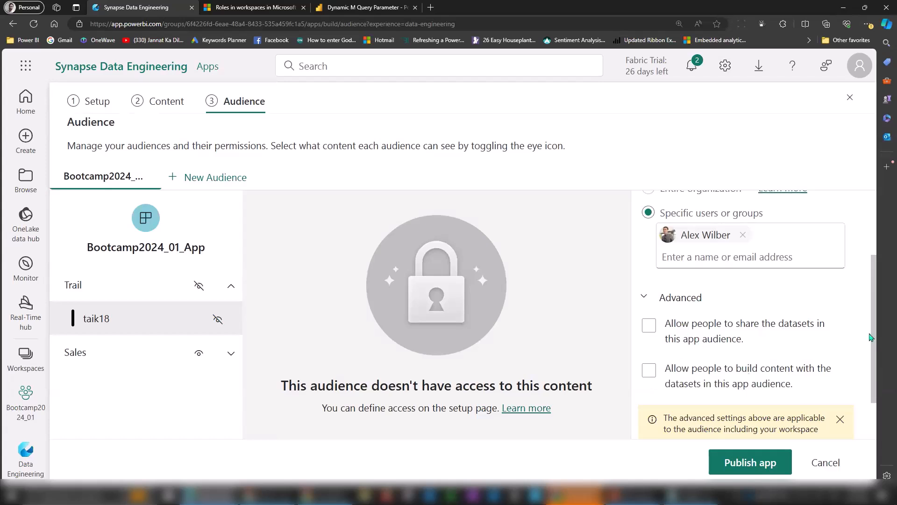
pyautogui.moveTo(875, 330); pyautogui.dragTo(876, 255)
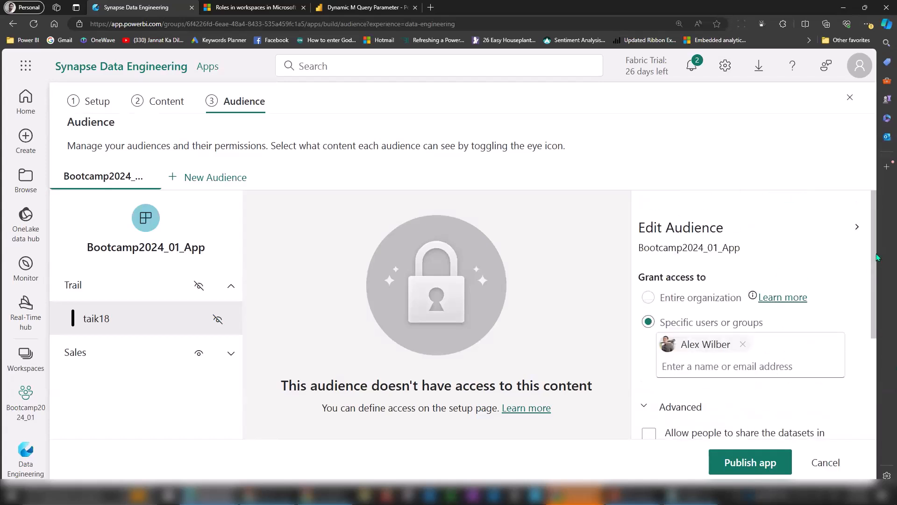
# Add a new audience and rename the original audience to Sales.
pyautogui.click(199, 179)
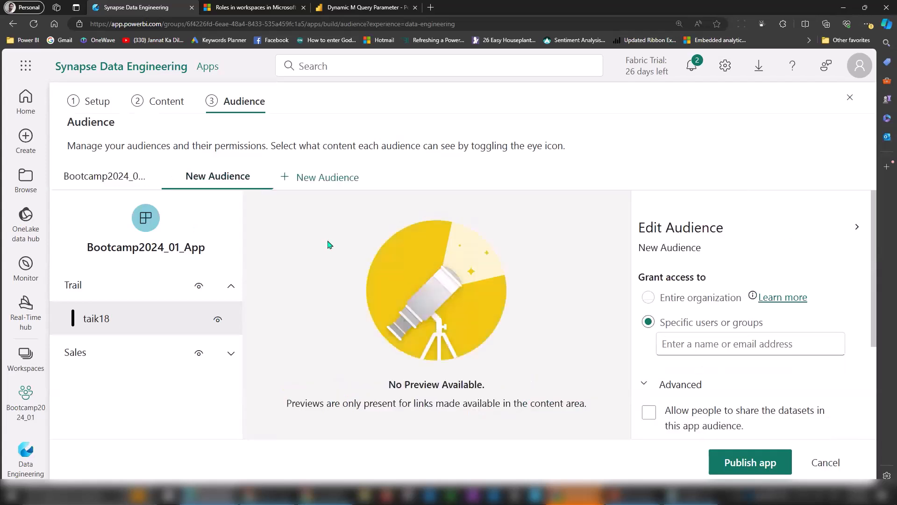
pyautogui.click(110, 177)
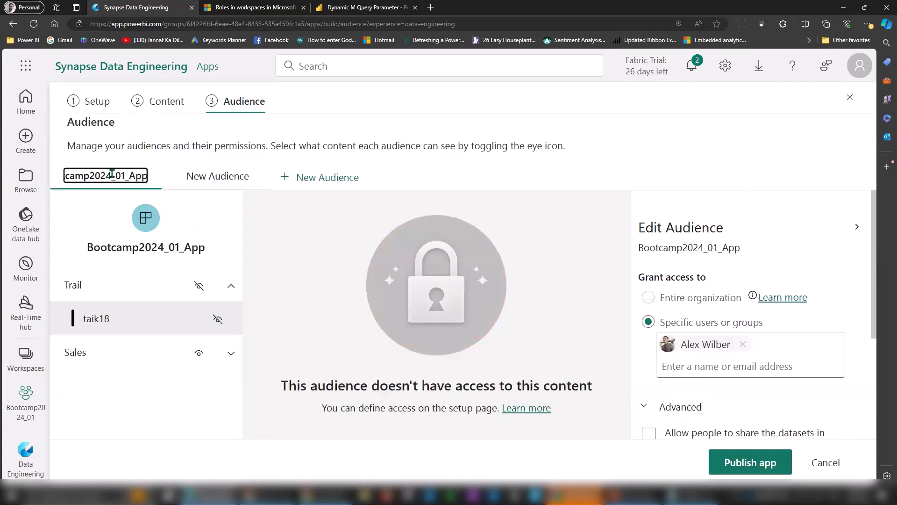
pyautogui.press('Escape')
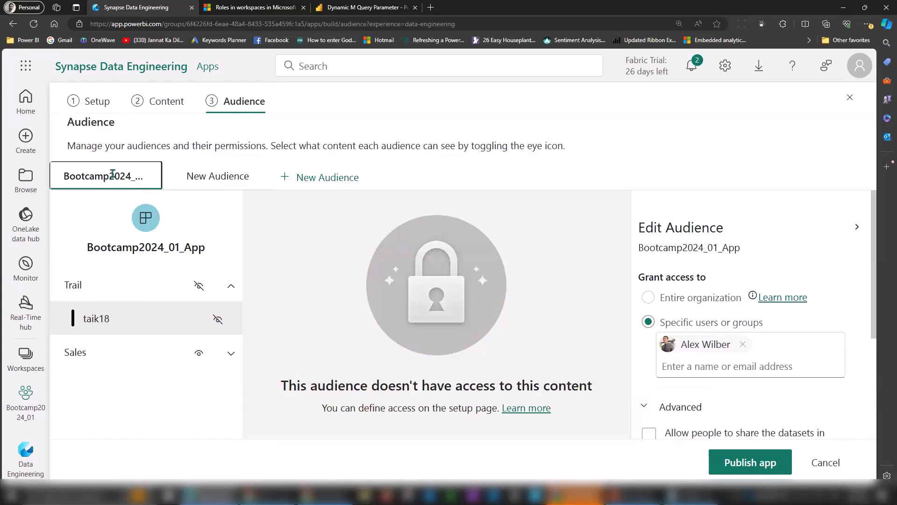
pyautogui.click(113, 177)
pyautogui.hotkey('ctrl', 'a')
pyautogui.write('Sales')
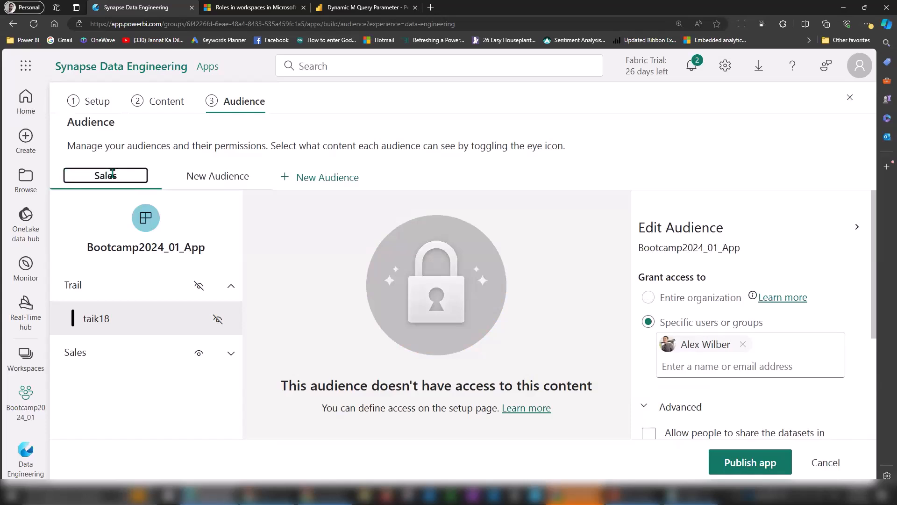
pyautogui.press('Return')
# Rename the new audience to AllBootcamp.
pyautogui.click(203, 183)
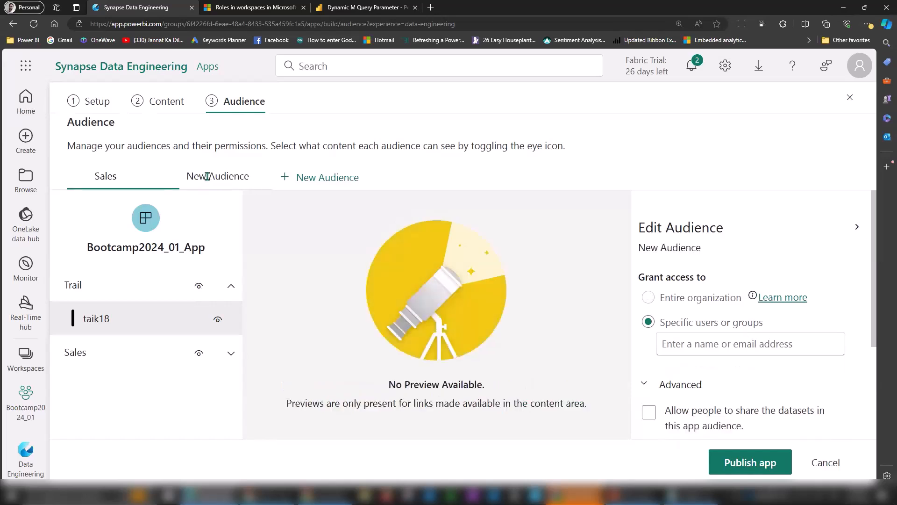
pyautogui.click(205, 180)
pyautogui.hotkey('ctrl', 'a')
pyautogui.write('AllBootcamp')
pyautogui.press('Return')
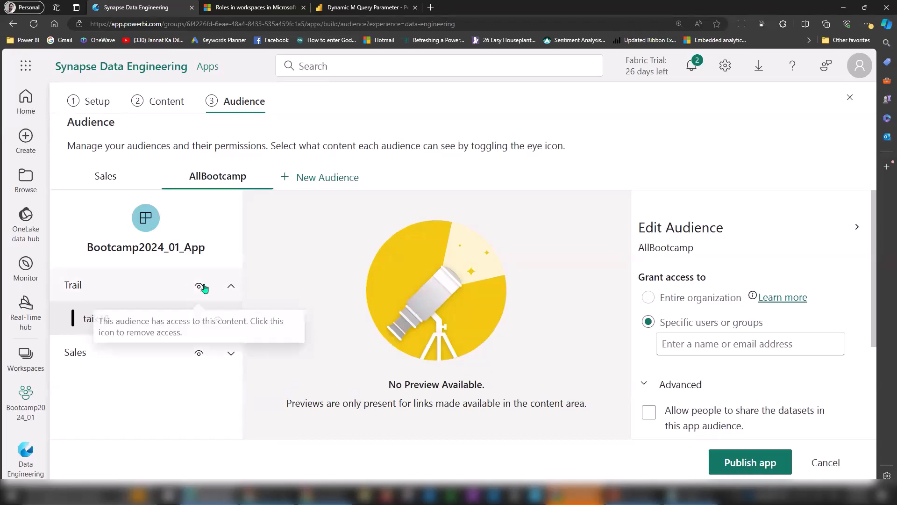
# Try granting the AllBootcamp audience access to the entire organization.
pyautogui.click(703, 344)
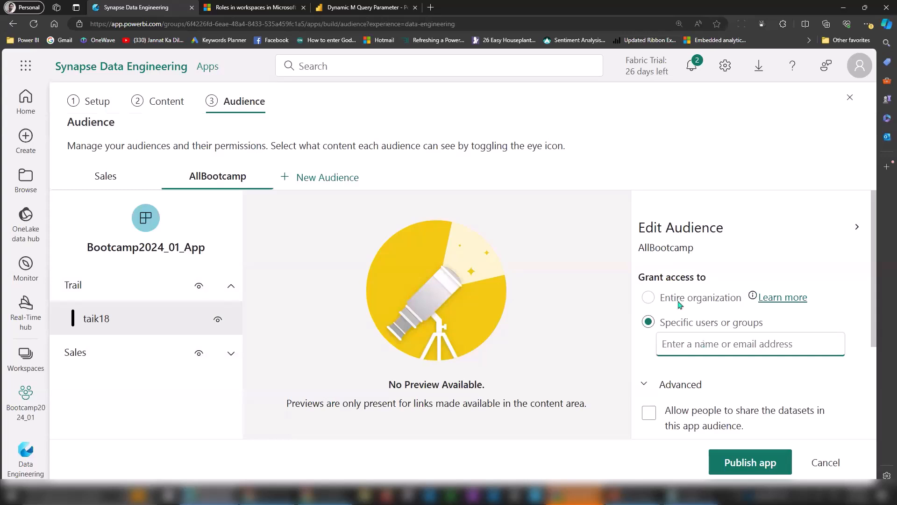
pyautogui.click(648, 298)
pyautogui.moveTo(754, 299)
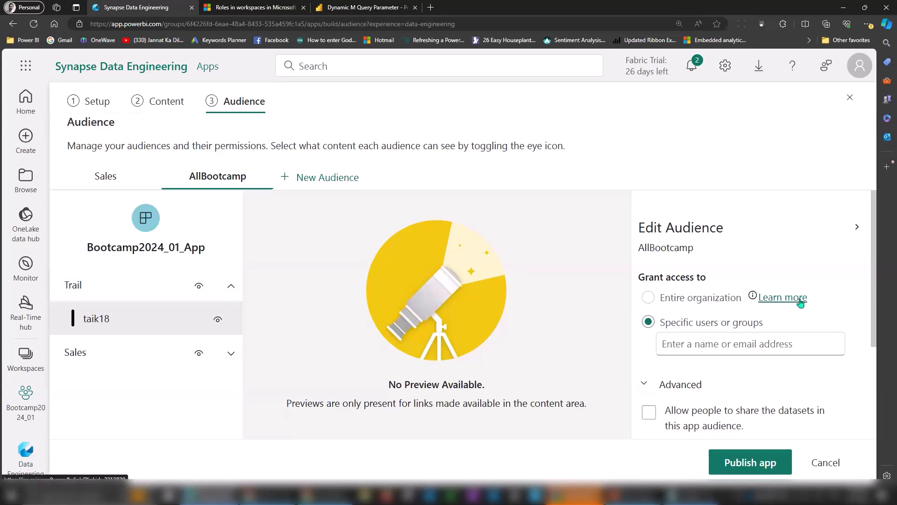
# Expand Sales and the AdventureWorksDW 2024 pages, and grant AllBootcamp access to a specific user.
pyautogui.click(224, 351)
pyautogui.click(138, 383)
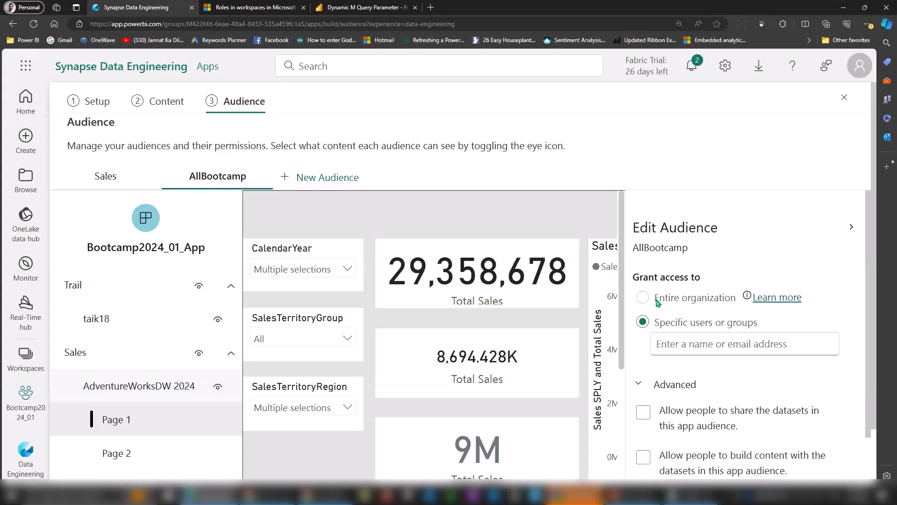
pyautogui.click(695, 340)
pyautogui.write('ad')
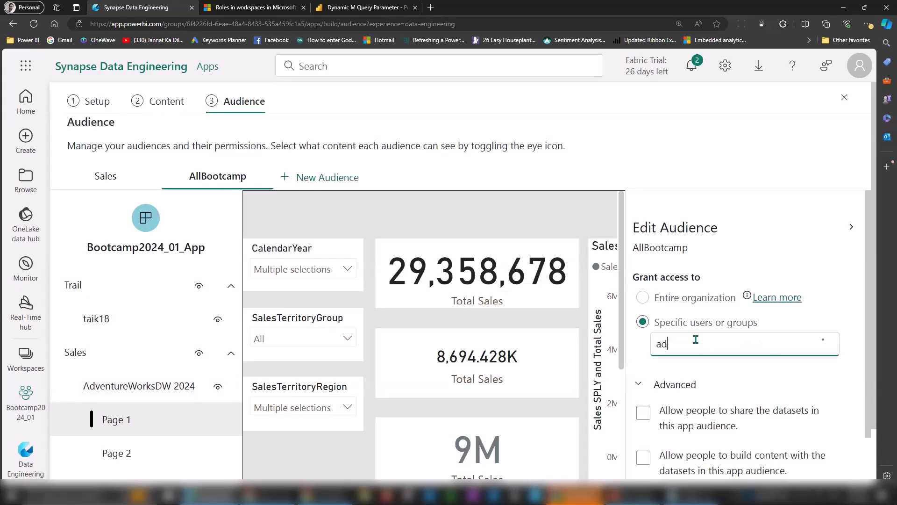
pyautogui.write('na')
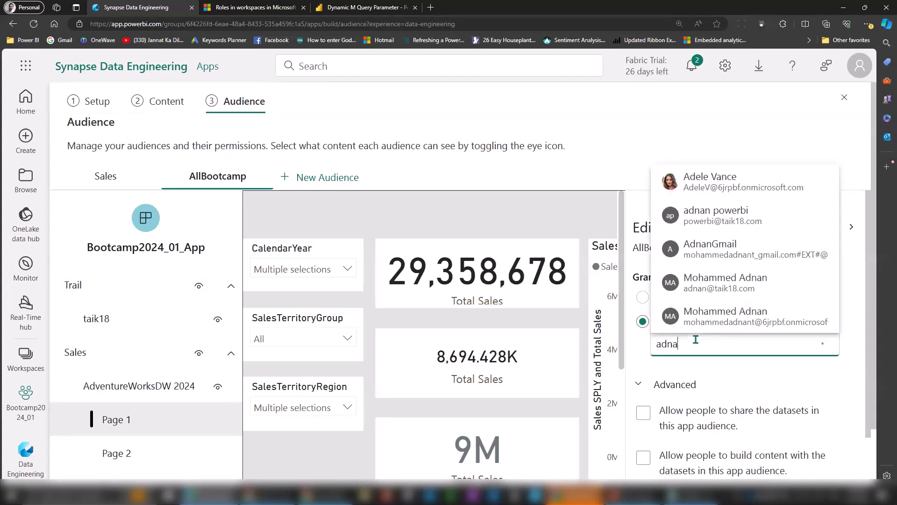
pyautogui.write('n')
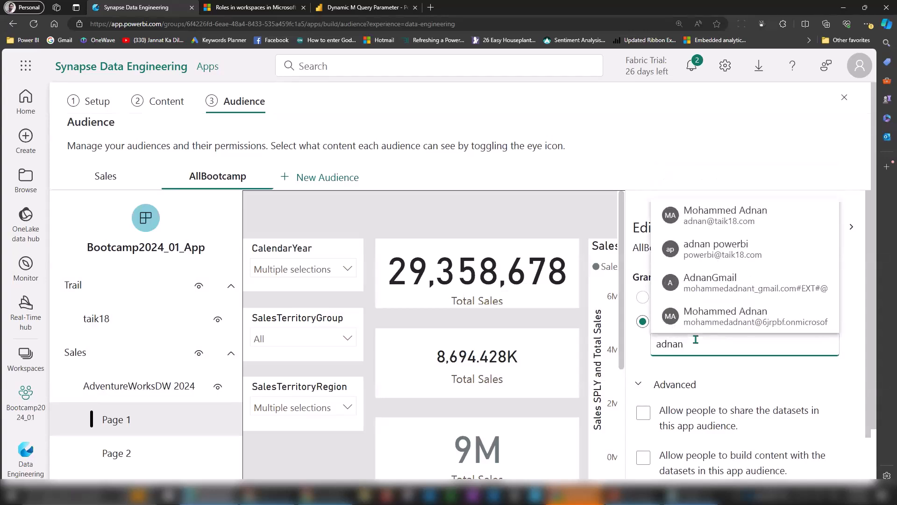
pyautogui.click(737, 228)
# Compare the Sales audience settings, then return to AllBootcamp.
pyautogui.moveTo(872, 283); pyautogui.dragTo(873, 392)
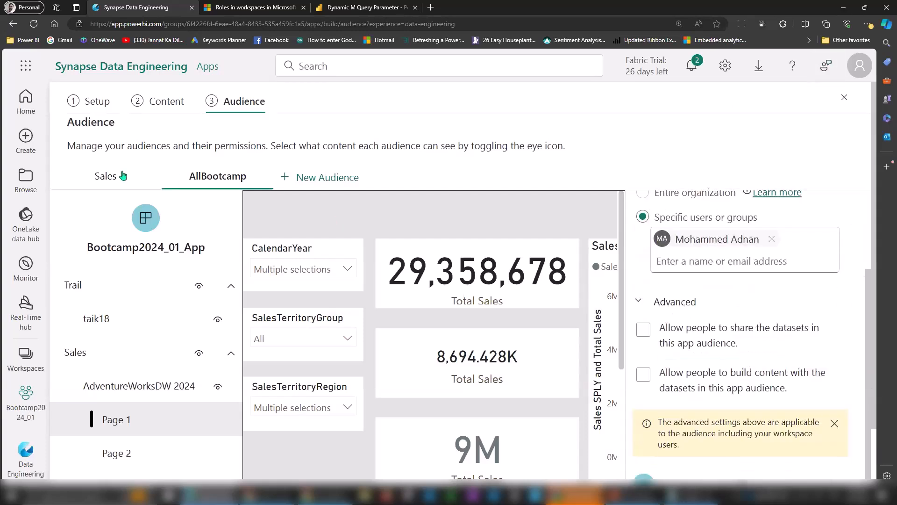
pyautogui.click(105, 178)
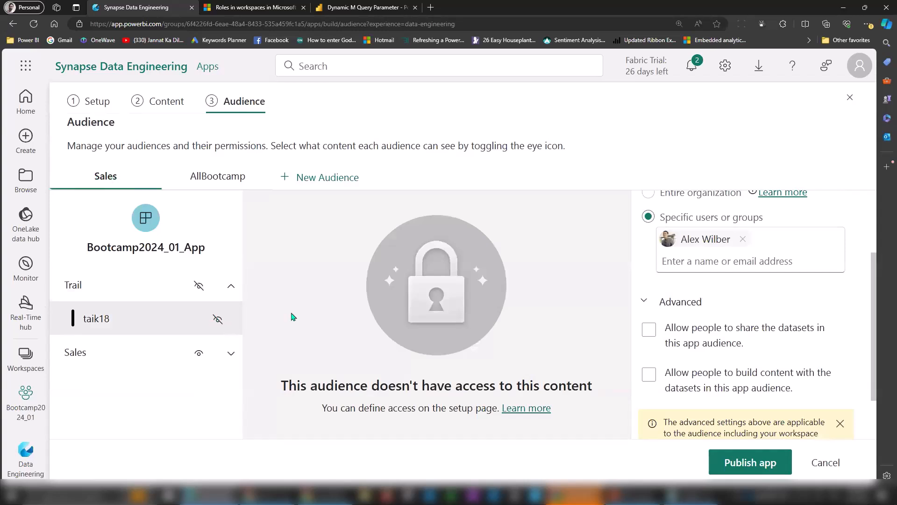
pyautogui.click(216, 178)
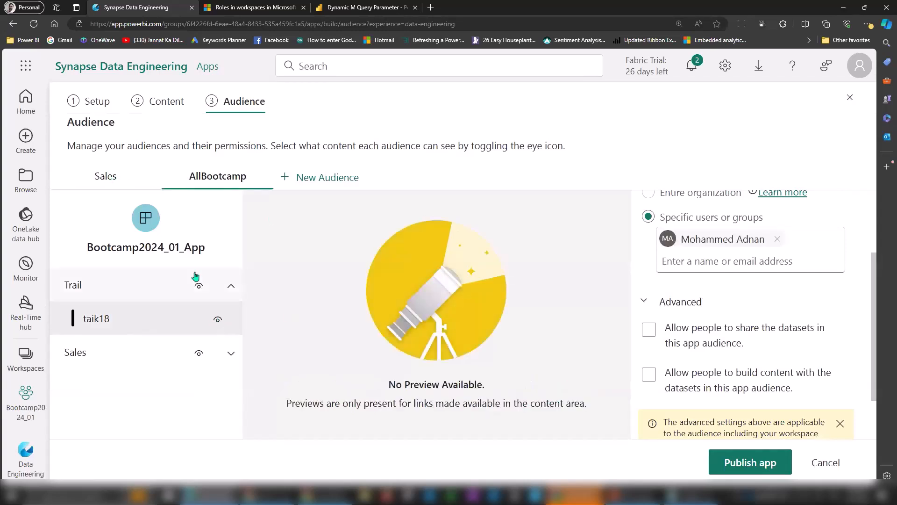
# Publish Bootcamp2024_01_App, confirm, and close the success message.
pyautogui.click(759, 463)
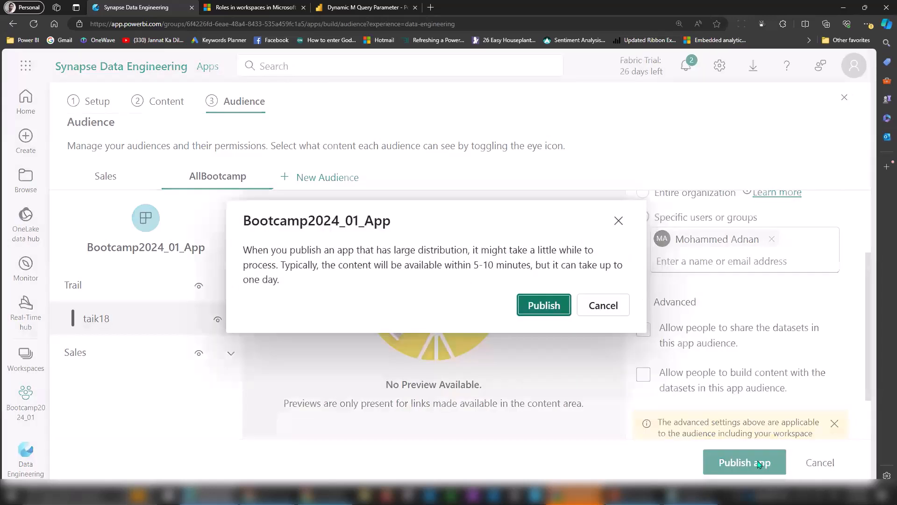
pyautogui.click(546, 305)
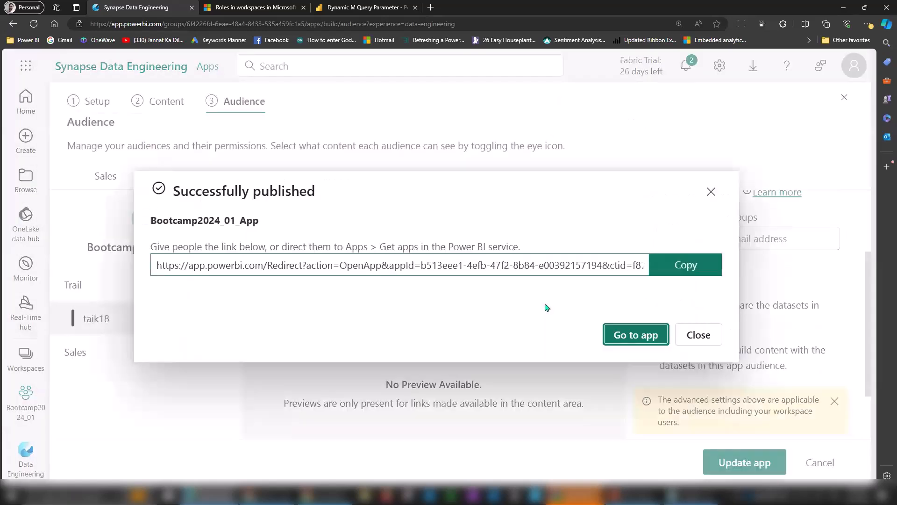
pyautogui.click(695, 338)
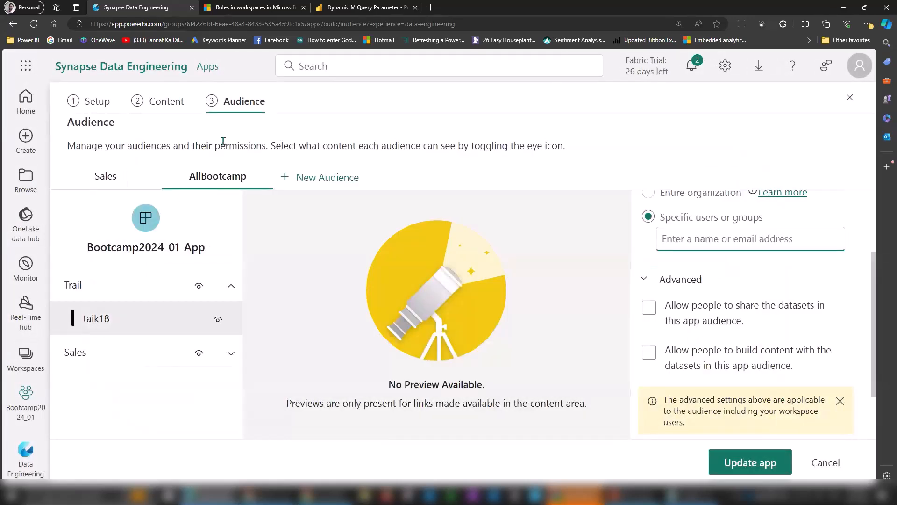
# Look through the Create and Browse pages, checking Favorites, Shared with me and Recent.
pyautogui.click(27, 138)
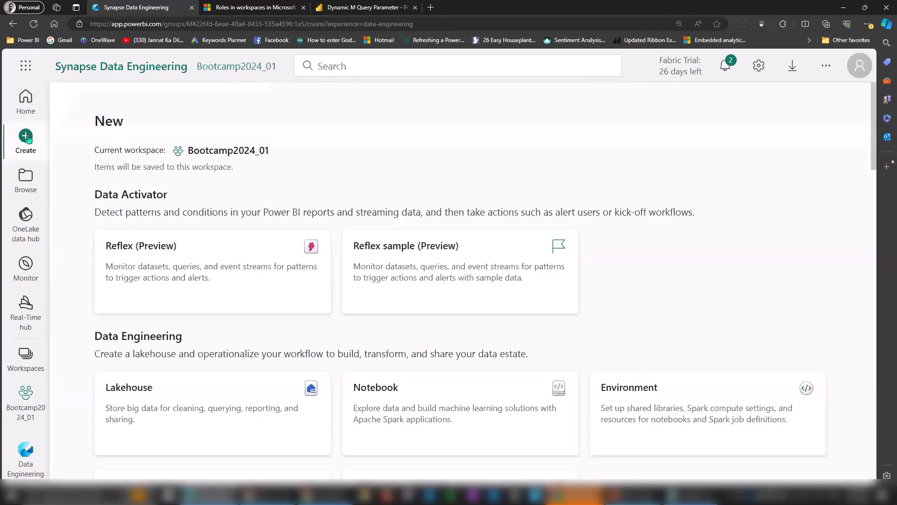
pyautogui.click(27, 180)
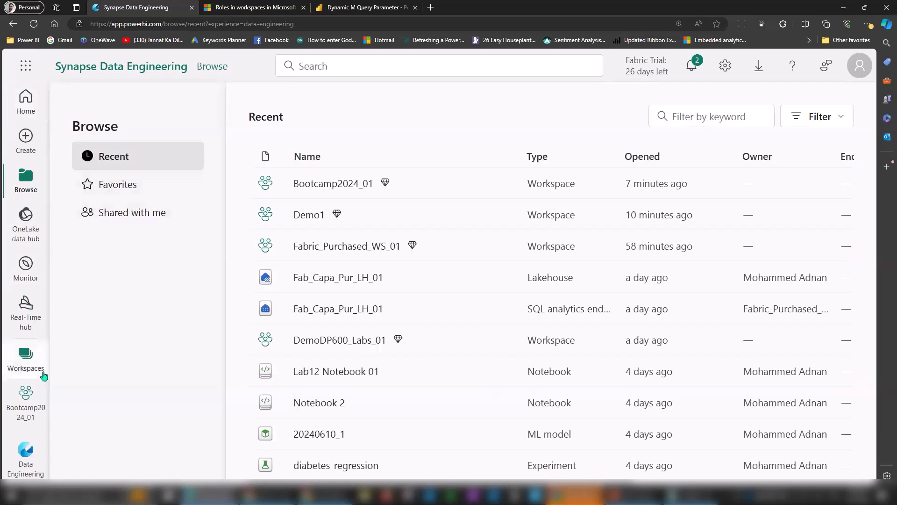
pyautogui.click(868, 24)
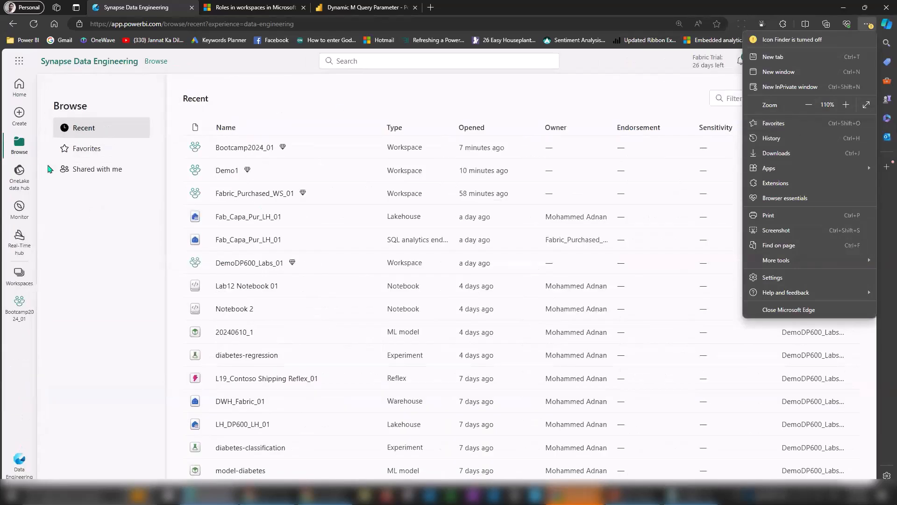
pyautogui.click(103, 150)
pyautogui.click(103, 150)
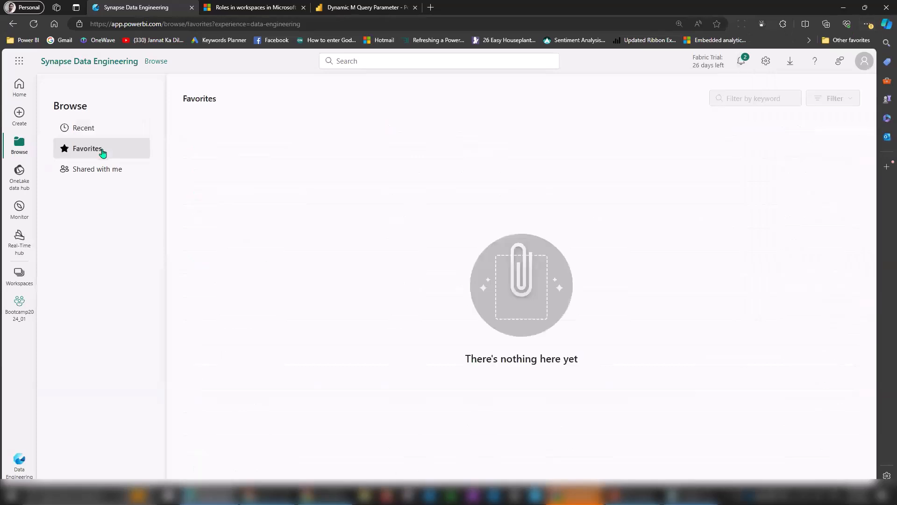
pyautogui.click(99, 176)
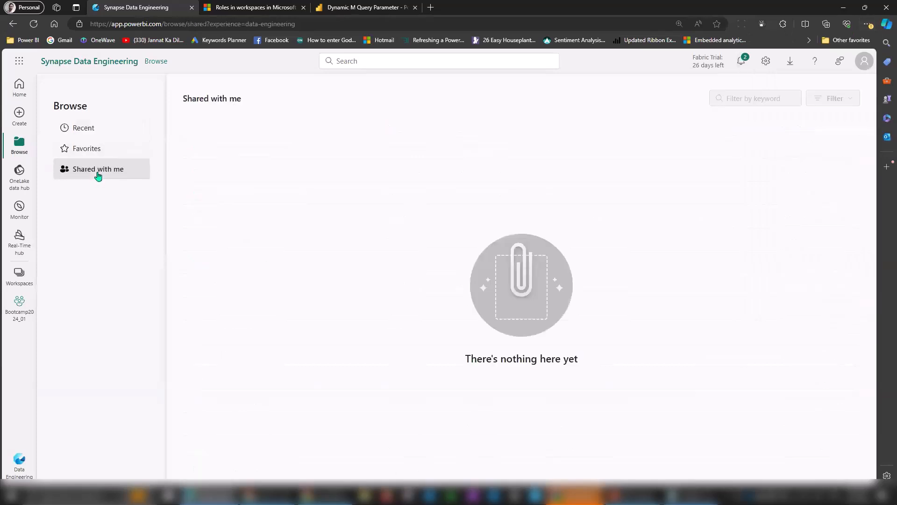
pyautogui.click(90, 135)
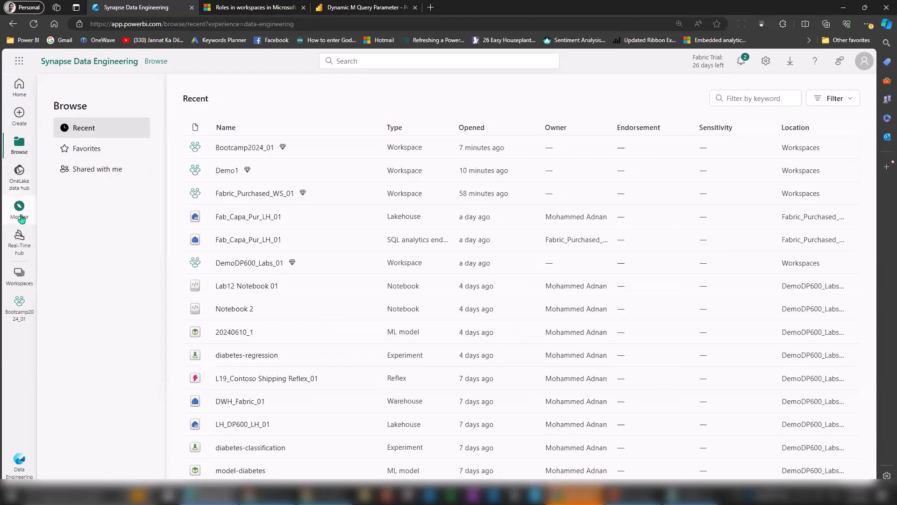
# Check the workspace list, OneLake data hub and Home, then open the Bootcamp2024_01 workspace.
pyautogui.click(20, 276)
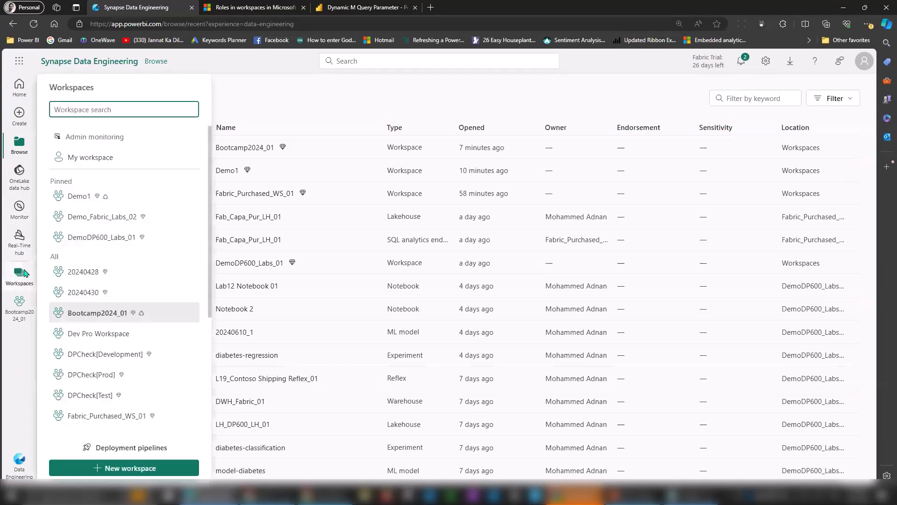
pyautogui.click(21, 184)
pyautogui.click(21, 182)
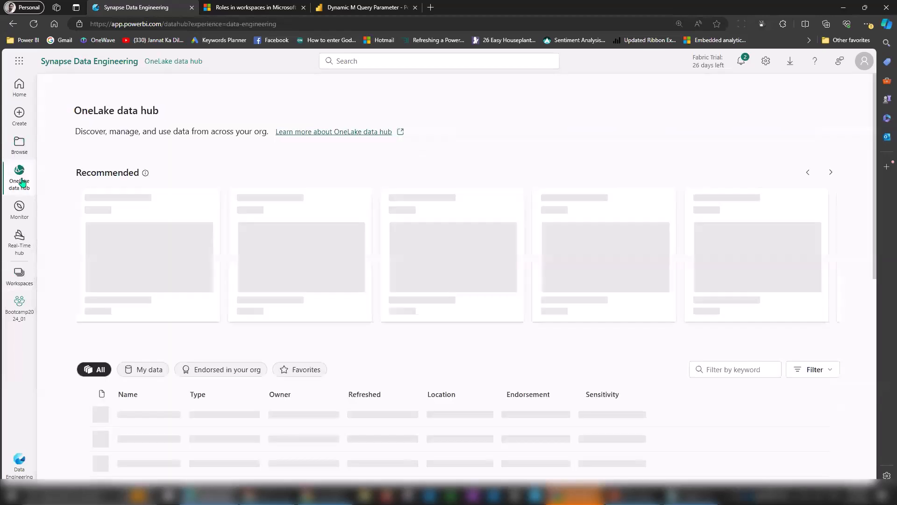
pyautogui.click(20, 93)
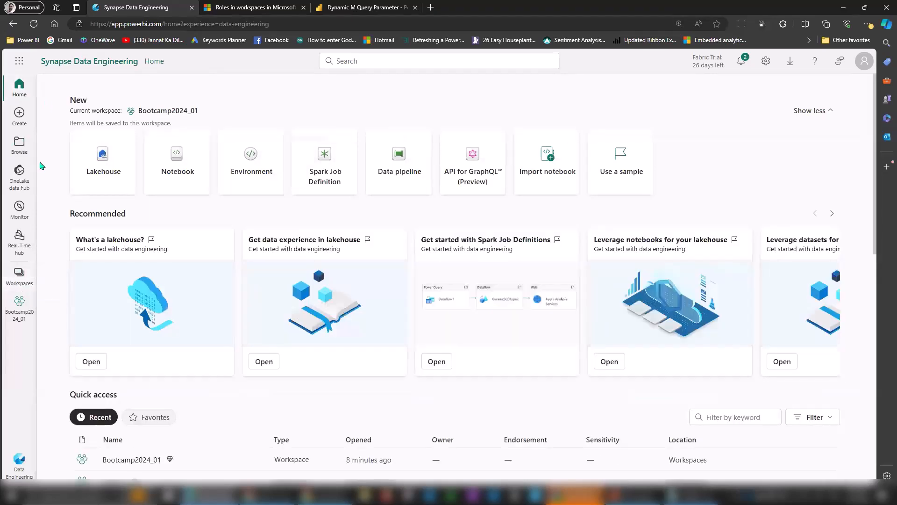
pyautogui.click(19, 152)
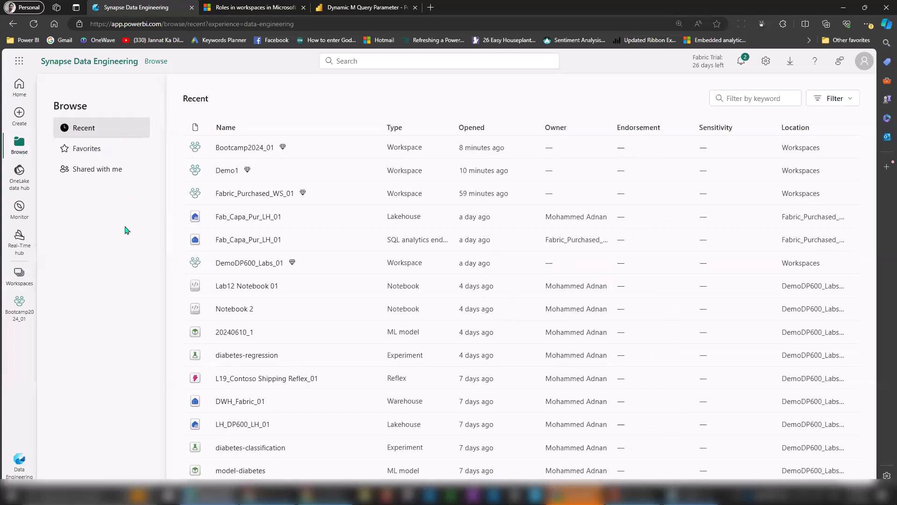
pyautogui.click(18, 63)
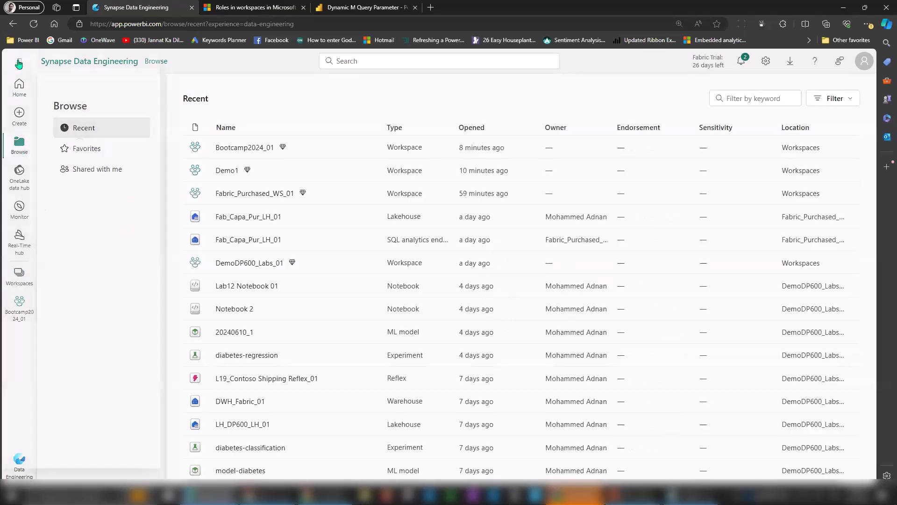
pyautogui.click(19, 65)
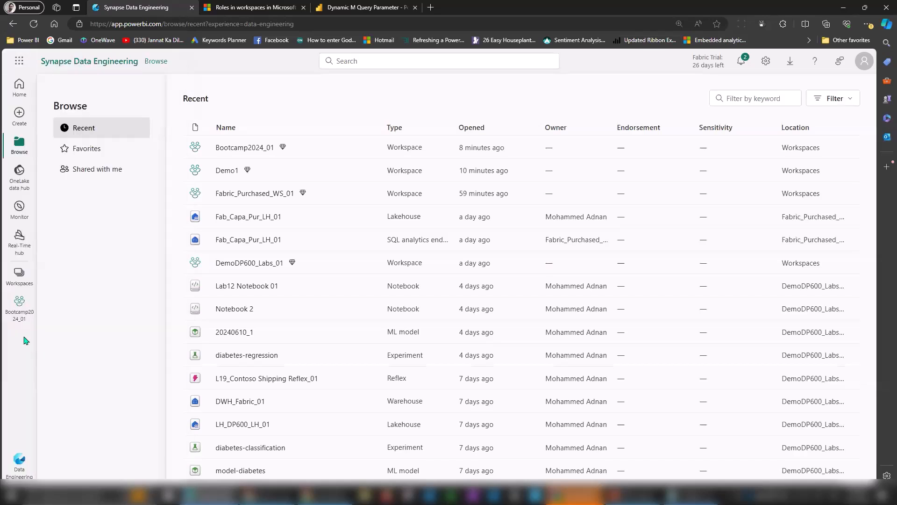
pyautogui.click(22, 304)
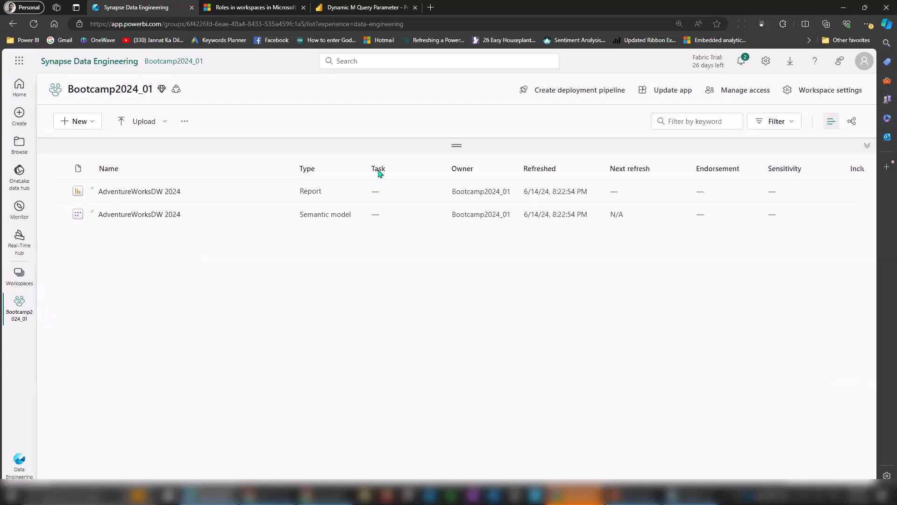
# Update the app after reviewing Content and Audience, confirm, and open the published app.
pyautogui.click(678, 95)
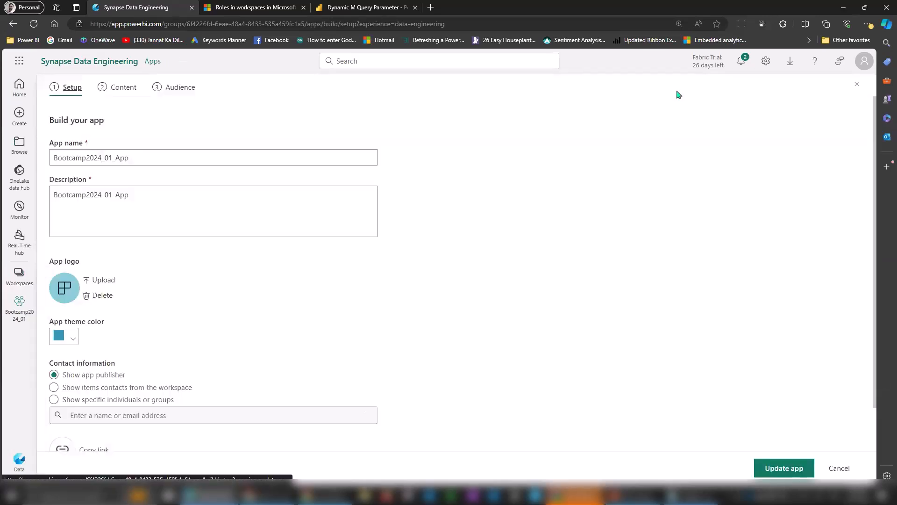
pyautogui.click(122, 90)
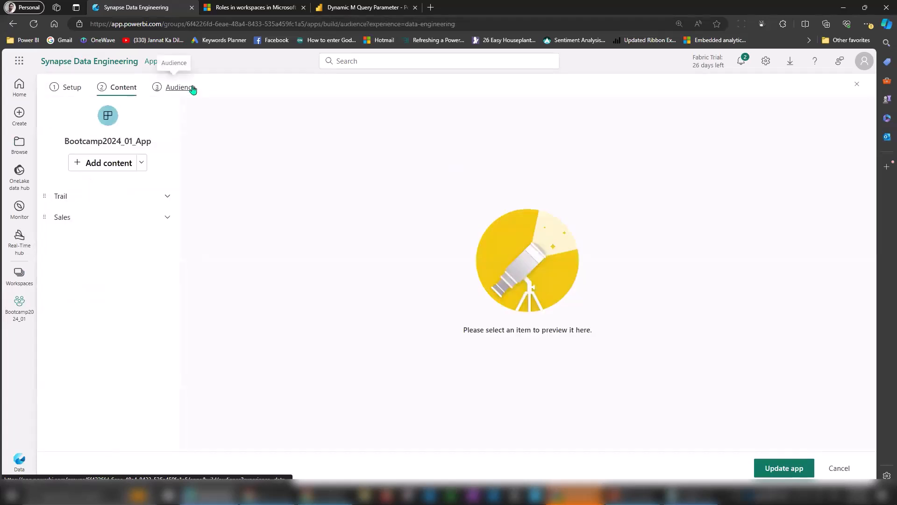
pyautogui.click(191, 89)
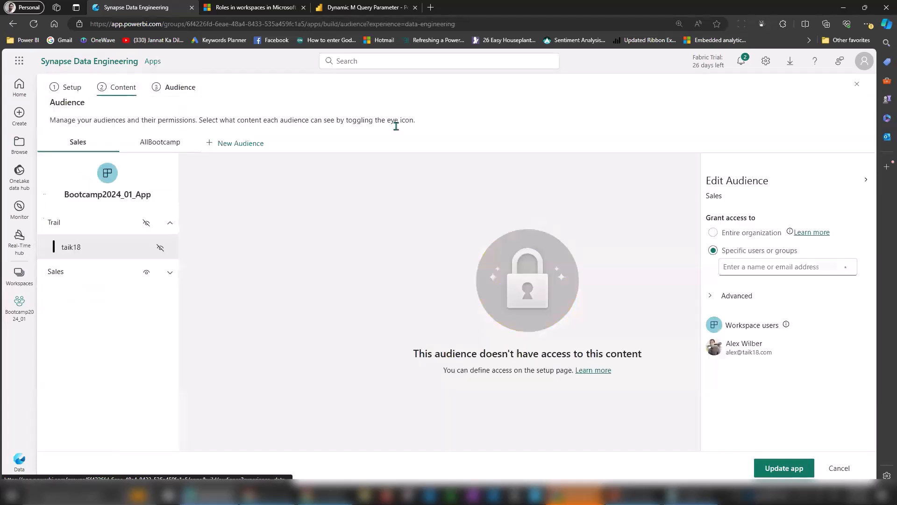
pyautogui.click(784, 469)
pyautogui.click(519, 299)
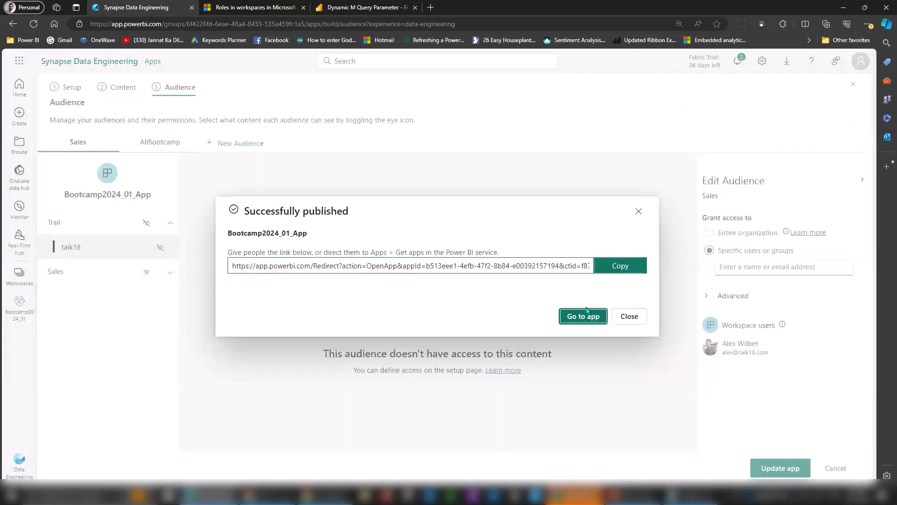
pyautogui.click(584, 316)
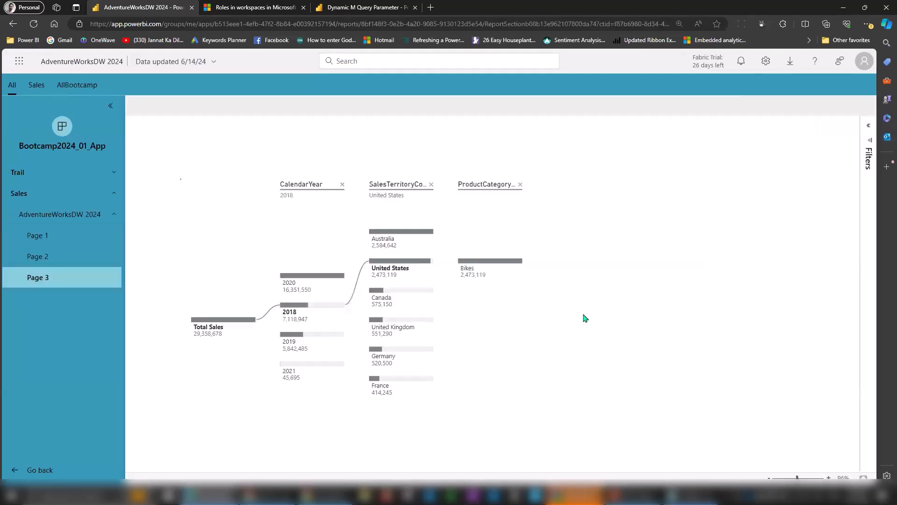
# Preview the app as the Sales audience, then as AllBootcamp.
pyautogui.click(36, 85)
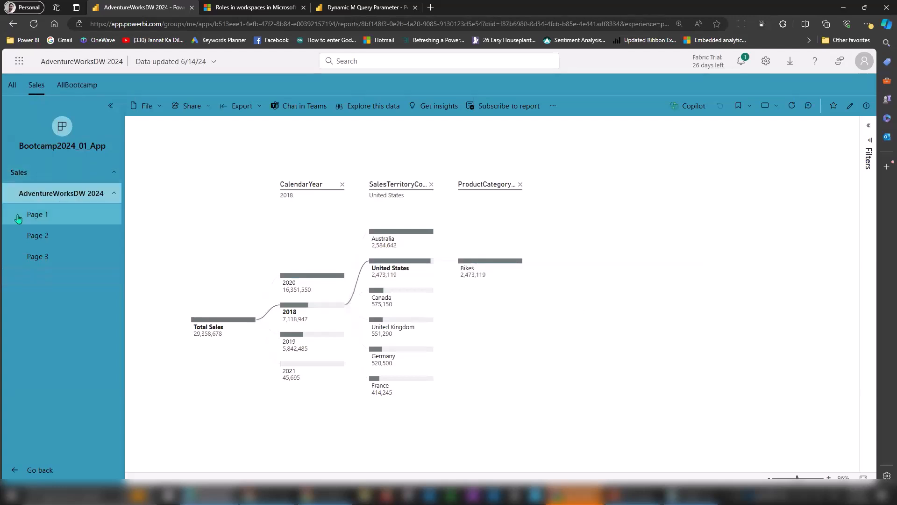
pyautogui.click(76, 86)
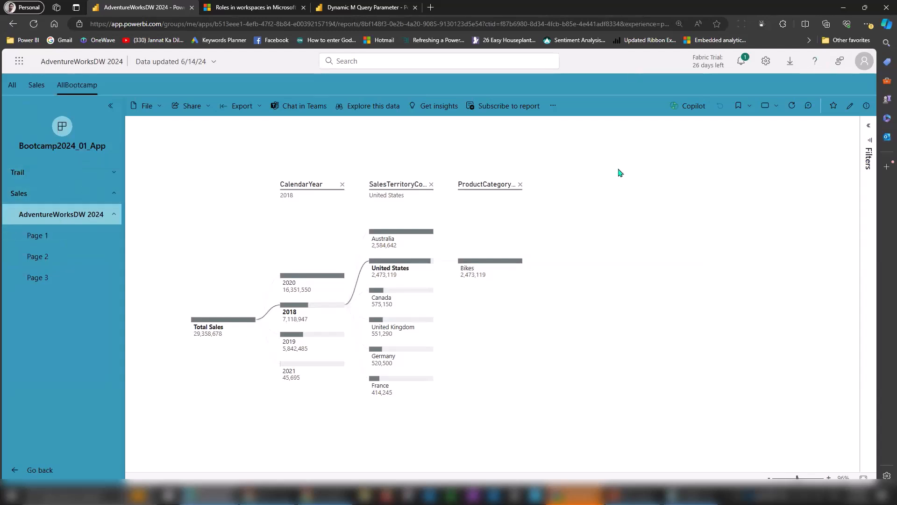
# In a private window, open app.powerbi.com and sign in with the test user's email.
pyautogui.hotkey('ctrl', 'shift', 'n')
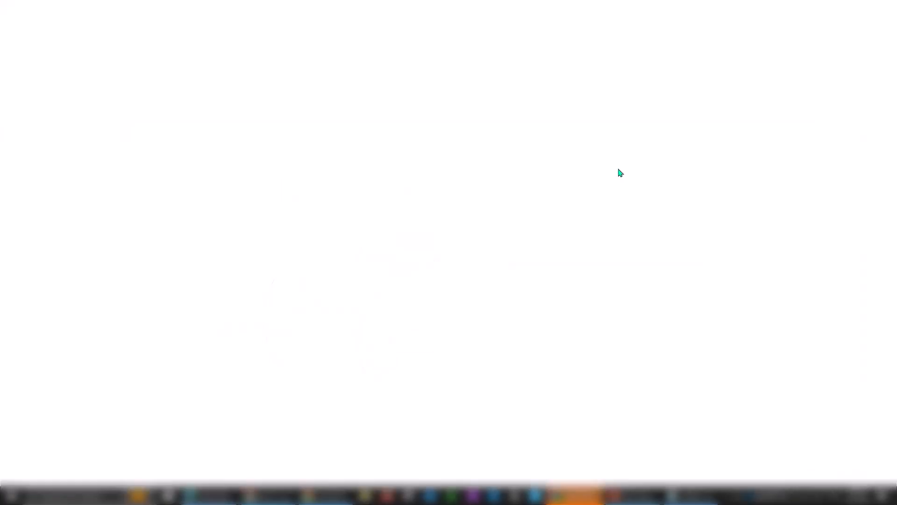
pyautogui.write('app.powerbi.com')
pyautogui.press('Return')
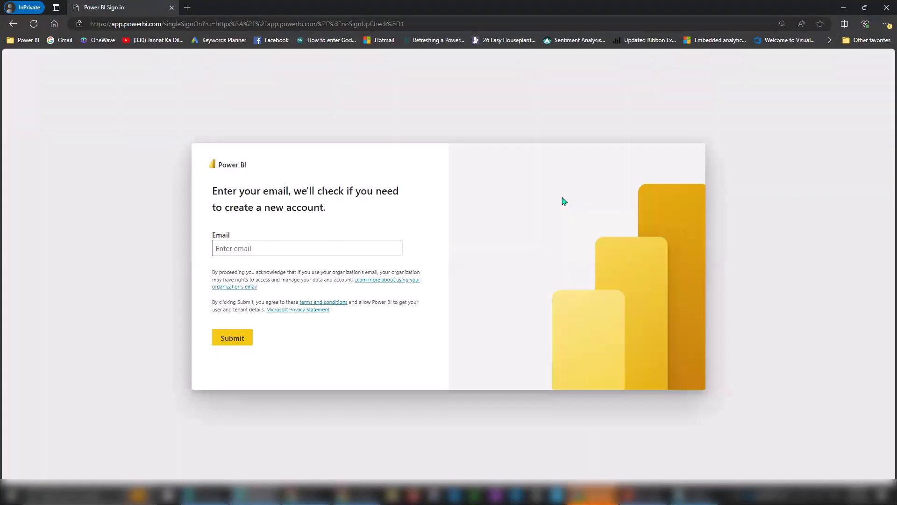
pyautogui.click(285, 249)
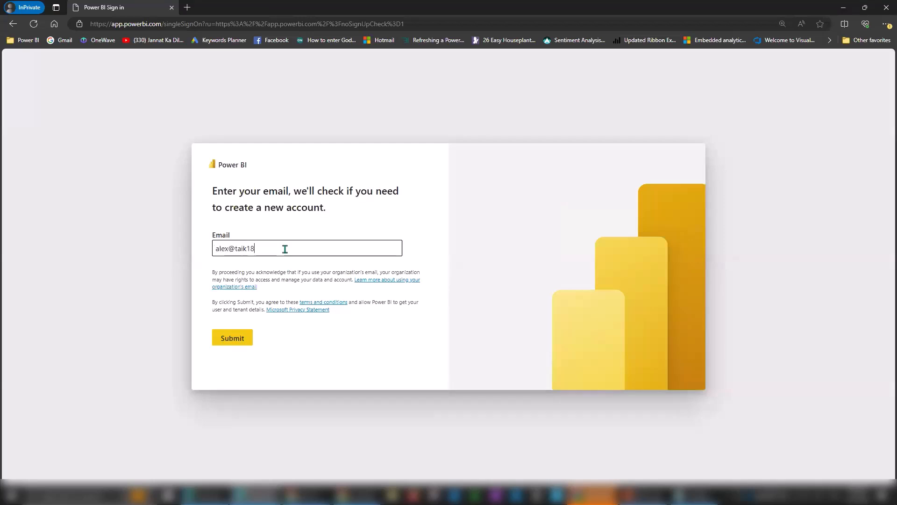
pyautogui.press('Return')
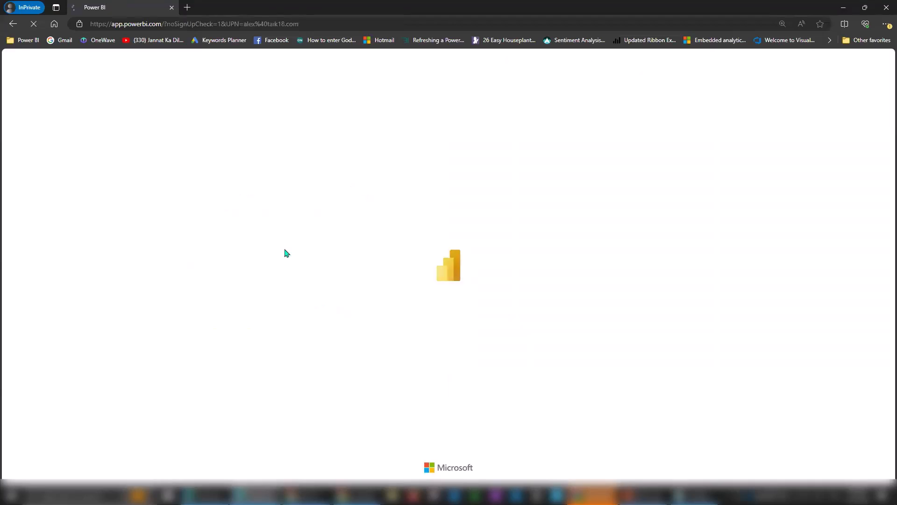
pyautogui.press('Return')
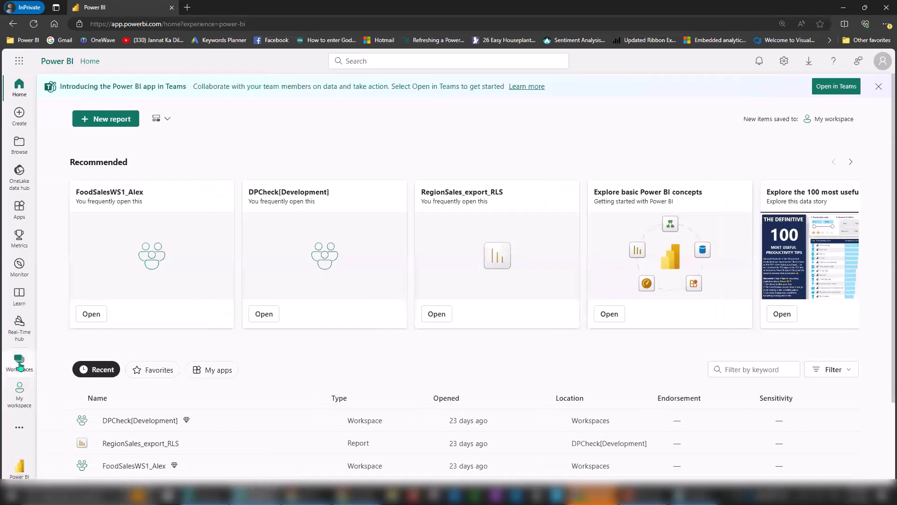
# Check the Workspaces and More flyouts, then open the test user's Apps list.
pyautogui.click(20, 362)
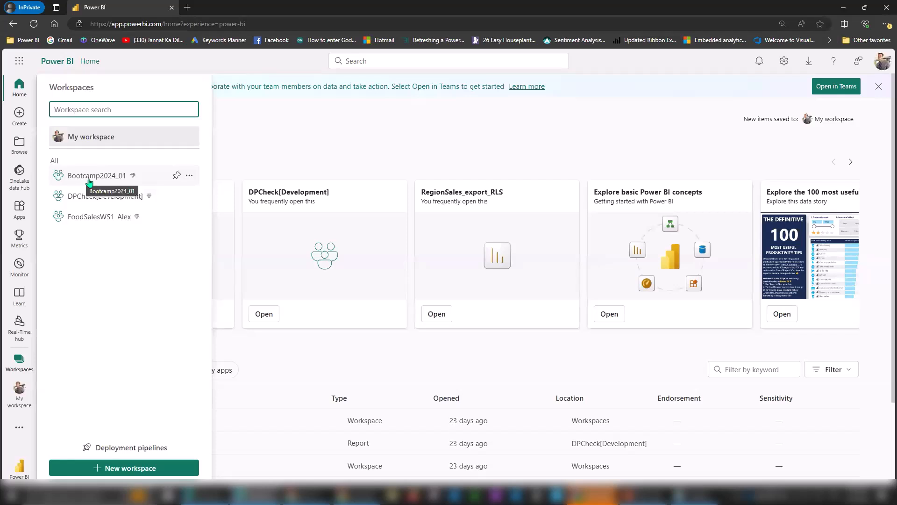
pyautogui.click(393, 138)
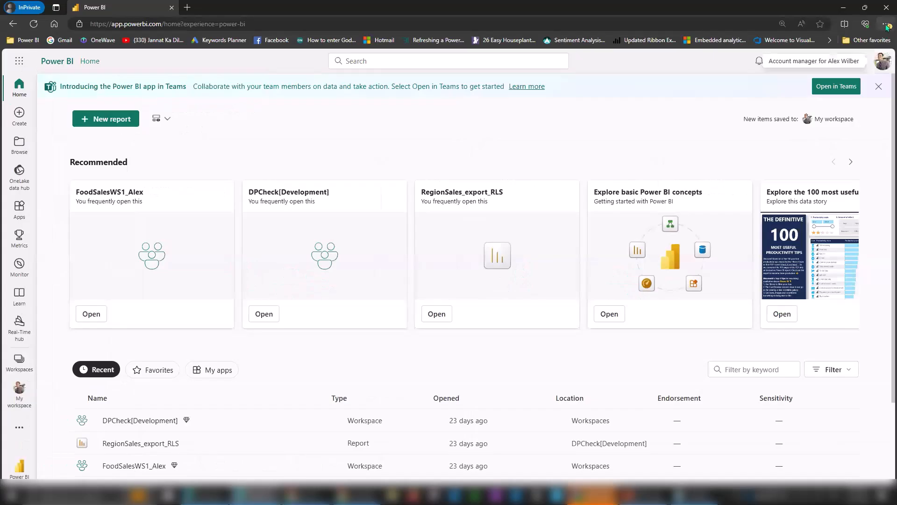
pyautogui.click(887, 24)
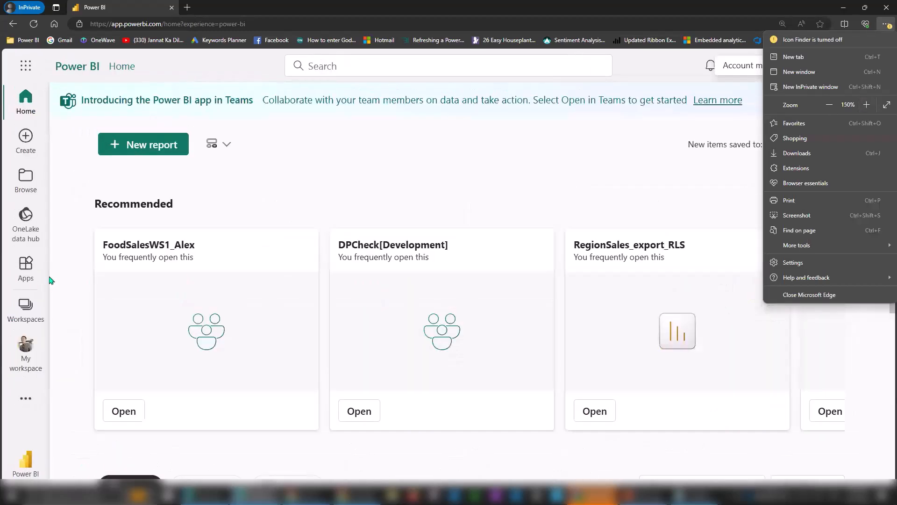
pyautogui.click(27, 399)
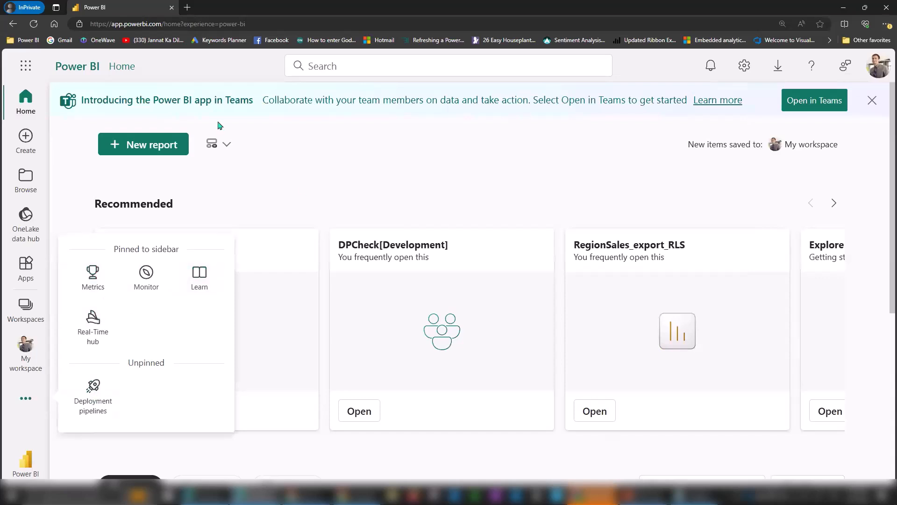
pyautogui.click(322, 163)
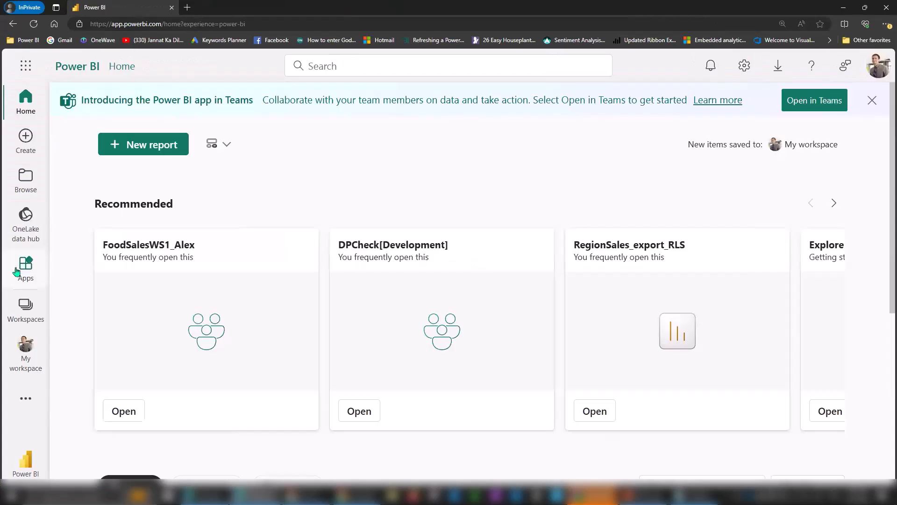
pyautogui.click(29, 267)
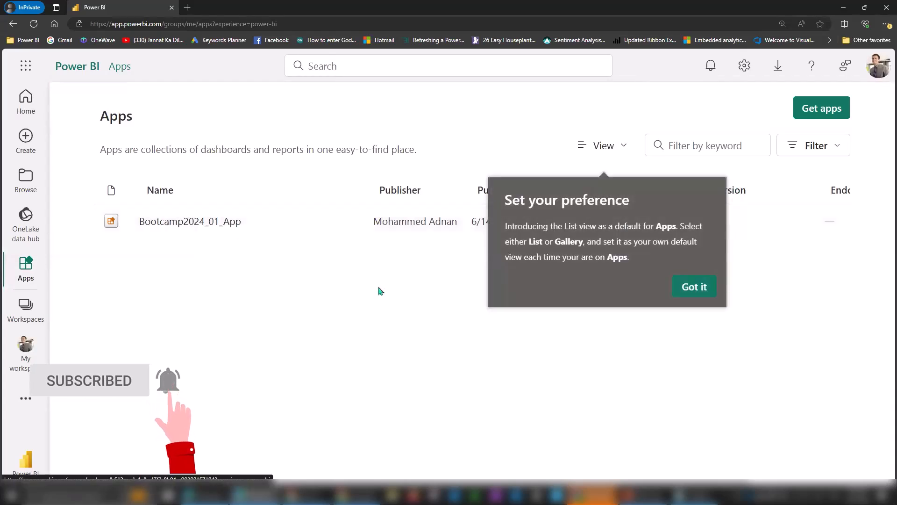
pyautogui.click(192, 227)
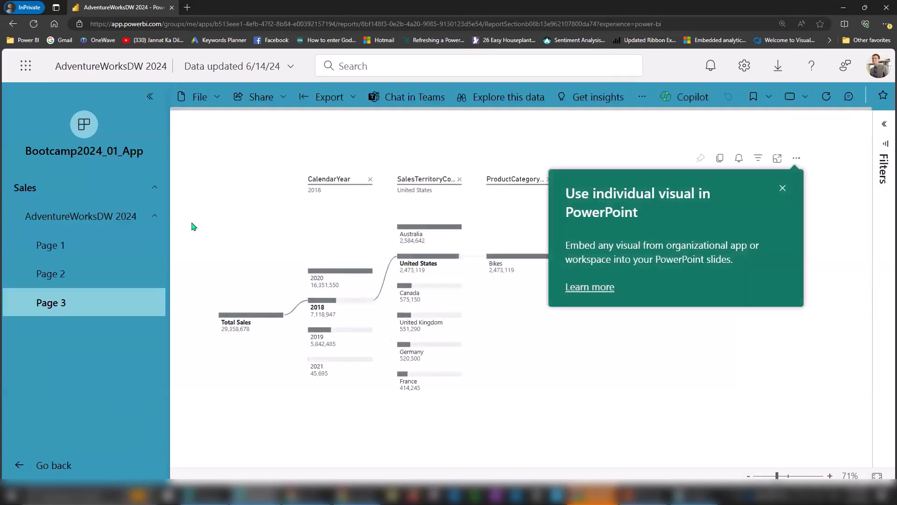
pyautogui.hotkey('alt', 'Tab')
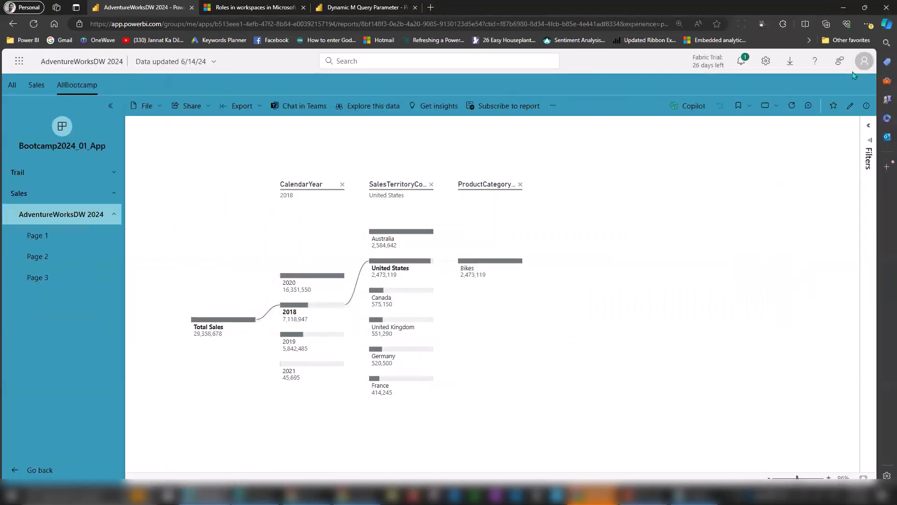
pyautogui.click(868, 24)
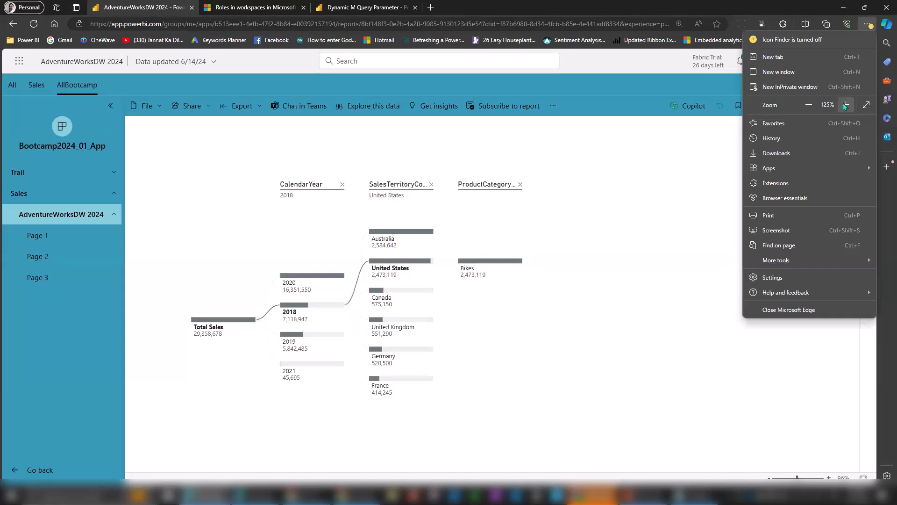
pyautogui.click(846, 105)
pyautogui.hotkey('alt', 'Tab')
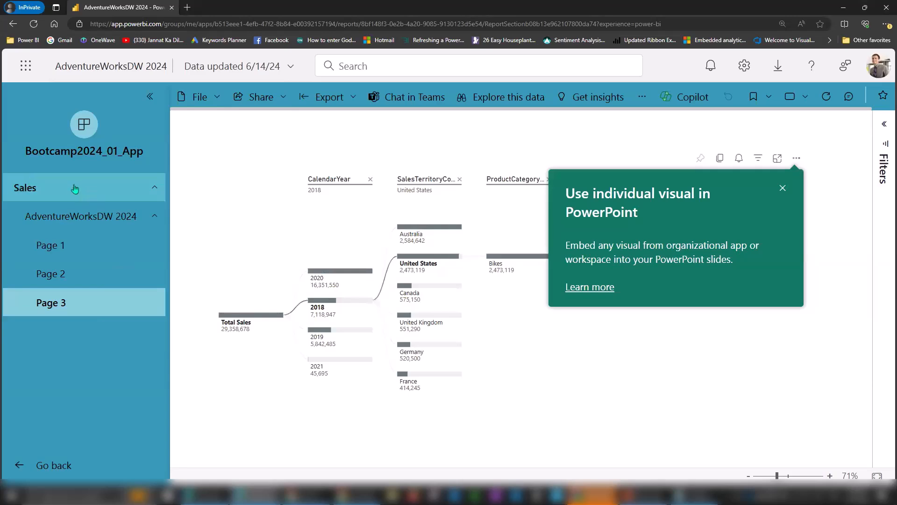
pyautogui.hotkey('alt', 'Tab')
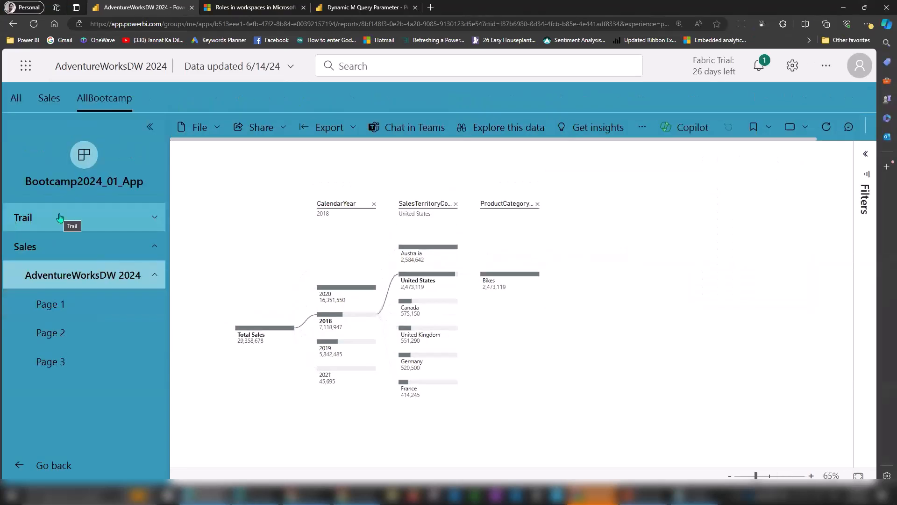
pyautogui.hotkey('alt', 'Tab')
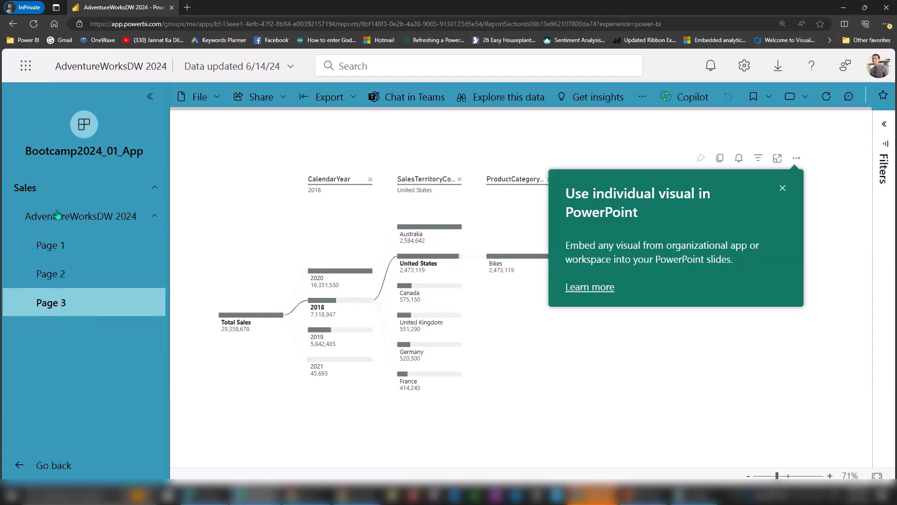
pyautogui.click(52, 464)
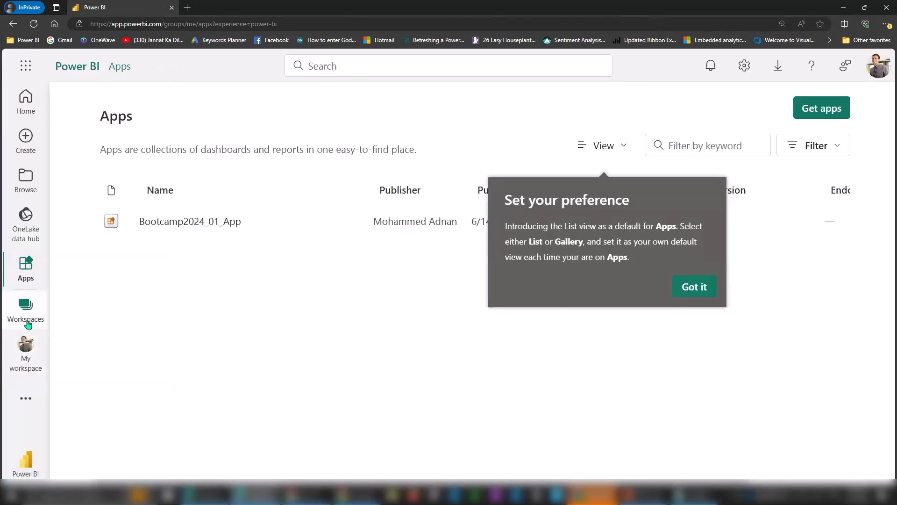
# Open the Bootcamp2024_01 workspace, then reload the plain Power BI home address.
pyautogui.click(27, 318)
pyautogui.click(113, 222)
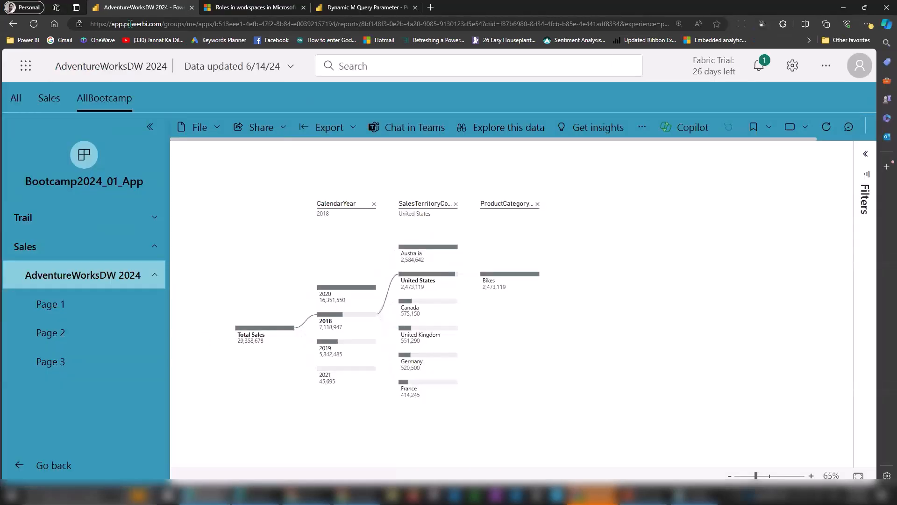
pyautogui.moveTo(164, 24); pyautogui.dragTo(726, 41)
pyautogui.press('BackSpace')
pyautogui.press('Return')
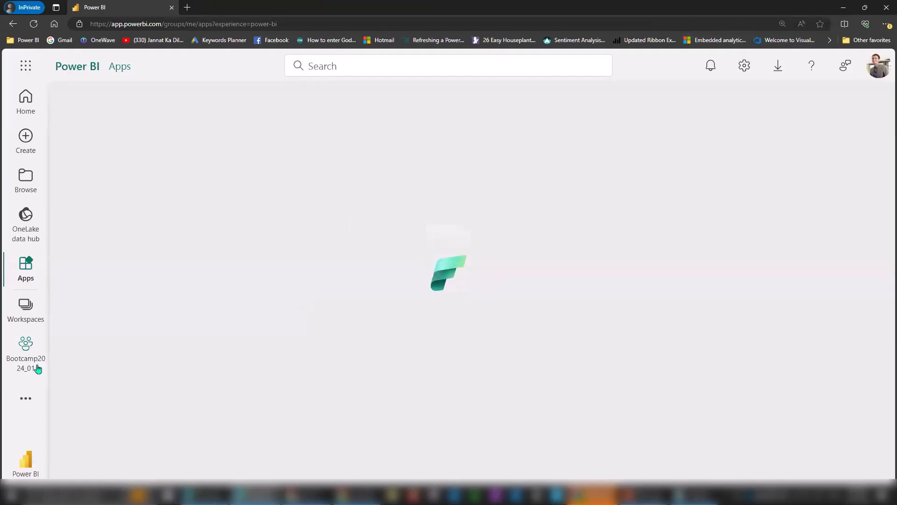
# Visit the DPCheck[Development], FoodSalesWS1_Alex and Bootcamp2024_01 workspaces in turn.
pyautogui.click(26, 308)
pyautogui.click(154, 252)
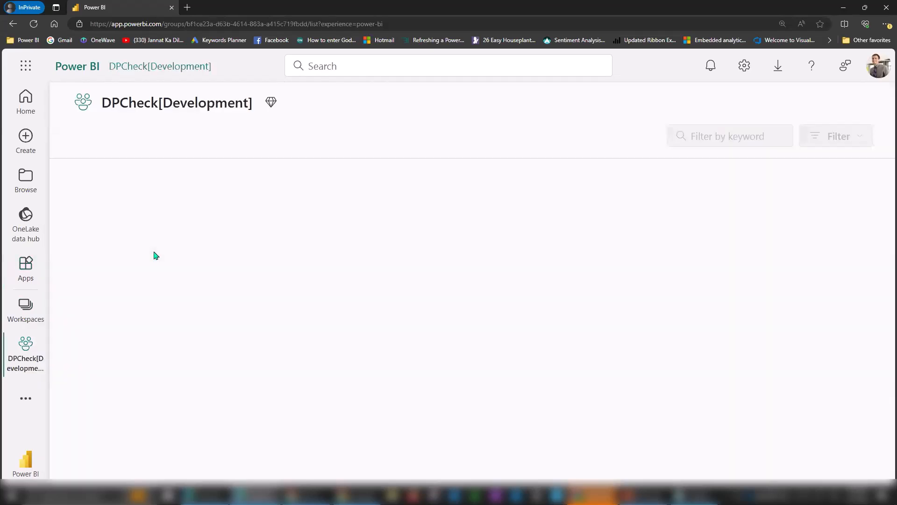
pyautogui.moveTo(475, 334); pyautogui.dragTo(472, 180)
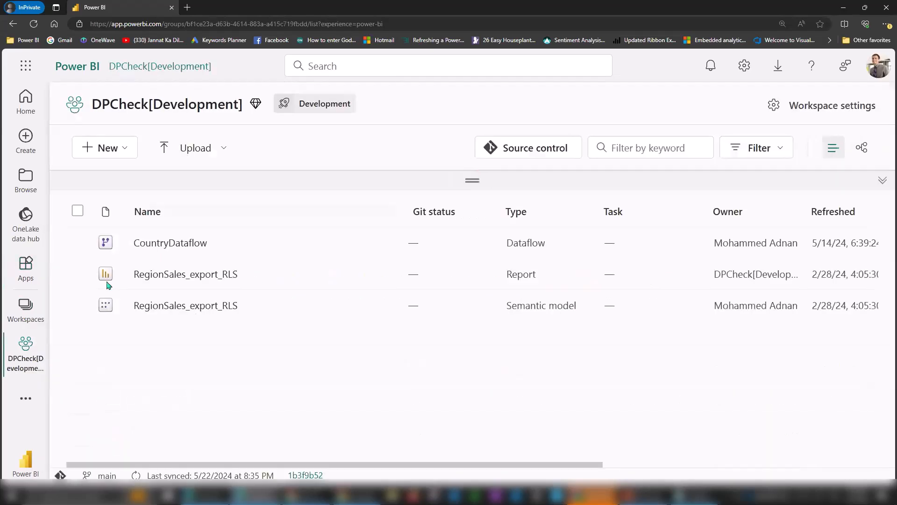
pyautogui.click(25, 308)
pyautogui.click(124, 279)
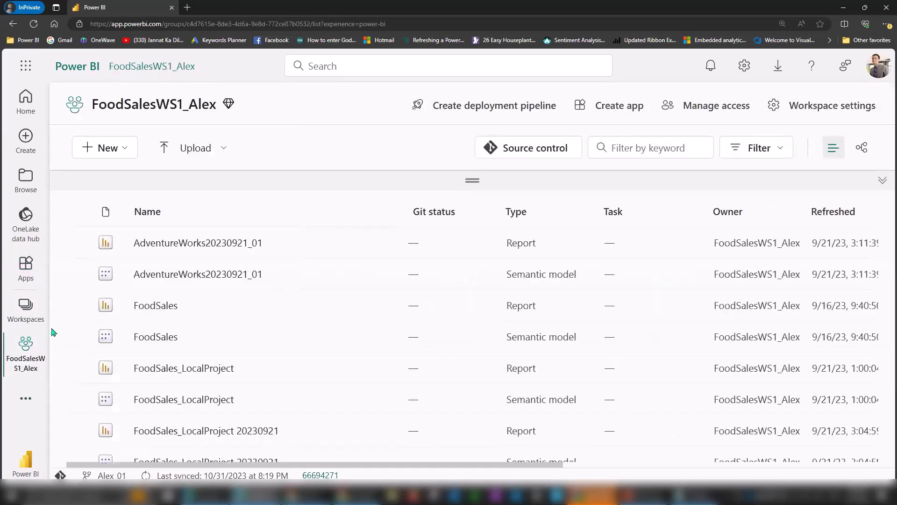
pyautogui.click(26, 309)
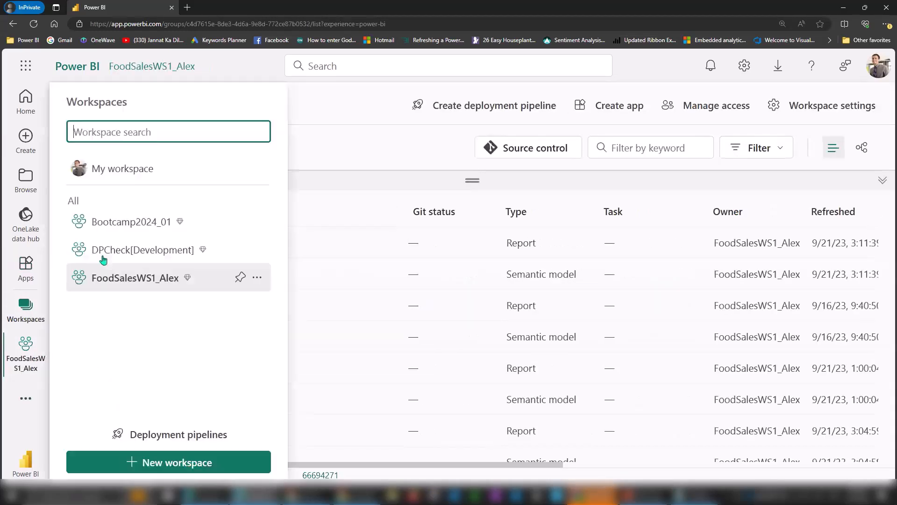
pyautogui.click(131, 221)
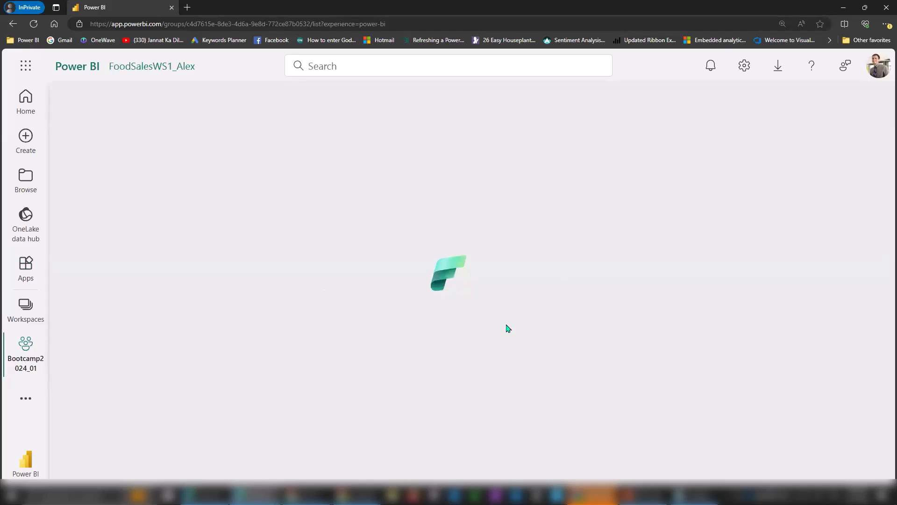
# Recheck the workspace list and the owner's window, then go to the Browse page.
pyautogui.click(33, 308)
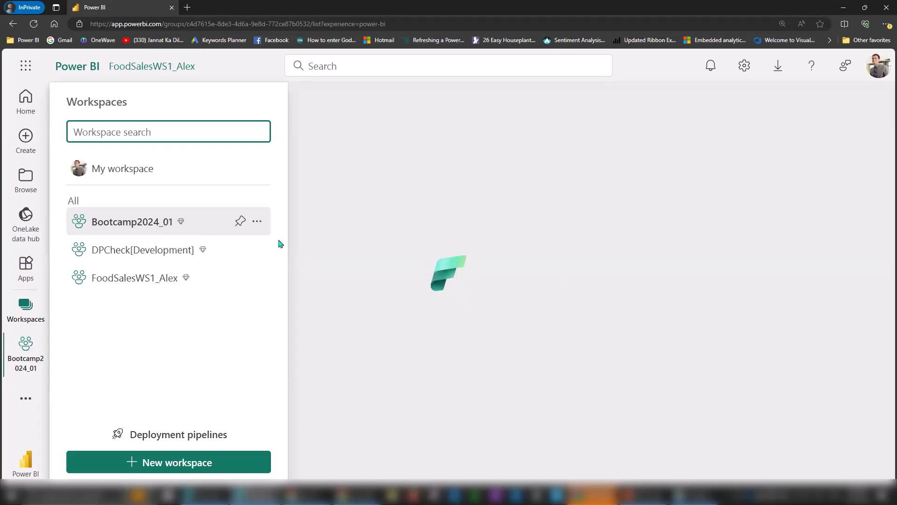
pyautogui.hotkey('alt', 'Tab')
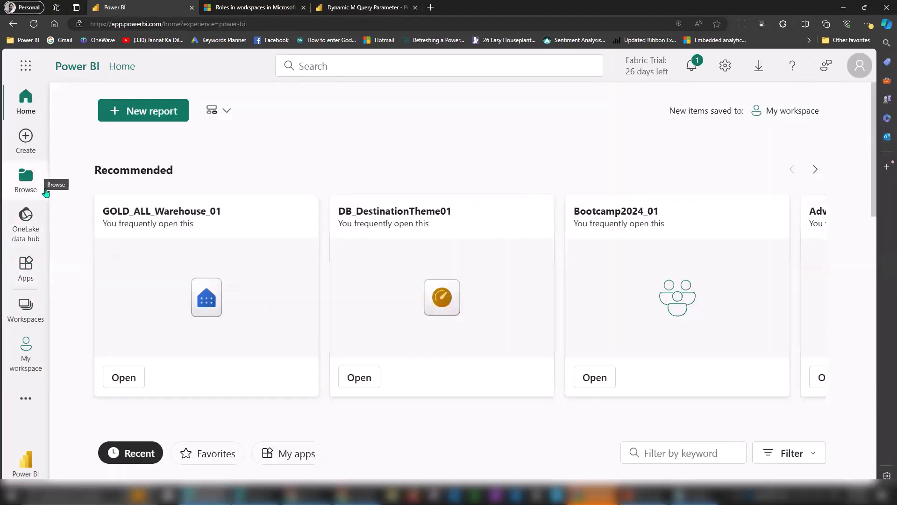
pyautogui.hotkey('alt', 'Tab')
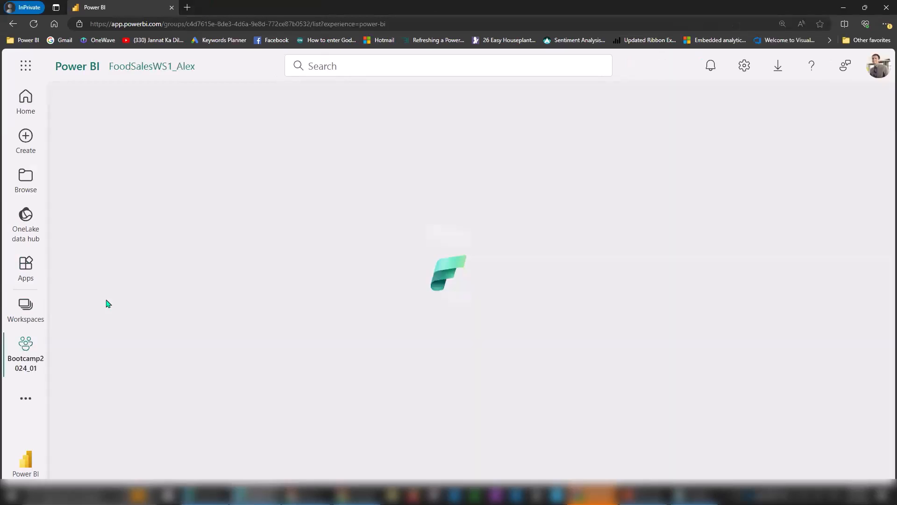
pyautogui.click(47, 310)
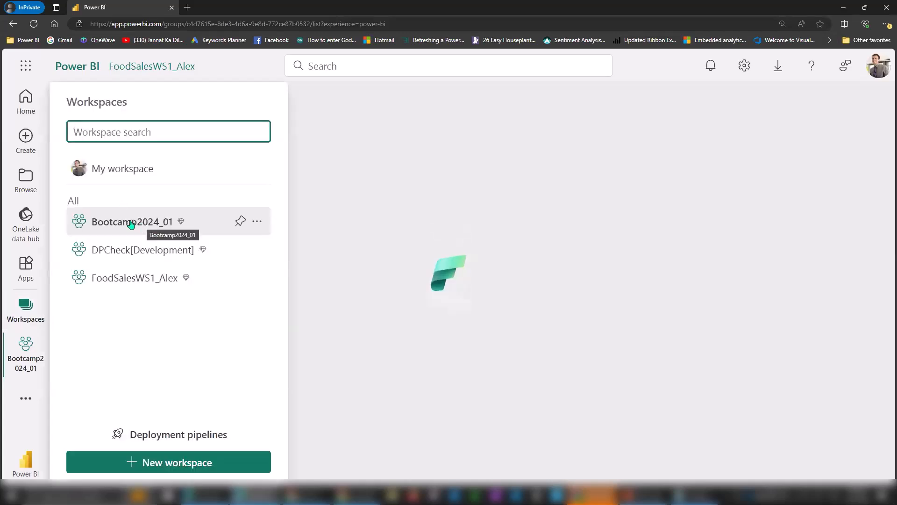
pyautogui.click(28, 182)
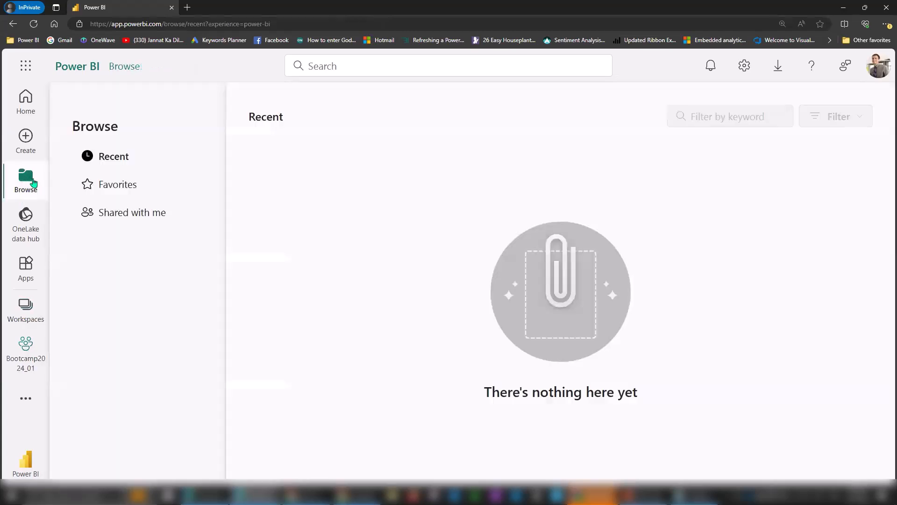
# Show the Shared with me list with AdventureWorksDW 2024, glancing at the Workspaces flyout before closing it.
pyautogui.click(131, 213)
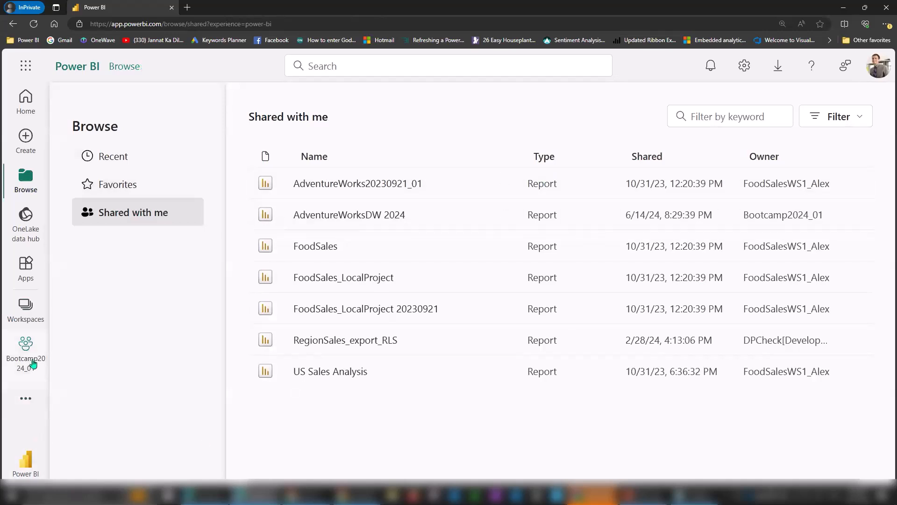
pyautogui.click(33, 321)
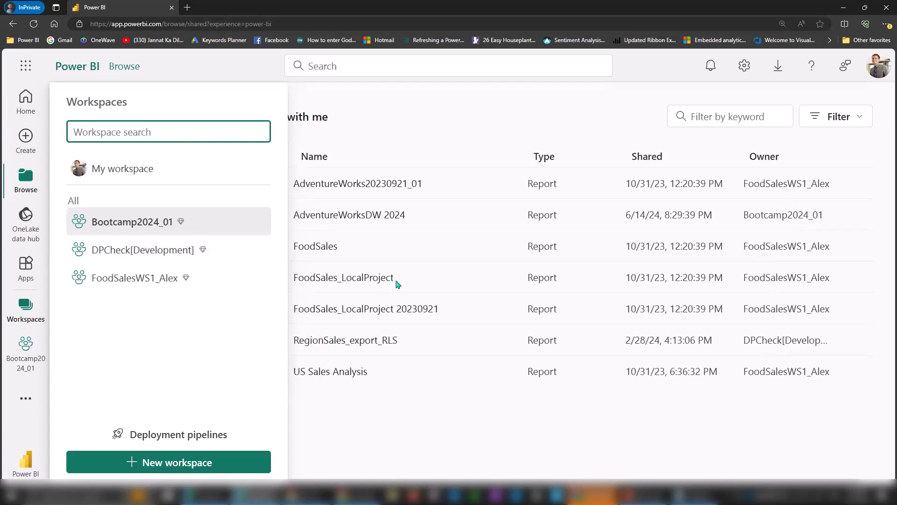
pyautogui.click(521, 457)
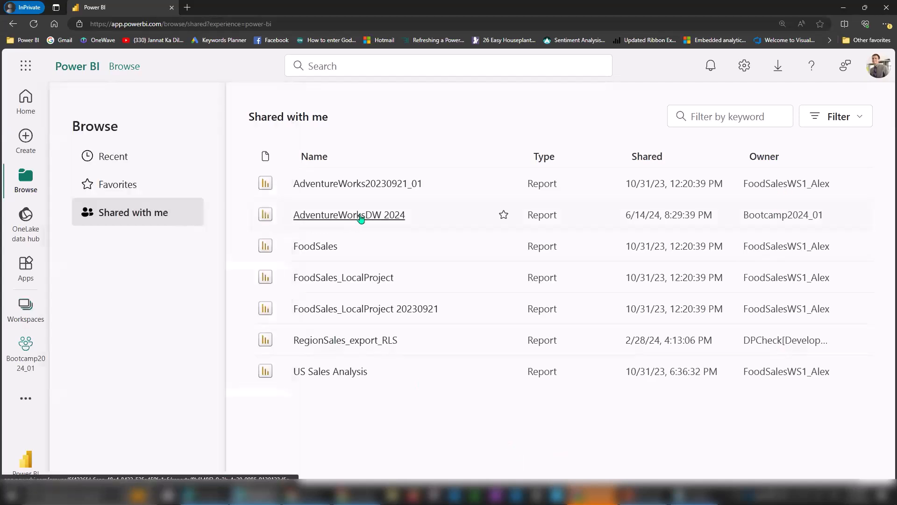
# Open the shared AdventureWorksDW 2024 report and view Page 1, then Page 2's scatter charts.
pyautogui.click(360, 216)
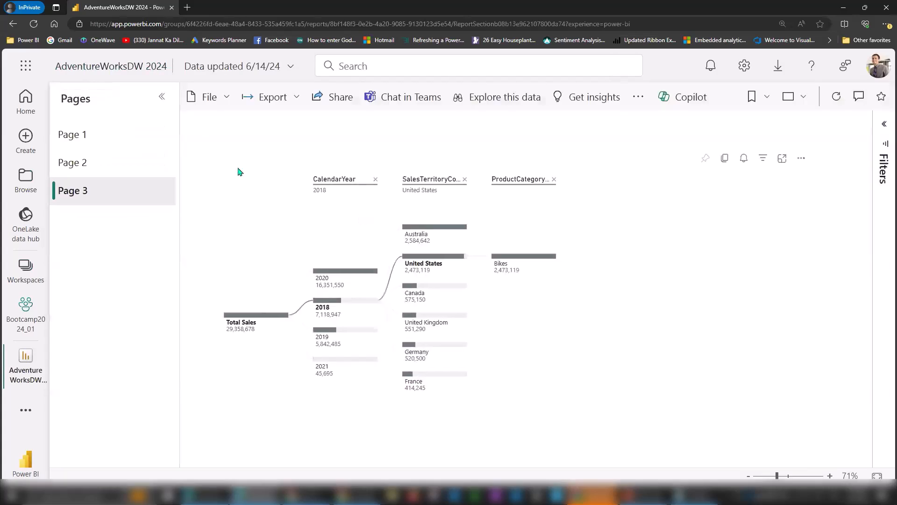
pyautogui.click(101, 137)
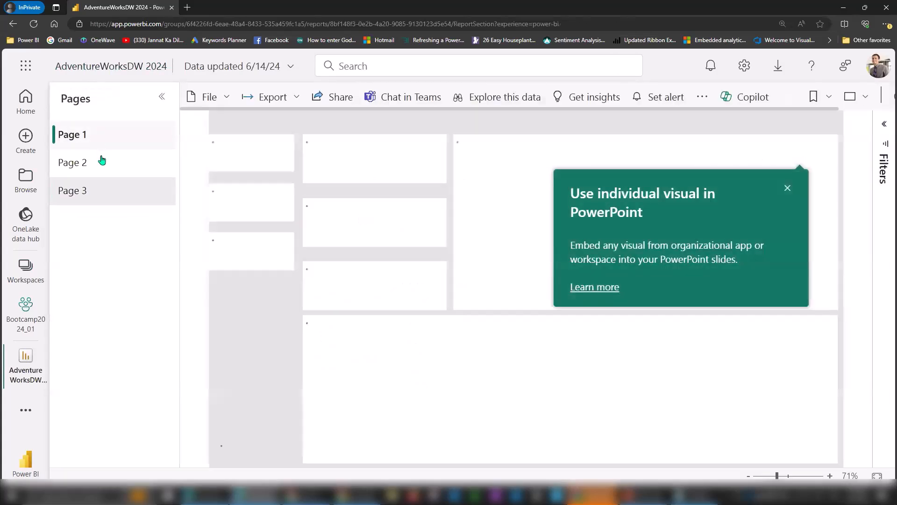
pyautogui.click(112, 171)
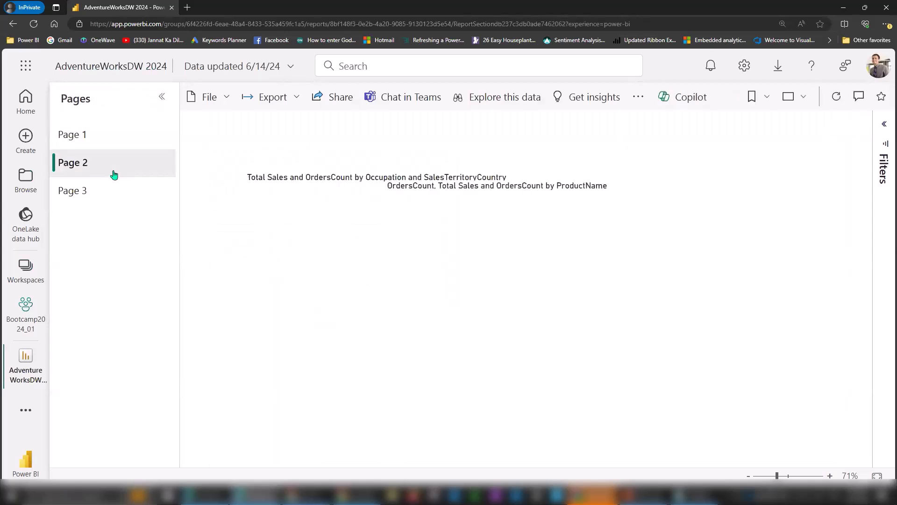
pyautogui.click(639, 96)
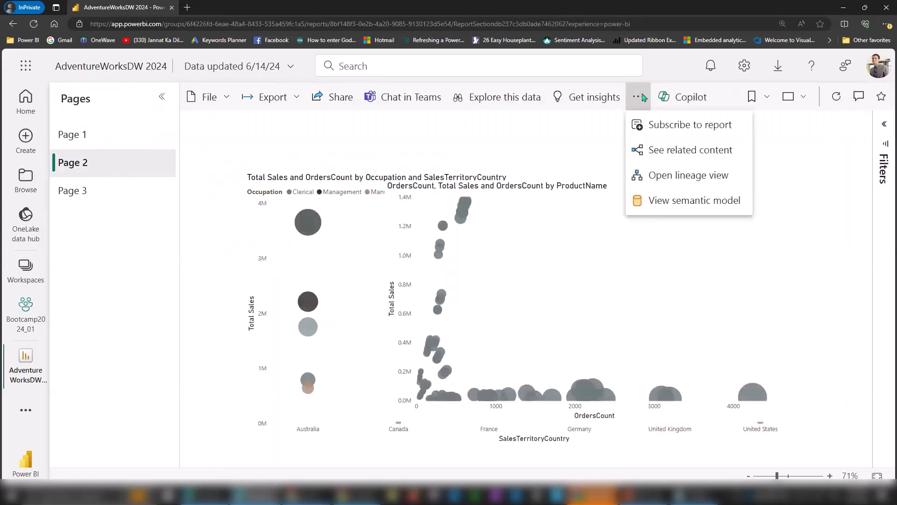
# Lower the Edge zoom to 100%, then raise it back to 150%.
pyautogui.click(887, 24)
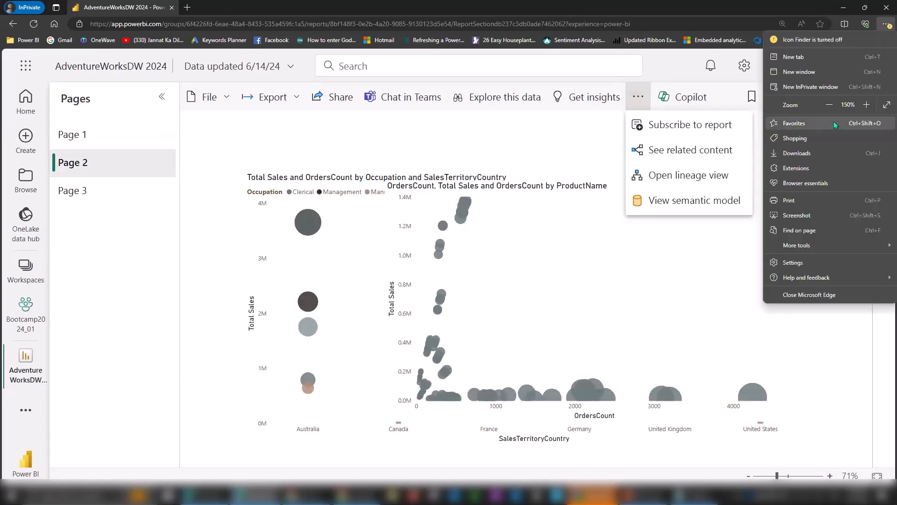
pyautogui.click(832, 107)
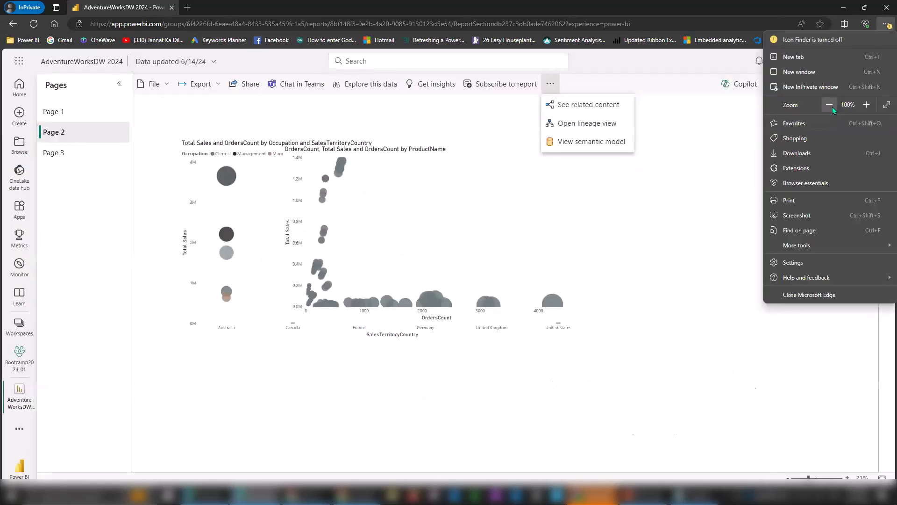
pyautogui.click(443, 90)
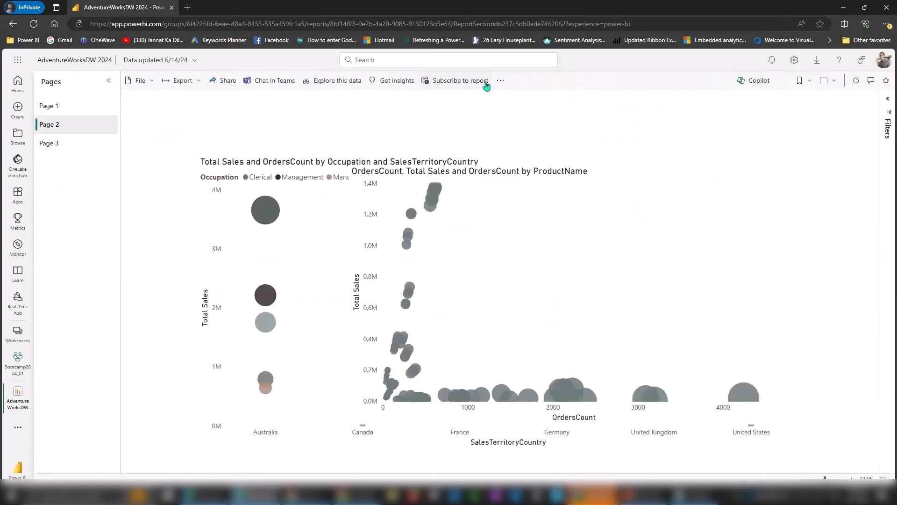
pyautogui.click(500, 81)
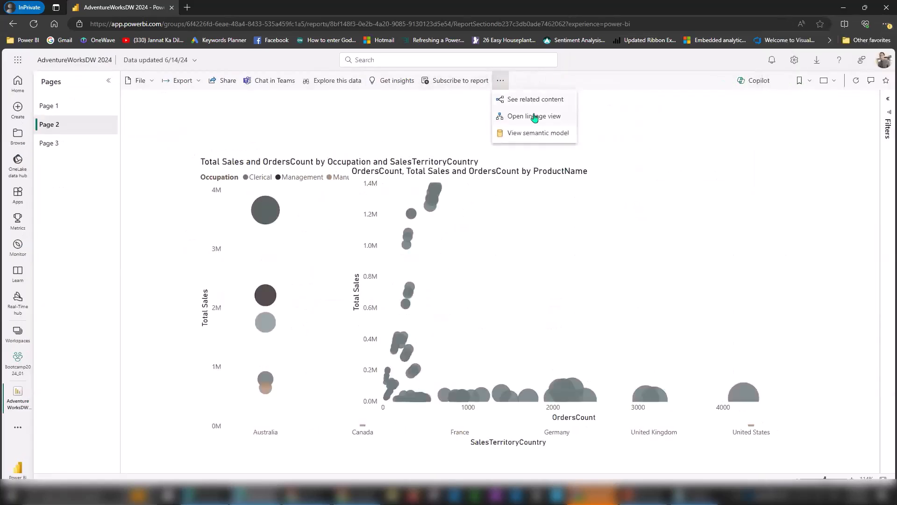
pyautogui.click(887, 23)
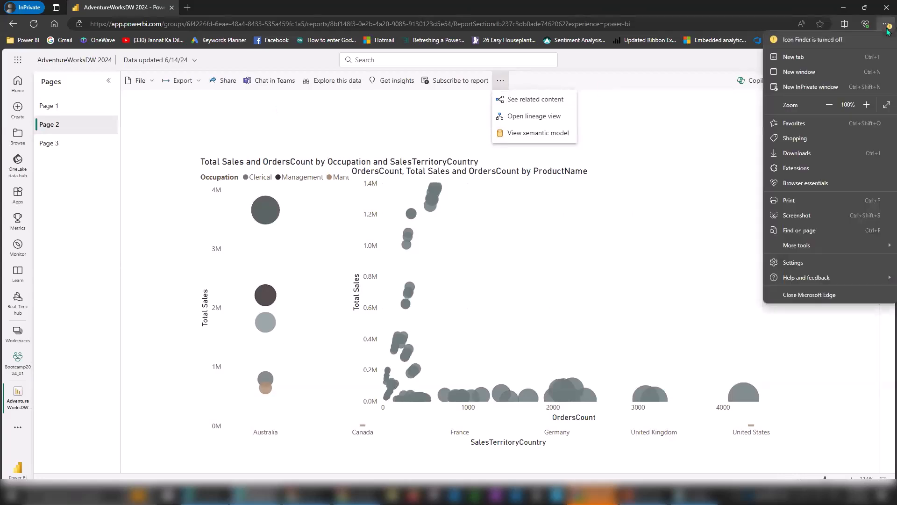
pyautogui.click(865, 105)
pyautogui.click(865, 105)
pyautogui.click(864, 105)
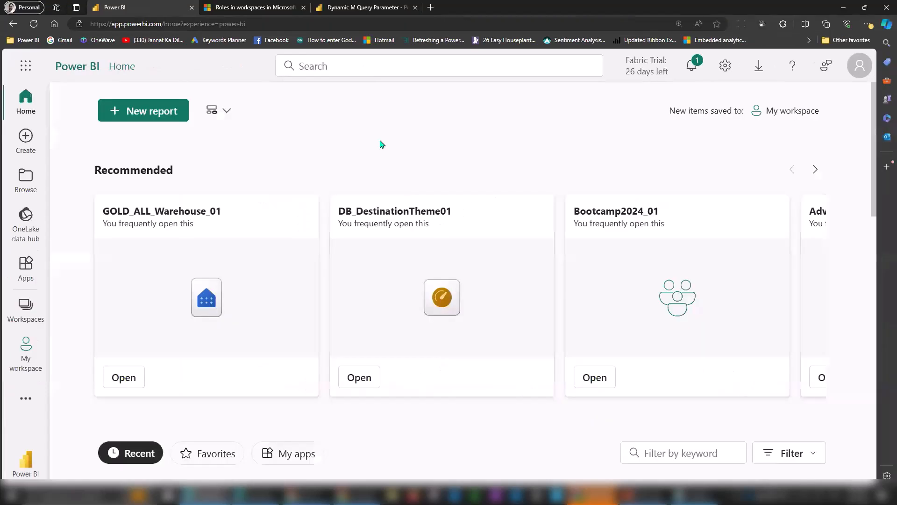
pyautogui.click(28, 318)
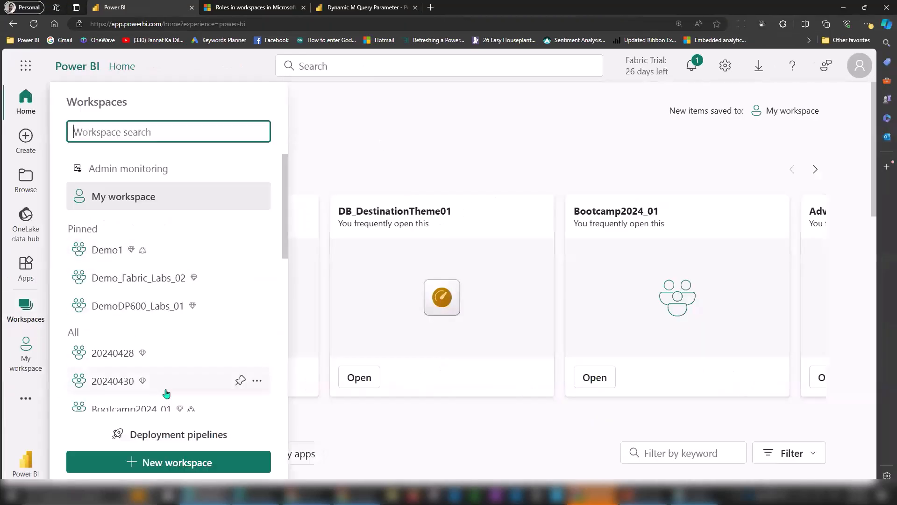
pyautogui.click(159, 403)
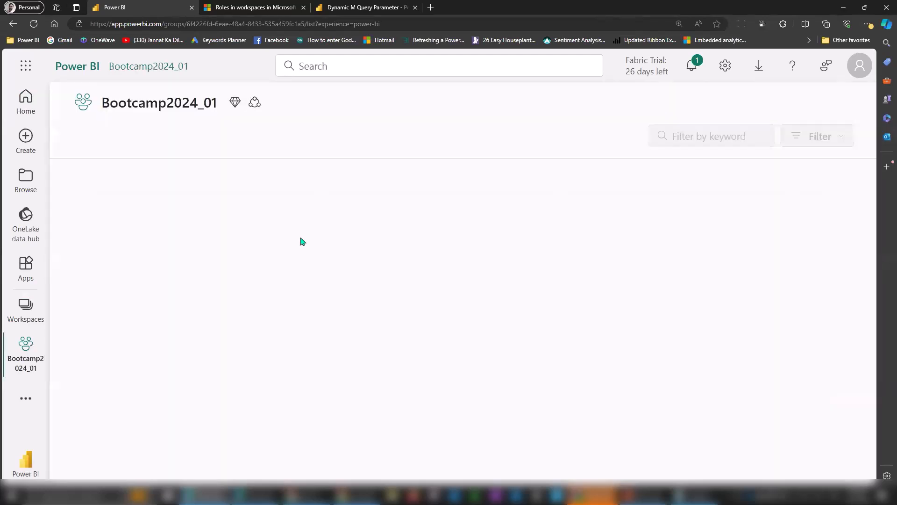
pyautogui.click(201, 245)
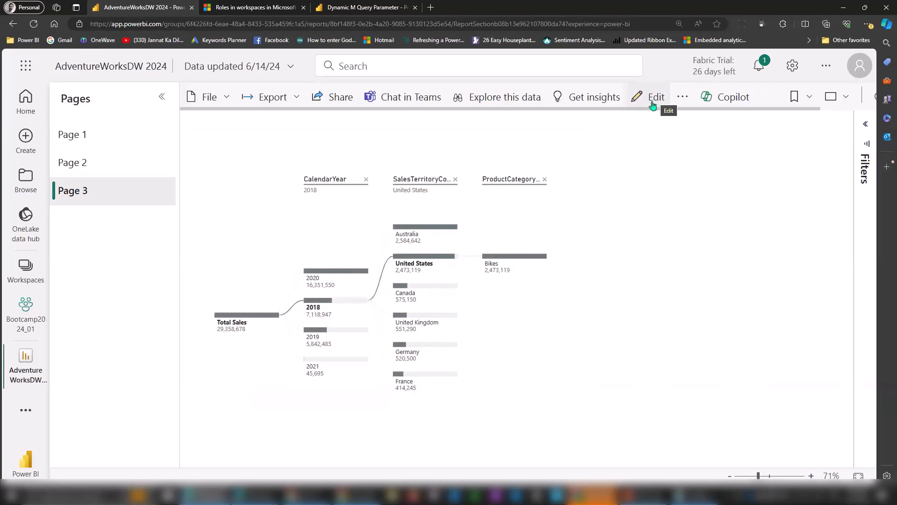
pyautogui.hotkey('alt', 'Tab')
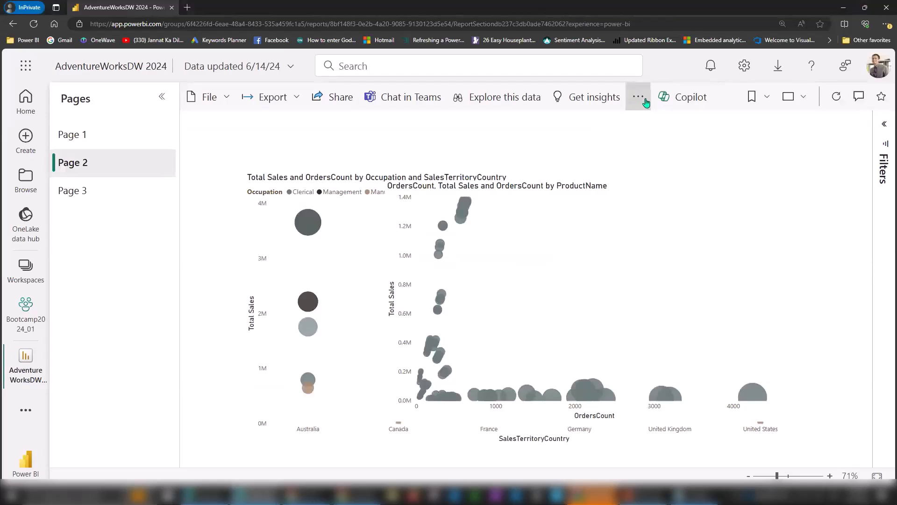
pyautogui.click(641, 98)
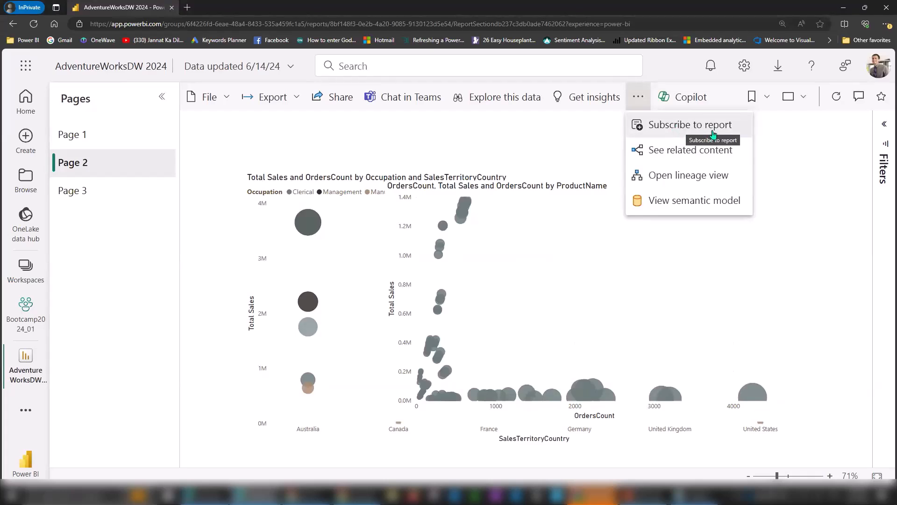
pyautogui.click(797, 137)
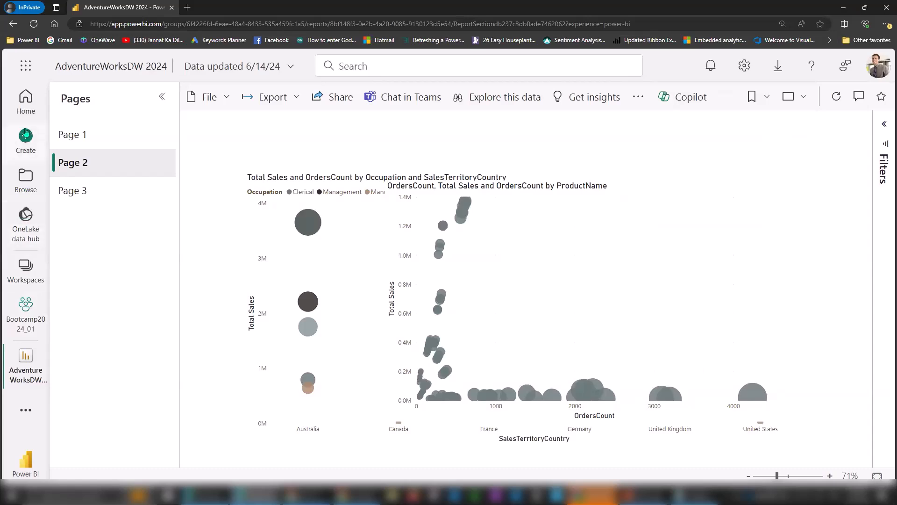
# Scroll through the M10 workspace slides in PowerPoint, then return to the report in Edge.
pyautogui.click(636, 495)
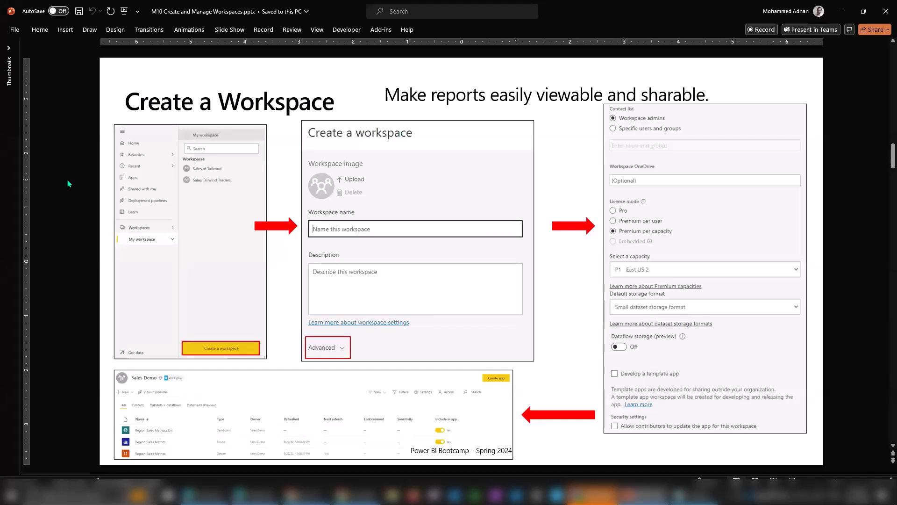
pyautogui.scroll(-3, 69, 184)
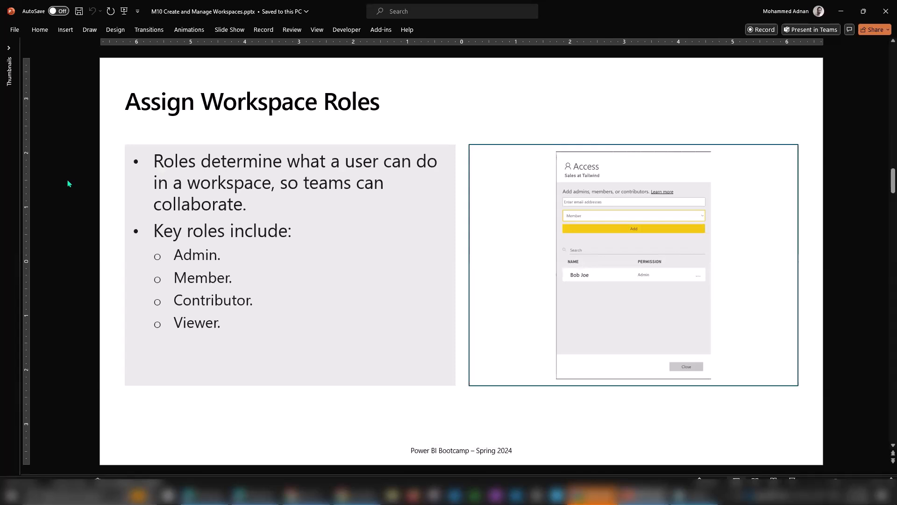
pyautogui.scroll(-3, 68, 183)
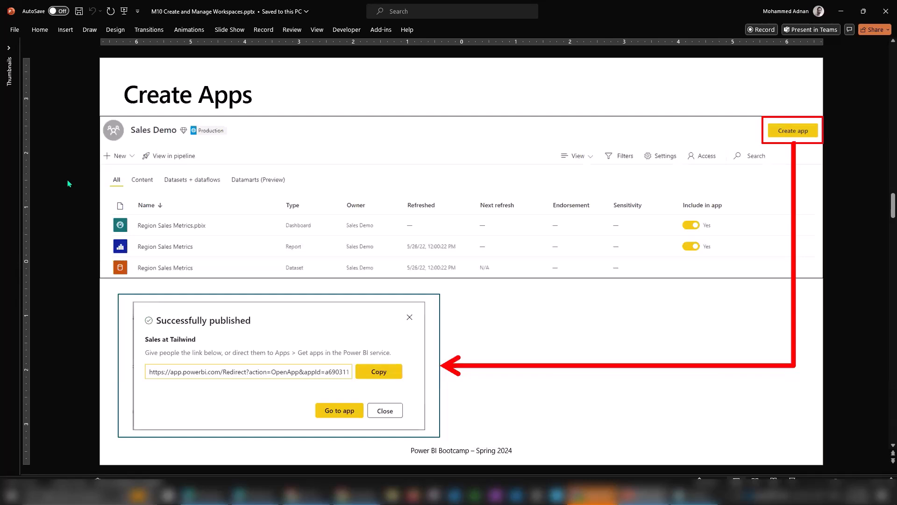
pyautogui.scroll(-3, 68, 184)
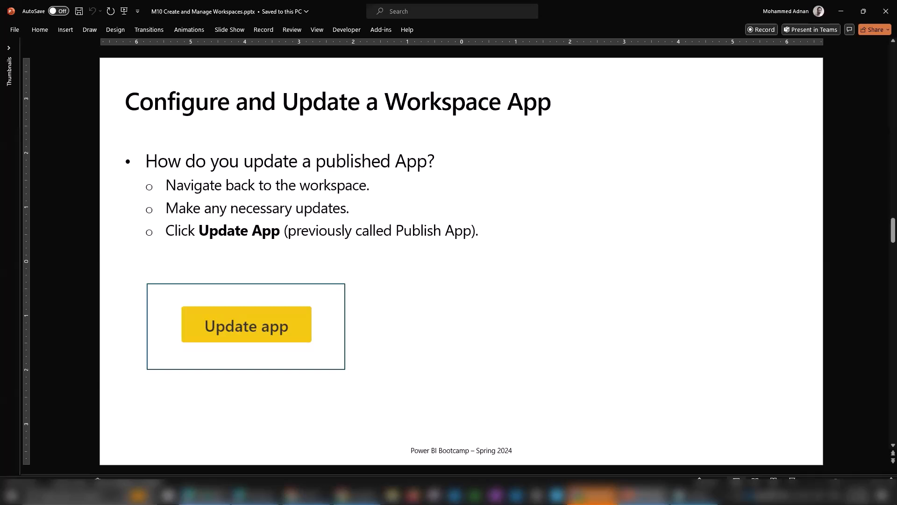
pyautogui.click(205, 495)
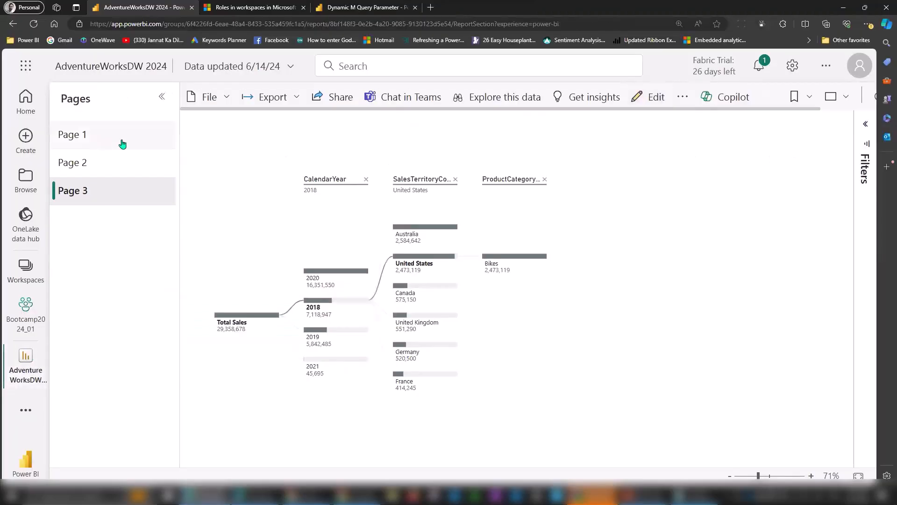
# Edit Page 1 and move the CalendarYear, SalesTerritoryGroup and SalesTerritoryRegion slicers down, aligned.
pyautogui.click(122, 142)
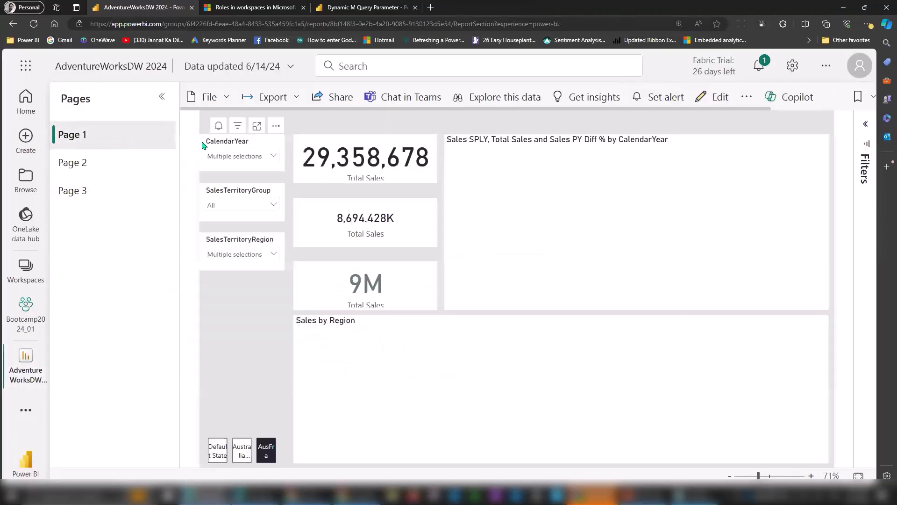
pyautogui.click(722, 100)
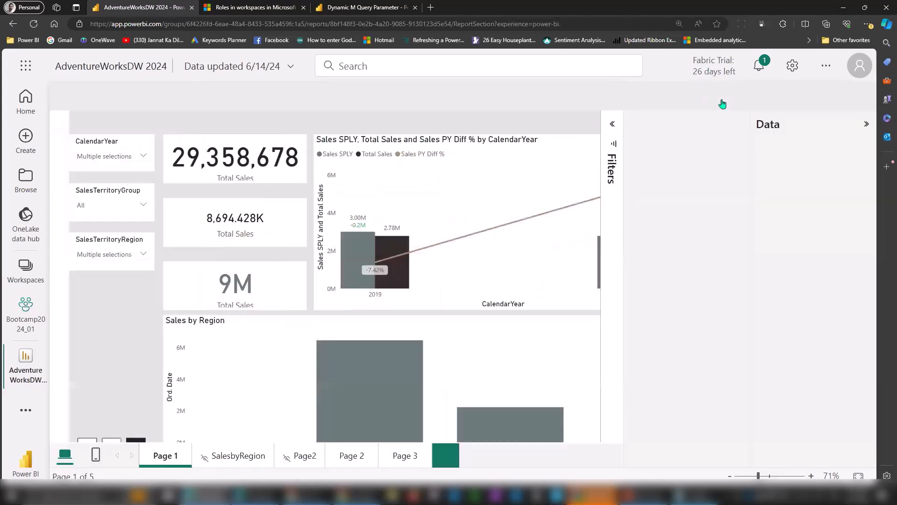
pyautogui.moveTo(80, 228); pyautogui.dragTo(86, 331)
pyautogui.moveTo(77, 179); pyautogui.dragTo(80, 271)
pyautogui.moveTo(79, 139); pyautogui.dragTo(80, 215)
pyautogui.moveTo(73, 330); pyautogui.dragTo(65, 330)
# Place the 8,694.428K card above the 29,358,678 card, save, and return to reading view.
pyautogui.moveTo(176, 189); pyautogui.dragTo(94, 150)
pyautogui.moveTo(202, 159); pyautogui.dragTo(203, 214)
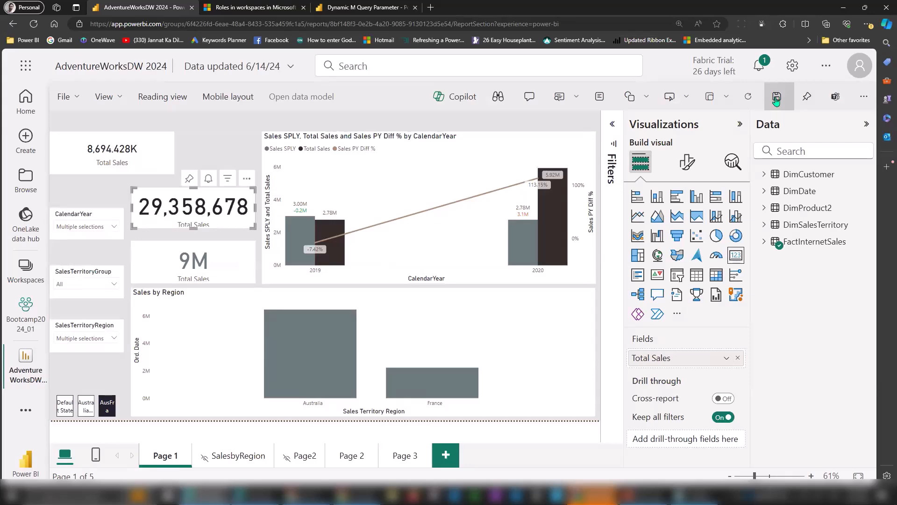
pyautogui.click(777, 98)
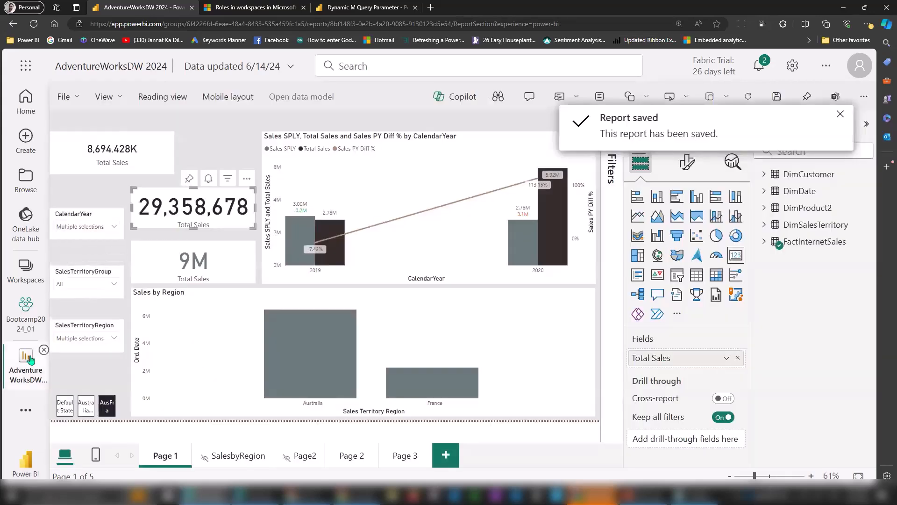
pyautogui.click(177, 97)
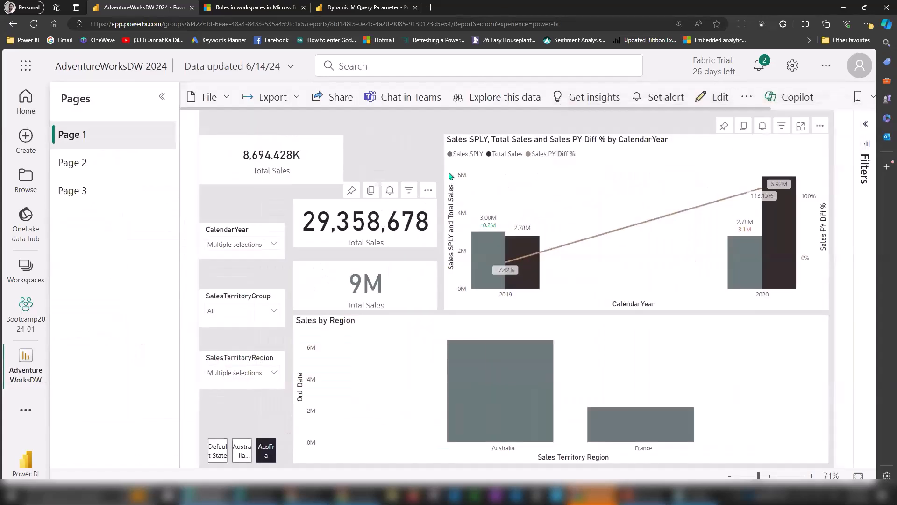
# Set Page 1's canvas background colour to a light tan, save, and return to reading view.
pyautogui.click(711, 98)
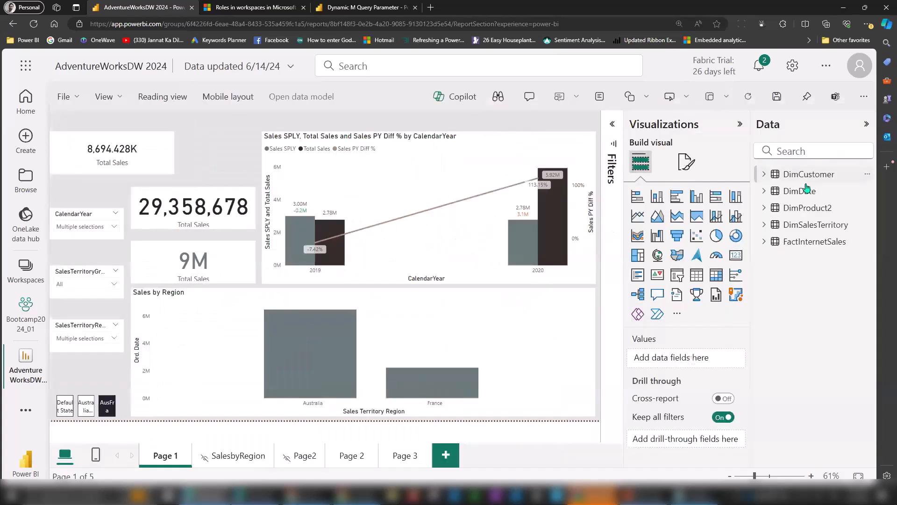
pyautogui.click(691, 174)
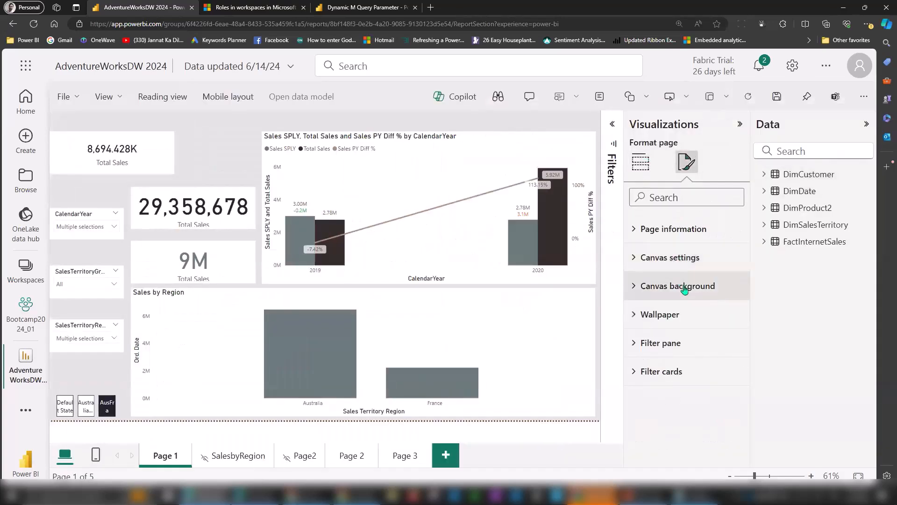
pyautogui.click(685, 285)
pyautogui.click(663, 332)
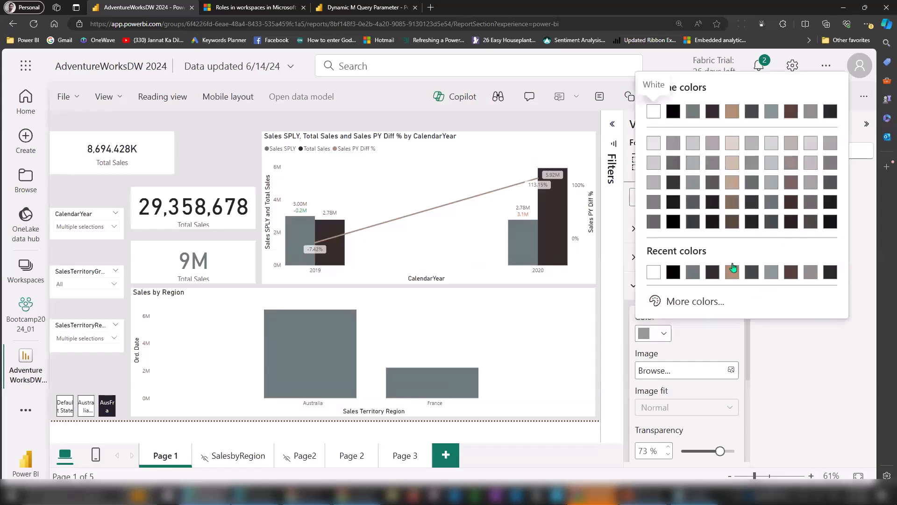
pyautogui.click(734, 117)
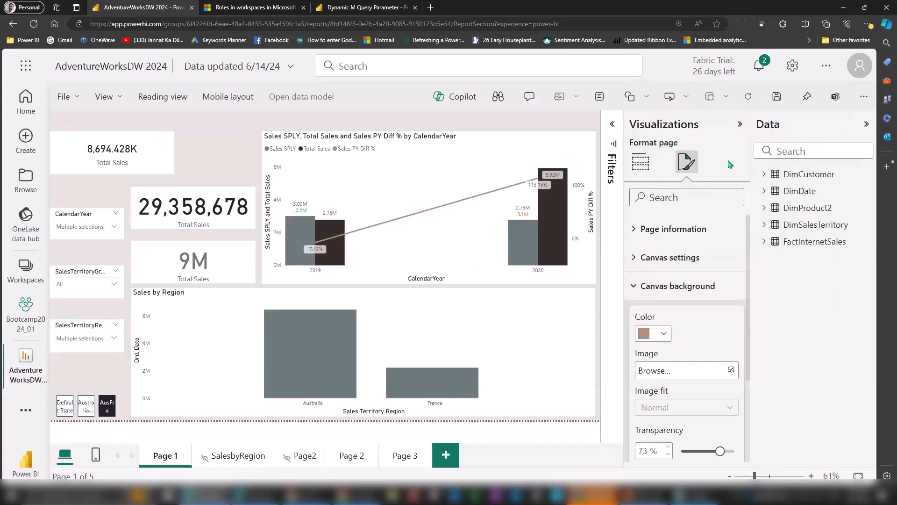
pyautogui.click(775, 97)
pyautogui.click(173, 97)
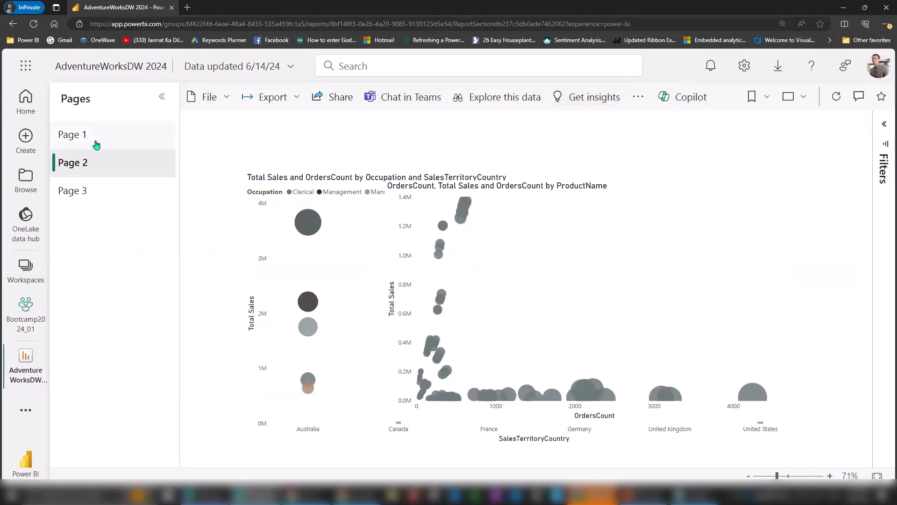
# In the InPrivate window, open Bootcamp2024_01_App from the Apps hub after dismissing the preference tip.
pyautogui.click(96, 143)
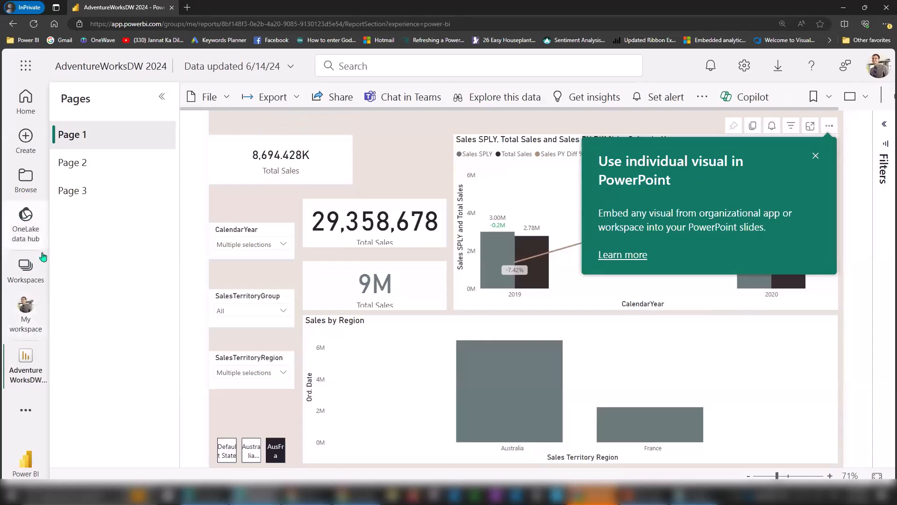
pyautogui.click(26, 413)
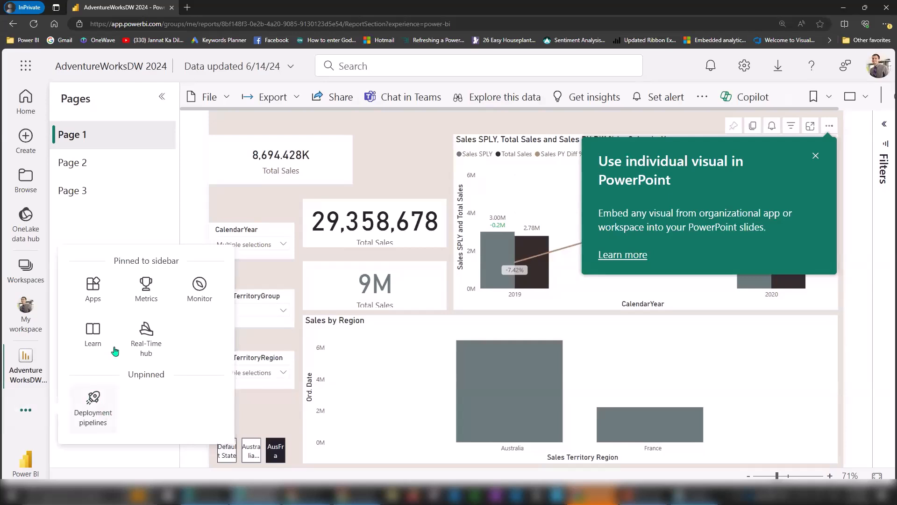
pyautogui.click(90, 290)
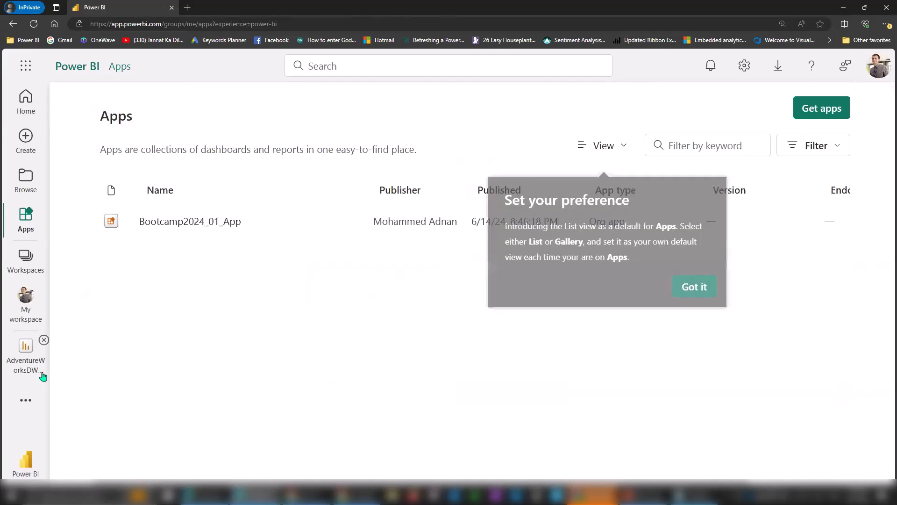
pyautogui.click(26, 400)
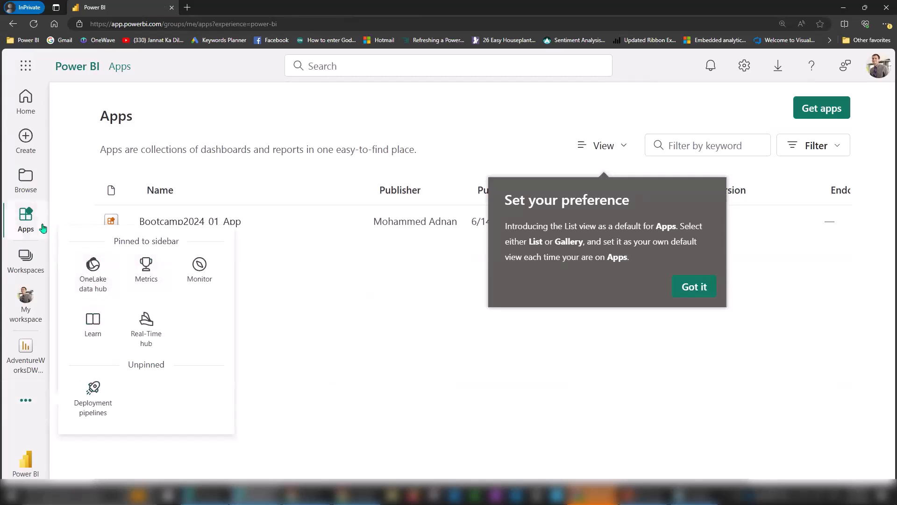
pyautogui.rightClick(26, 217)
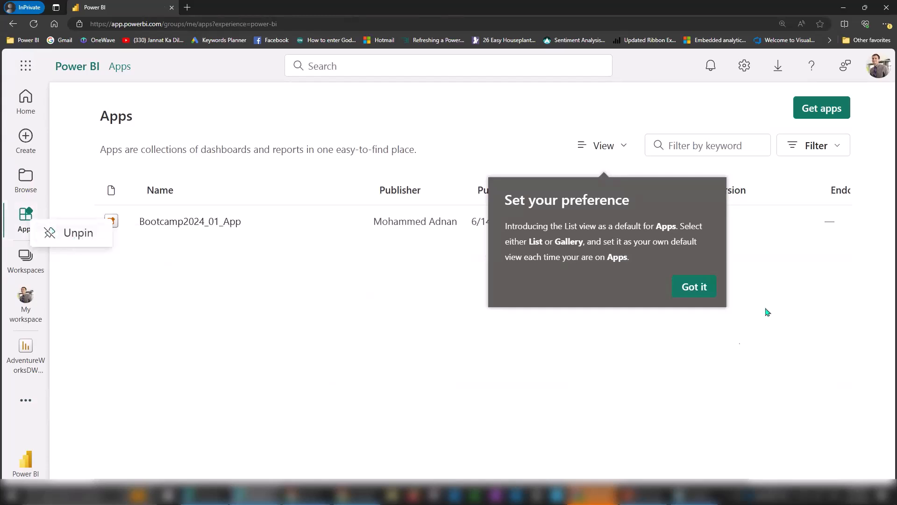
pyautogui.click(694, 287)
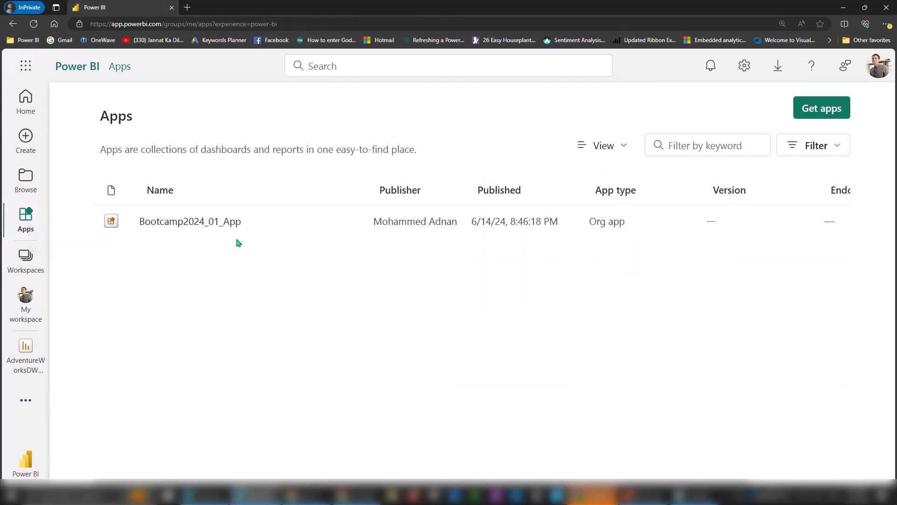
pyautogui.click(187, 223)
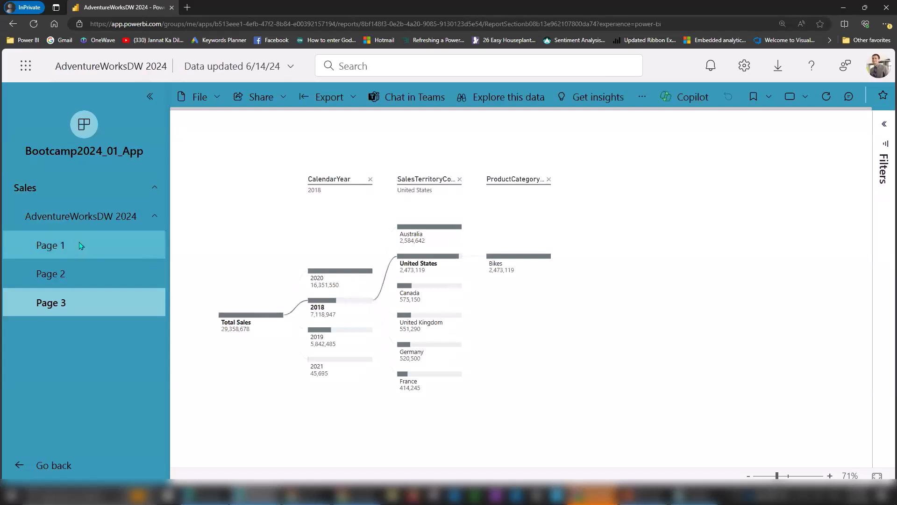
# Show the app's Page 1, then Alt+Tab between it and the workspace report, ending on the workspace.
pyautogui.click(81, 245)
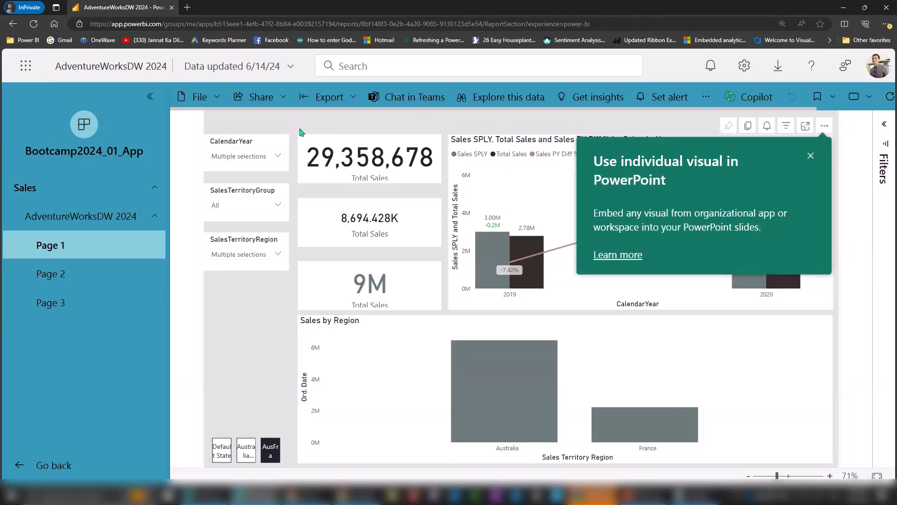
pyautogui.hotkey('alt', 'Tab')
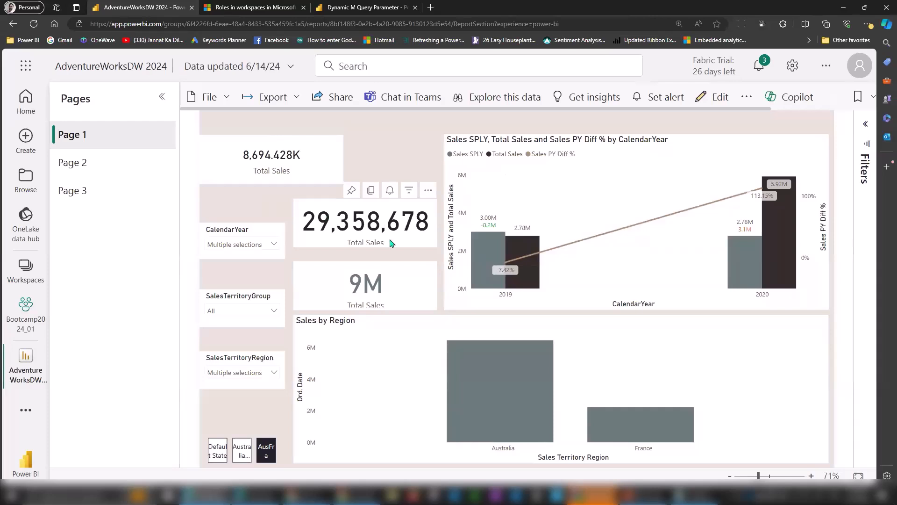
pyautogui.hotkey('alt', 'Tab')
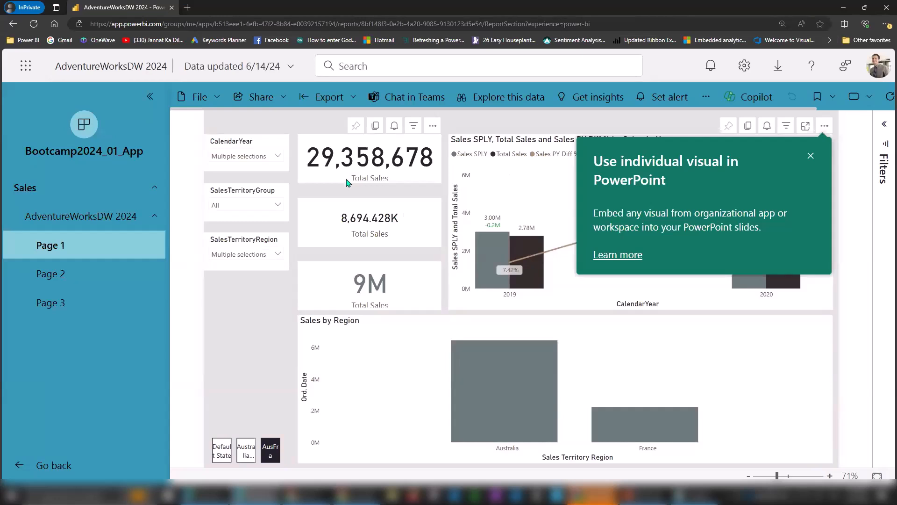
pyautogui.hotkey('alt', 'Tab')
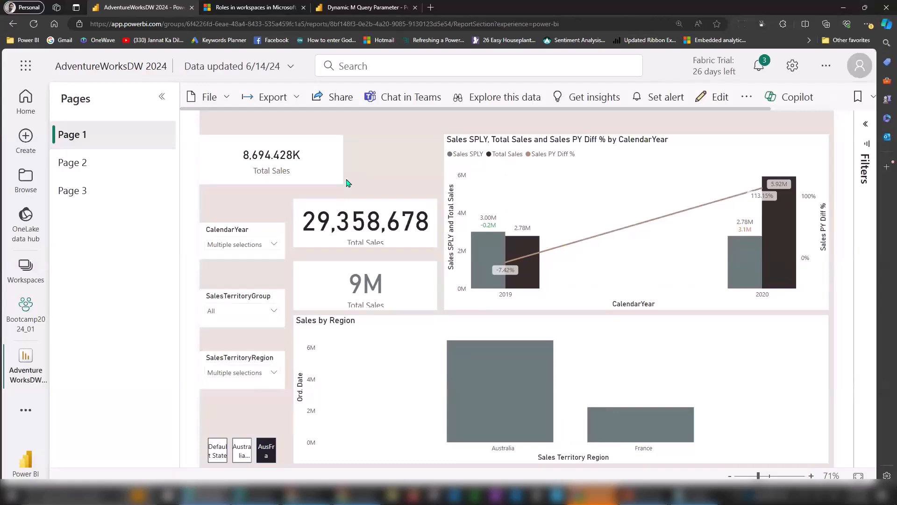
pyautogui.moveTo(24, 355)
# Close the report and update Bootcamp2024_01_App through its Content and Audience pages, confirming the update.
pyautogui.click(44, 351)
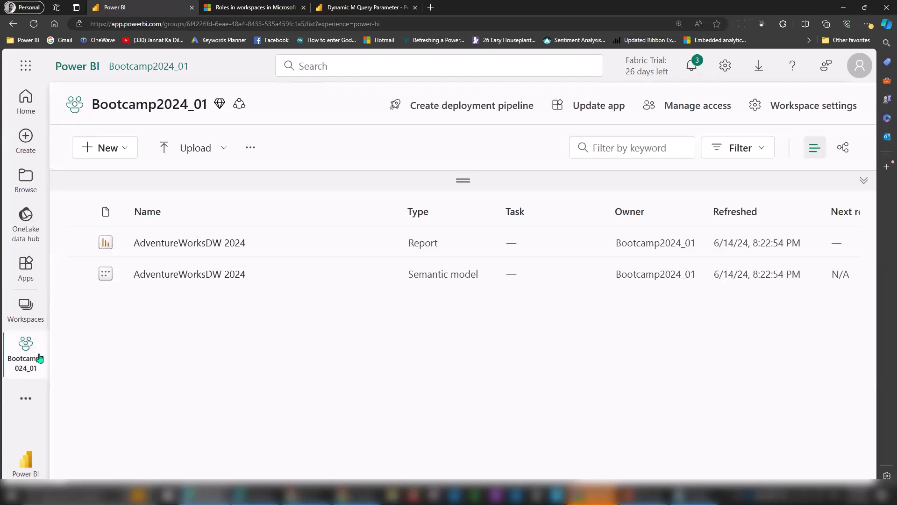
pyautogui.click(589, 113)
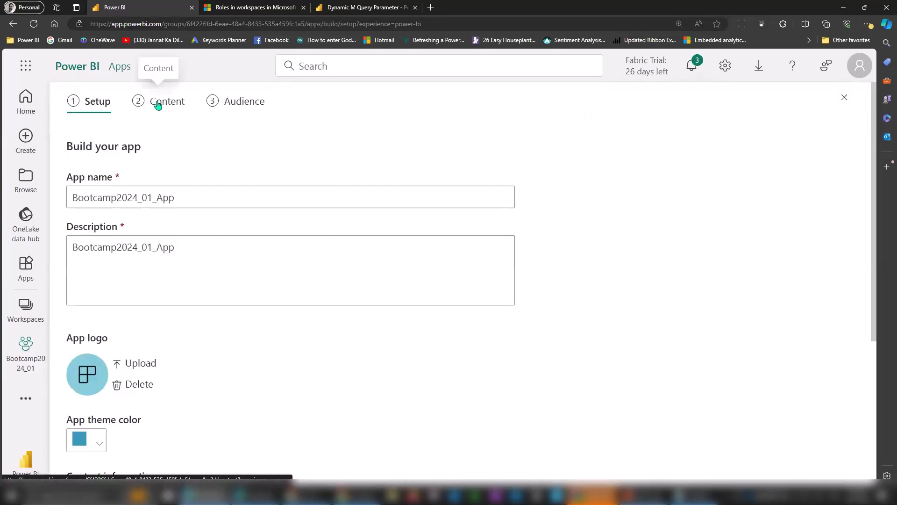
pyautogui.click(158, 103)
pyautogui.click(252, 105)
pyautogui.click(754, 464)
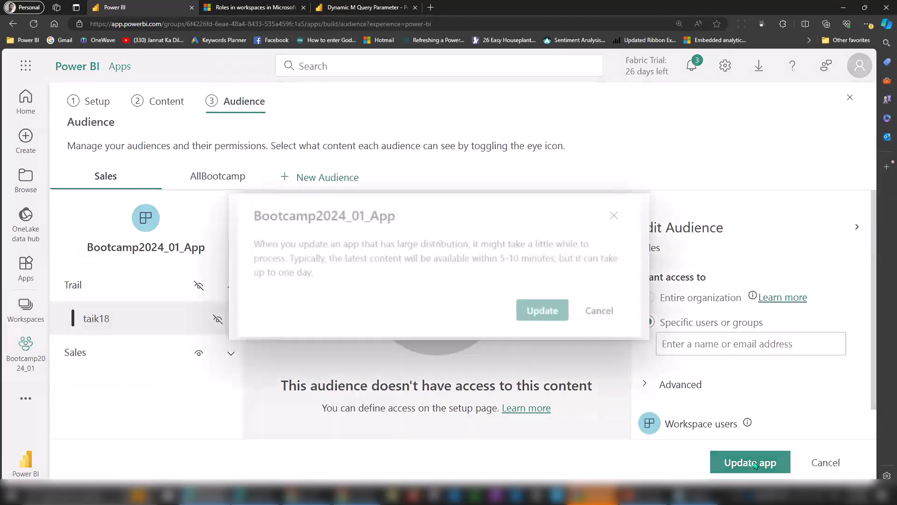
pyautogui.click(551, 311)
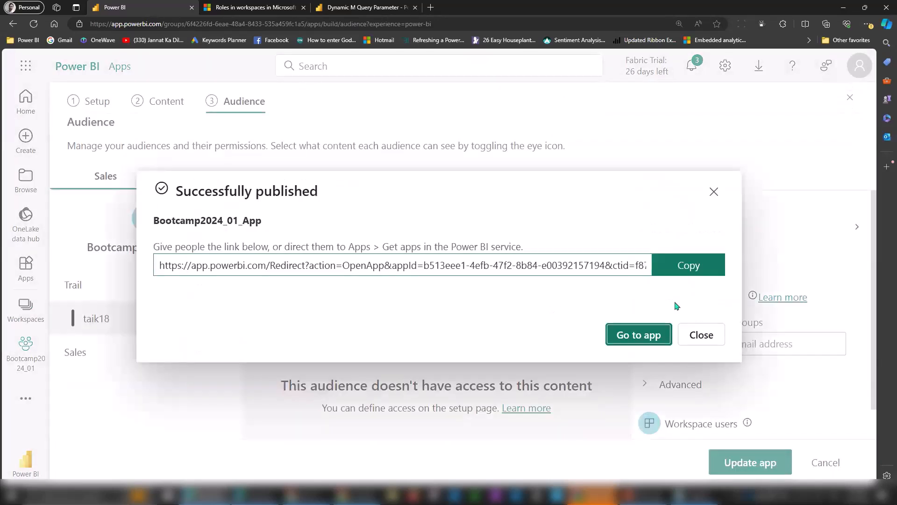
pyautogui.click(698, 336)
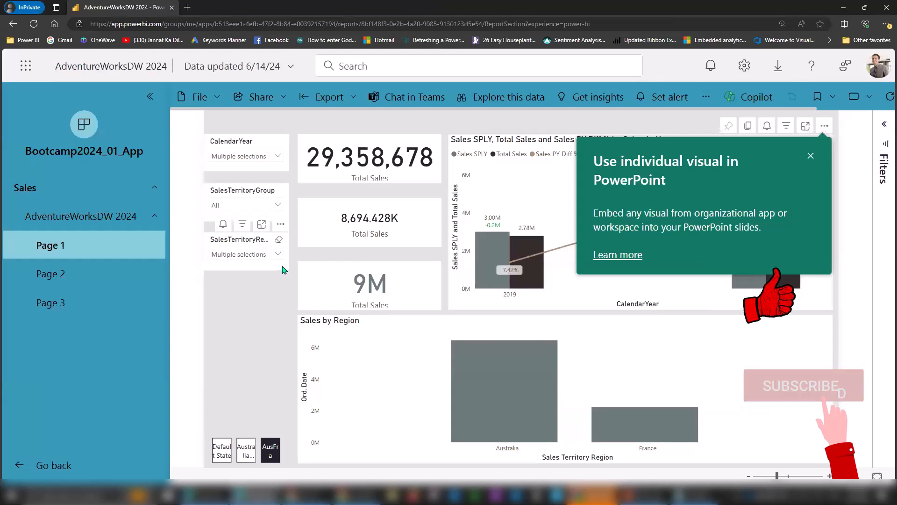
# Reload the app with F5 to show the rearranged, tinted Page 1, then return to PowerPoint.
pyautogui.press('F5')
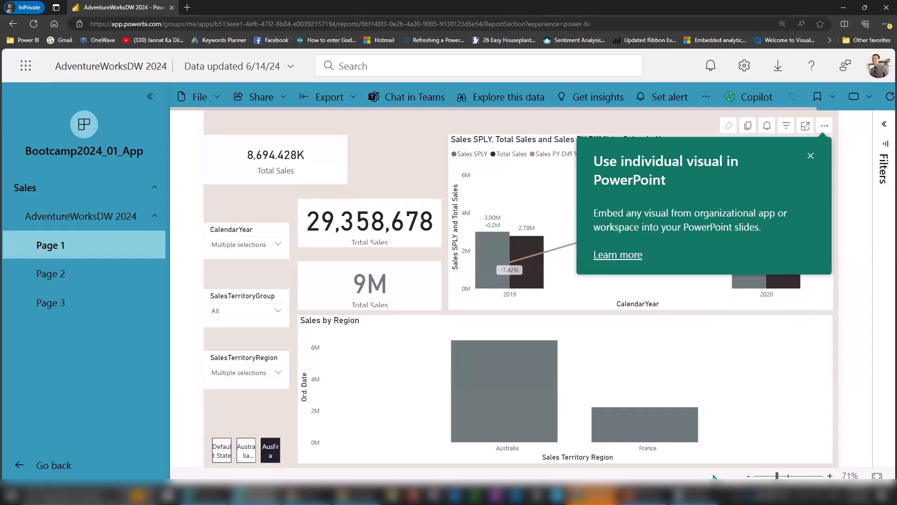
pyautogui.click(646, 496)
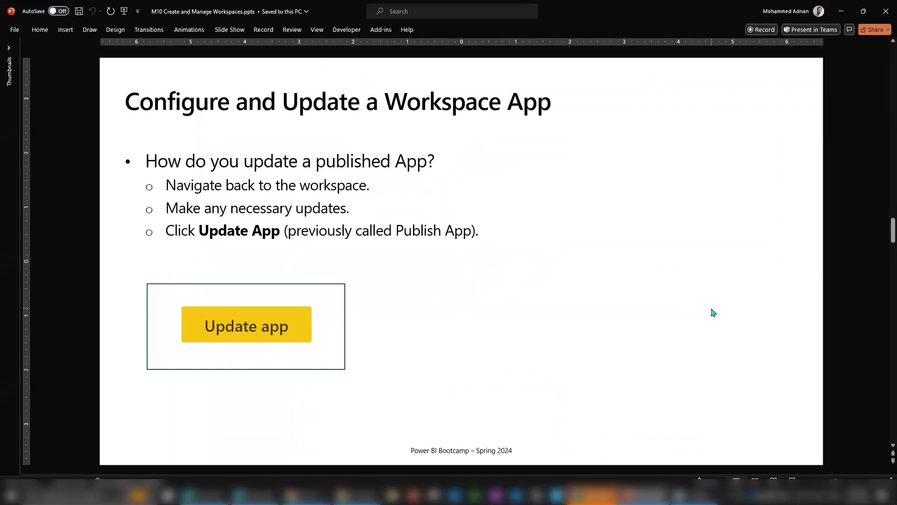
# Advance the deck to 'Monitor Usage and Performance', then return to the app's Sales Audience settings.
pyautogui.scroll(-1, 713, 312)
pyautogui.scroll(1, 714, 312)
pyautogui.scroll(-1, 713, 312)
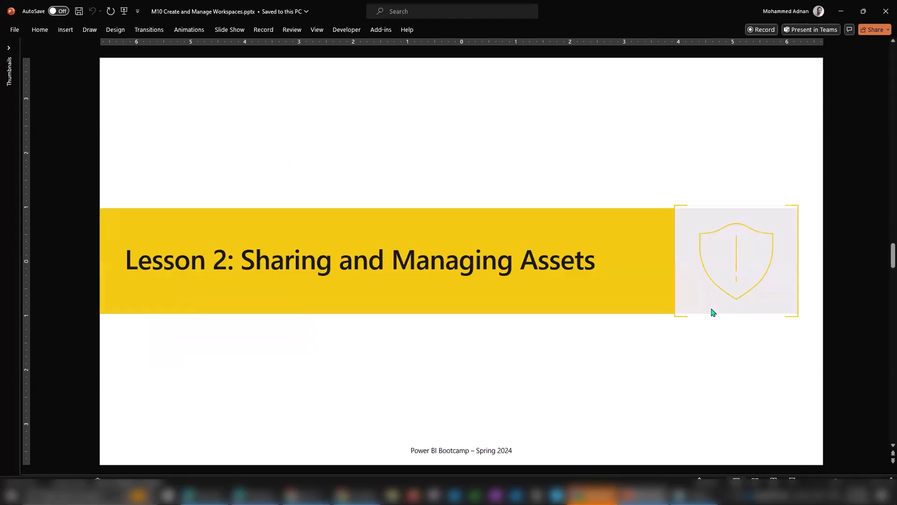
pyautogui.scroll(-1, 713, 312)
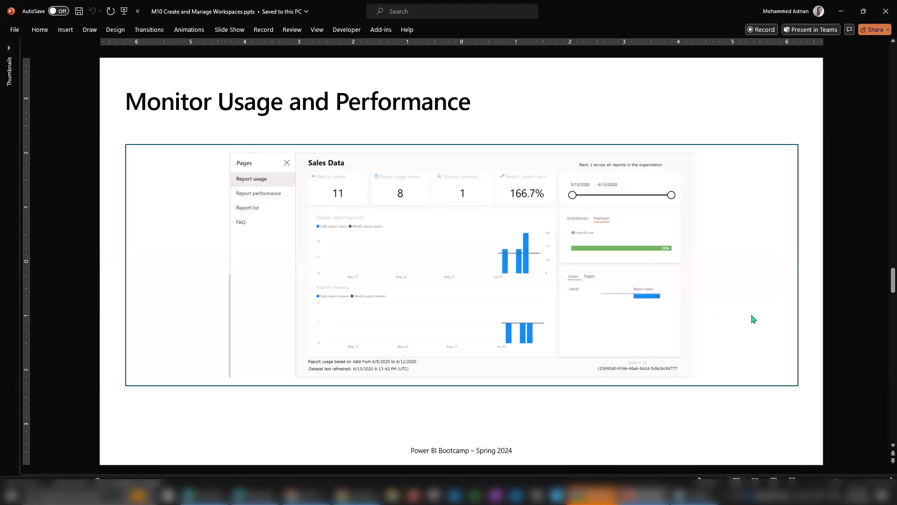
pyautogui.hotkey('alt', 'Tab')
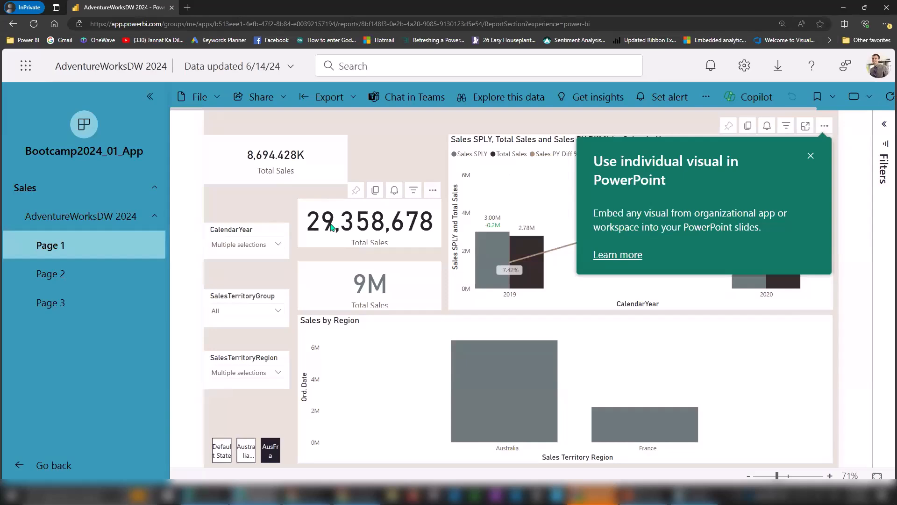
pyautogui.hotkey('alt', 'Tab')
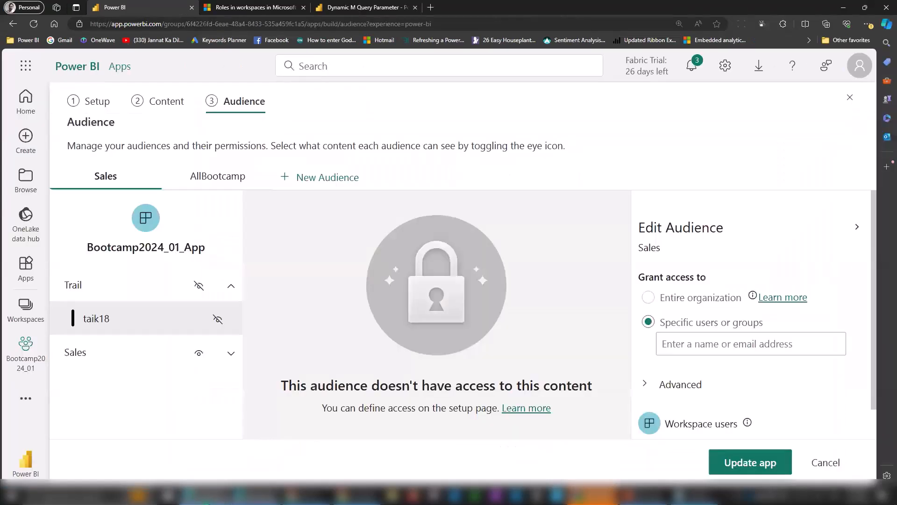
# Generate and open the usage metrics report for AdventureWorksDW 2024 in Bootcamp2024_01.
pyautogui.click(26, 348)
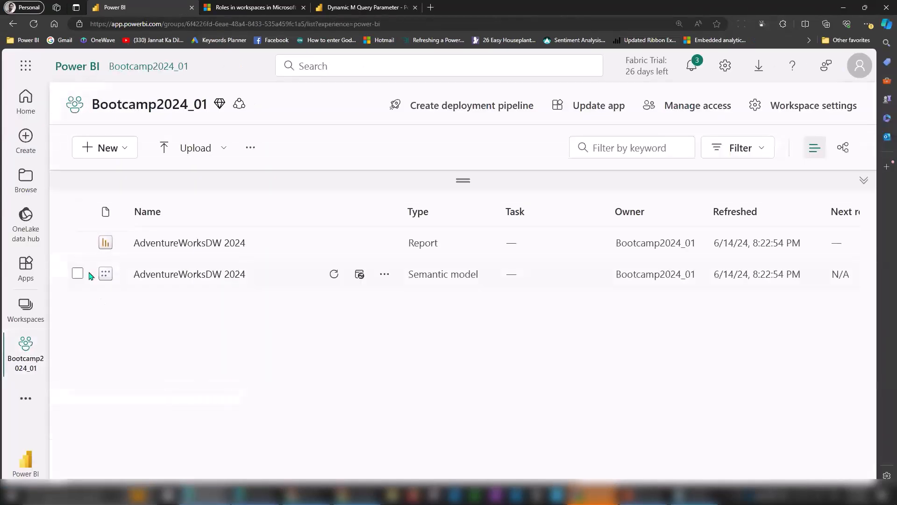
pyautogui.click(384, 245)
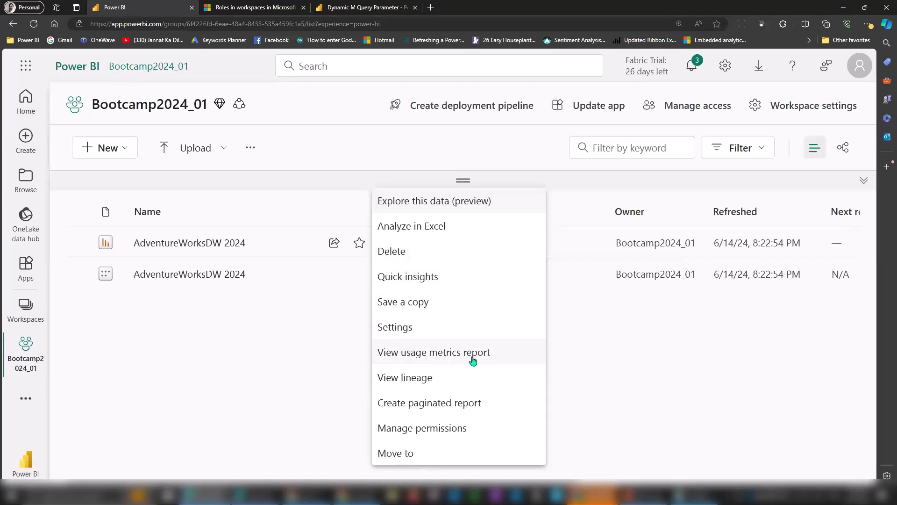
pyautogui.click(412, 356)
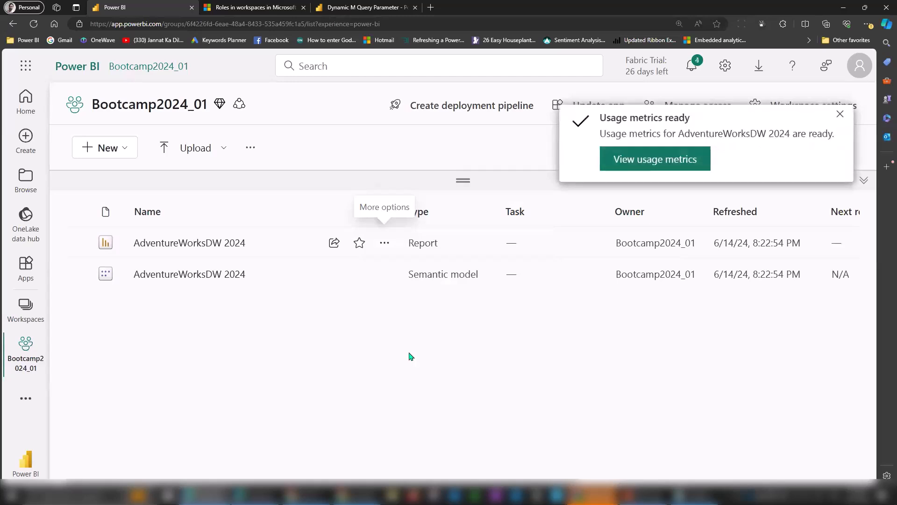
pyautogui.click(649, 163)
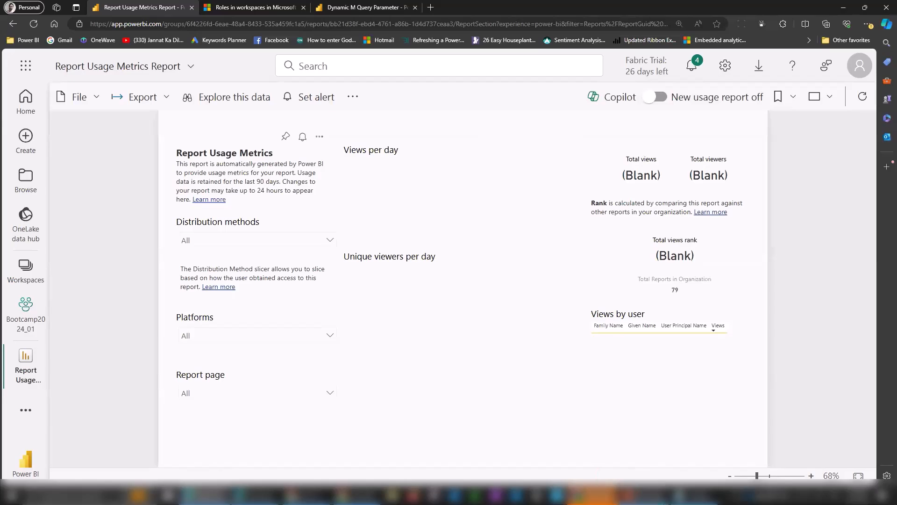
# Bring the PowerPoint 'Monitor Usage and Performance' slide back on screen.
pyautogui.click(642, 496)
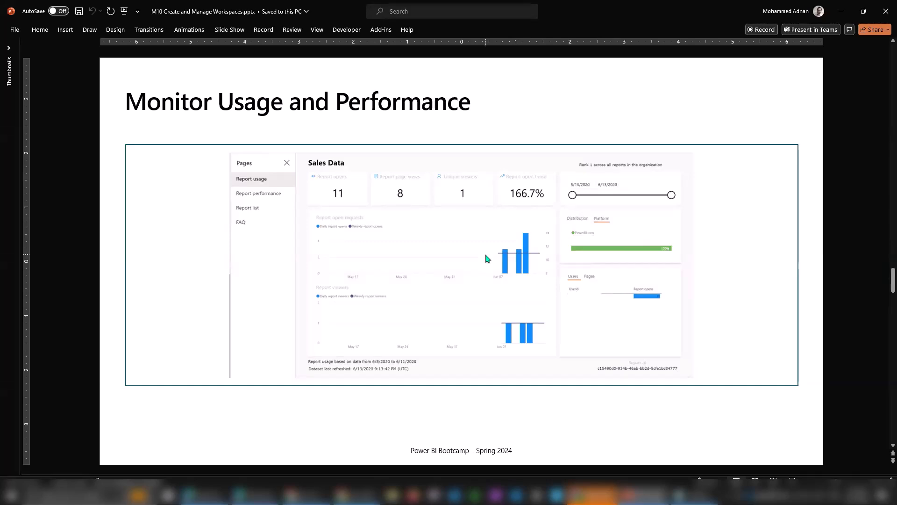
# Check the usage report again, then advance the deck past Viewing Data Lineage to List of Artifacts.
pyautogui.hotkey('alt', 'Tab')
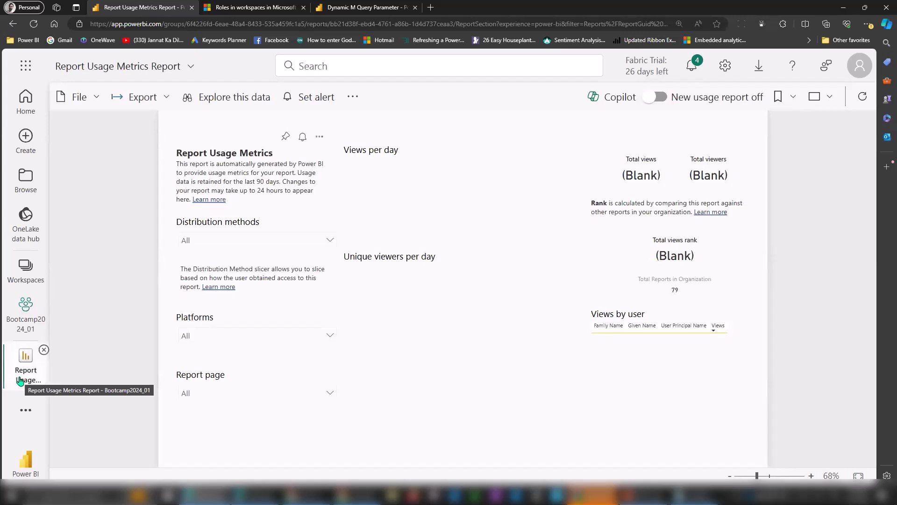
pyautogui.click(641, 495)
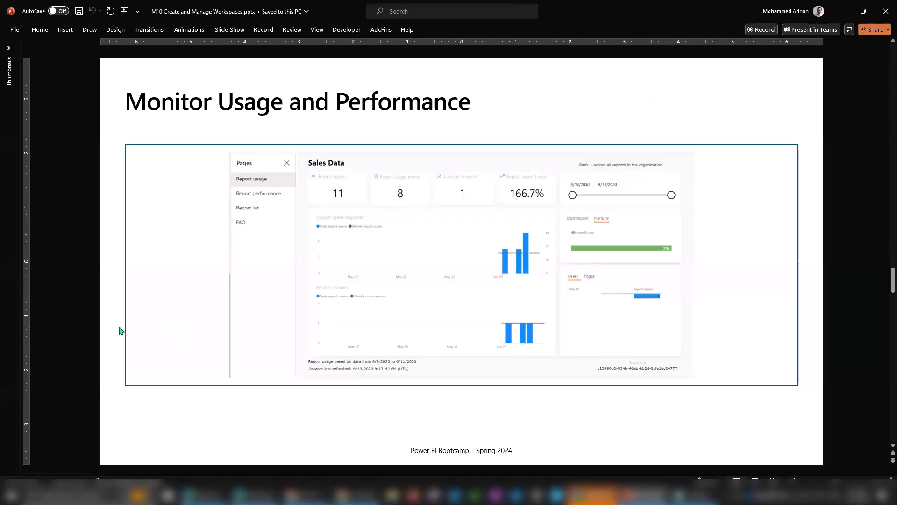
pyautogui.scroll(-2, 113, 330)
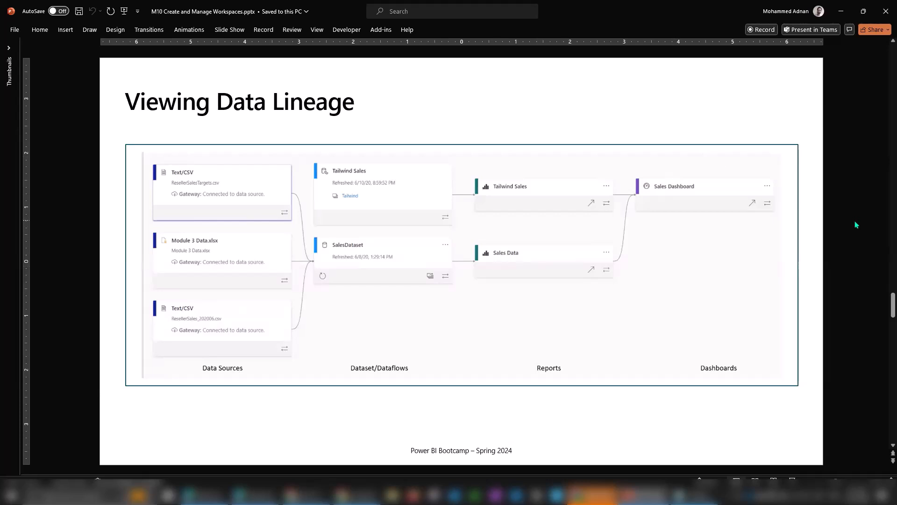
pyautogui.scroll(-1, 856, 225)
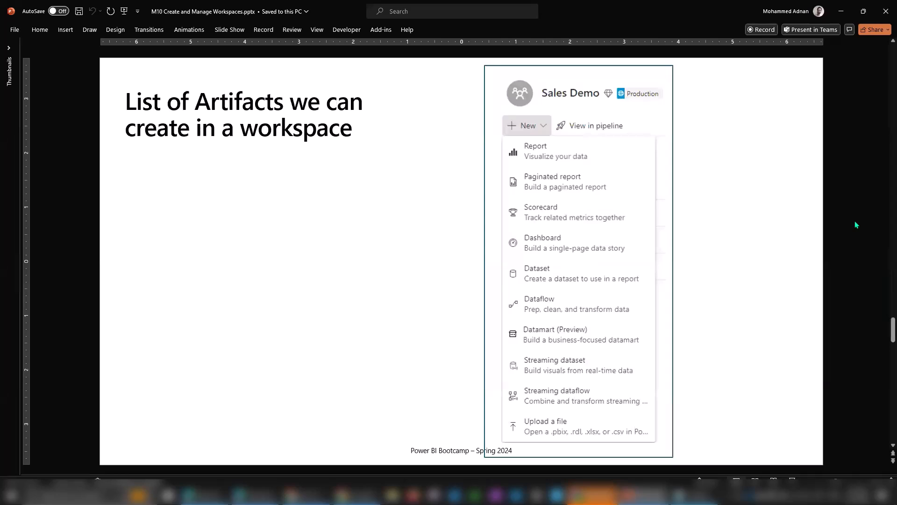
# Return to Bootcamp2024_01 and view its New item types such as Report, Dashboard, Dataflow and Datamart.
pyautogui.click(205, 495)
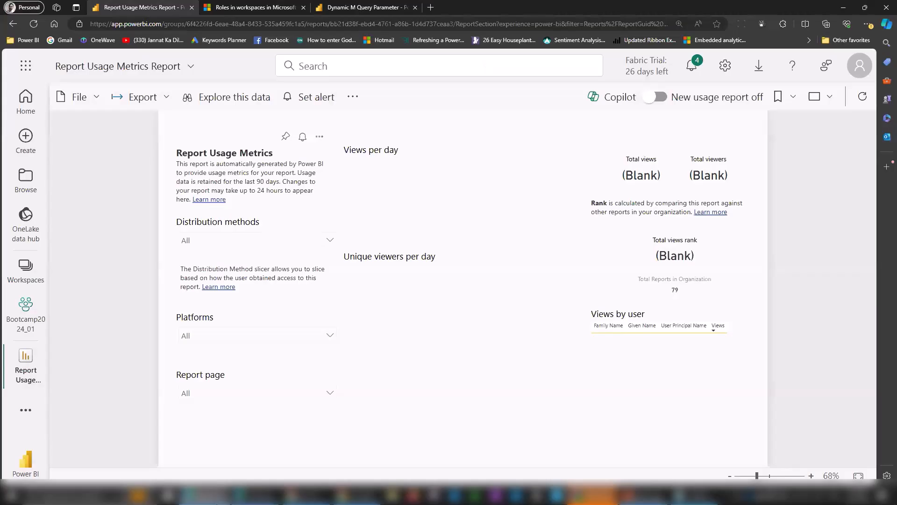
pyautogui.click(25, 321)
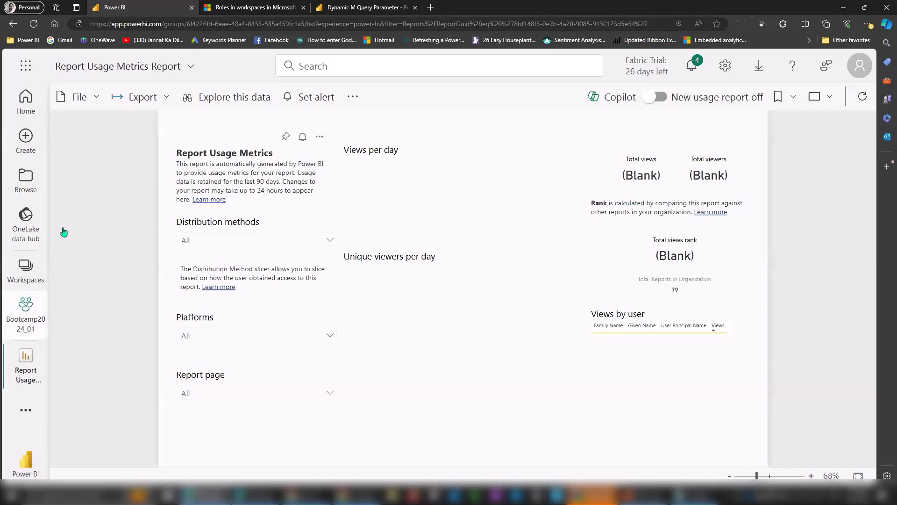
pyautogui.click(122, 148)
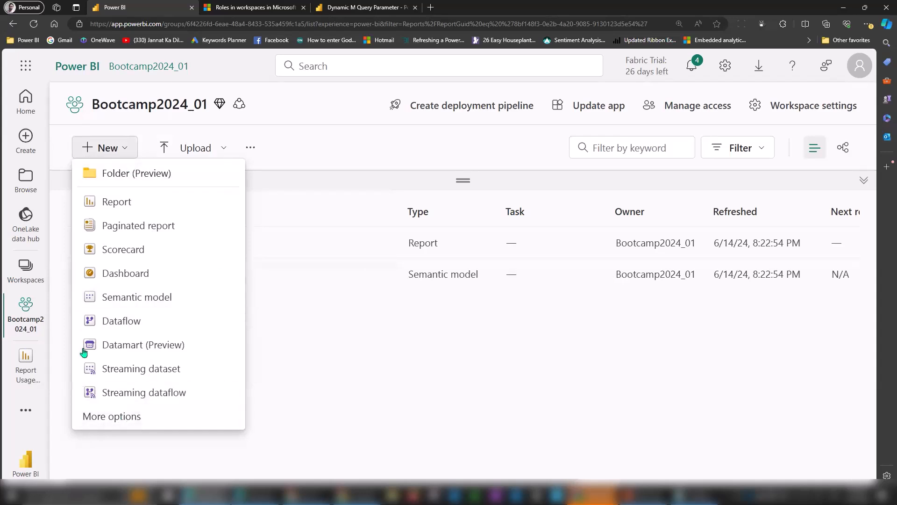
# Switch to the DemoDP600_Labs_01 workspace and scroll through its lab folders and items.
pyautogui.click(25, 271)
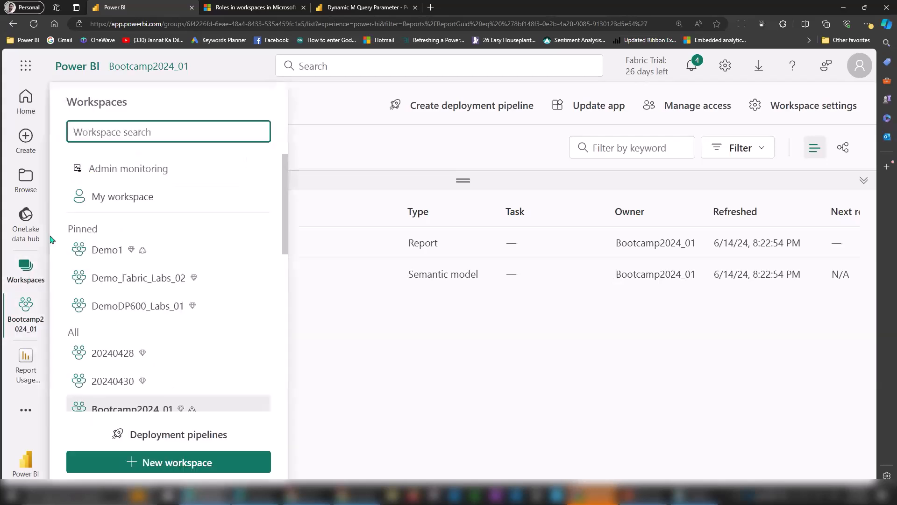
pyautogui.click(145, 310)
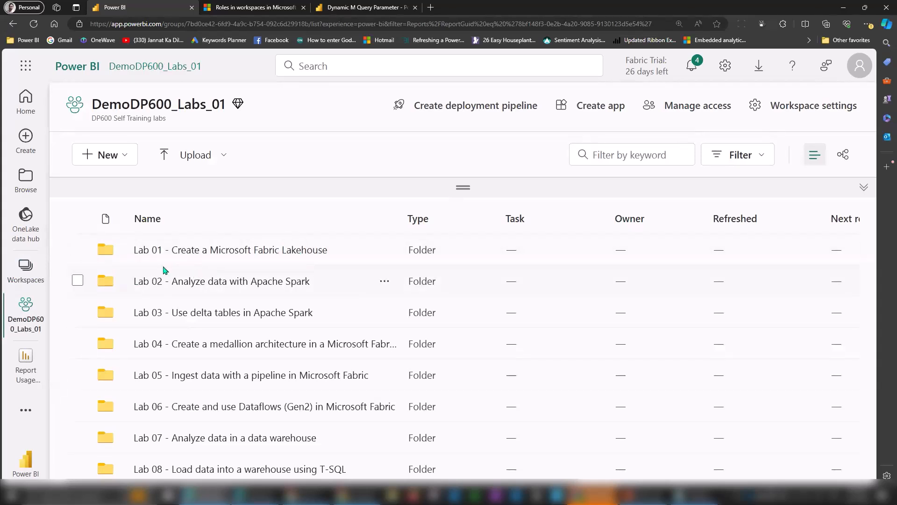
pyautogui.scroll(-1, 164, 269)
pyautogui.scroll(-8, 178, 285)
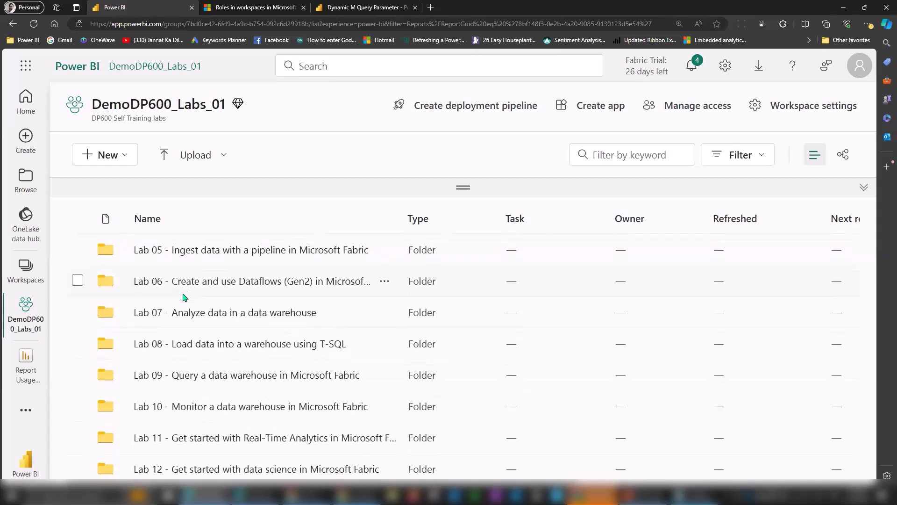
pyautogui.scroll(-2, 184, 298)
pyautogui.scroll(-5, 184, 301)
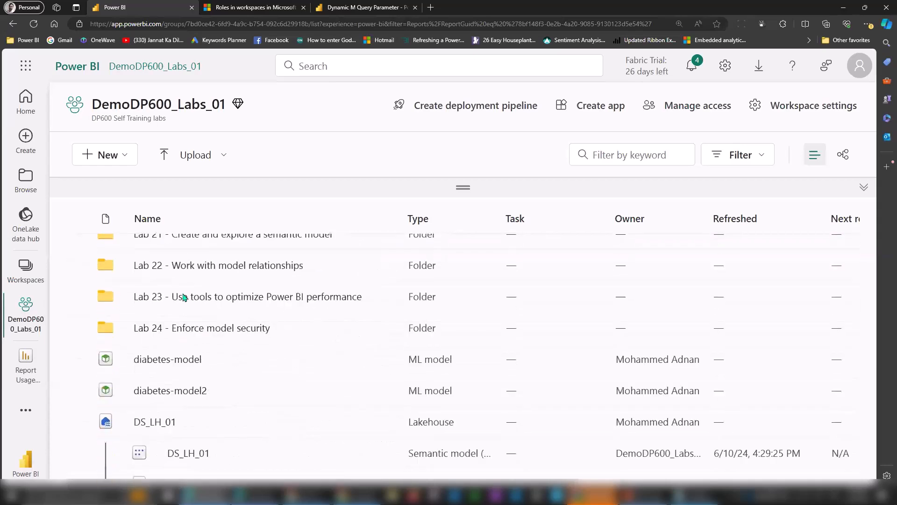
pyautogui.scroll(15, 184, 304)
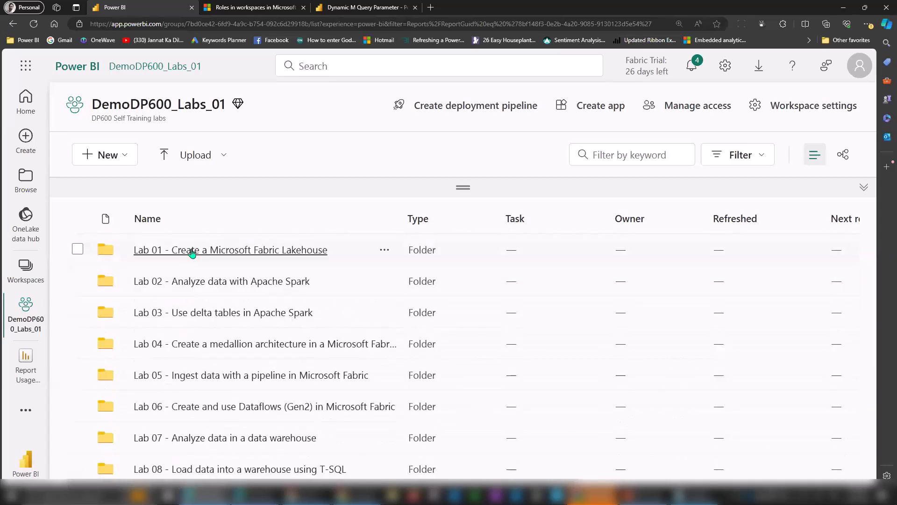
# Look inside the Lab 01 - Create a Microsoft Fabric Lakehouse folder, then return to the workspace root.
pyautogui.click(192, 252)
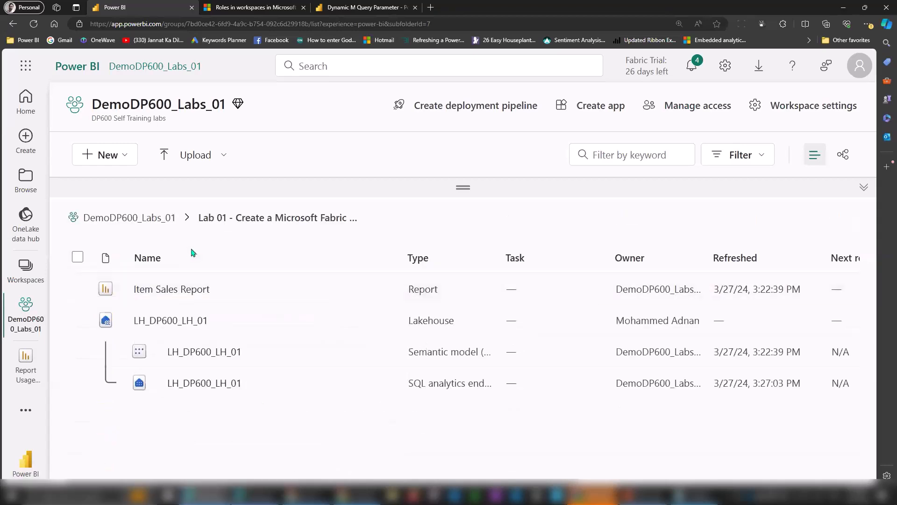
pyautogui.click(169, 218)
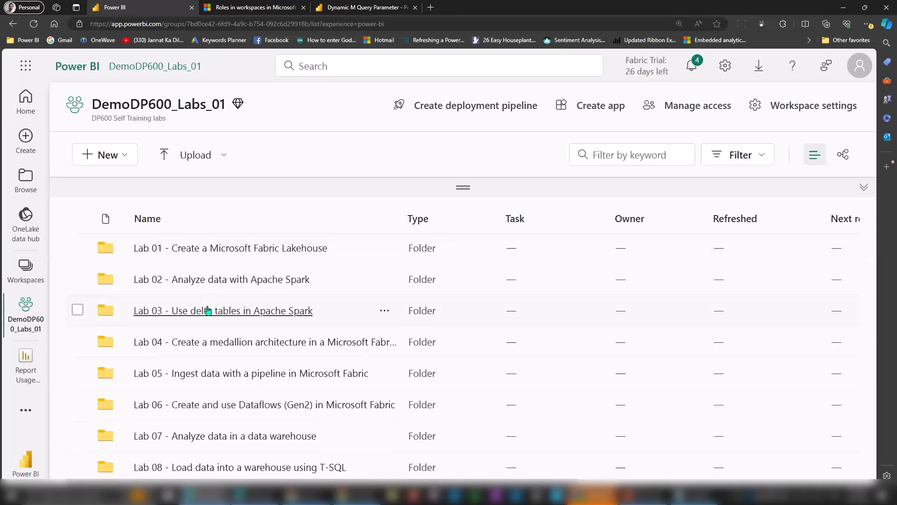
pyautogui.scroll(-10, 208, 310)
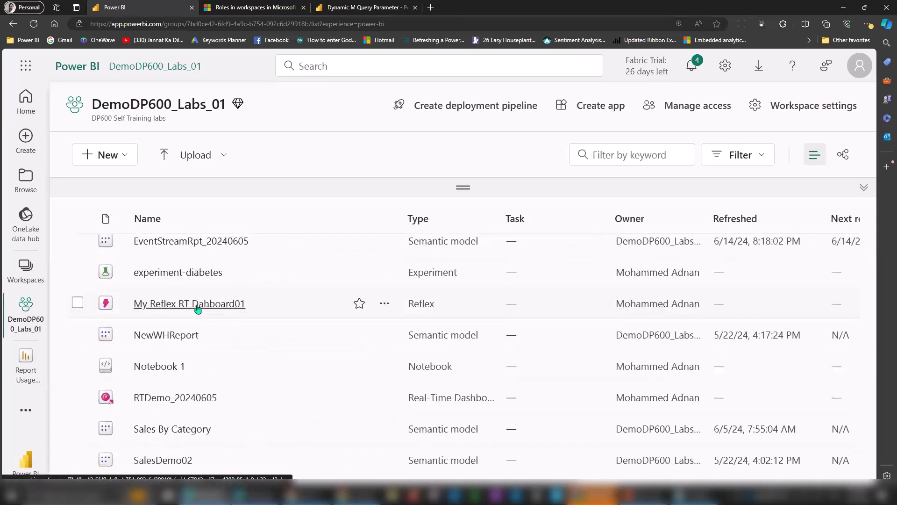
# Try moving My Reflex RT Dahboard01 into Lab 05, then cancel and deselect it.
pyautogui.click(78, 303)
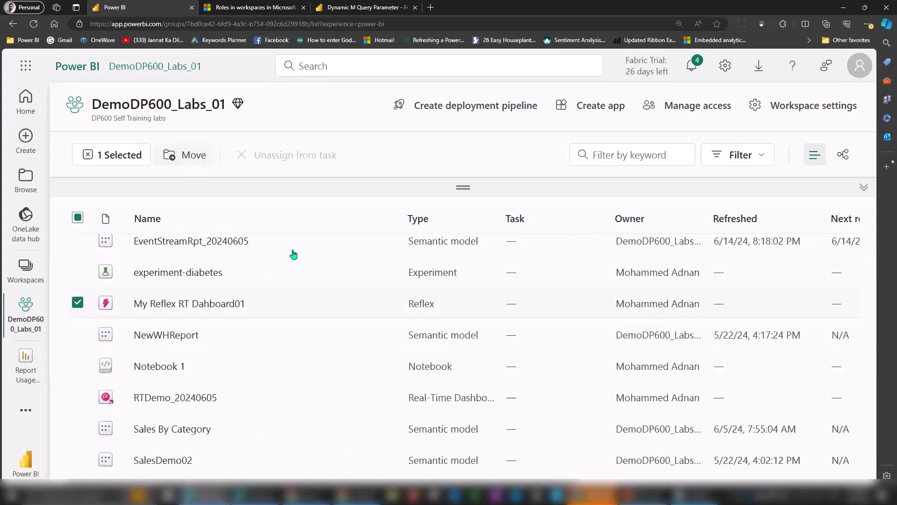
pyautogui.click(185, 154)
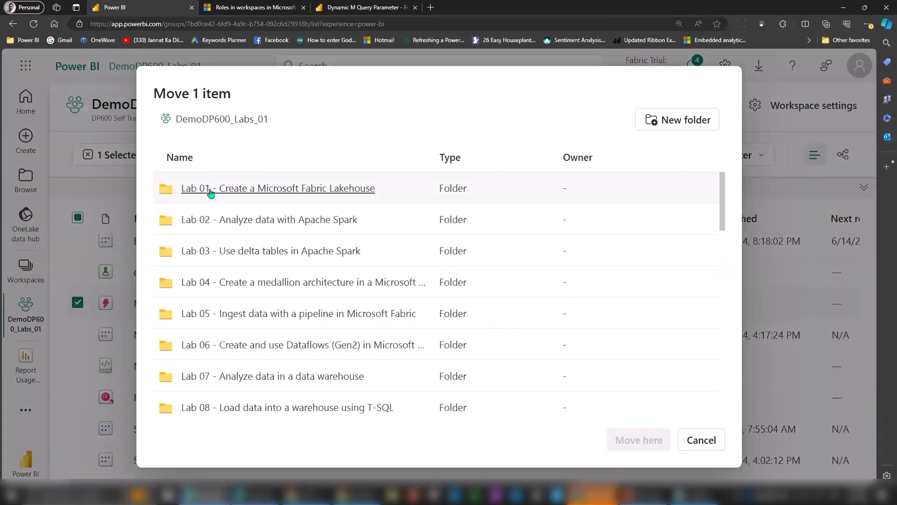
pyautogui.click(310, 313)
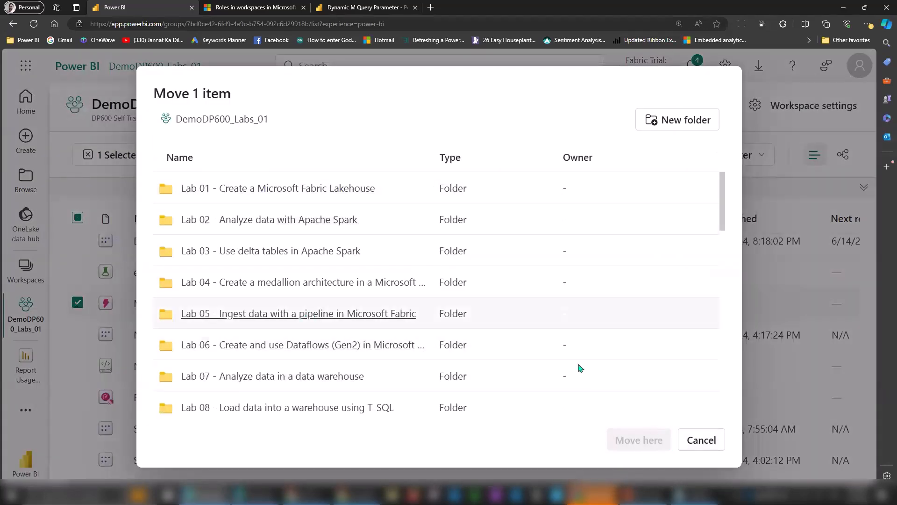
pyautogui.click(711, 443)
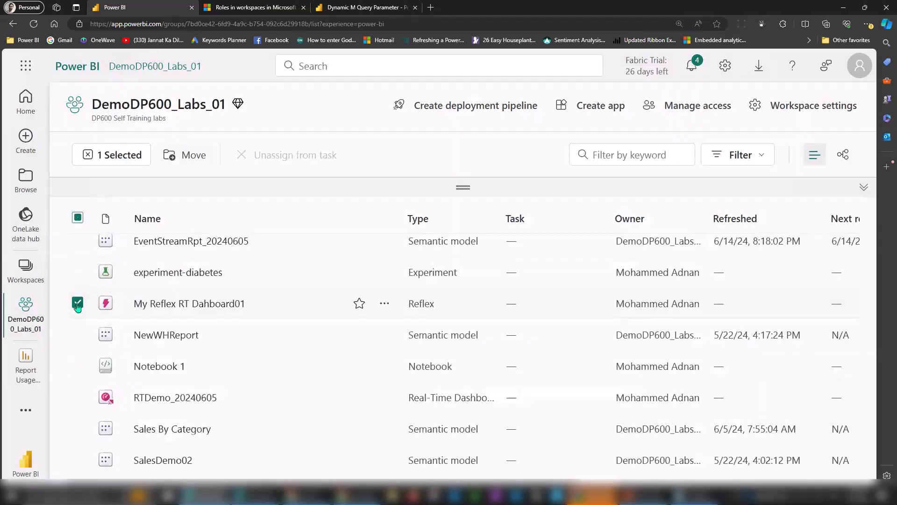
pyautogui.click(77, 305)
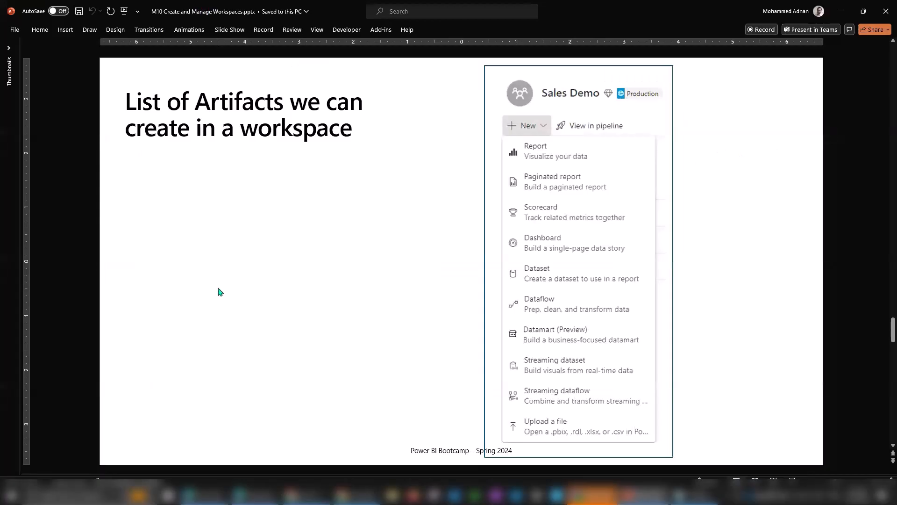
pyautogui.scroll(-1, 218, 288)
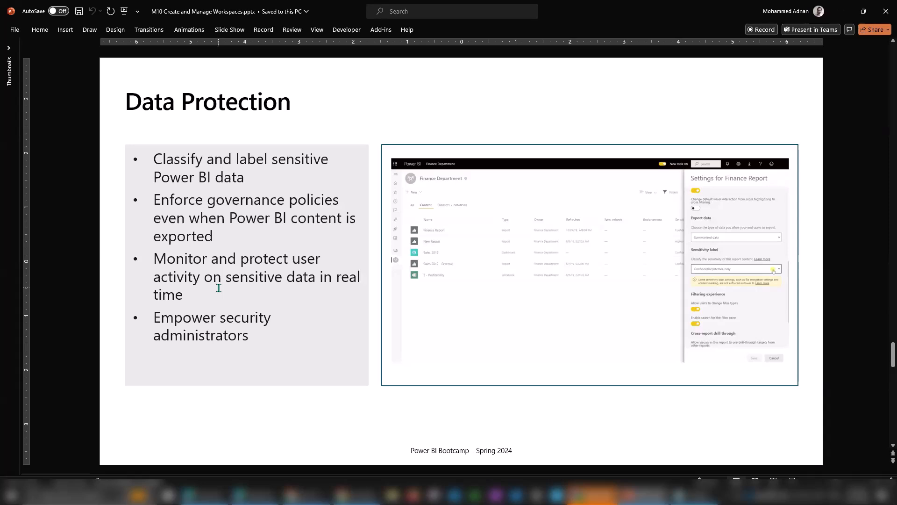
# Switch back to the browser and open the Bootcamp2024_01 workspace from the Workspaces list.
pyautogui.press('alt')
pyautogui.hotkey('alt', 'Tab')
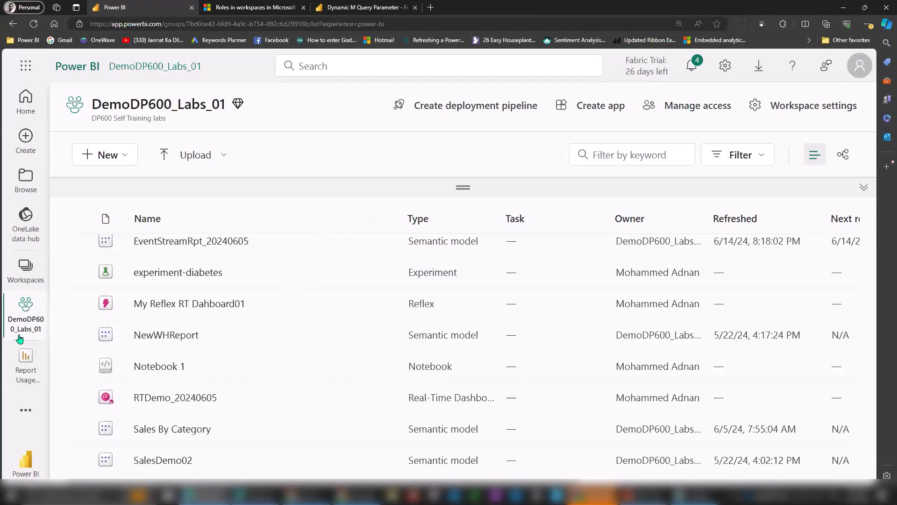
pyautogui.click(29, 281)
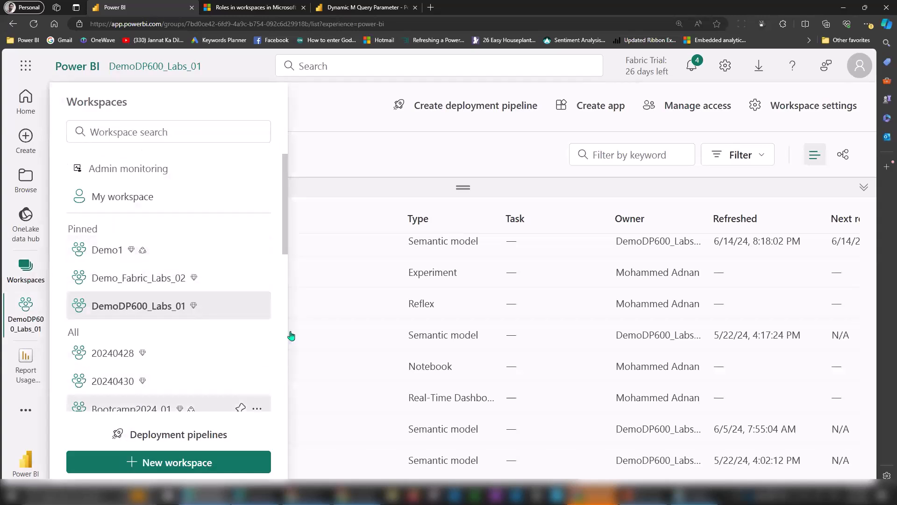
pyautogui.click(208, 409)
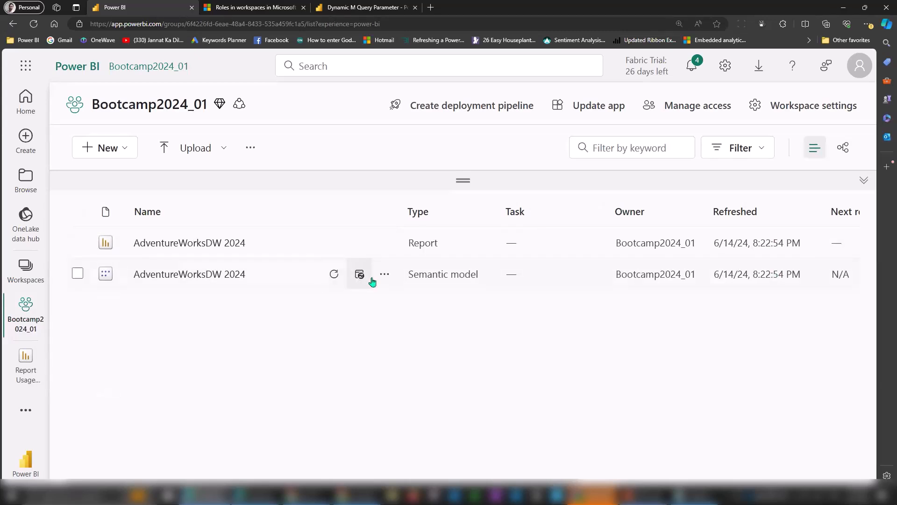
# Open the AdventureWorksDW 2024 semantic model settings, return to the item list, and dismiss the report's options.
pyautogui.click(386, 274)
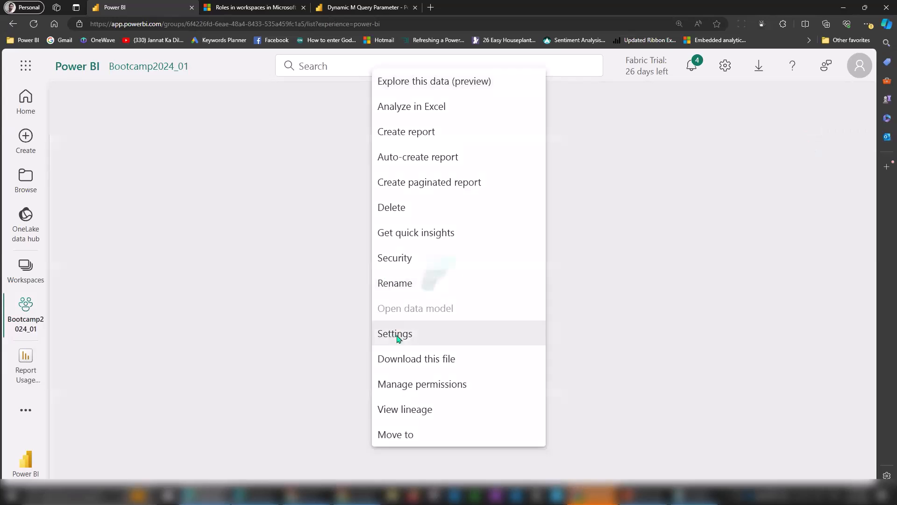
pyautogui.click(396, 335)
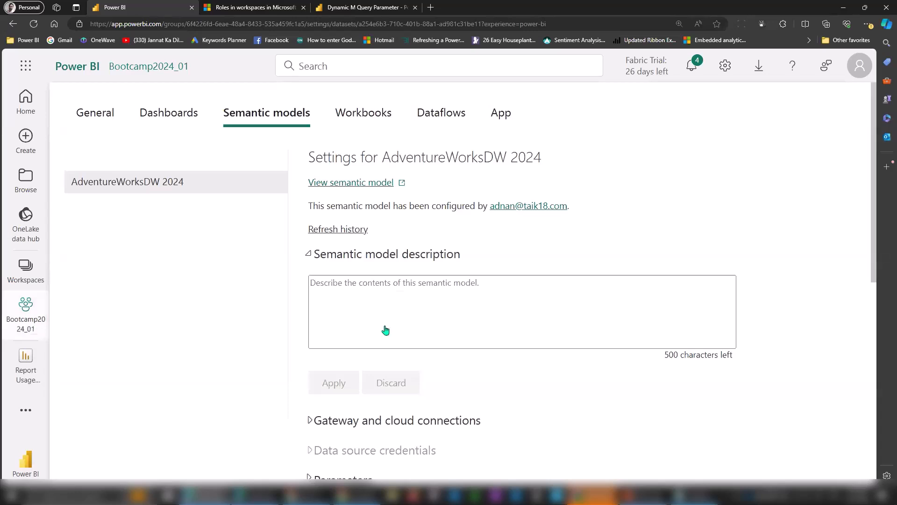
pyautogui.click(48, 334)
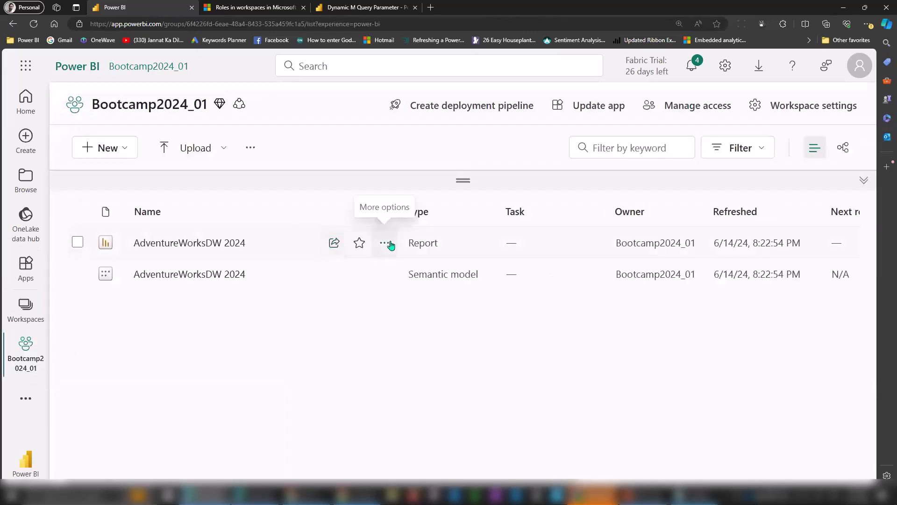
pyautogui.click(386, 243)
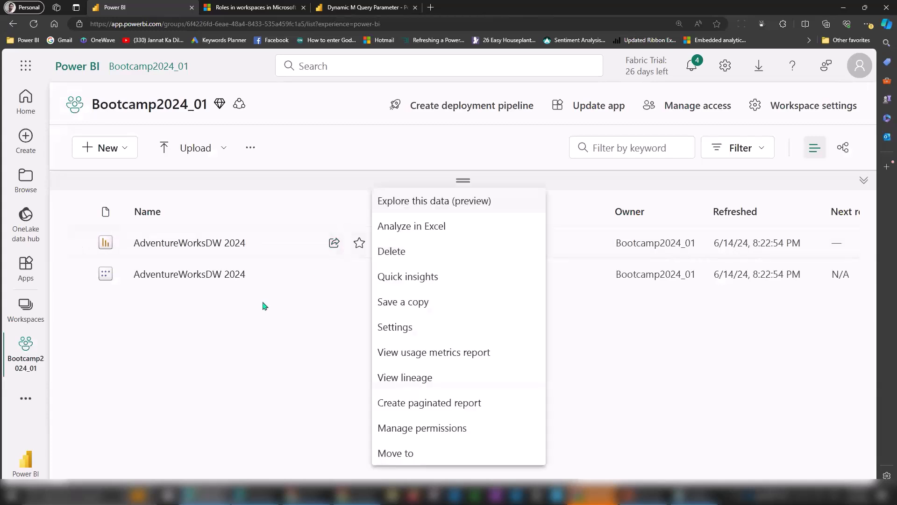
pyautogui.click(204, 307)
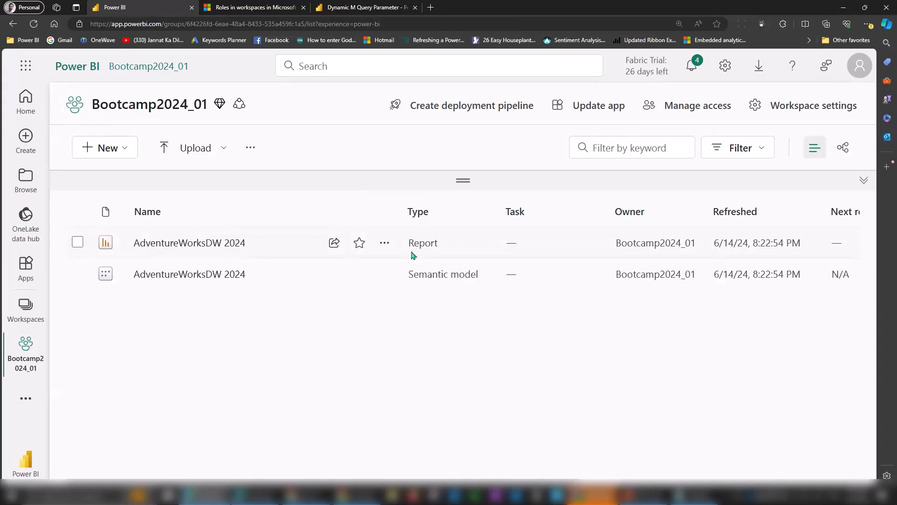
# Open the AdventureWorksDW 2024 report's usage metrics, close them, and reopen the report's options menu.
pyautogui.click(382, 243)
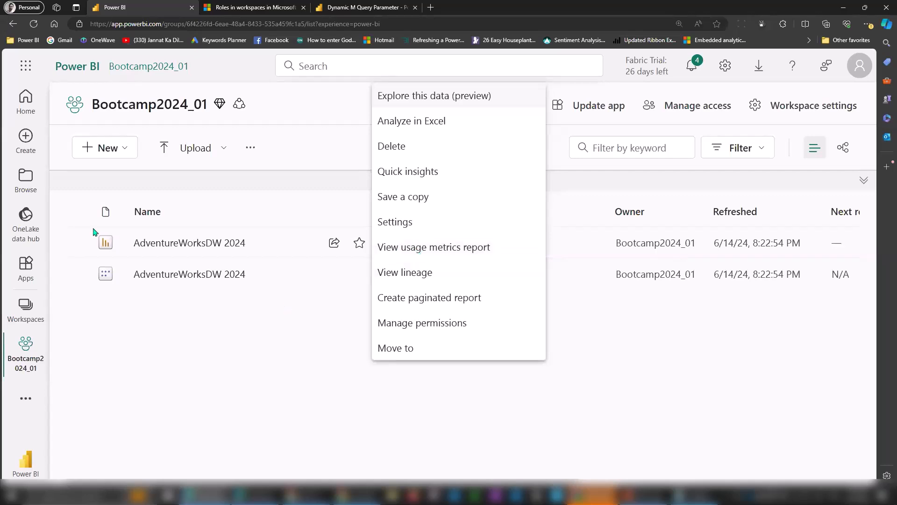
pyautogui.click(431, 252)
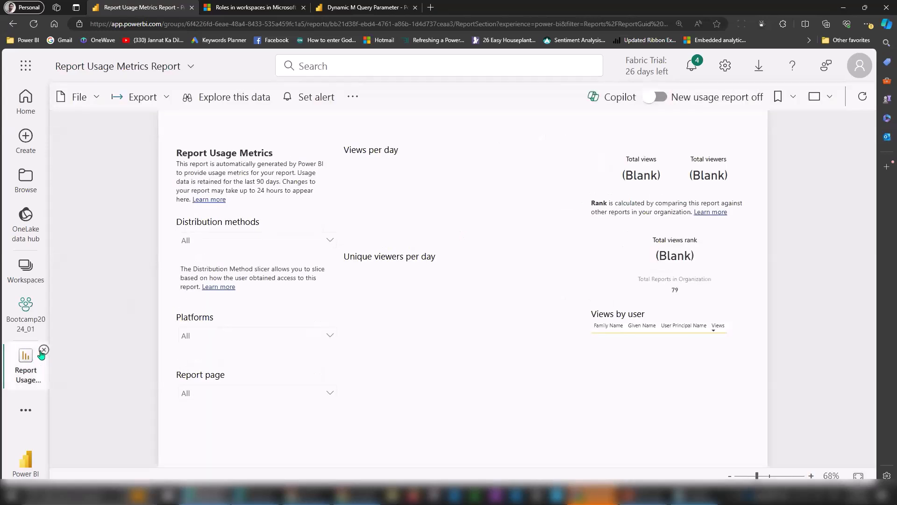
pyautogui.click(43, 350)
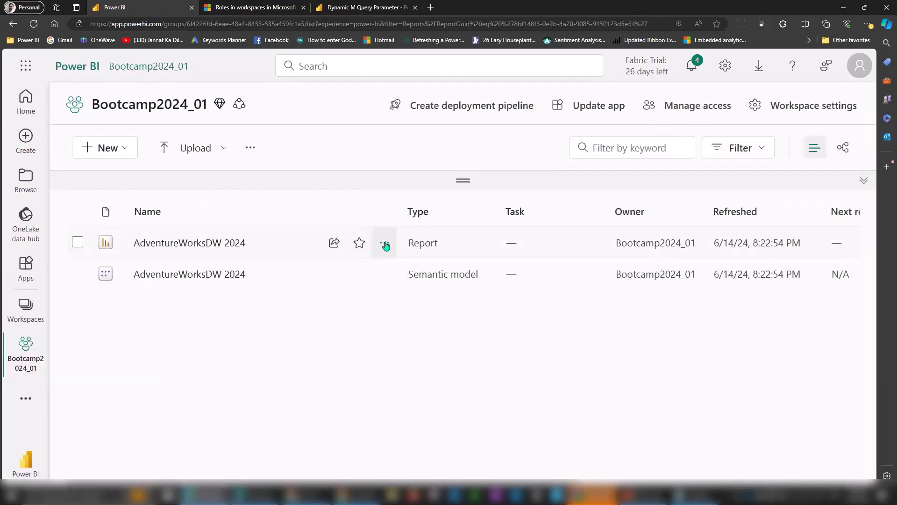
pyautogui.click(384, 244)
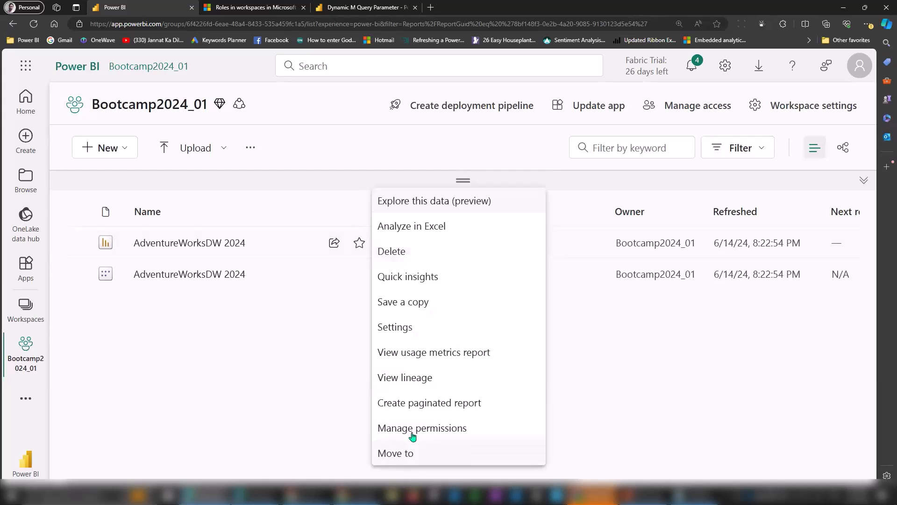
# Open the AdventureWorksDW 2024 report settings and scroll from Report name down to Default summarizations.
pyautogui.click(418, 332)
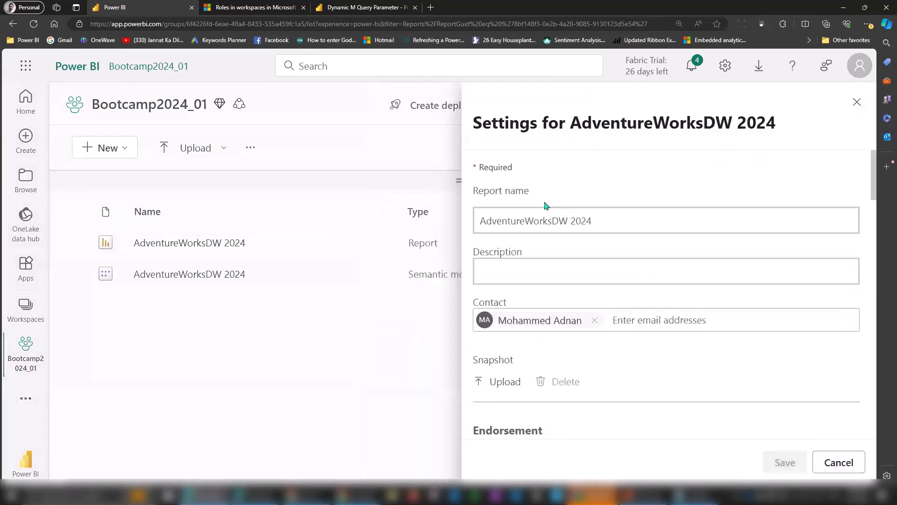
pyautogui.moveTo(501, 220); pyautogui.dragTo(604, 223)
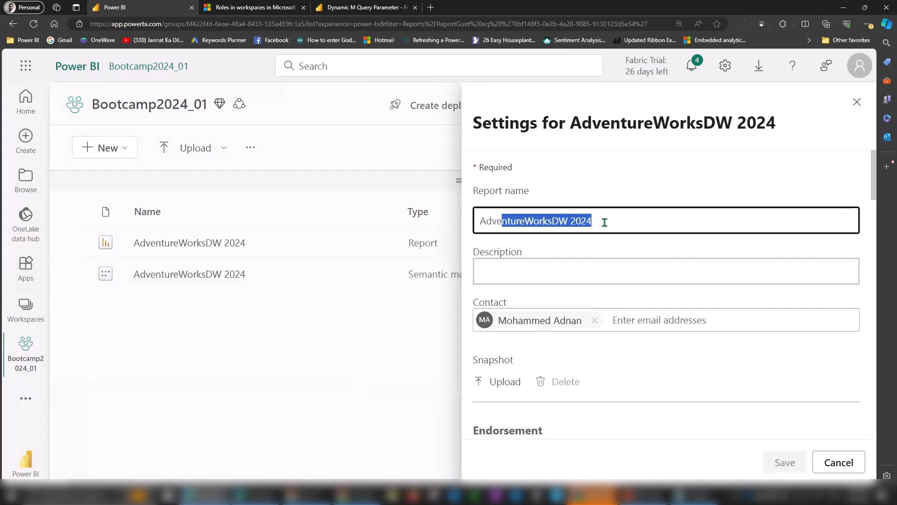
pyautogui.click(566, 267)
pyautogui.moveTo(876, 200); pyautogui.dragTo(876, 224)
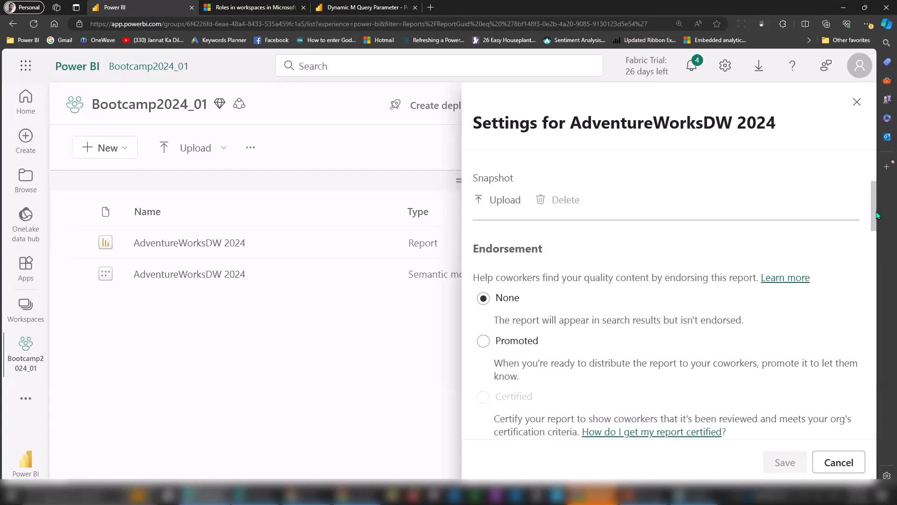
pyautogui.moveTo(878, 214); pyautogui.dragTo(877, 228)
pyautogui.moveTo(493, 199); pyautogui.dragTo(596, 200)
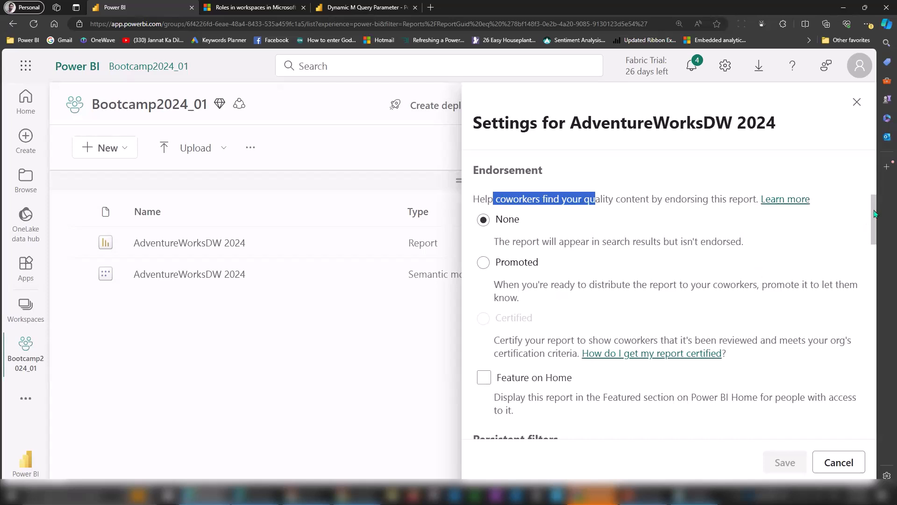
pyautogui.moveTo(875, 214); pyautogui.dragTo(877, 220)
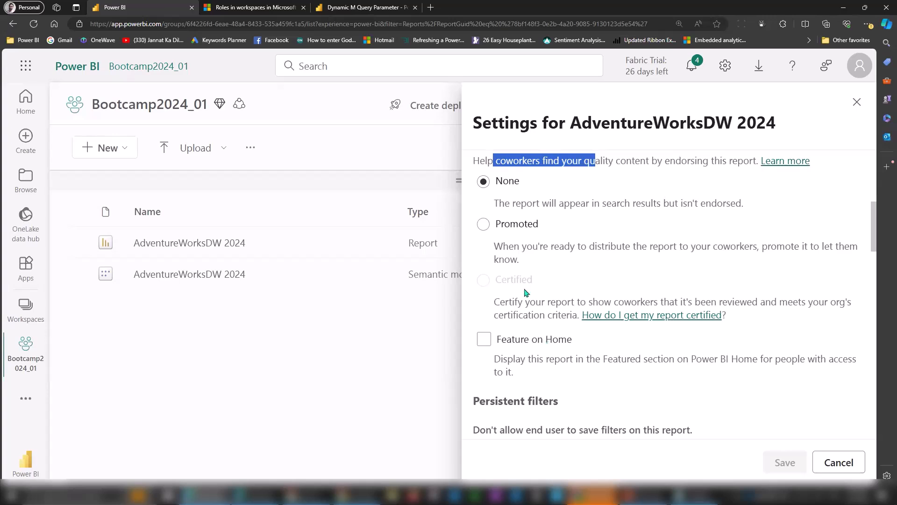
pyautogui.moveTo(875, 214); pyautogui.dragTo(879, 251)
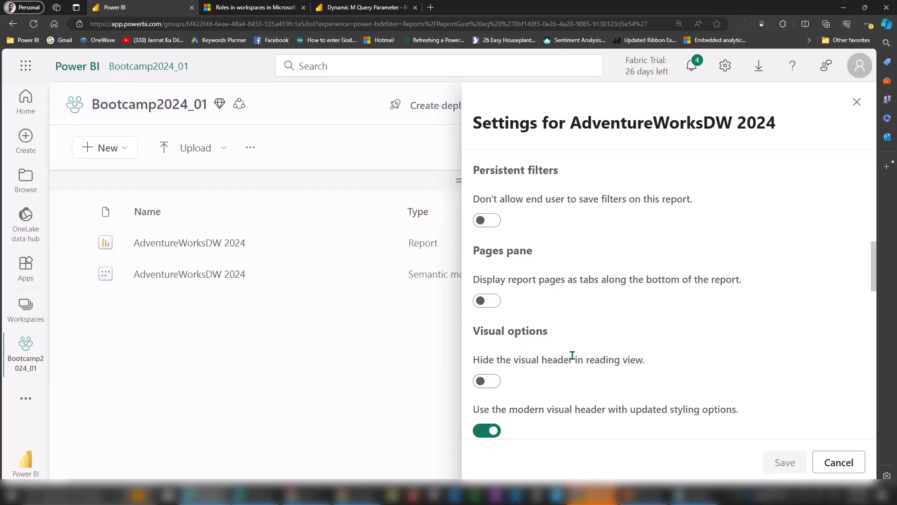
pyautogui.moveTo(875, 257); pyautogui.dragTo(894, 409)
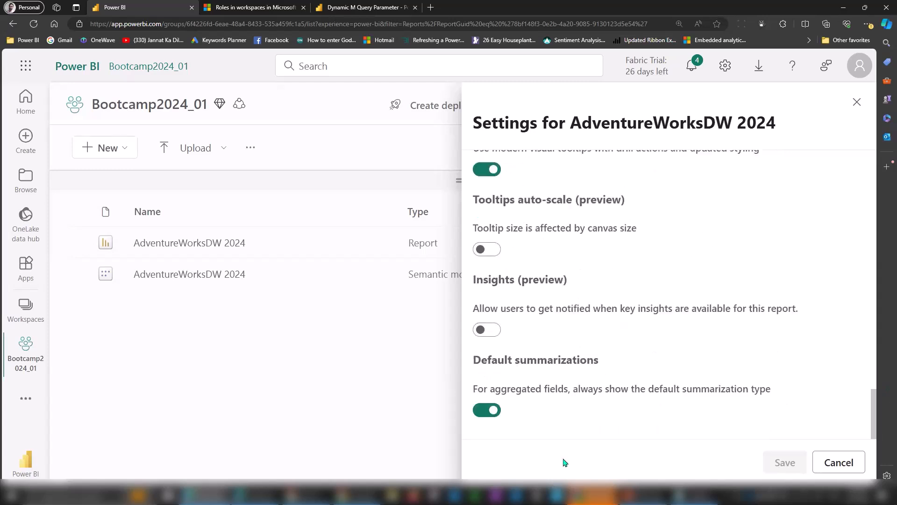
pyautogui.click(644, 495)
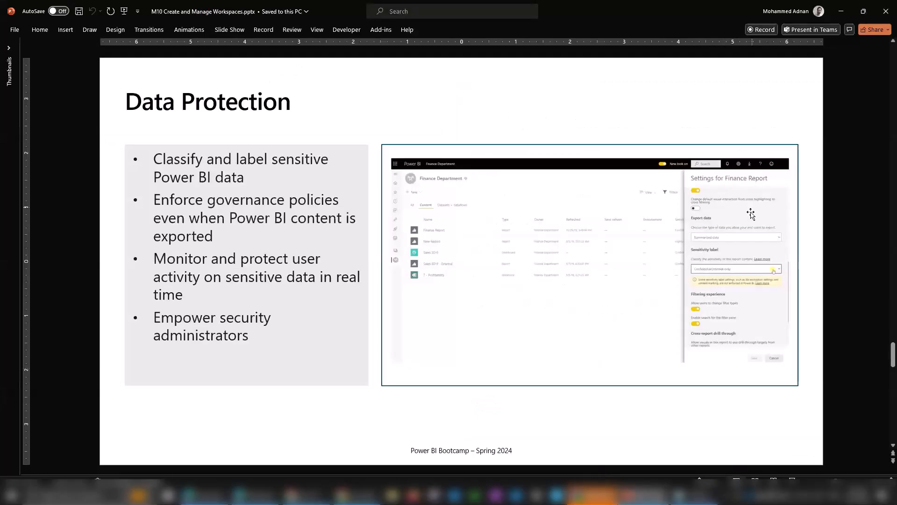
pyautogui.click(643, 495)
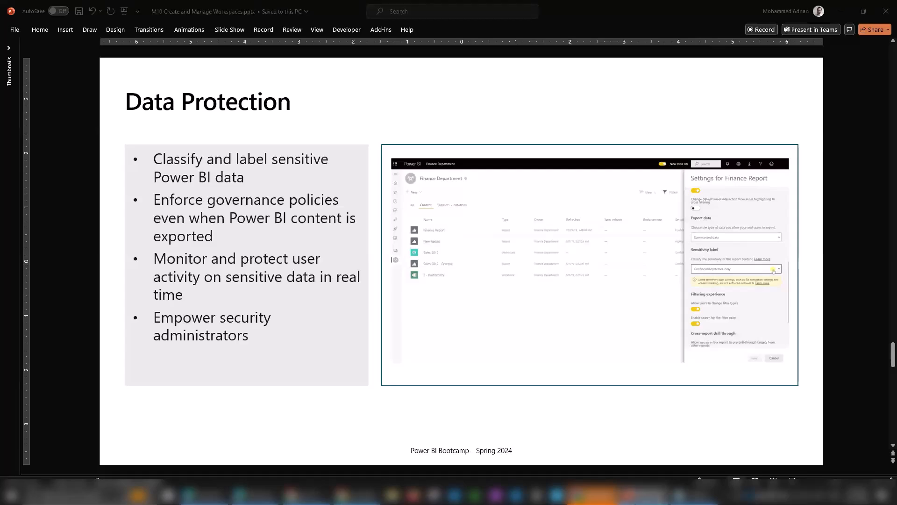
pyautogui.moveTo(872, 437); pyautogui.dragTo(858, 224)
# Open the AdventureWorksDW 2024 semantic model's settings and review its Endorsement and discovery section.
pyautogui.click(336, 331)
pyautogui.click(381, 242)
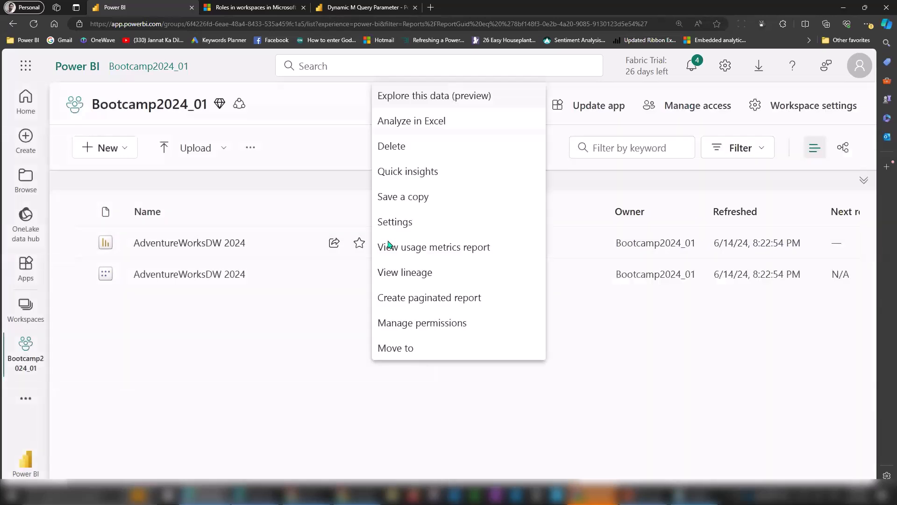
pyautogui.click(343, 326)
pyautogui.click(382, 276)
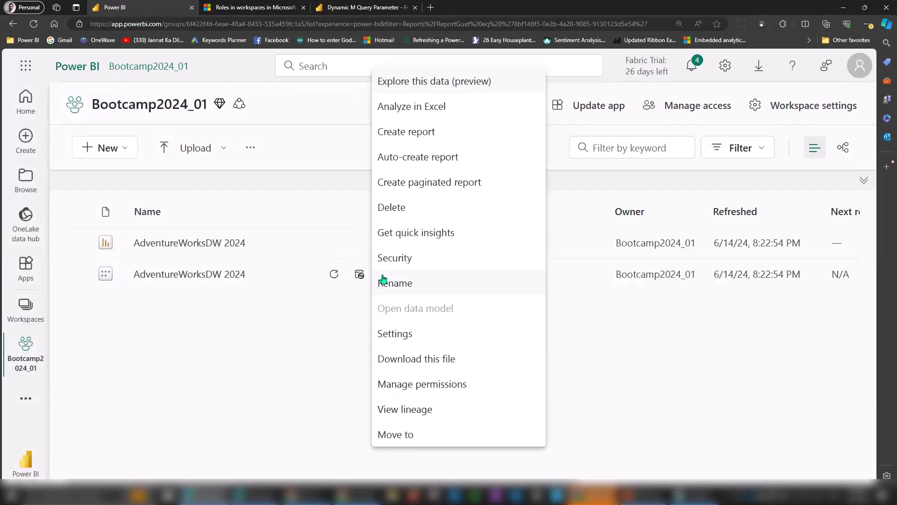
pyautogui.click(409, 335)
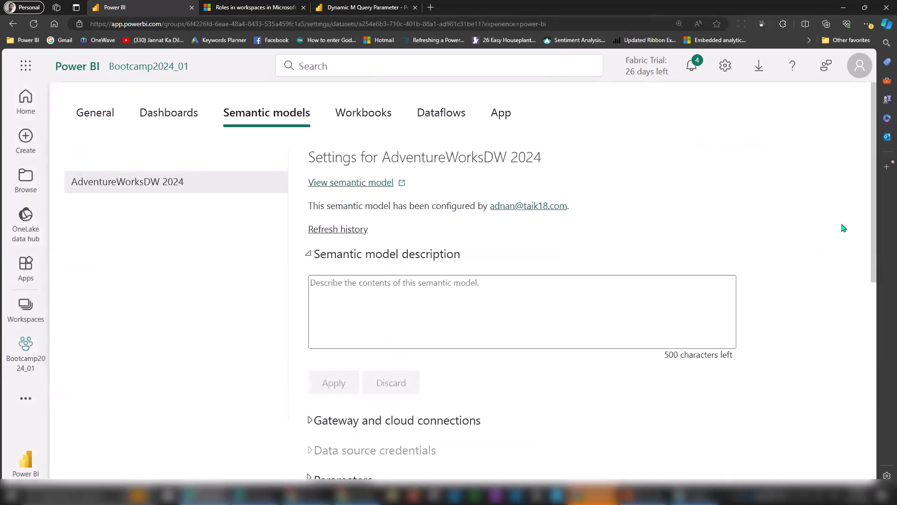
pyautogui.moveTo(874, 208); pyautogui.dragTo(867, 303)
pyautogui.scroll(-5, 868, 360)
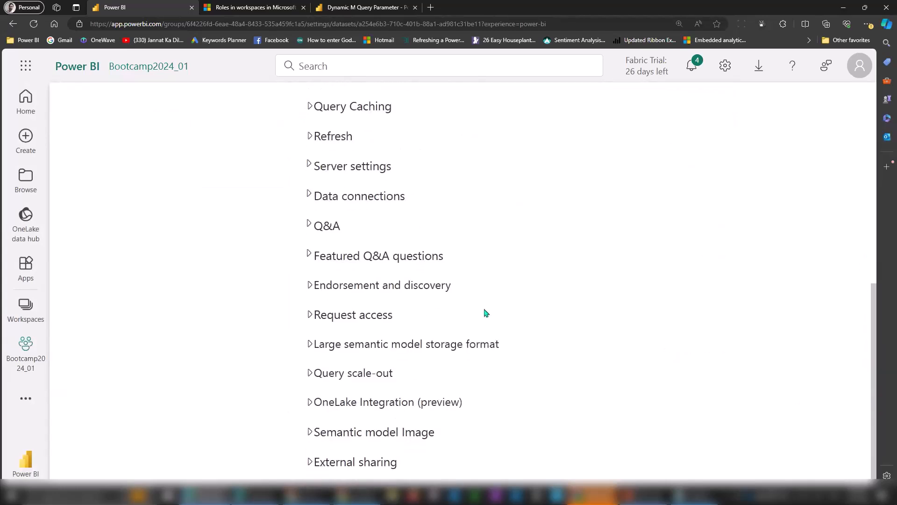
pyautogui.click(335, 290)
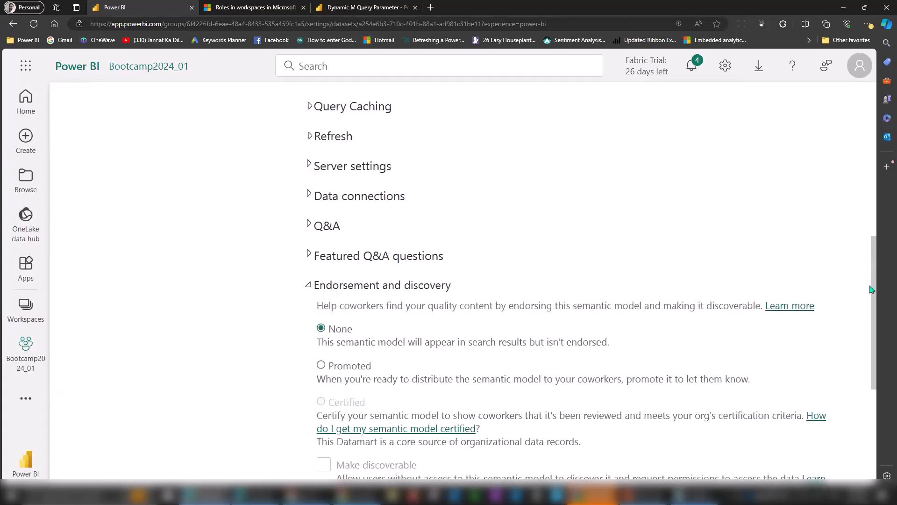
pyautogui.moveTo(872, 253); pyautogui.dragTo(875, 362)
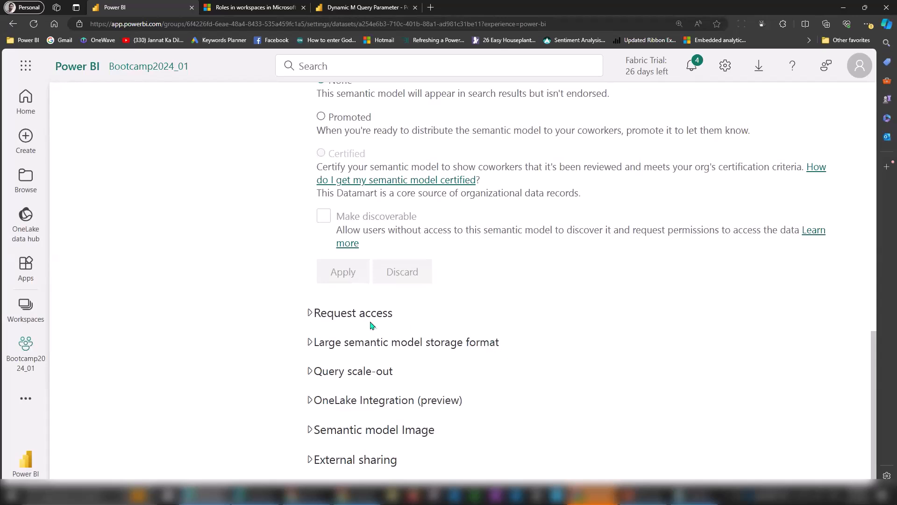
pyautogui.moveTo(875, 365); pyautogui.dragTo(865, 170)
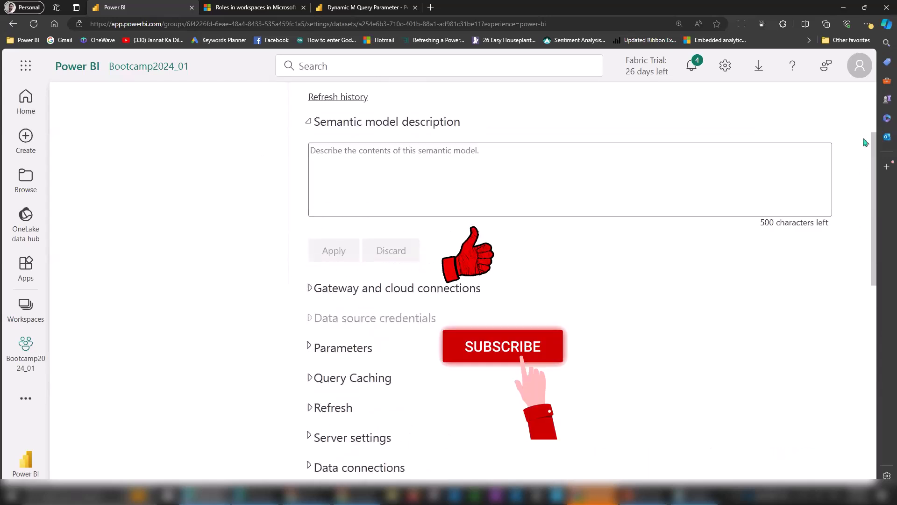
pyautogui.moveTo(872, 120); pyautogui.dragTo(870, 84)
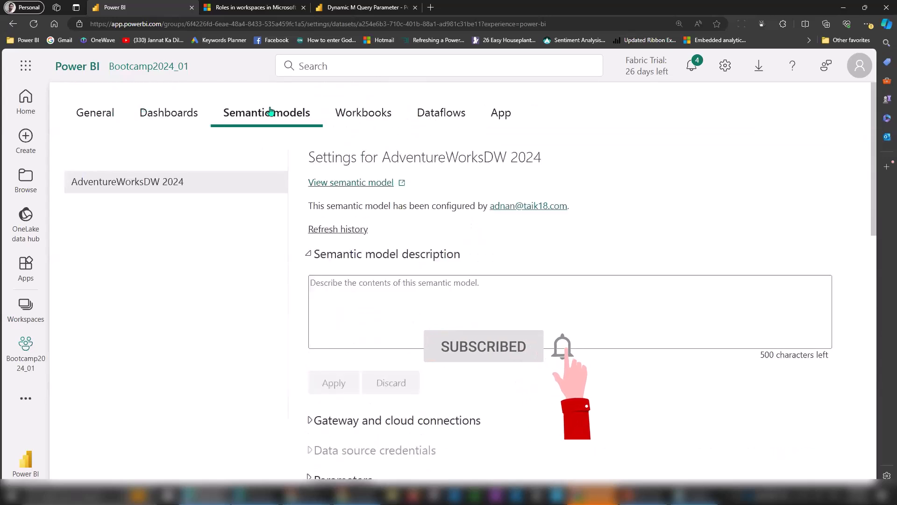
# Look at the dashboard and General settings, return to Bootcamp2024_01, then switch to PowerPoint.
pyautogui.click(173, 114)
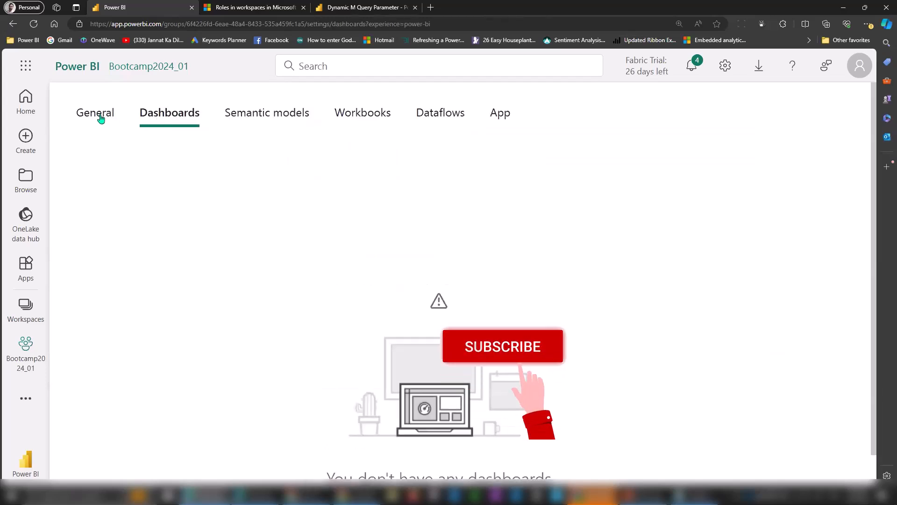
pyautogui.click(98, 116)
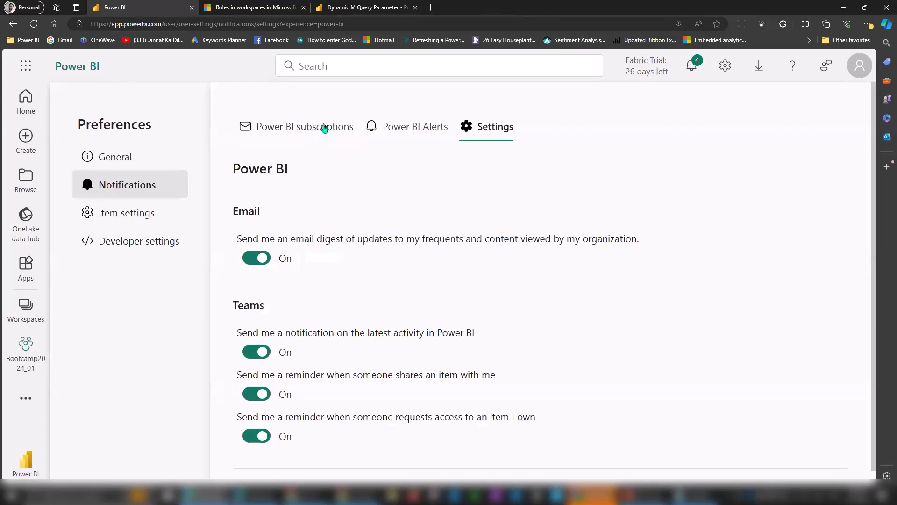
pyautogui.click(26, 351)
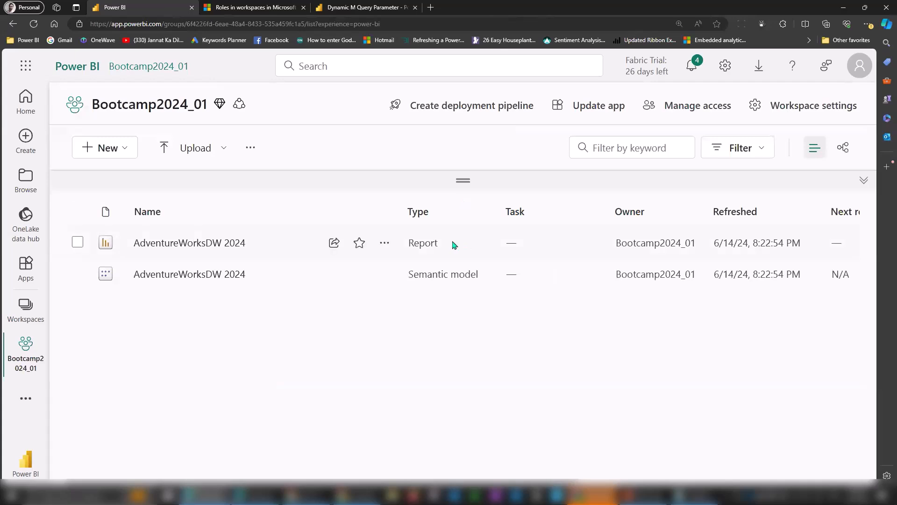
pyautogui.click(384, 242)
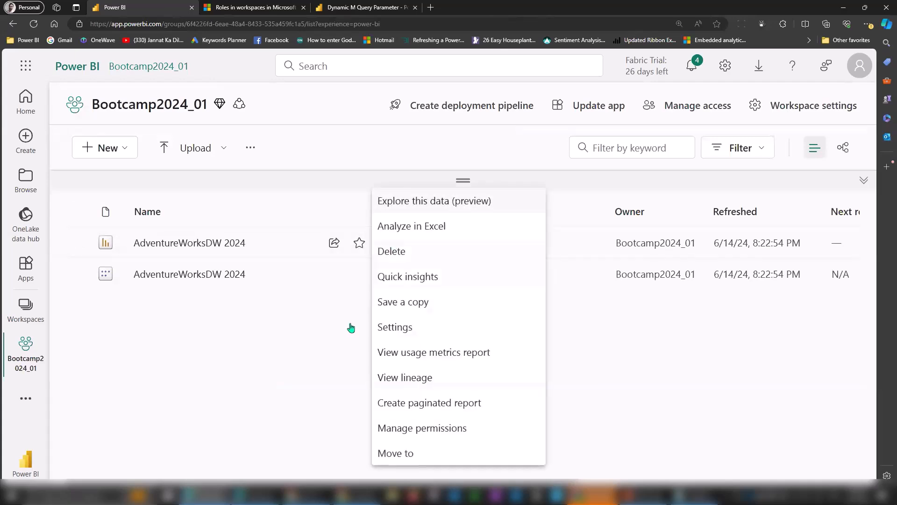
pyautogui.click(300, 374)
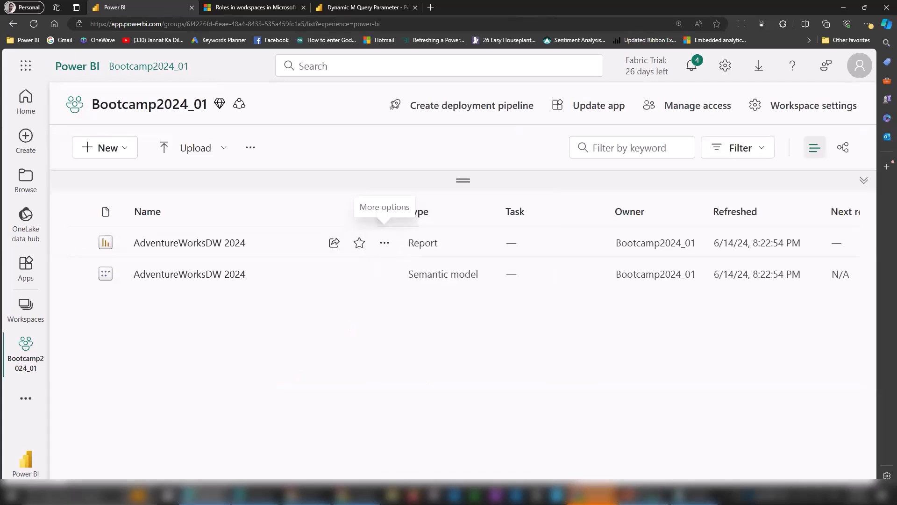
pyautogui.click(653, 493)
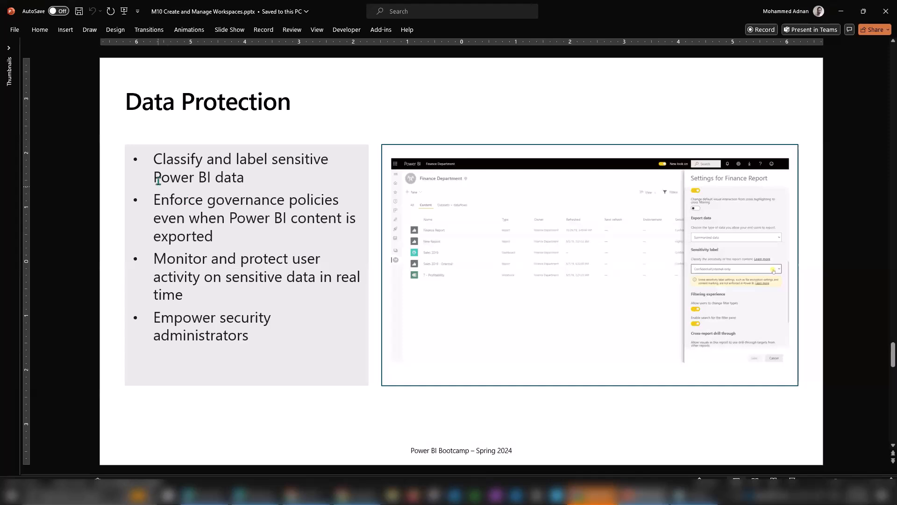
# Highlight the key phrases on the Data Protection slide, from classifying sensitive data to monitoring activity.
pyautogui.moveTo(162, 161); pyautogui.dragTo(331, 159)
pyautogui.moveTo(166, 178); pyautogui.dragTo(239, 176)
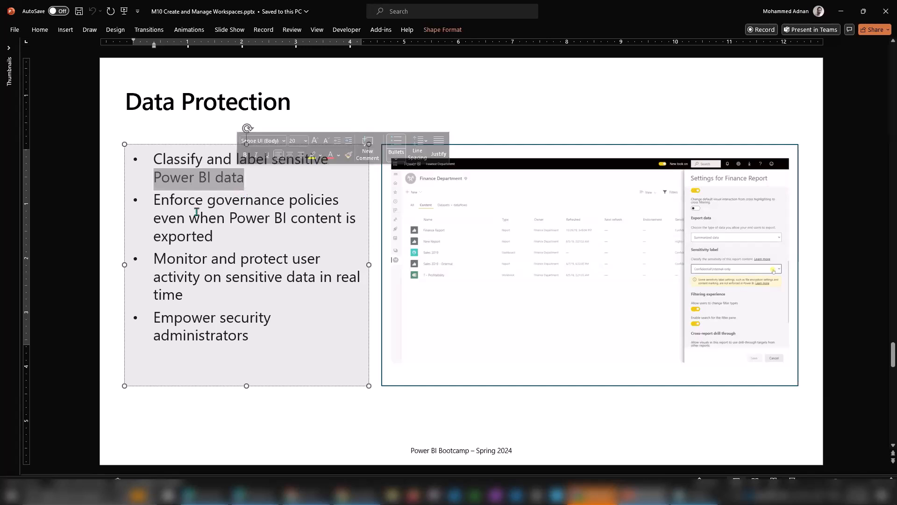
pyautogui.moveTo(170, 205); pyautogui.dragTo(299, 206)
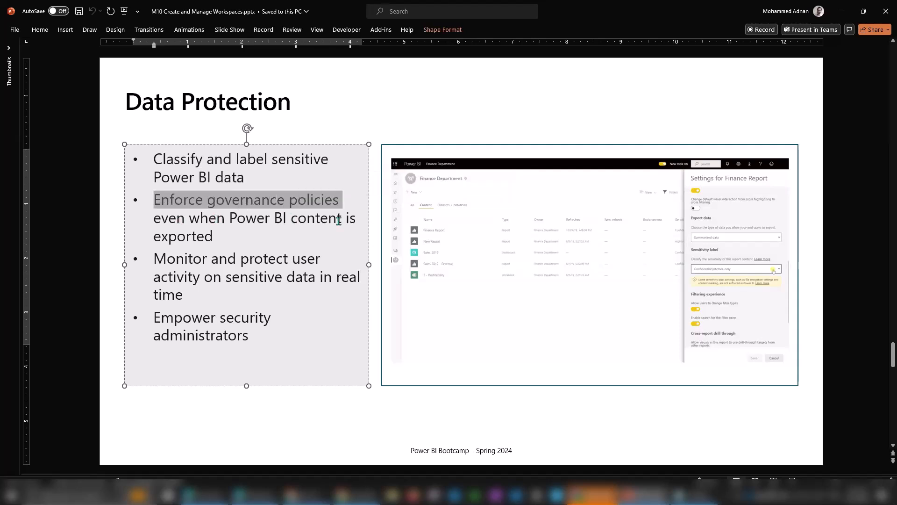
pyautogui.moveTo(167, 264); pyautogui.dragTo(311, 259)
pyautogui.moveTo(189, 278); pyautogui.dragTo(320, 278)
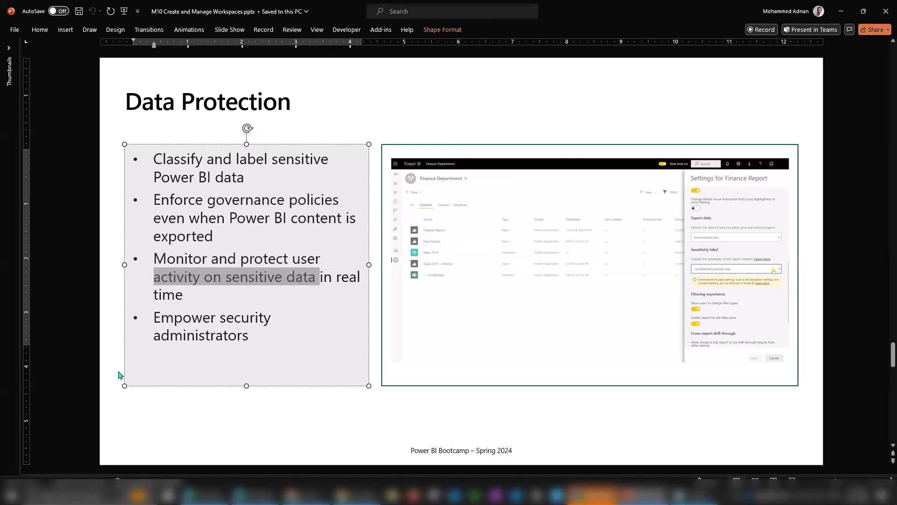
pyautogui.click(82, 345)
# Scroll through Premium Workspace Settings and Module Overview to References, then return to the browser.
pyautogui.scroll(-2, 82, 345)
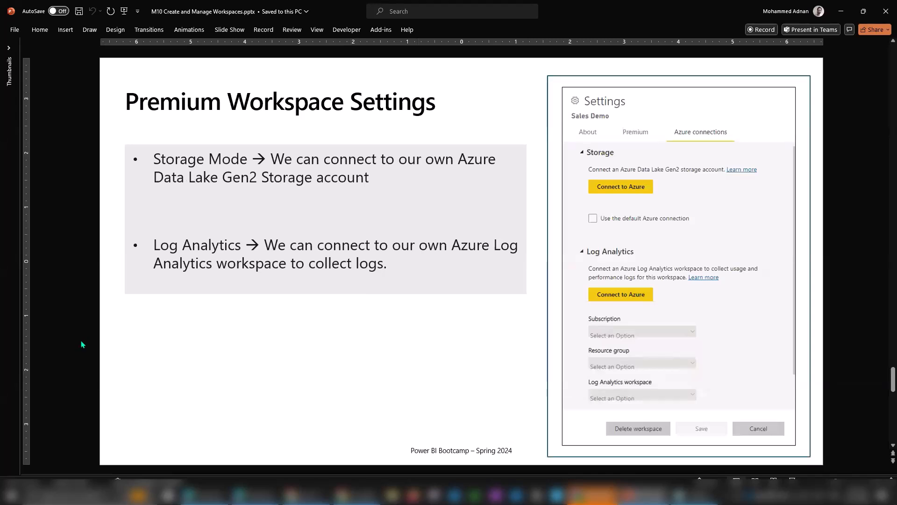
pyautogui.scroll(-2, 82, 345)
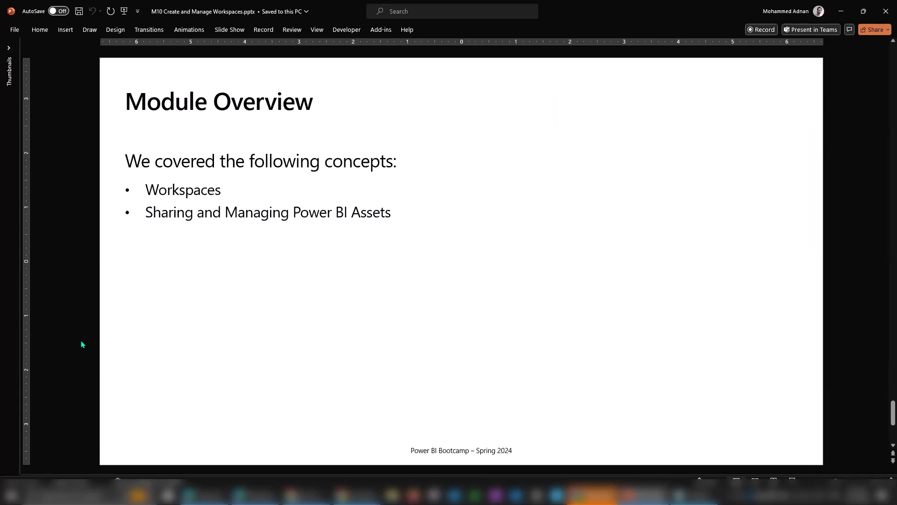
pyautogui.scroll(-2, 82, 345)
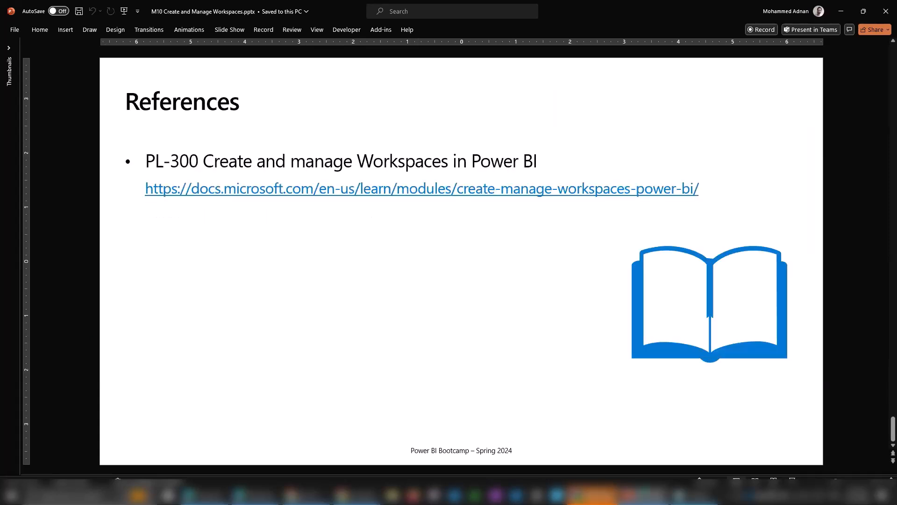
pyautogui.click(643, 496)
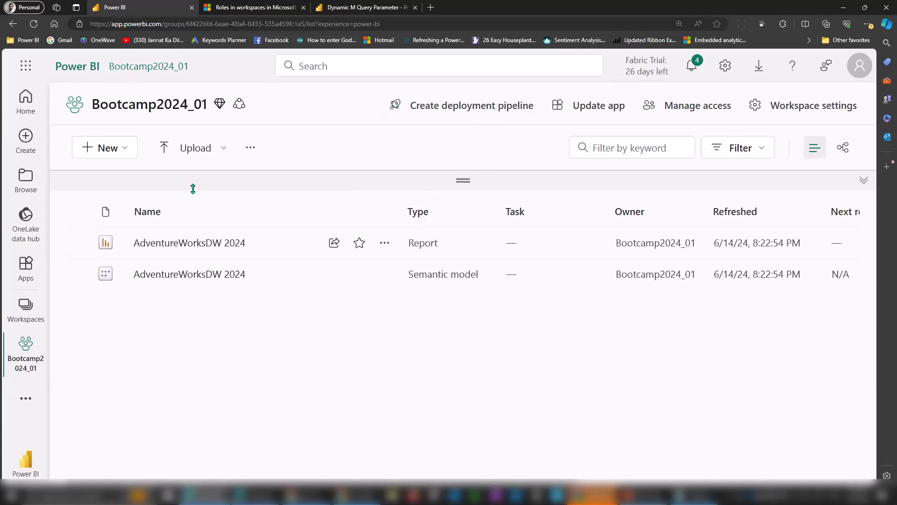
# Name the new deployment pipeline 'bootcamp2024' with description 'sample' and continue to its stages.
pyautogui.click(487, 110)
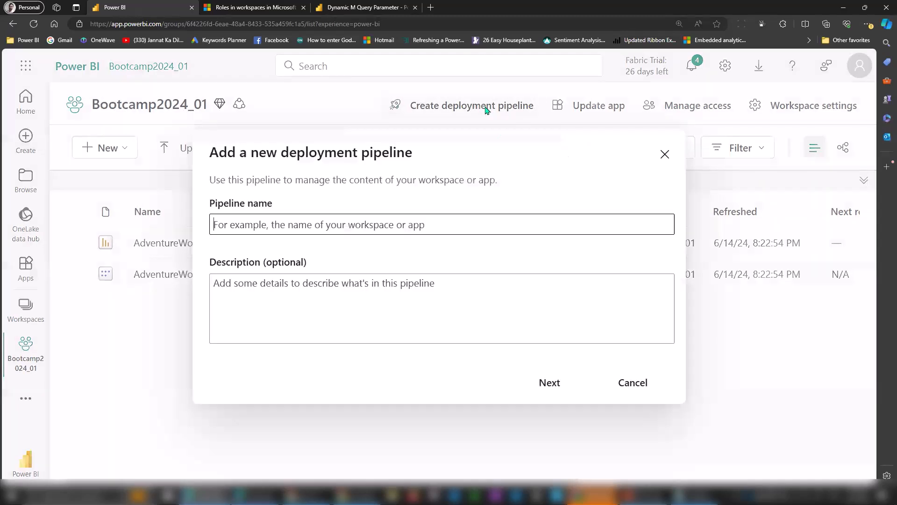
pyautogui.write('bootcamp2024')
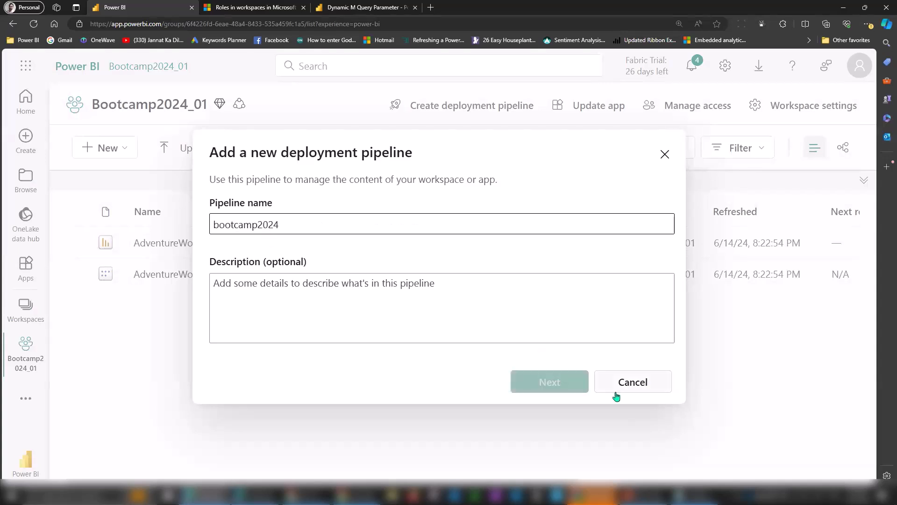
pyautogui.click(452, 288)
pyautogui.write('s')
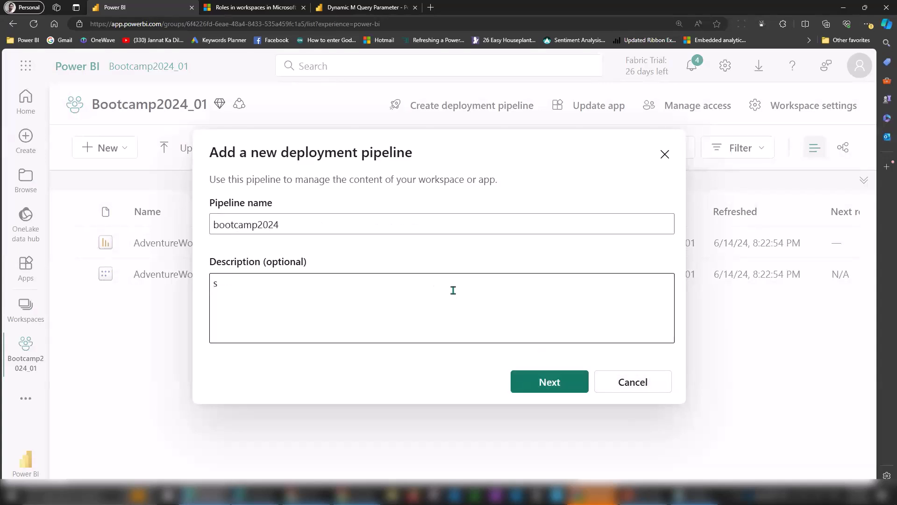
pyautogui.write('ample')
pyautogui.click(544, 376)
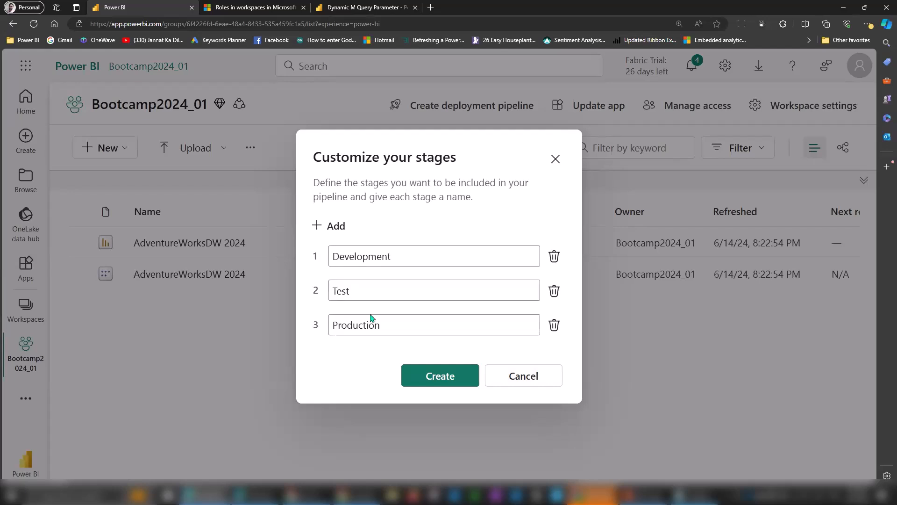
# Create the Development, Test and Production stages and assign Bootcamp2024_01 to Development.
pyautogui.click(446, 377)
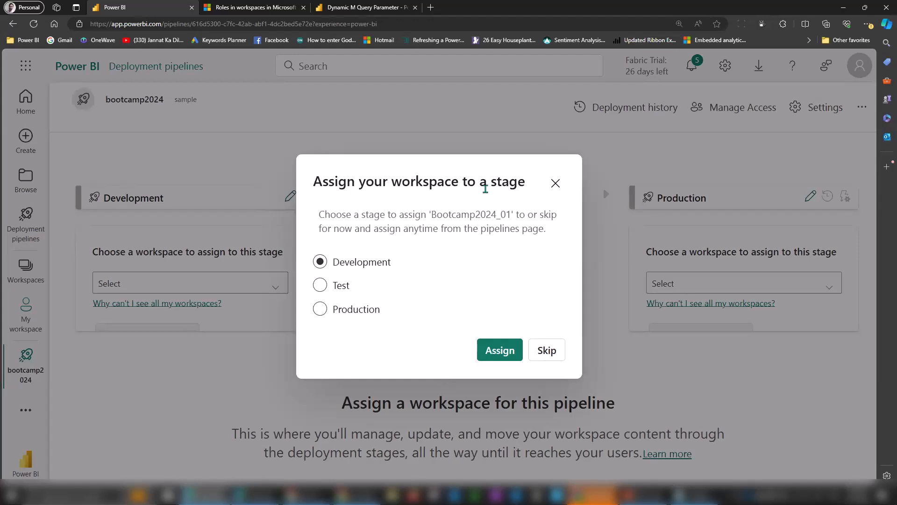
pyautogui.click(366, 317)
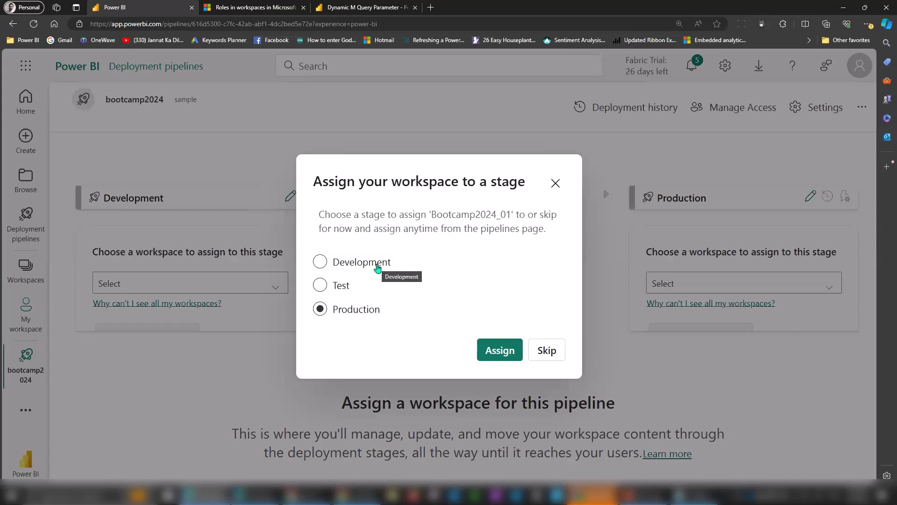
pyautogui.click(320, 261)
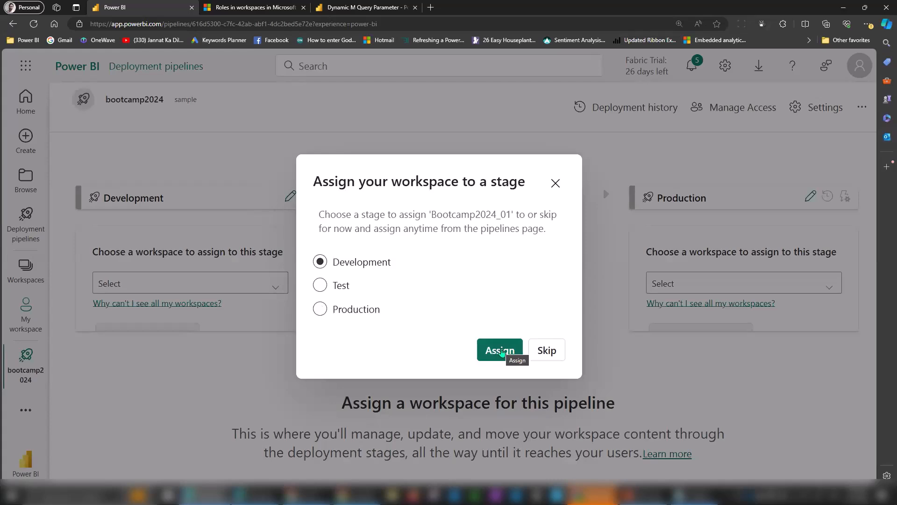
pyautogui.click(500, 351)
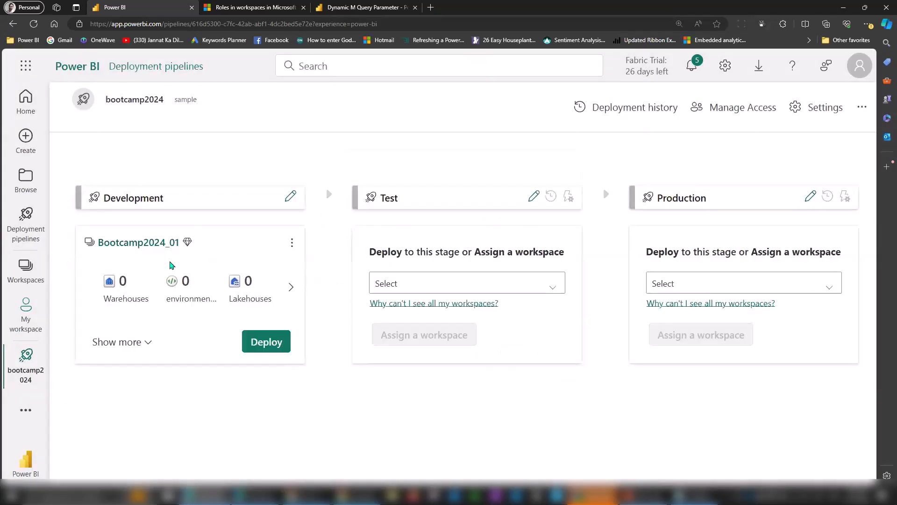
# Deploy both AdventureWorksDW 2024 items from Development to the new [Test] workspace.
pyautogui.click(140, 342)
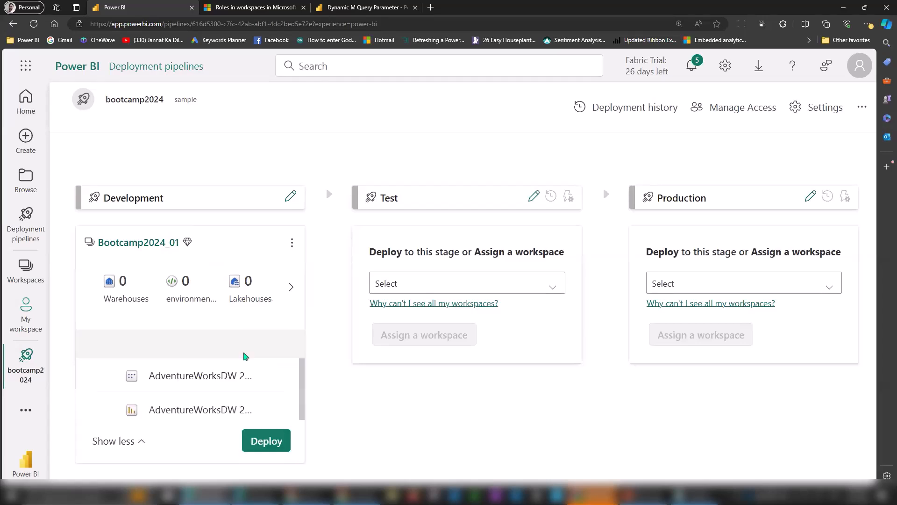
pyautogui.click(427, 283)
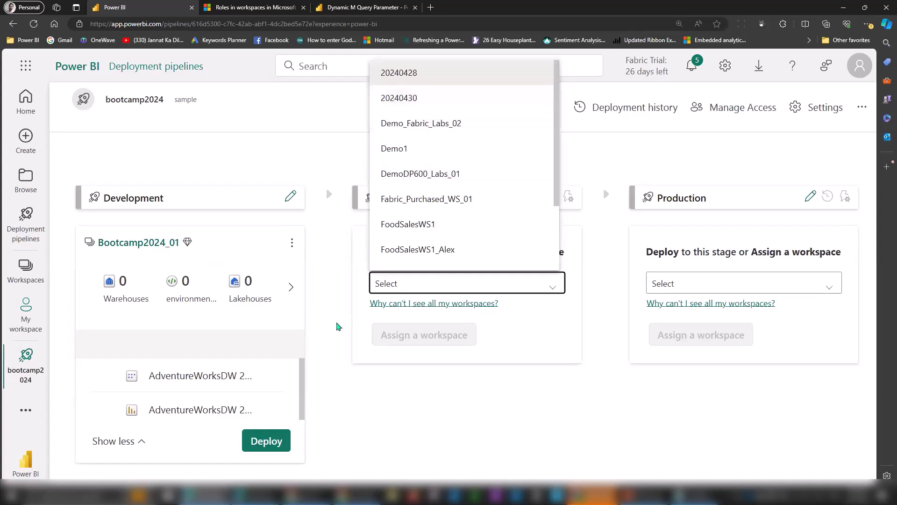
pyautogui.click(348, 322)
pyautogui.click(267, 442)
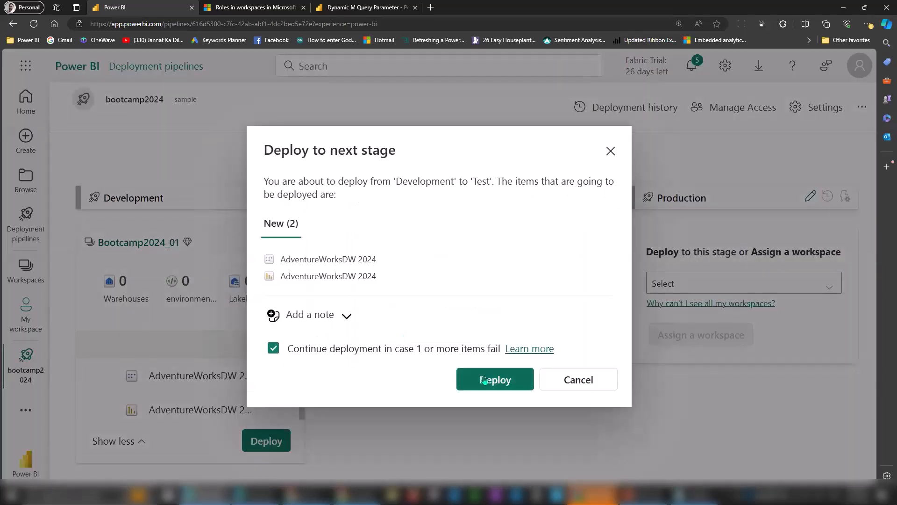
pyautogui.click(485, 380)
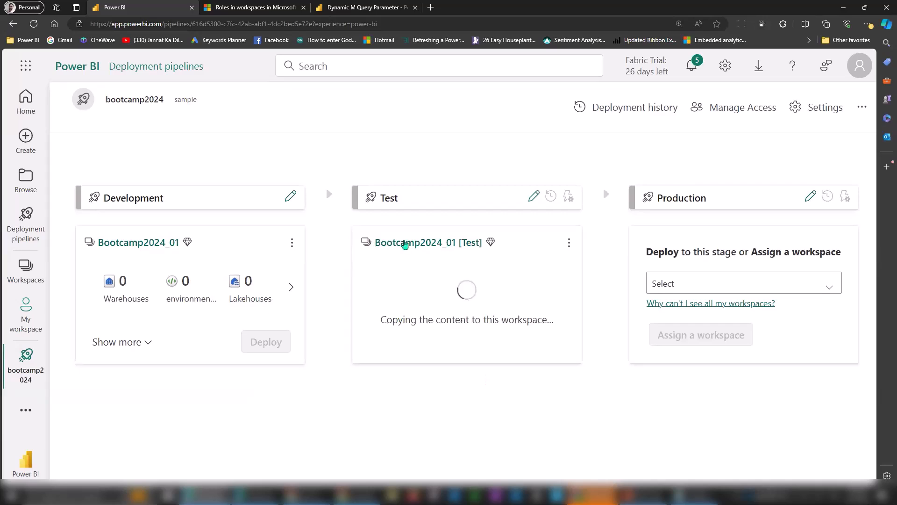
pyautogui.moveTo(482, 244); pyautogui.dragTo(459, 247)
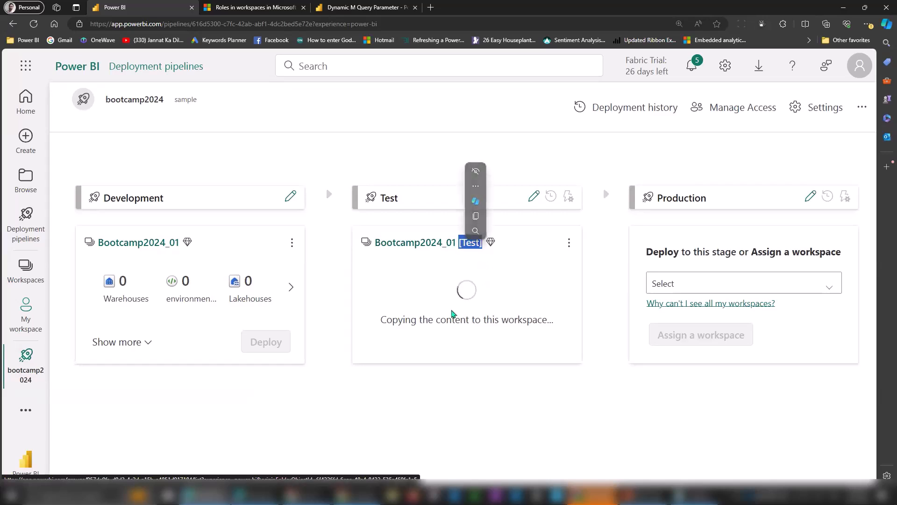
pyautogui.click(392, 320)
pyautogui.moveTo(392, 321); pyautogui.dragTo(588, 326)
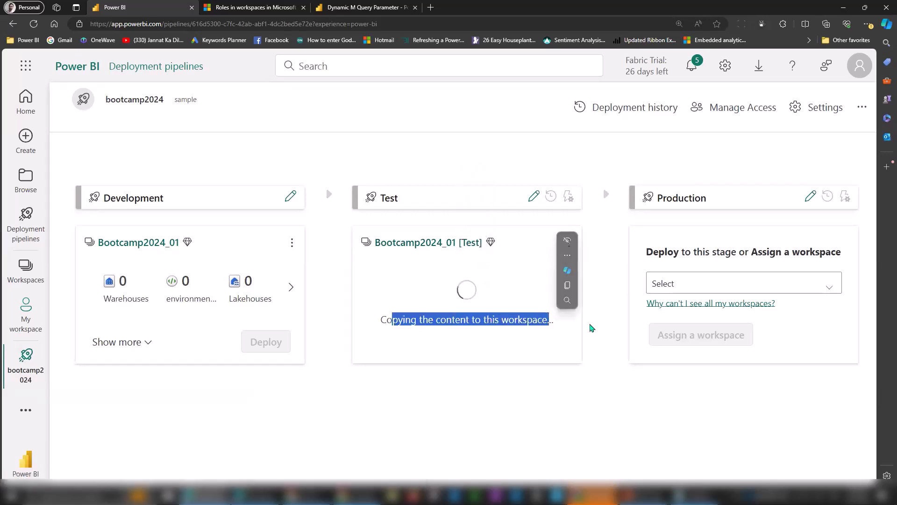
pyautogui.click(596, 337)
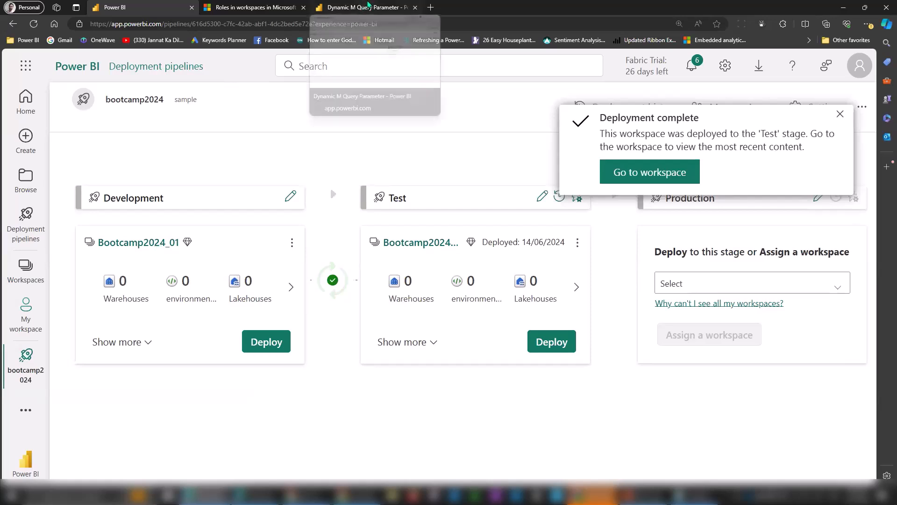
# Open the AdventureWorksDW 2024 report in the Bootcamp2024_01 workspace.
pyautogui.click(369, 6)
pyautogui.click(26, 269)
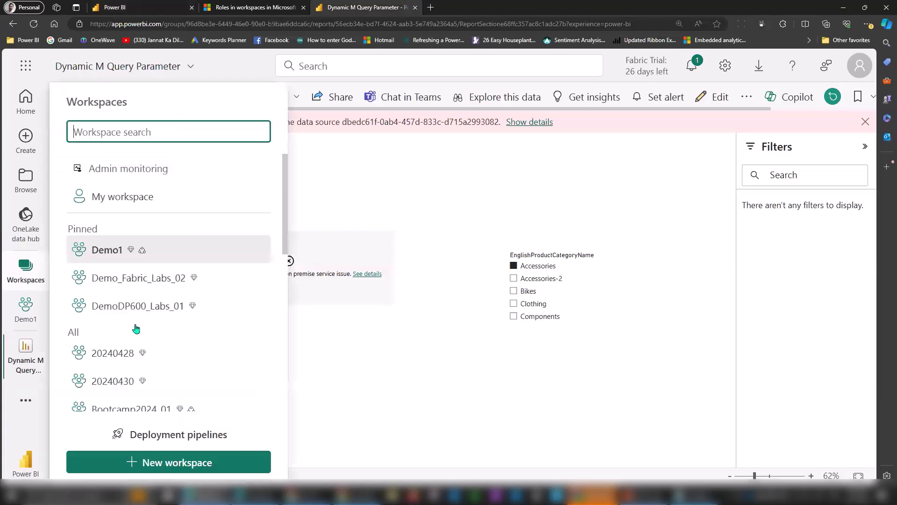
pyautogui.click(135, 406)
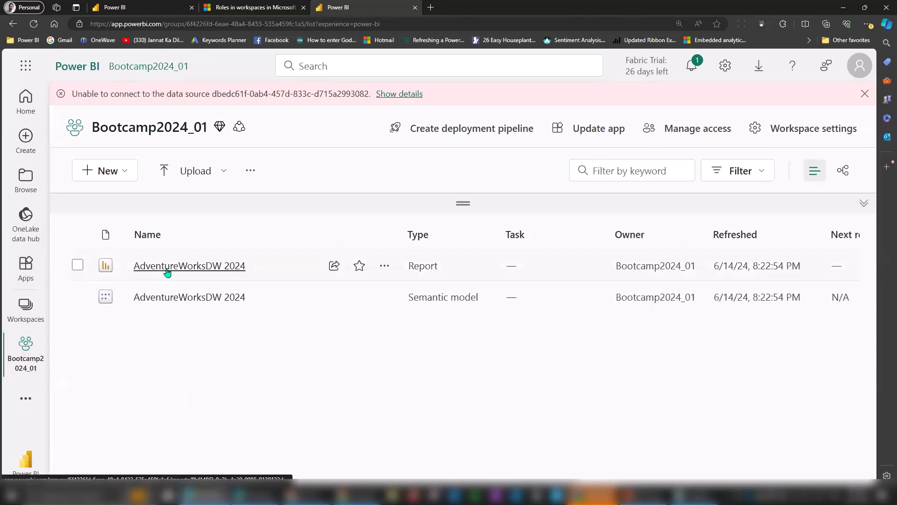
pyautogui.click(168, 271)
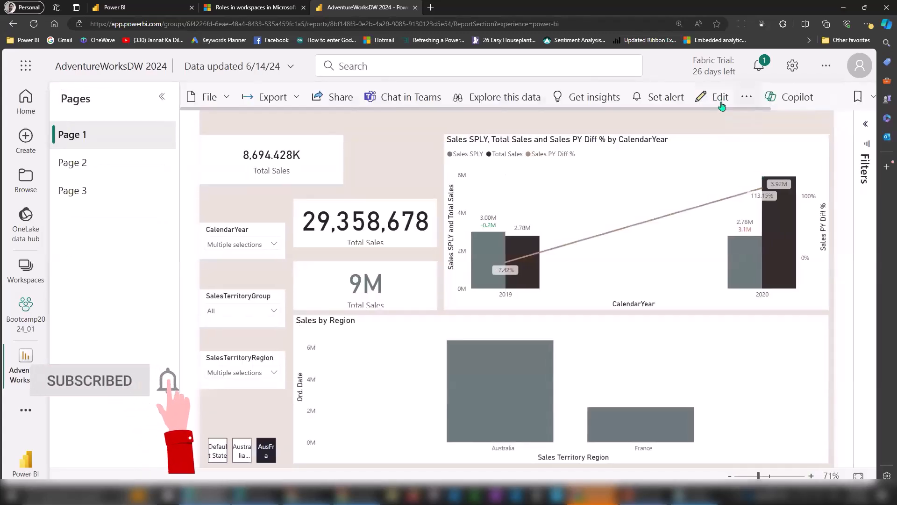
# Stack the CalendarYear, SalesTerritoryGroup and SalesTerritoryRegion slicers top left, align the card, save, and close.
pyautogui.click(721, 103)
pyautogui.moveTo(125, 158); pyautogui.dragTo(208, 158)
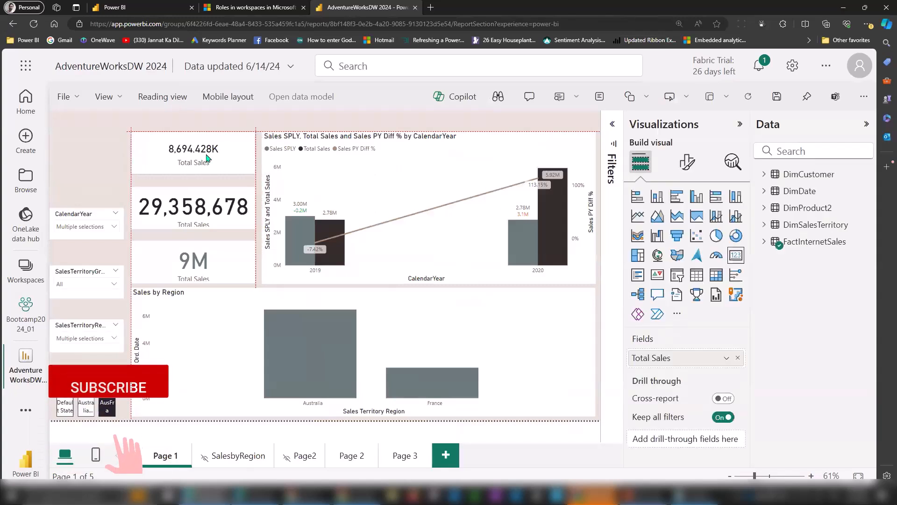
pyautogui.moveTo(74, 218); pyautogui.dragTo(74, 142)
pyautogui.moveTo(80, 271); pyautogui.dragTo(80, 187)
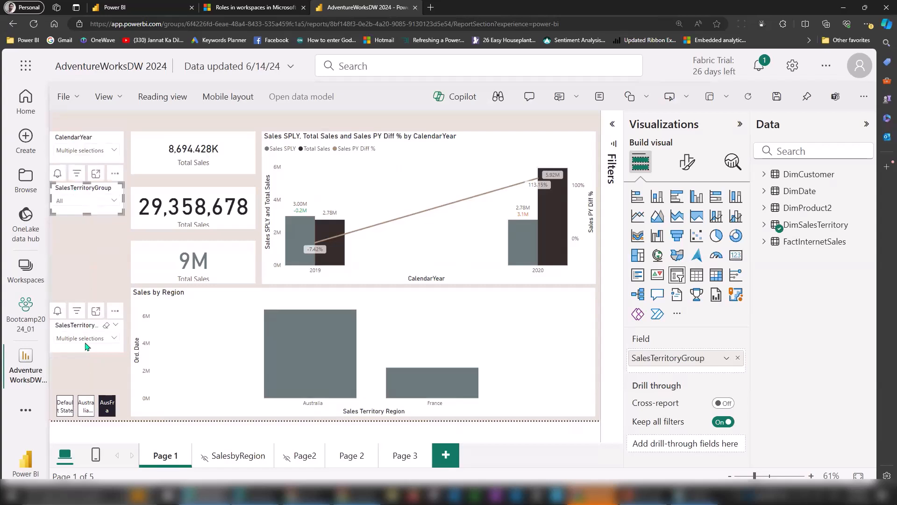
pyautogui.moveTo(80, 329); pyautogui.dragTo(79, 239)
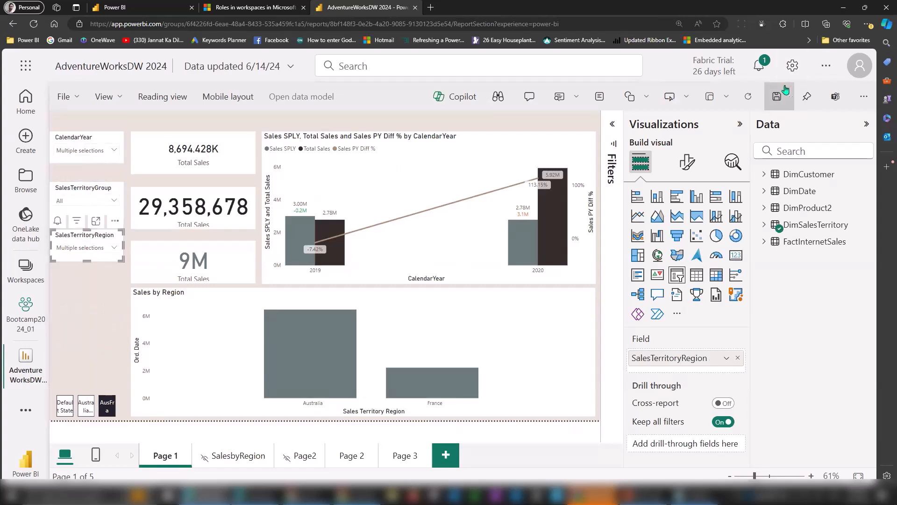
pyautogui.click(785, 90)
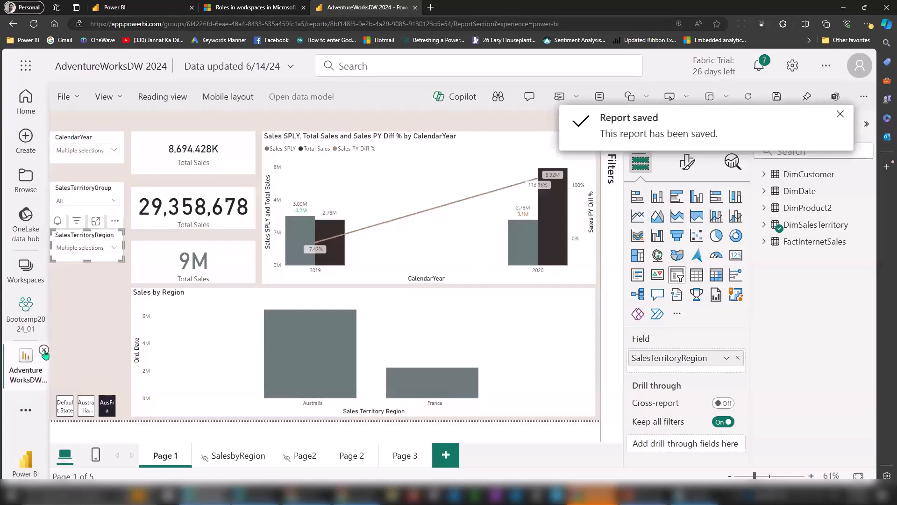
pyautogui.click(44, 350)
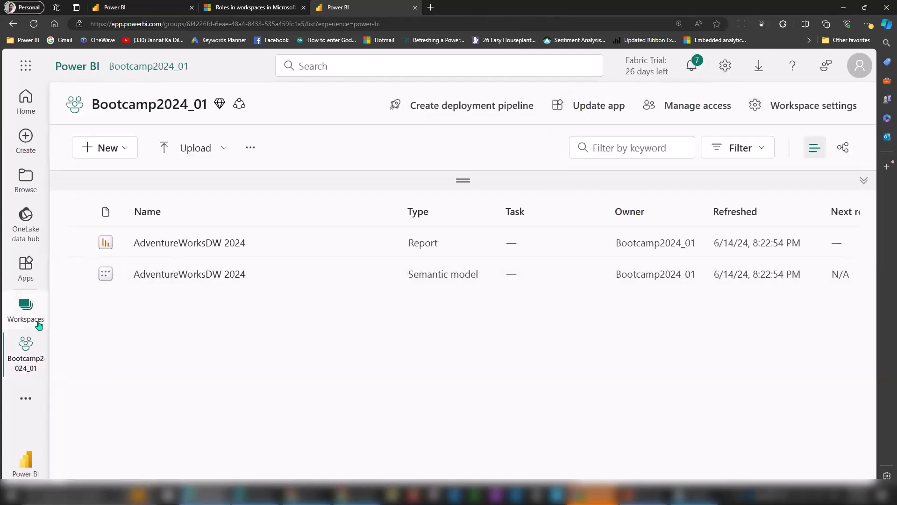
# Go to Deployment pipelines and open the bootcamp2024 pipeline.
pyautogui.click(28, 401)
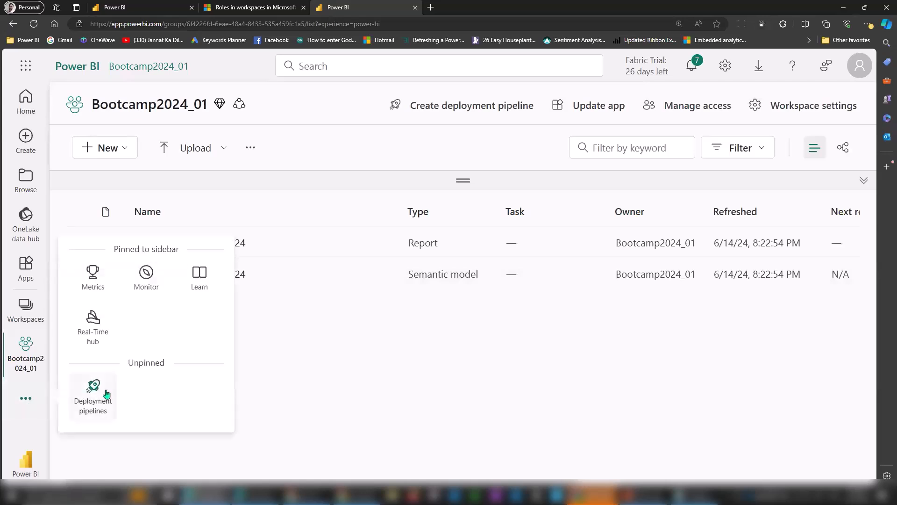
pyautogui.click(107, 394)
pyautogui.click(28, 397)
pyautogui.click(93, 395)
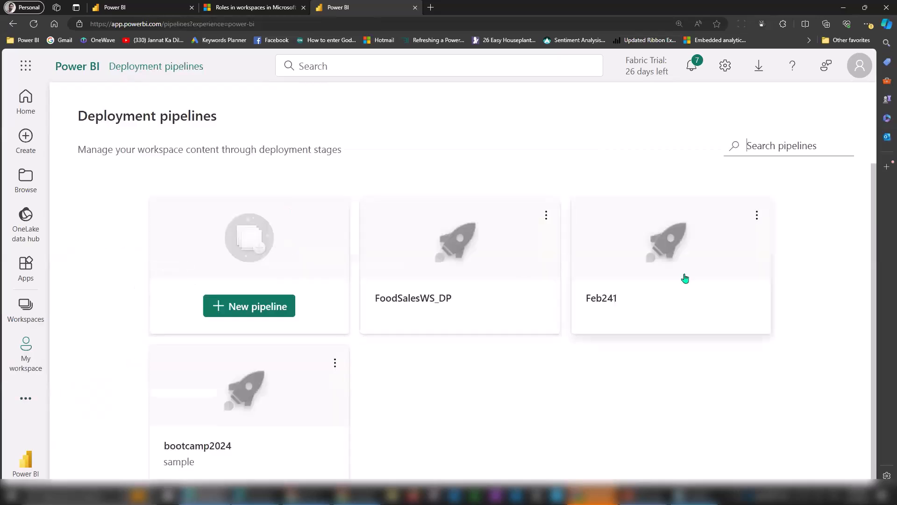
pyautogui.click(250, 397)
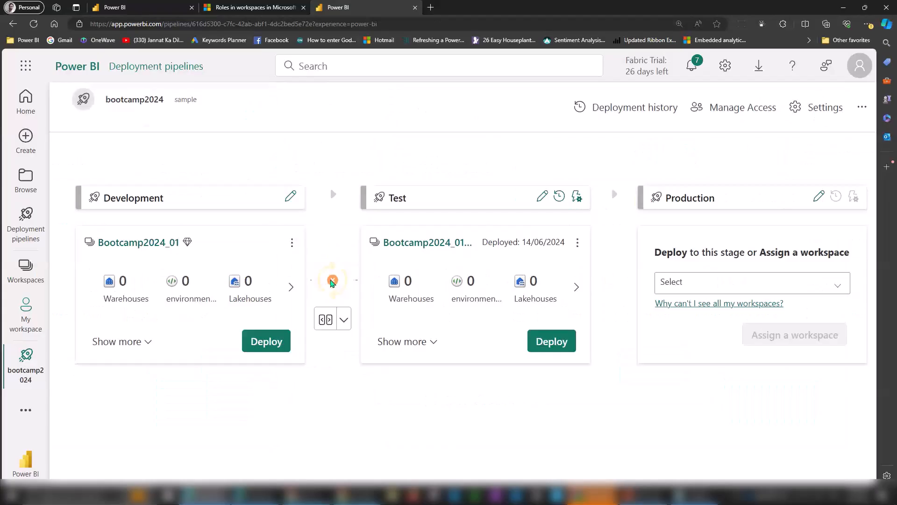
pyautogui.moveTo(332, 281)
# Zoom the page out and compare the Development and Test stage contents.
pyautogui.click(149, 343)
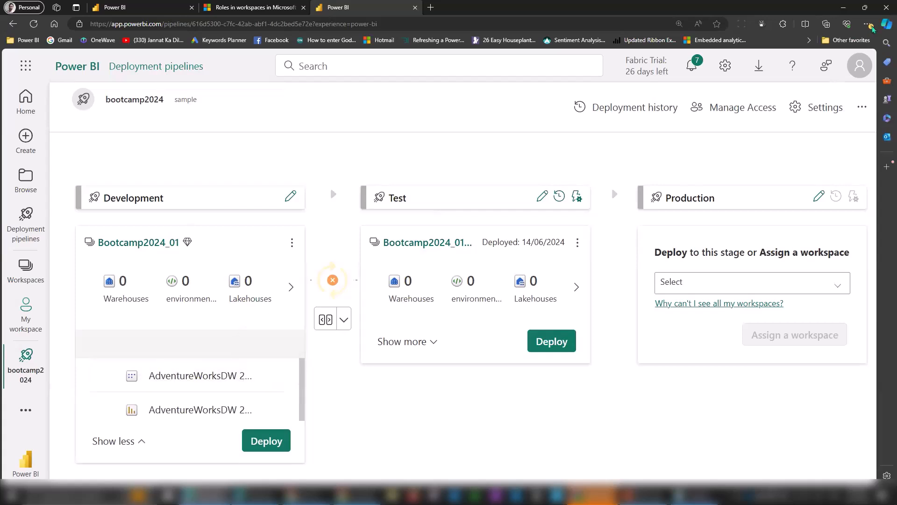
pyautogui.click(868, 25)
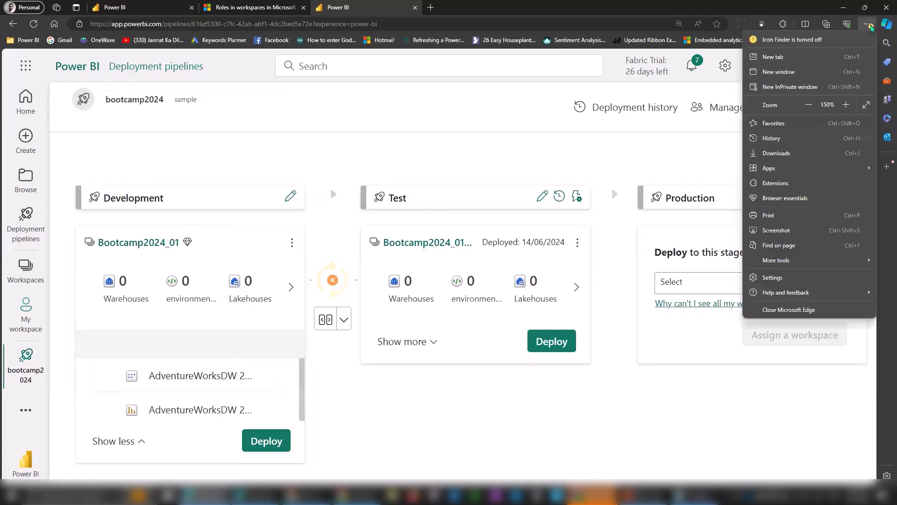
pyautogui.click(810, 106)
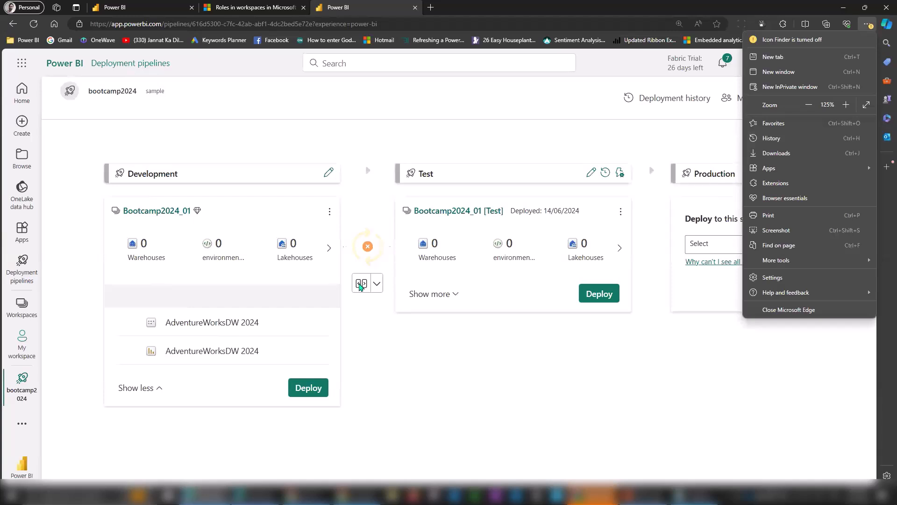
pyautogui.click(363, 286)
pyautogui.click(361, 286)
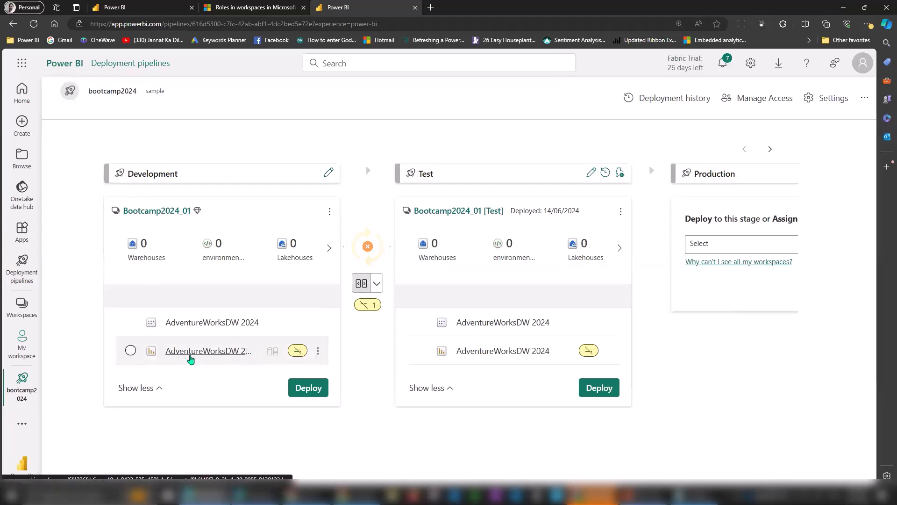
# Select the changed AdventureWorksDW 2024 report in both the Development and Test stages.
pyautogui.click(130, 351)
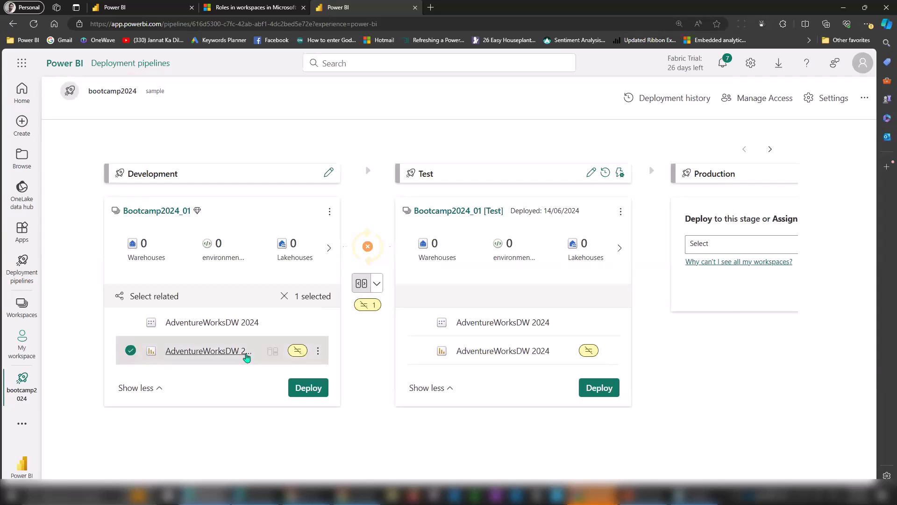
pyautogui.click(318, 352)
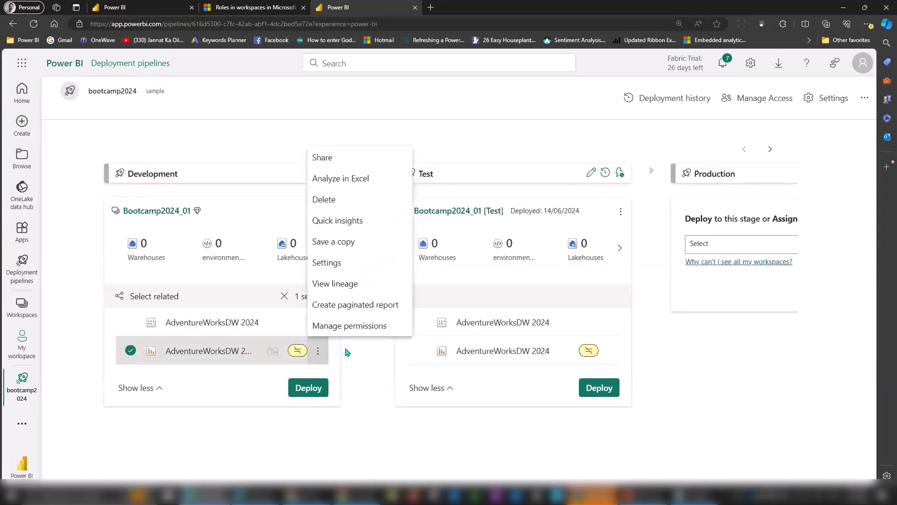
pyautogui.click(273, 351)
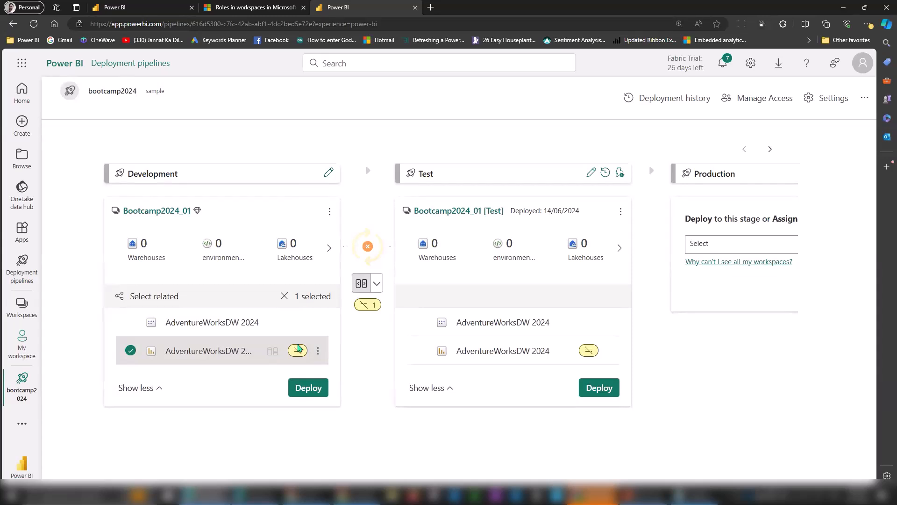
pyautogui.click(421, 351)
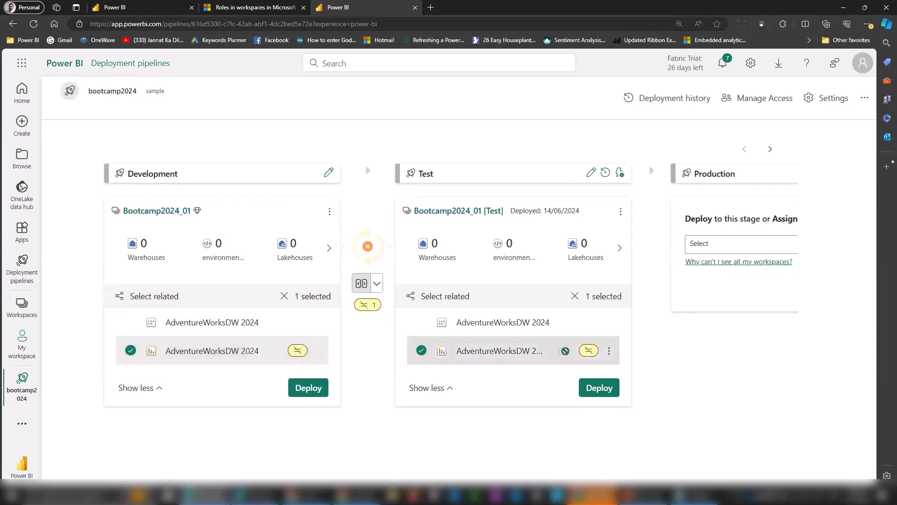
pyautogui.moveTo(565, 351)
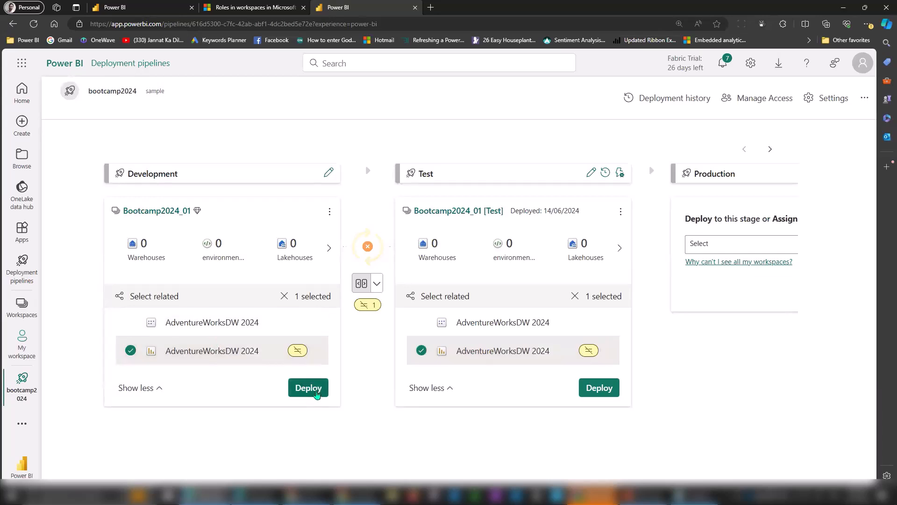
# Deploy the selected AdventureWorksDW 2024 report to Test with the note 'modified'.
pyautogui.click(316, 394)
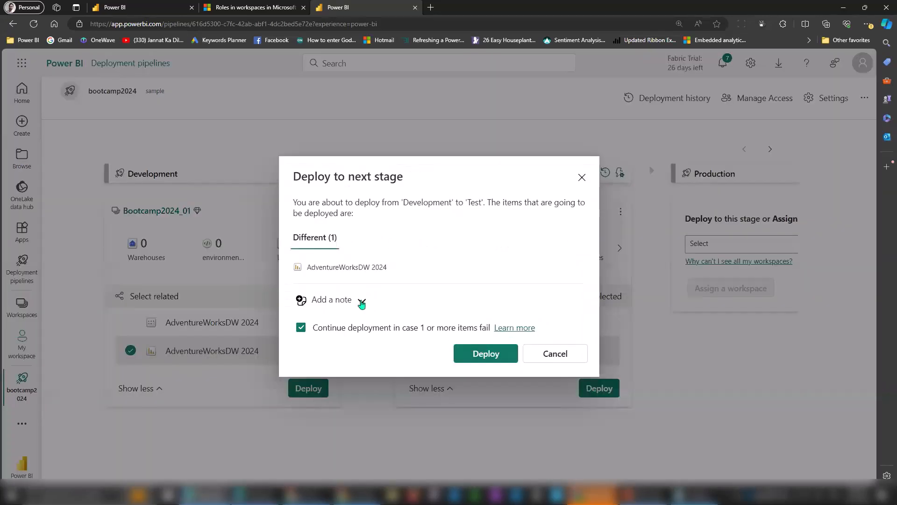
pyautogui.click(362, 303)
pyautogui.write('modified')
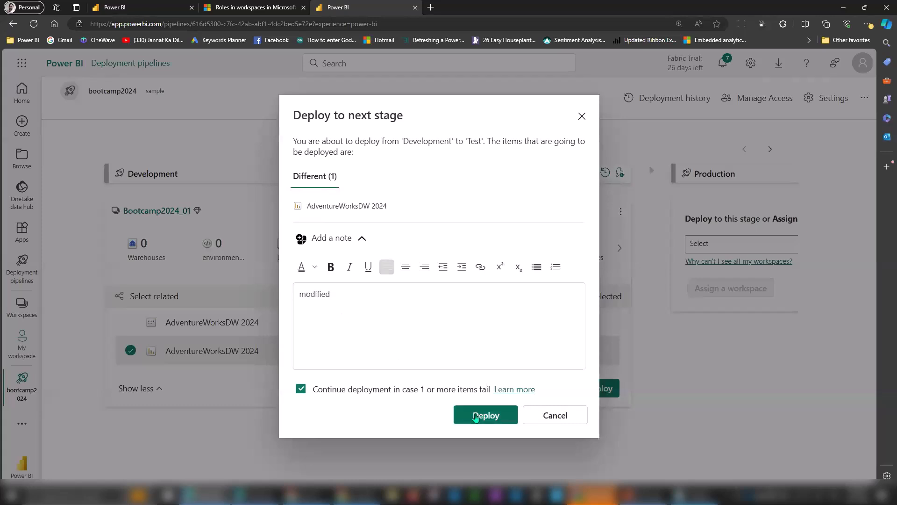
pyautogui.click(475, 416)
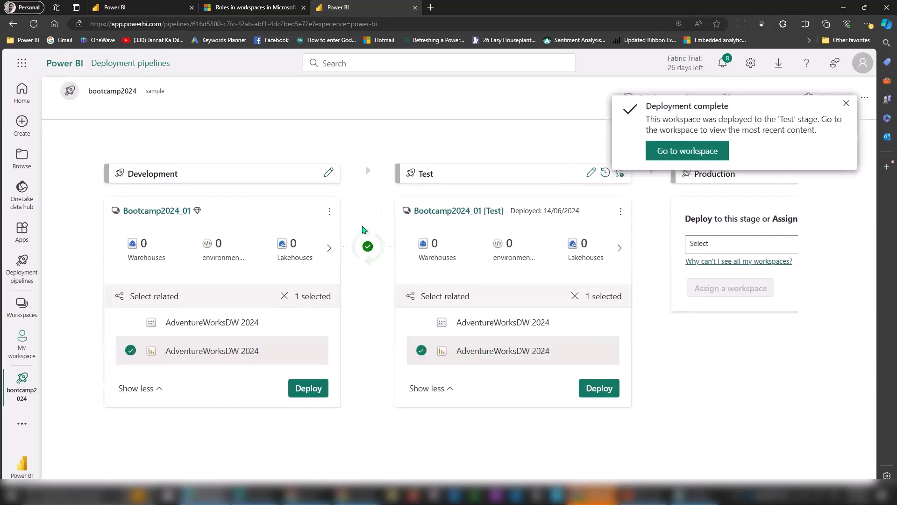
pyautogui.moveTo(380, 257)
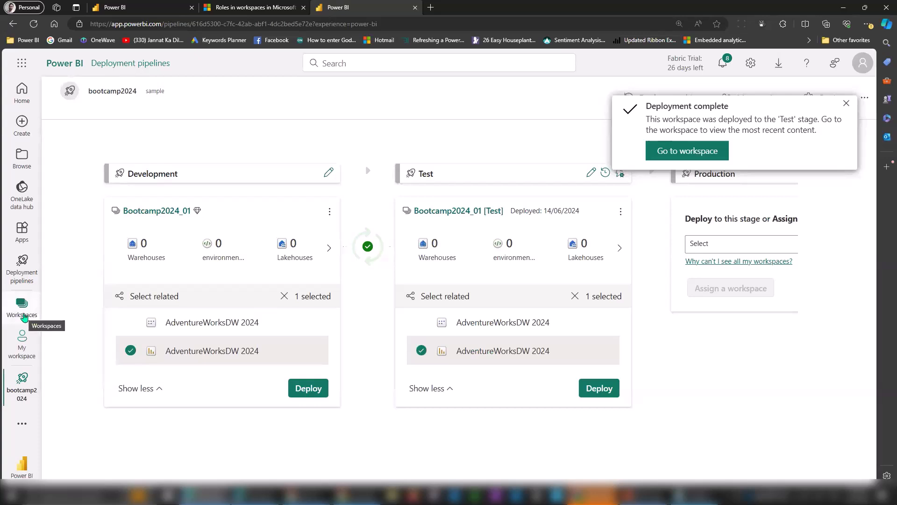
# In Bootcamp2024_01, zoom the page in and choose Security from the AdventureWorksDW 2024 semantic model's menu.
pyautogui.click(23, 312)
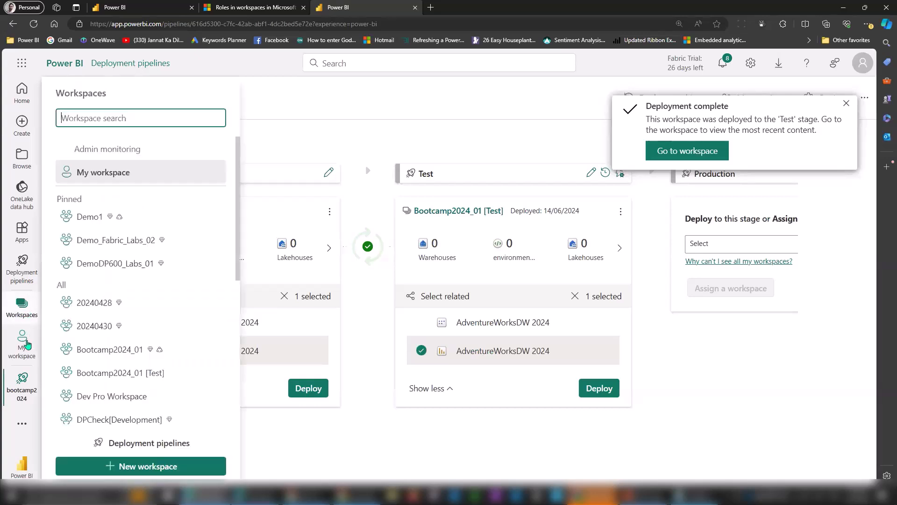
pyautogui.click(112, 352)
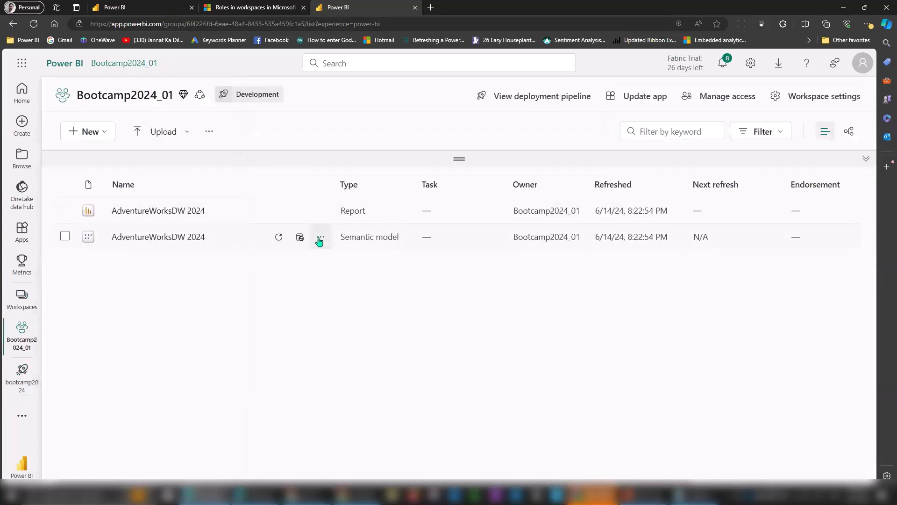
pyautogui.click(320, 239)
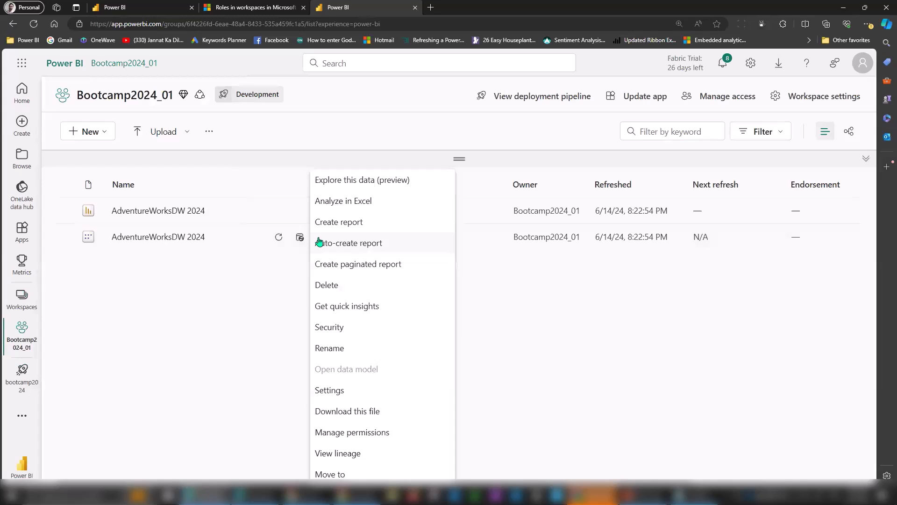
pyautogui.click(256, 274)
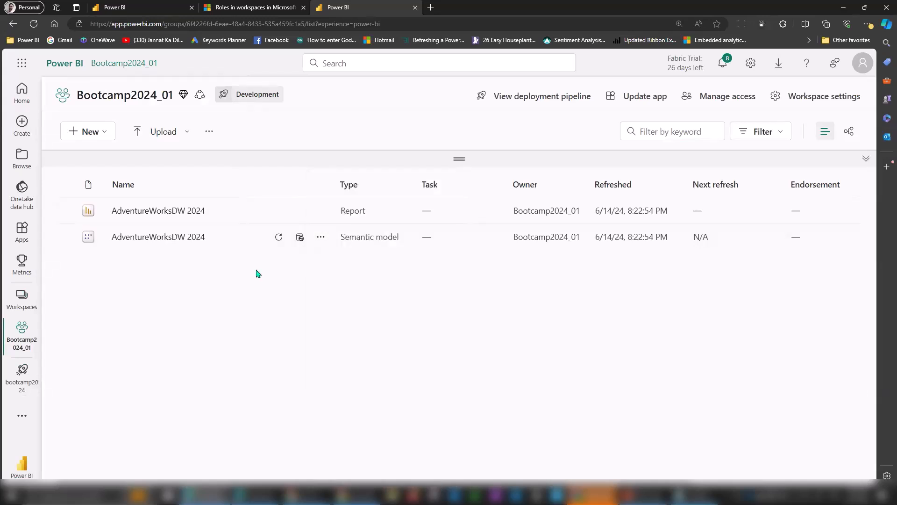
pyautogui.click(321, 236)
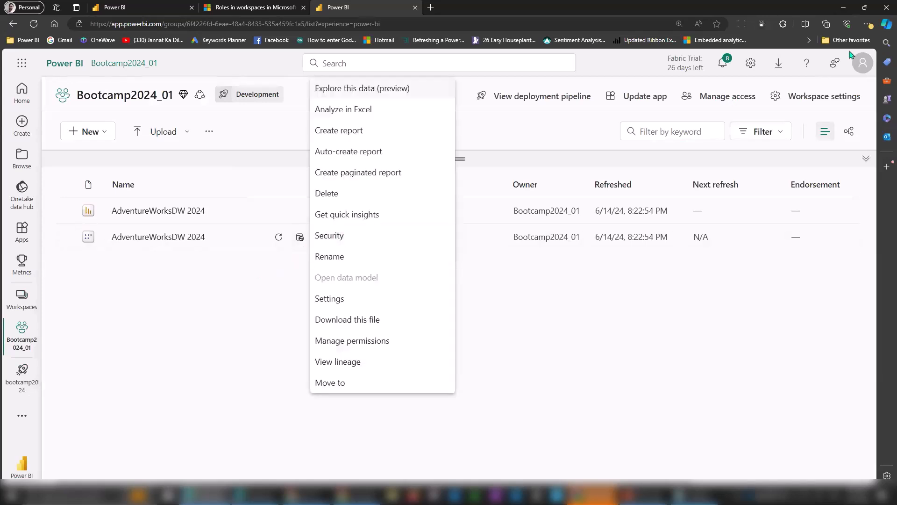
pyautogui.click(868, 24)
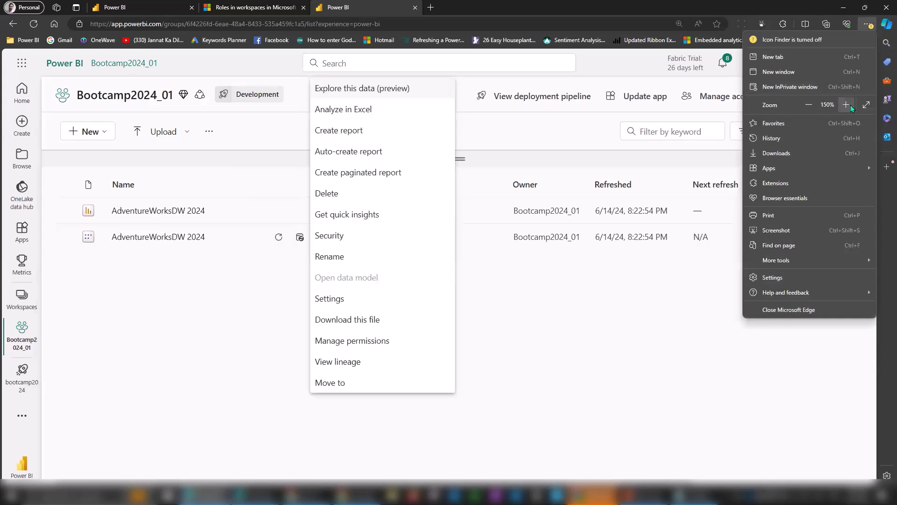
pyautogui.click(847, 106)
pyautogui.click(384, 275)
pyautogui.click(384, 277)
pyautogui.click(400, 261)
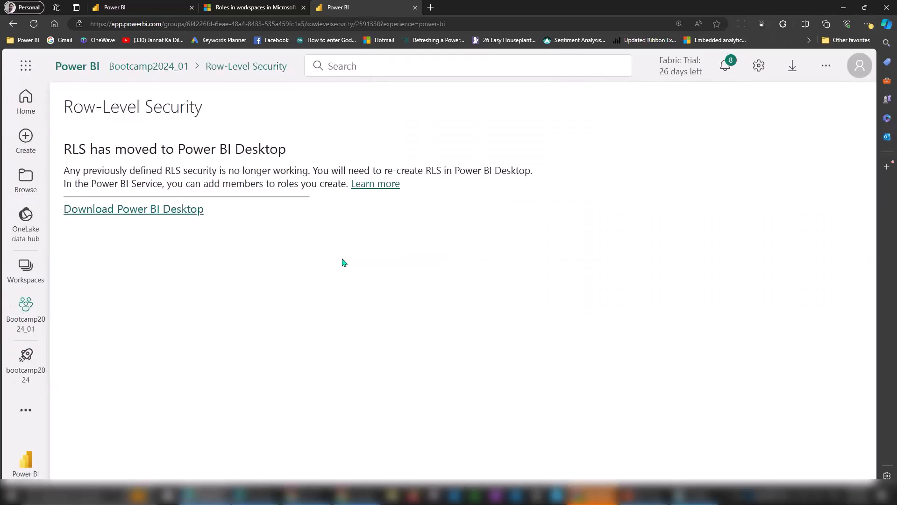
pyautogui.moveTo(72, 149); pyautogui.dragTo(286, 150)
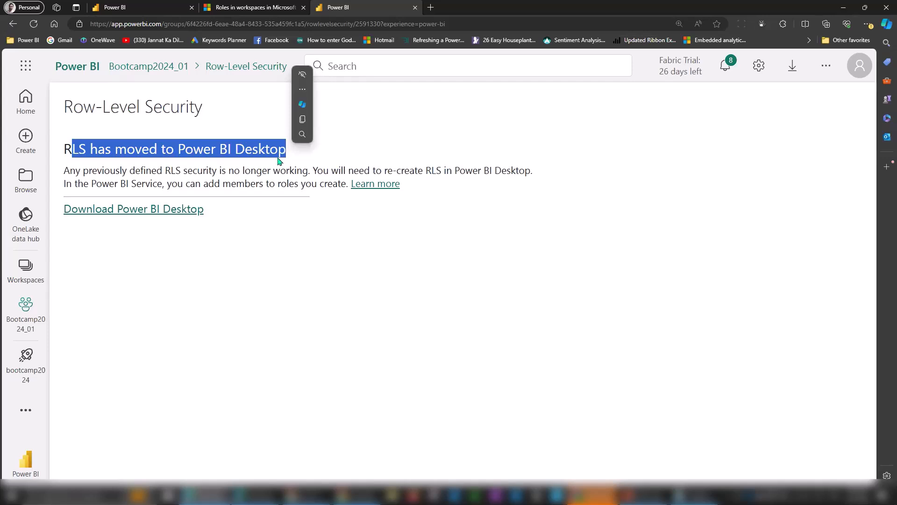
# In the Demo1 workspace, open Security for the AdventureWorksDW18 - RLS Basic semantic model.
pyautogui.click(28, 266)
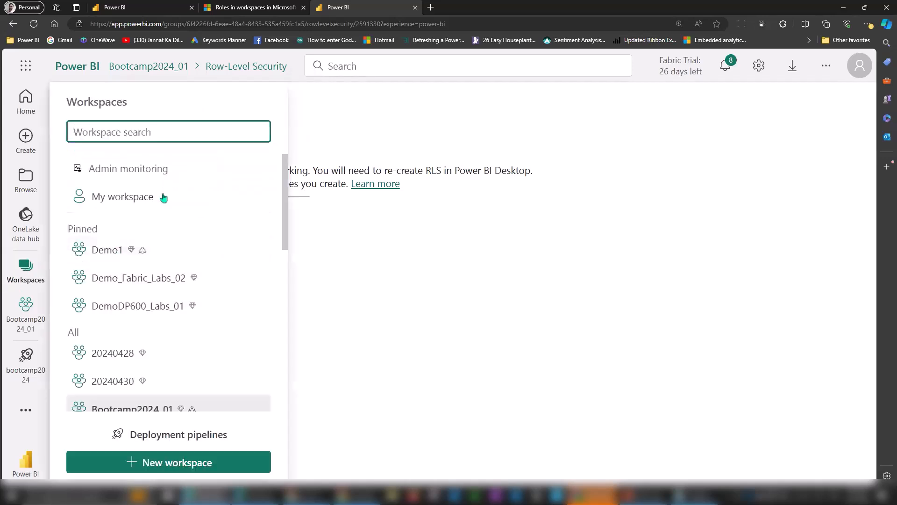
pyautogui.click(214, 239)
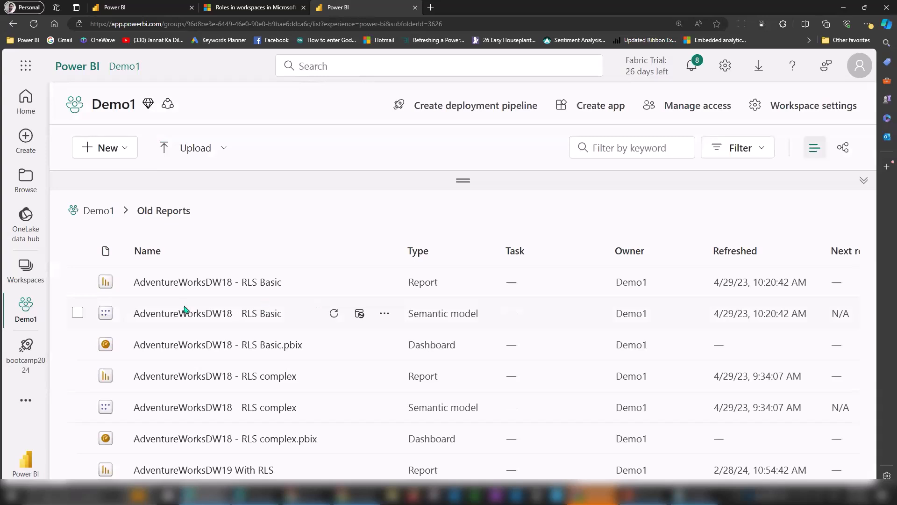
pyautogui.click(384, 317)
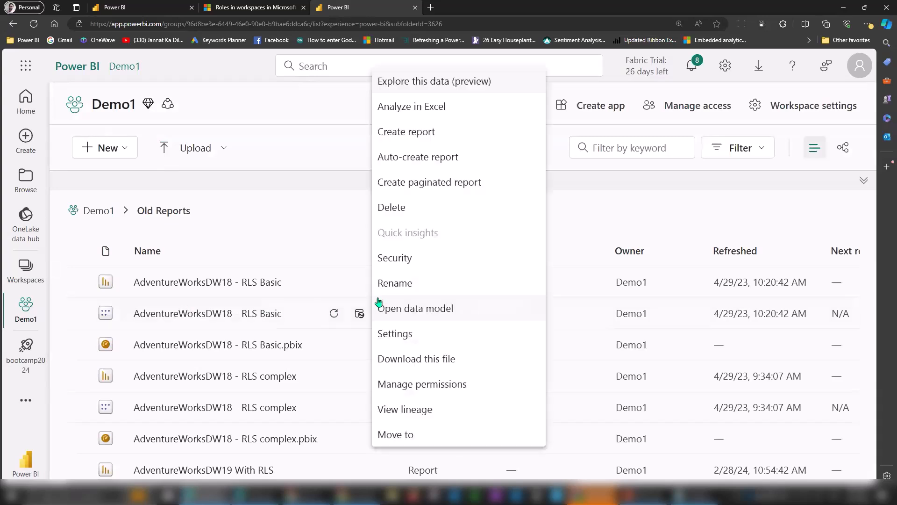
pyautogui.click(379, 258)
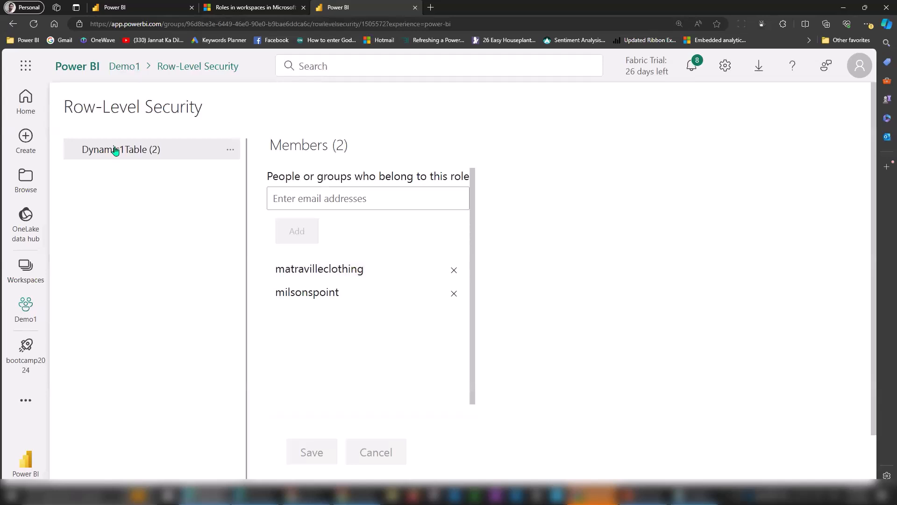
# Add the searched user to the Dynamic1Table role and save, giving it three members.
pyautogui.click(334, 199)
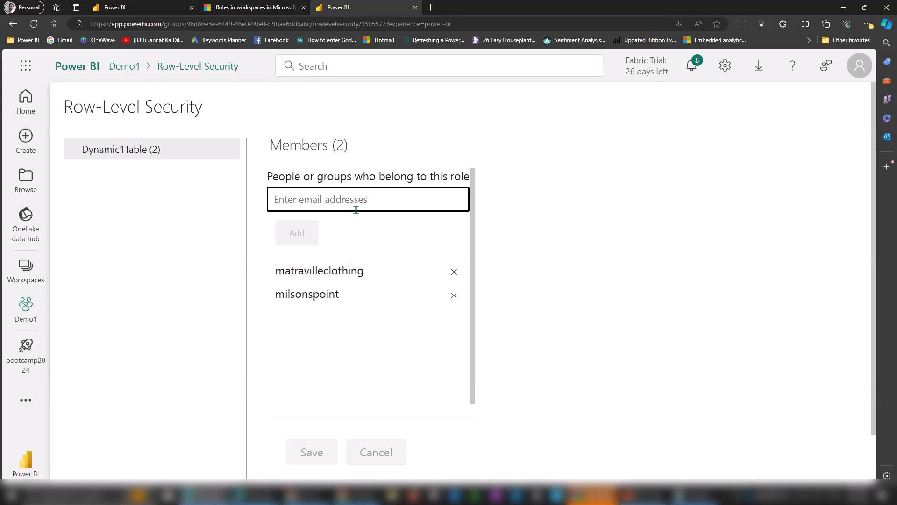
pyautogui.write('alex')
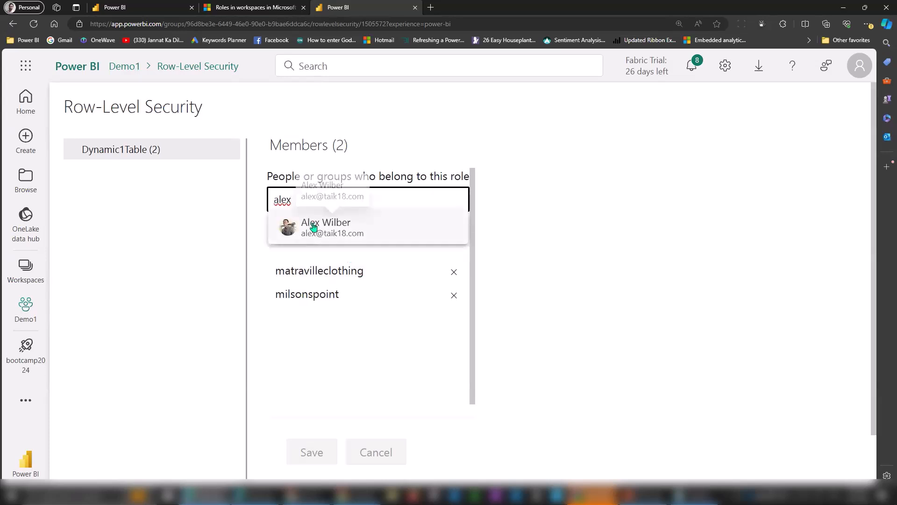
pyautogui.click(313, 225)
pyautogui.click(300, 256)
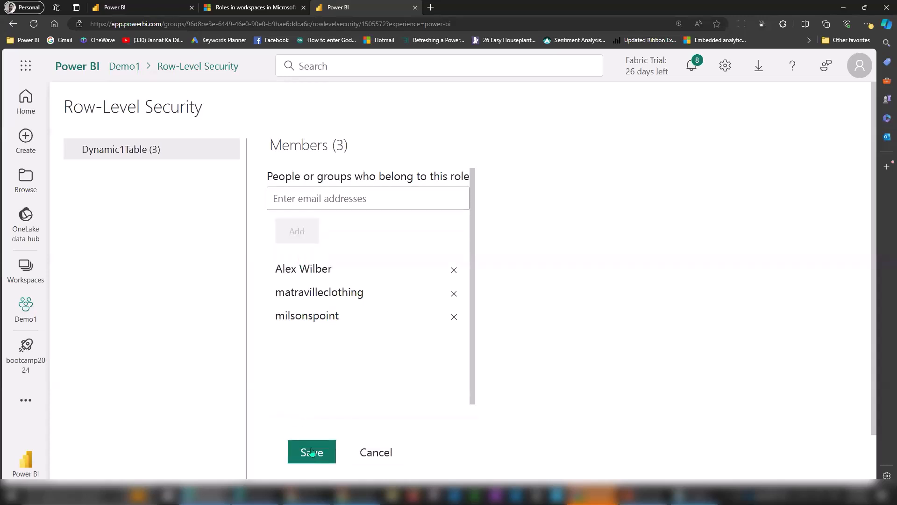
pyautogui.click(311, 449)
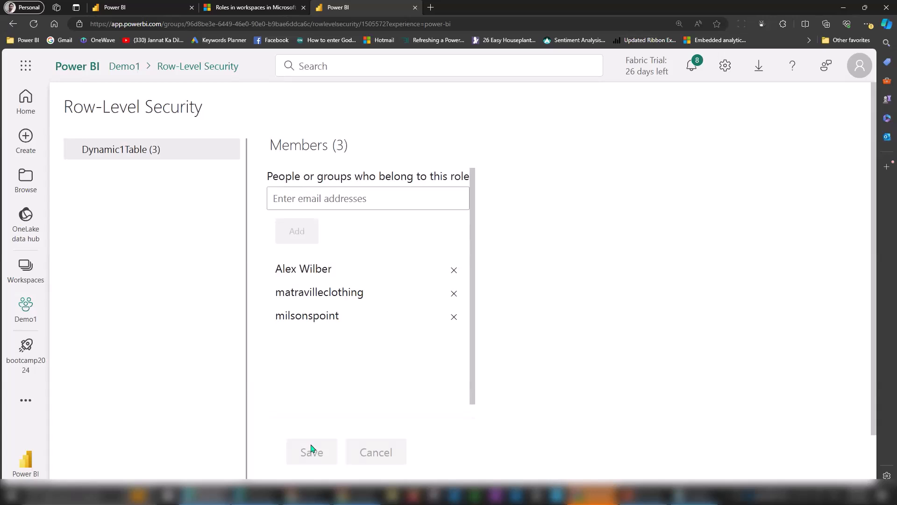
pyautogui.moveTo(45, 342)
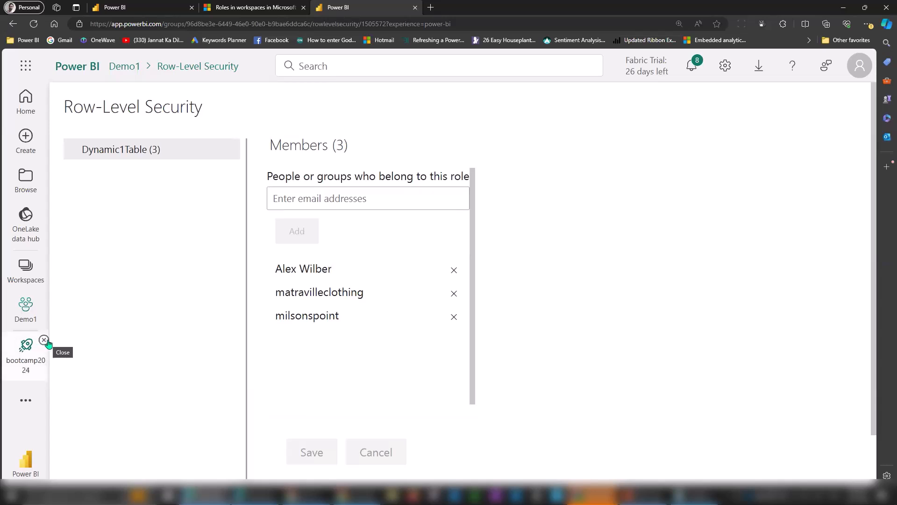